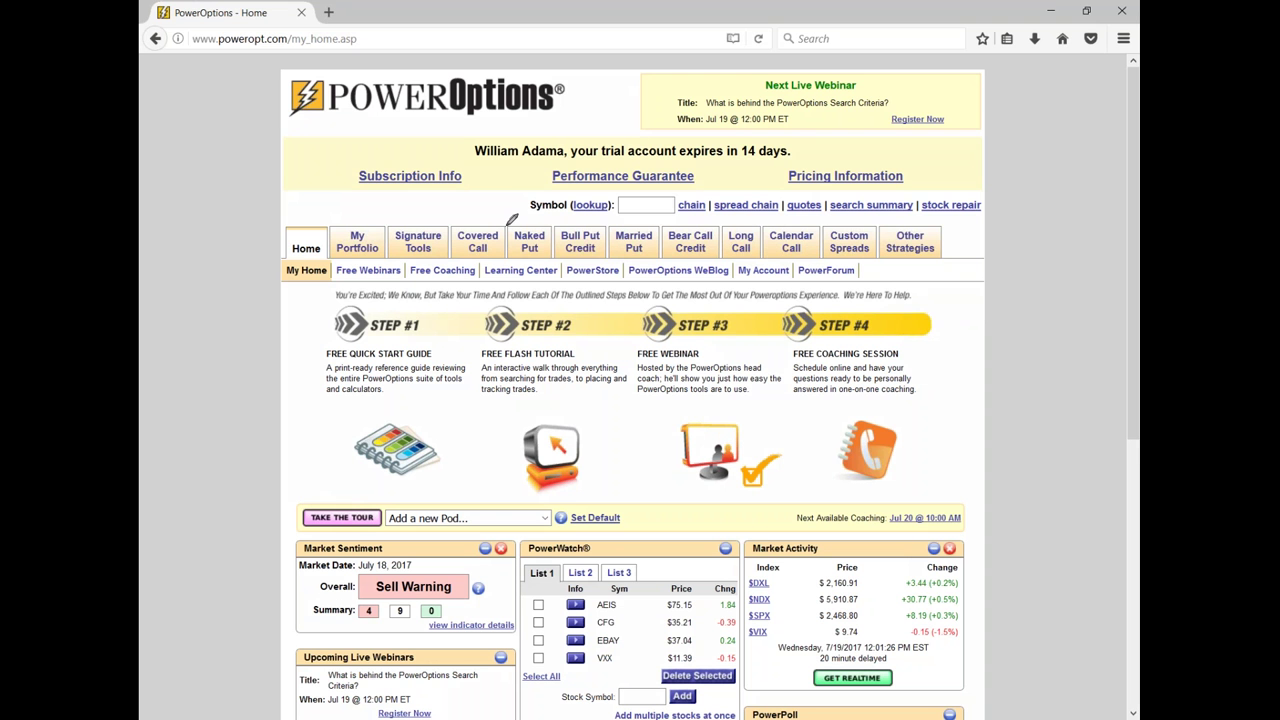
Highlight several areas of the current page, then clear the selection
mouse_move(480, 212)
left_mouse_down()
mouse_move(514, 174)
mouse_move(530, 229)
mouse_move(572, 166)
left_mouse_up()
mouse_move(583, 226)
left_mouse_down()
mouse_move(595, 242)
mouse_move(629, 160)
left_mouse_up()
mouse_move(683, 222)
left_mouse_down()
mouse_move(690, 236)
mouse_move(730, 175)
mouse_move(771, 182)
left_mouse_up()
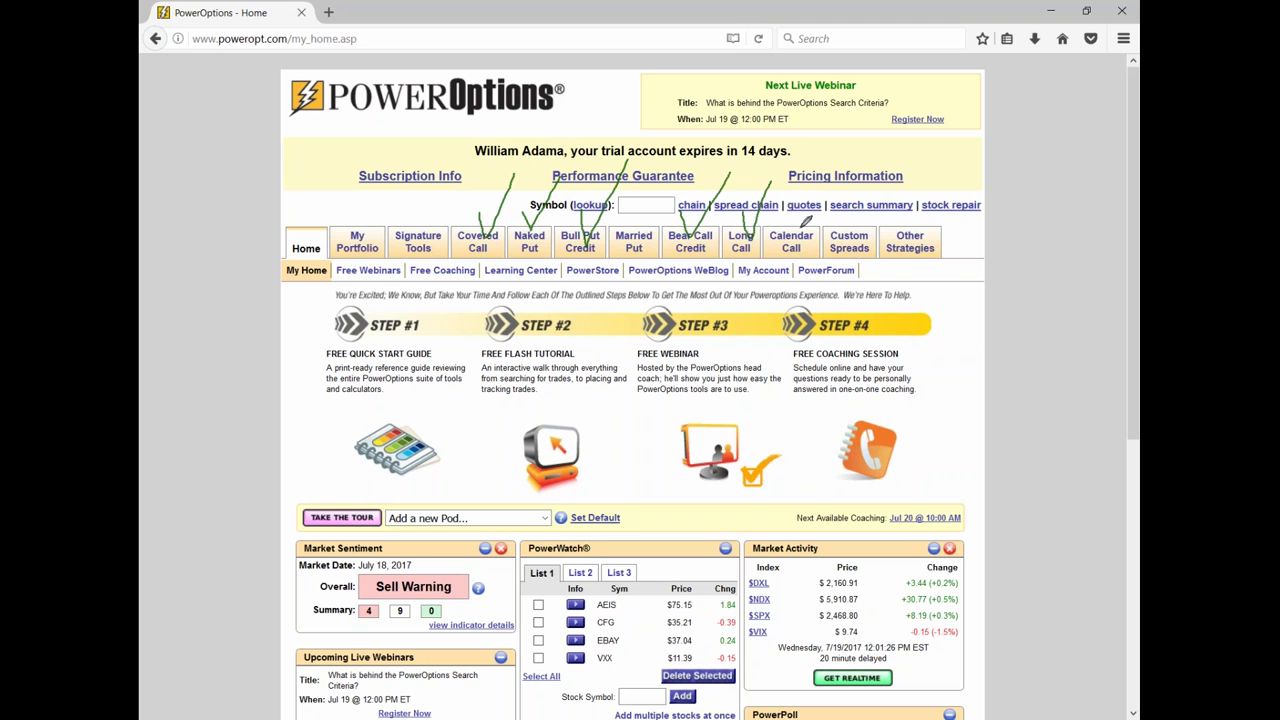
left_click_drag(800, 216, 845, 176)
mouse_move(627, 211)
left_mouse_down()
mouse_move(637, 219)
mouse_move(672, 196)
left_mouse_up()
key("Escape")
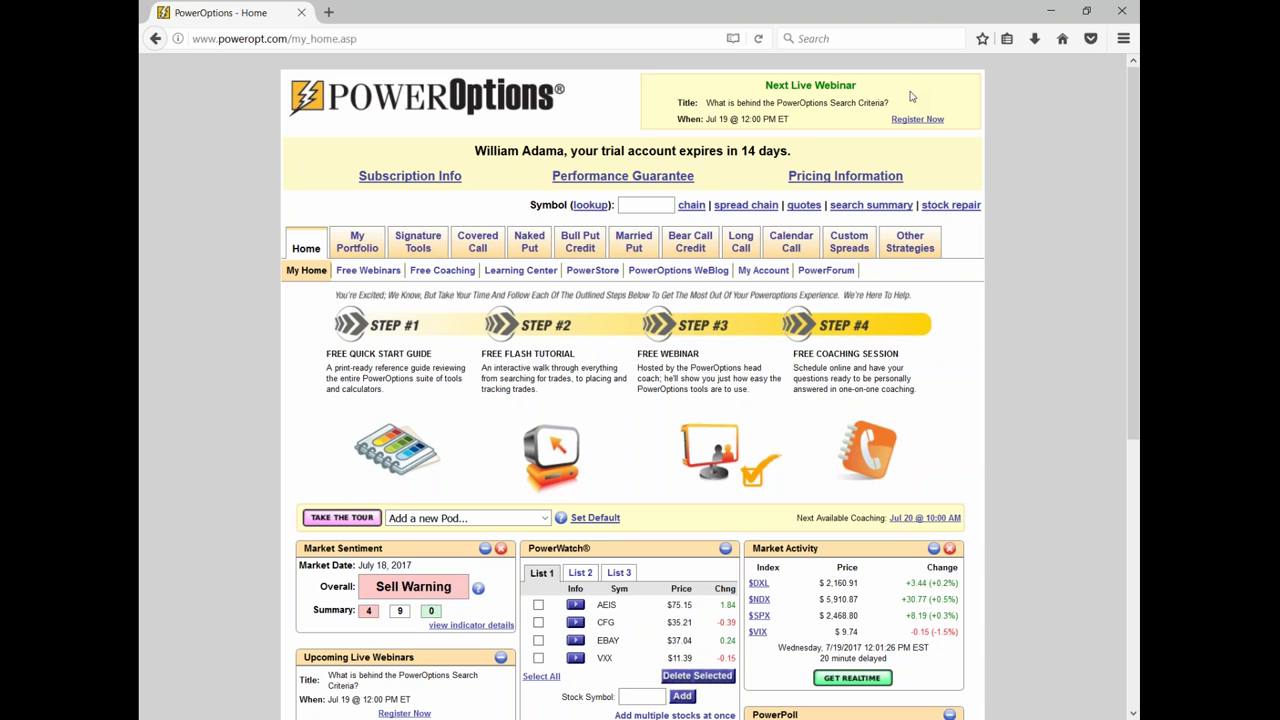
key("ctrl+2")
Replace Calendar Call in tab 7 with Long Strangle, save the menu, then go to Covered Call home
left_click(903, 238)
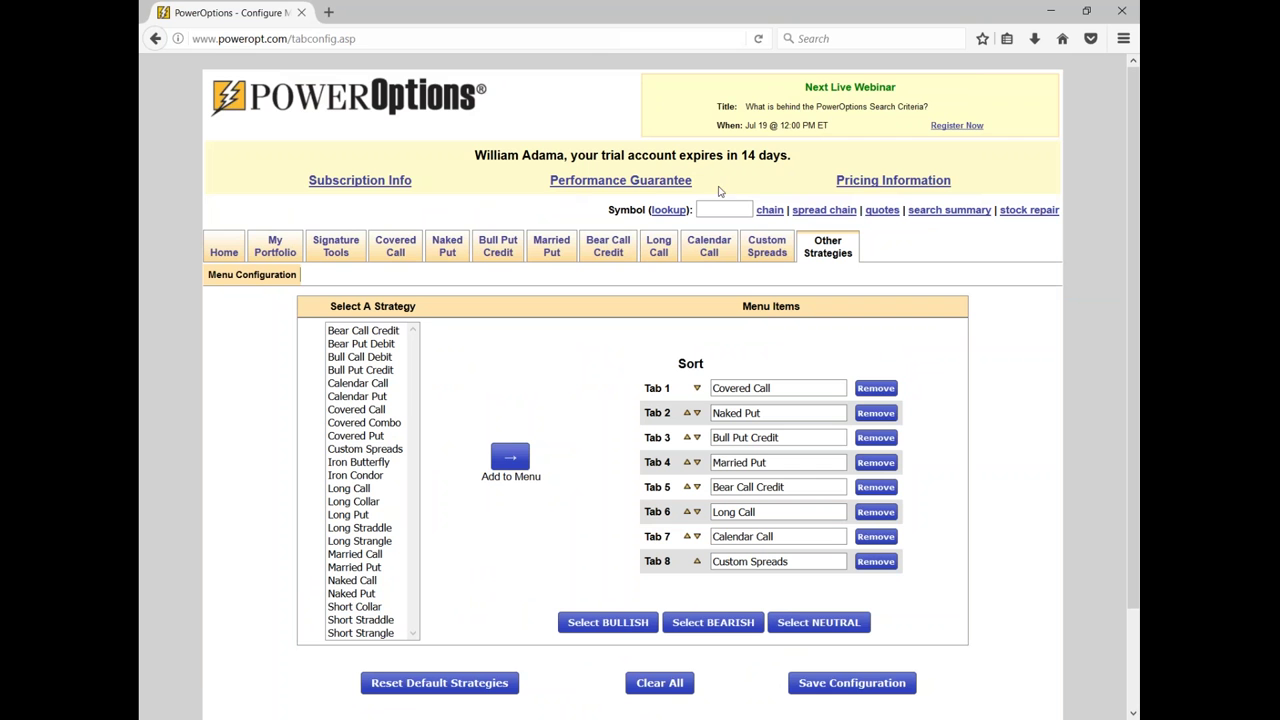
left_click(876, 537)
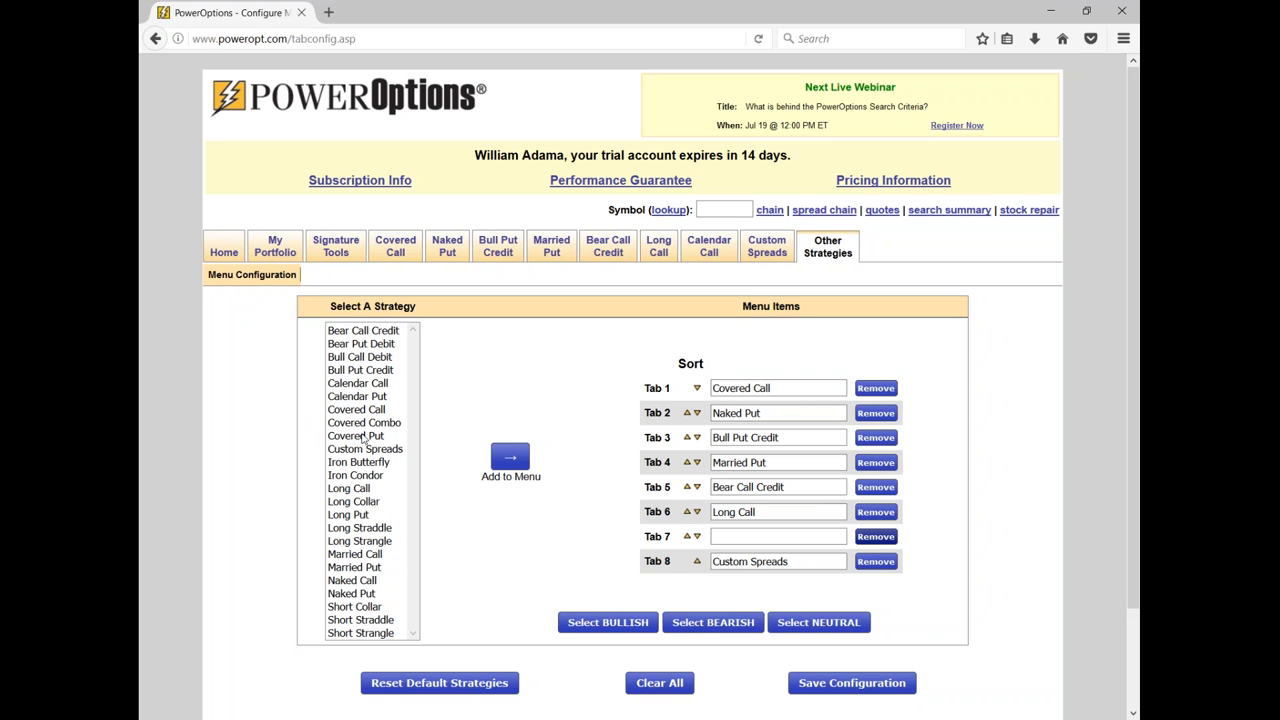
left_click(380, 542)
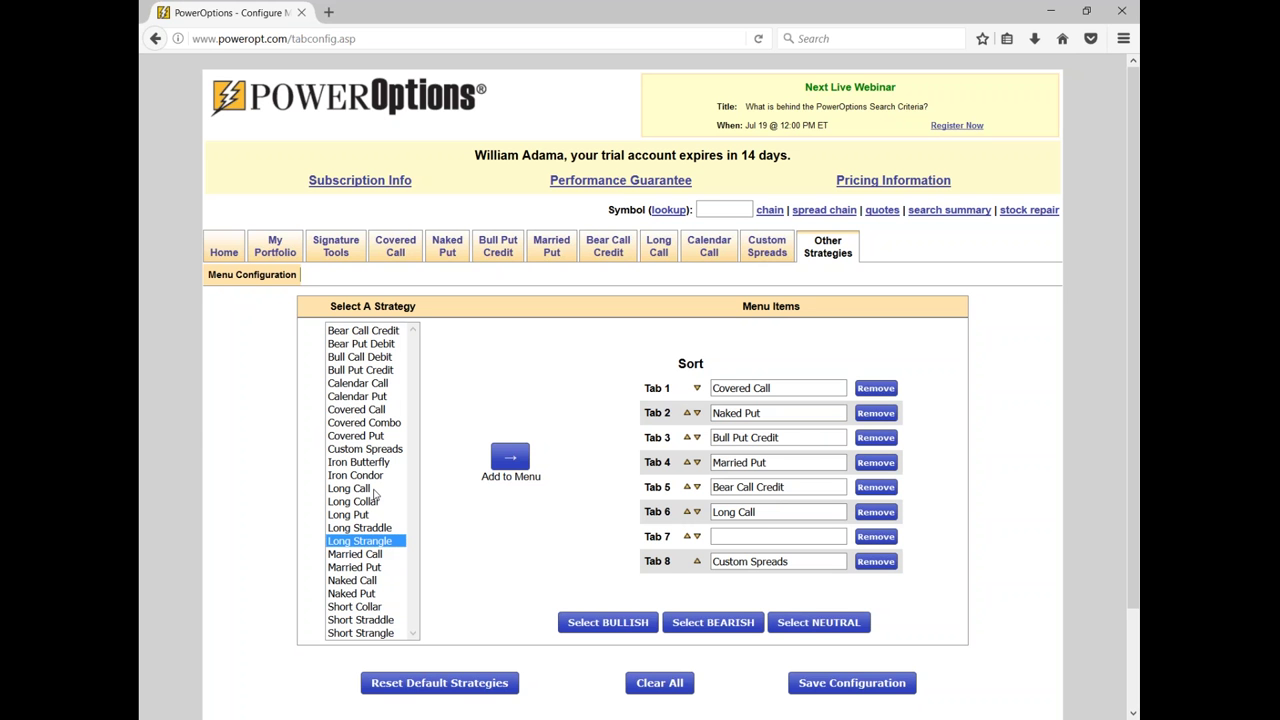
left_click(510, 457)
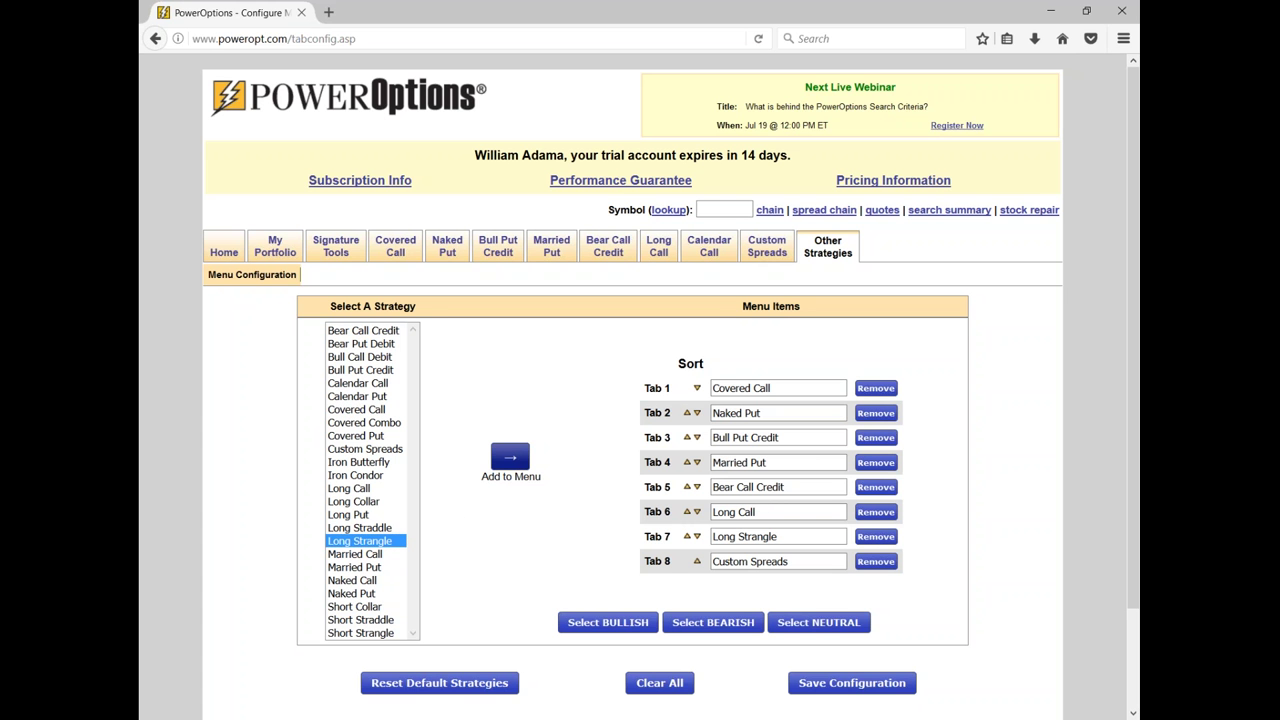
left_click(851, 683)
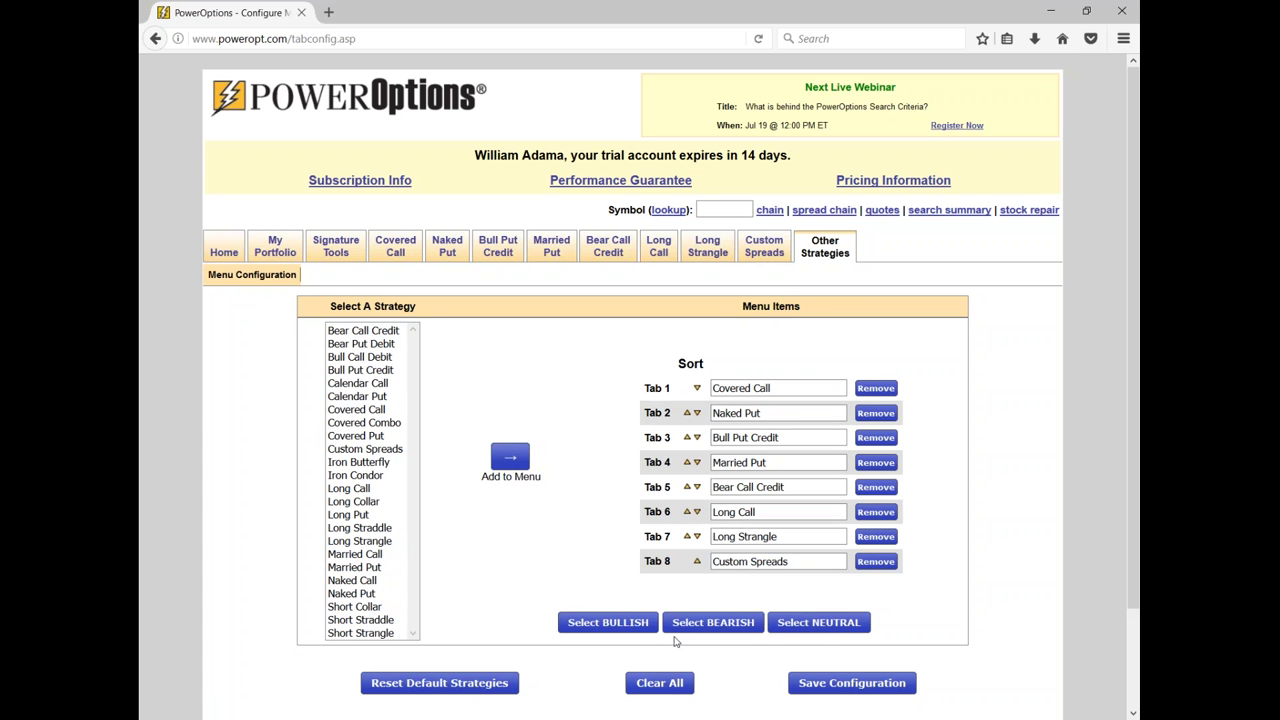
left_click(405, 250)
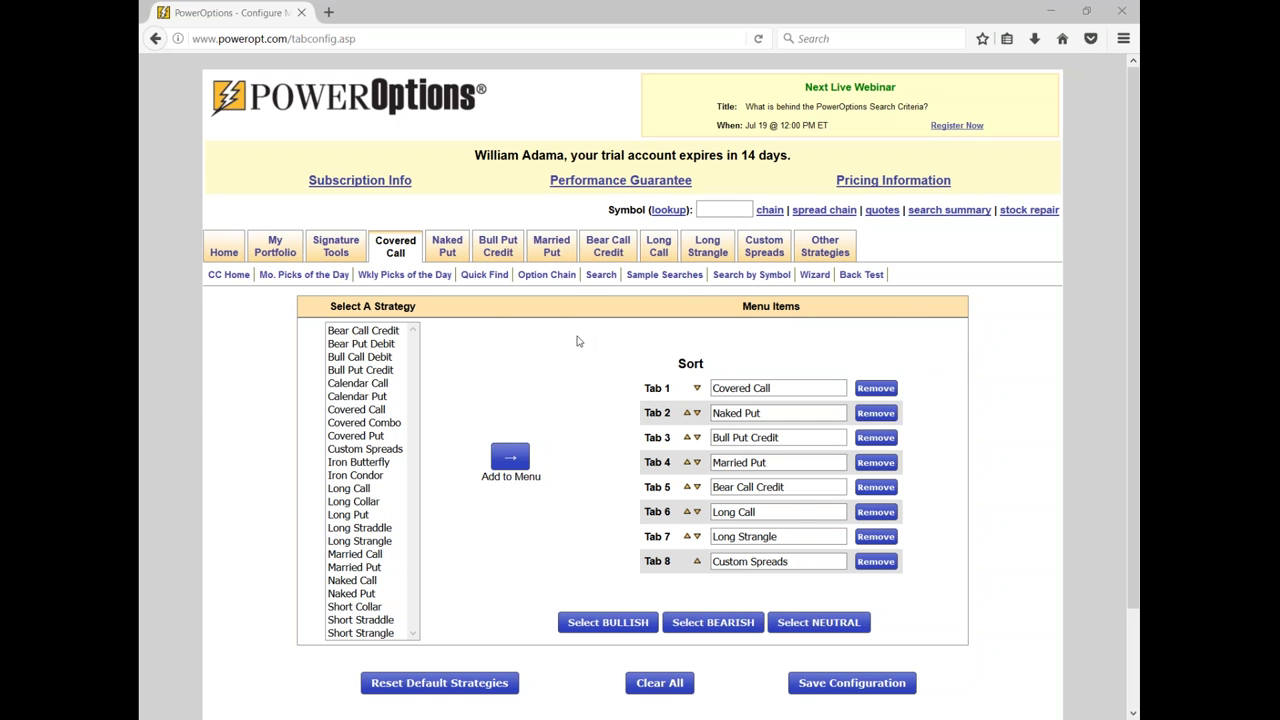
left_click(390, 248)
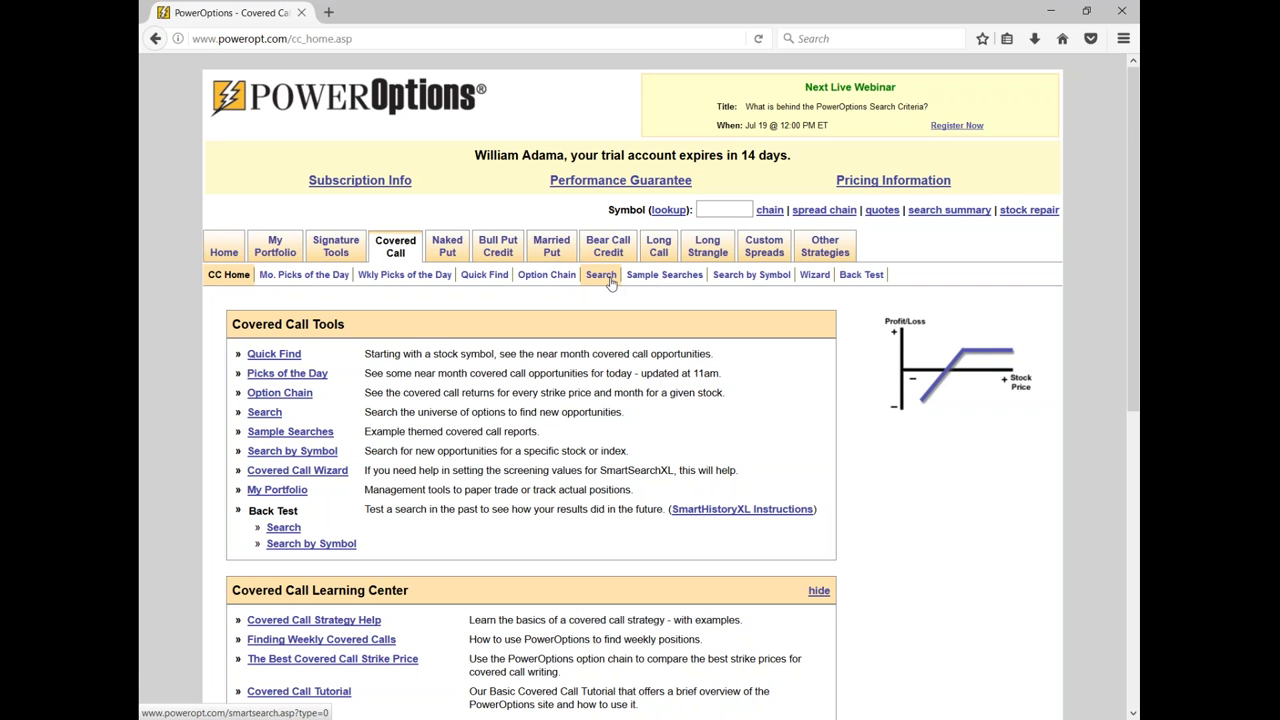
Open the Covered Call Sample Searches list, starting with the 7-11 Report
left_click(664, 283)
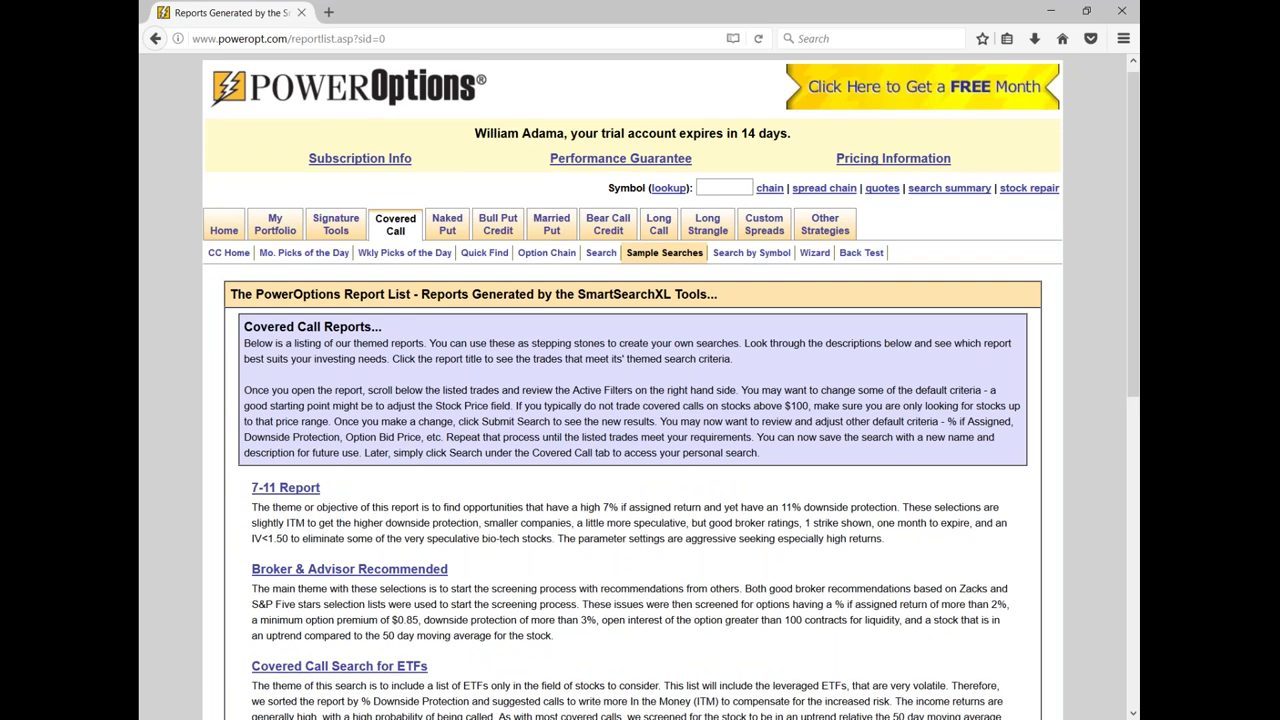
Highlight '7% if assigned' and '11% downside' in the 7-11 Report description, then open its results
scroll(640, 400, "down", 5)
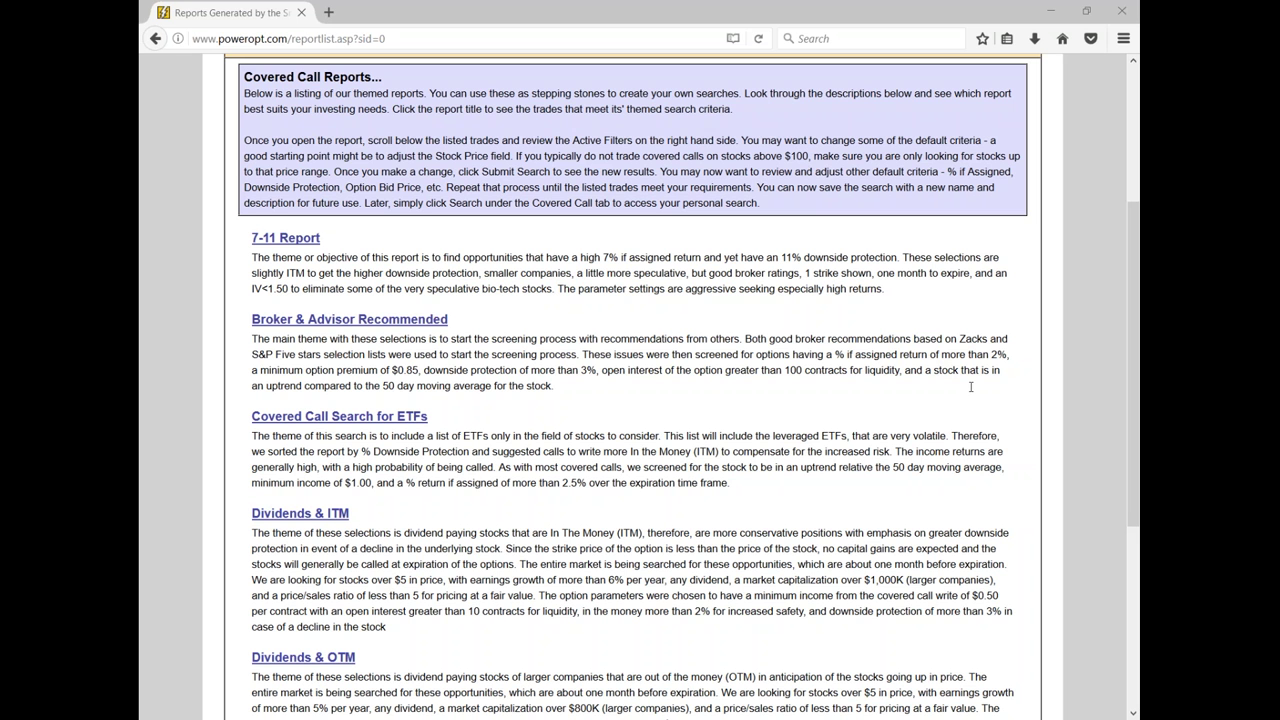
scroll(743, 338, "up", 2)
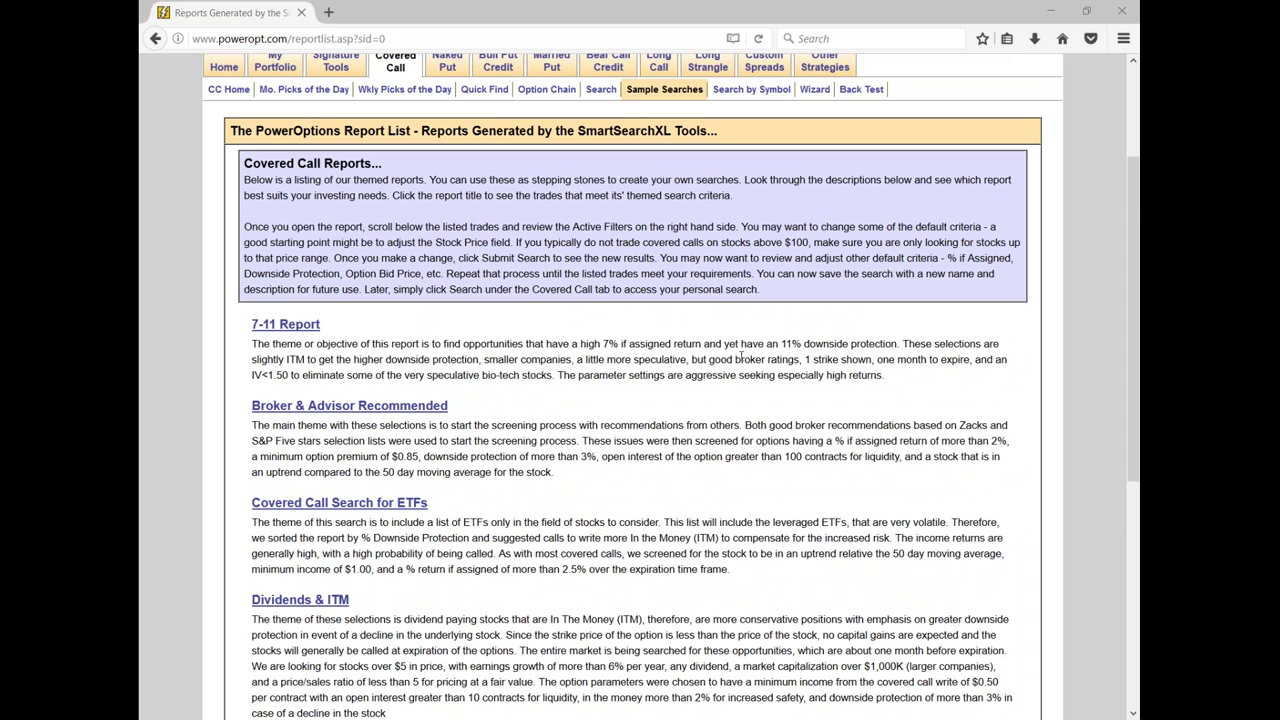
scroll(741, 355, "down", 2)
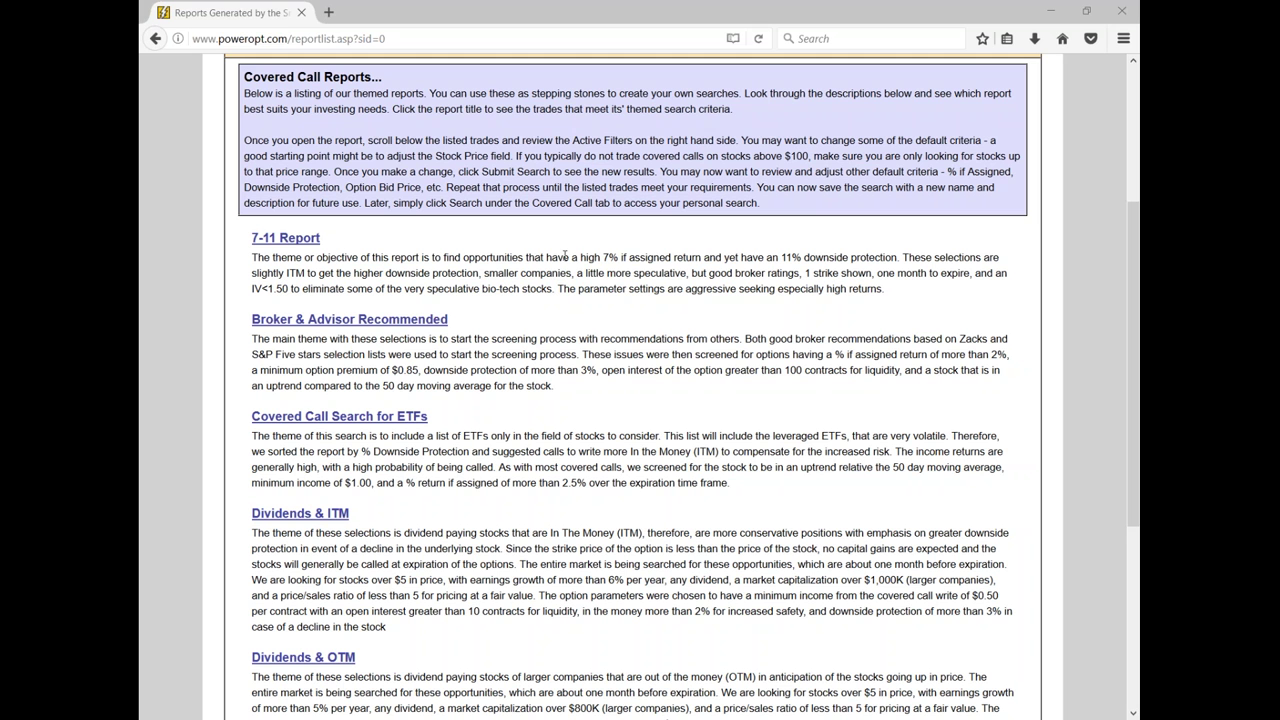
left_click_drag(571, 257, 670, 253)
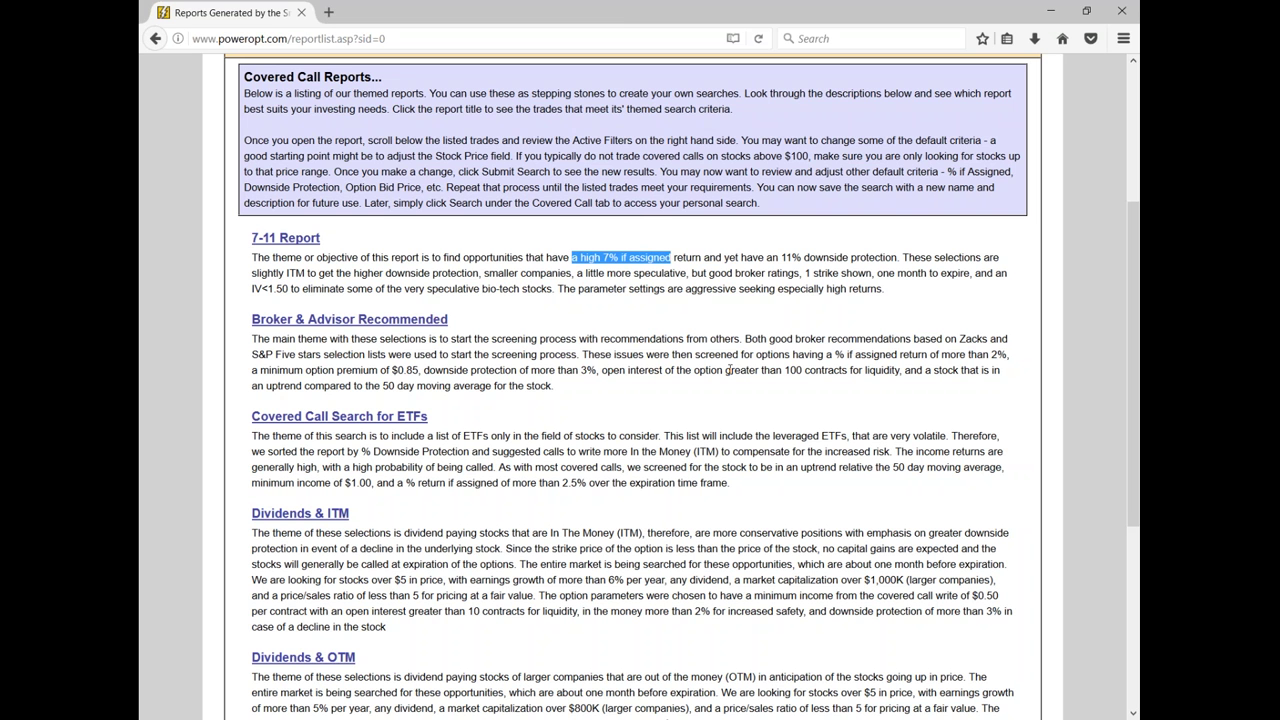
left_click_drag(780, 257, 846, 258)
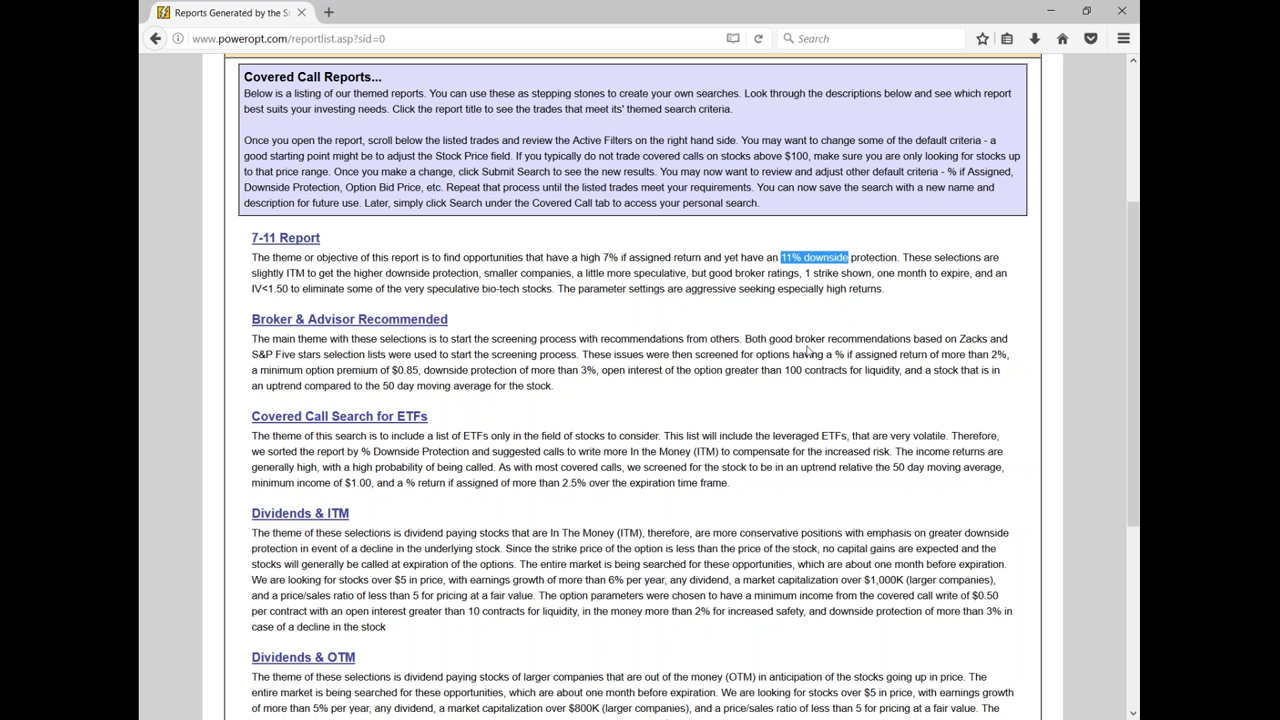
left_click(605, 276)
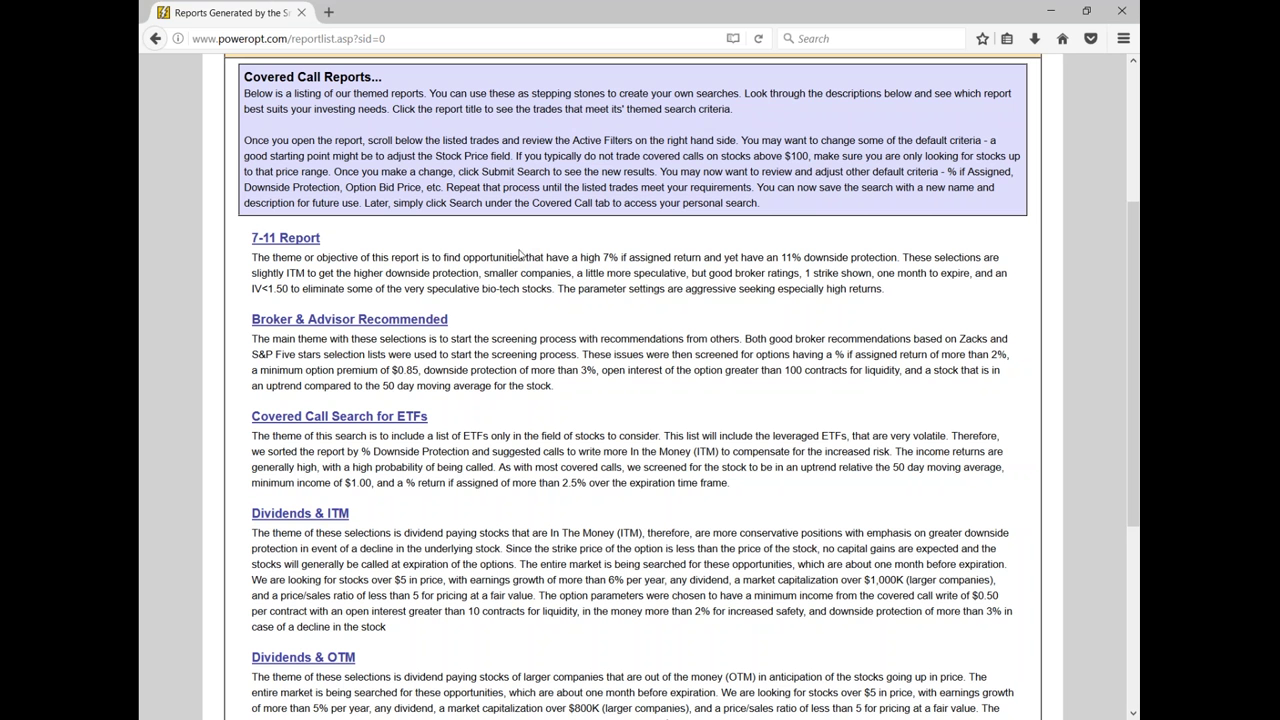
left_click(290, 243)
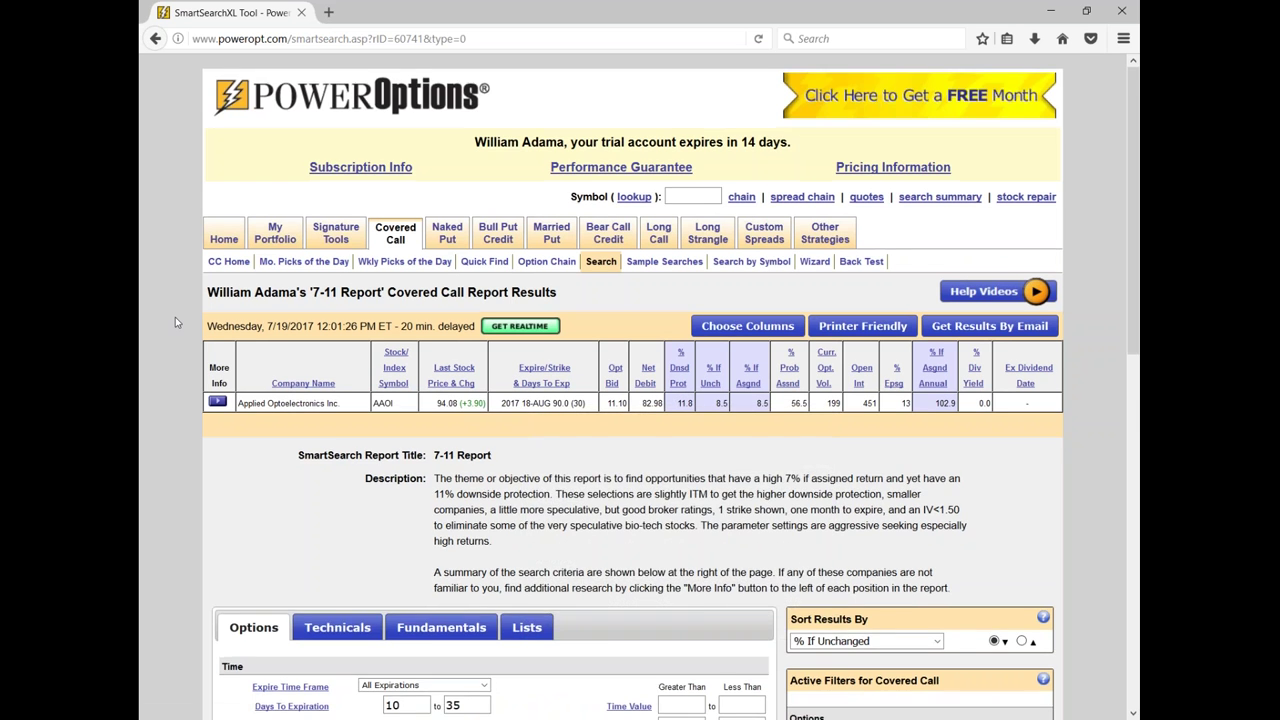
Scroll down through the 7-11 Report's SmartSearchXL filter settings
scroll(211, 300, "down", 3)
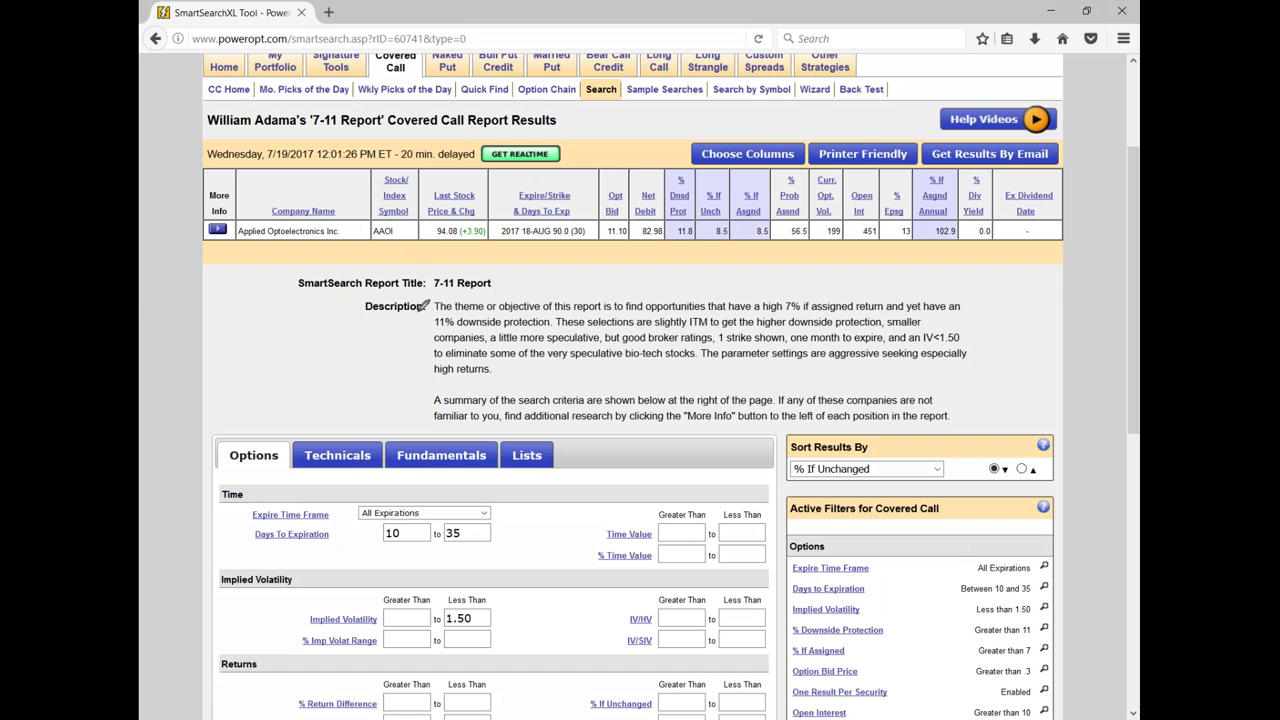
mouse_move(436, 299)
left_mouse_down()
mouse_move(419, 388)
mouse_move(434, 420)
mouse_move(448, 420)
left_mouse_up()
scroll(670, 340, "down", 5)
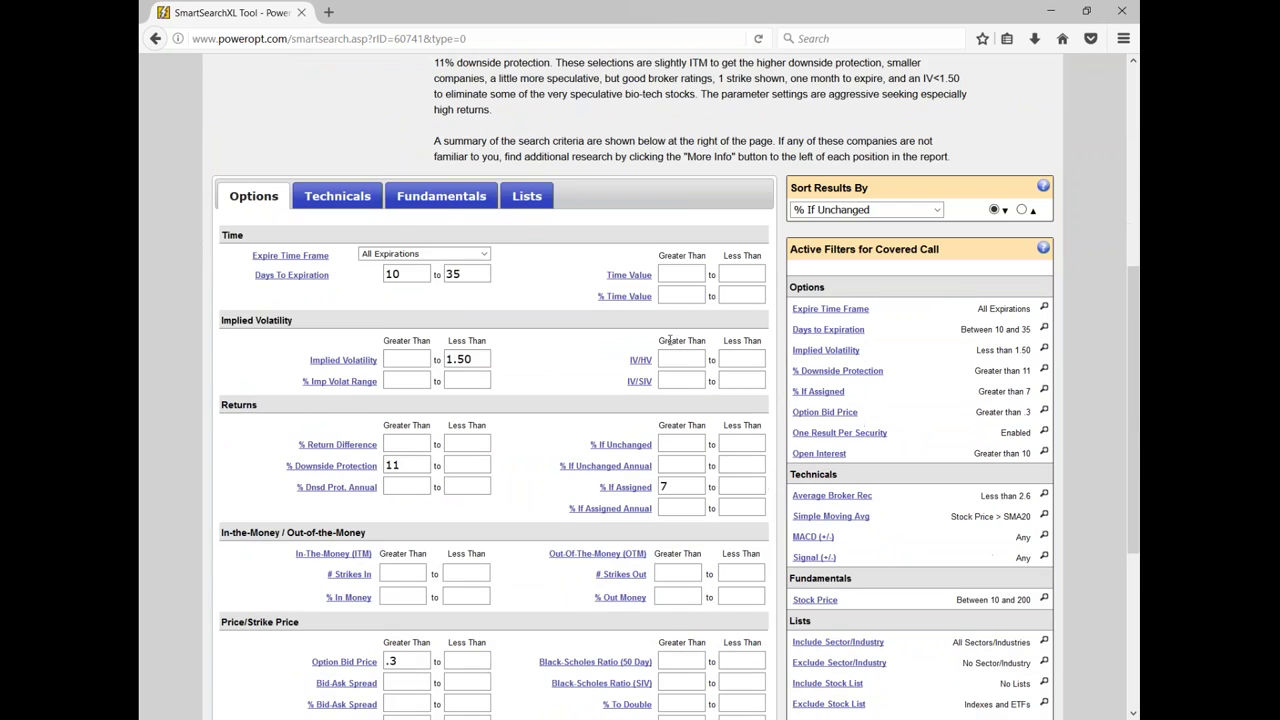
scroll(670, 341, "down", 2)
scroll(841, 161, "down", 2)
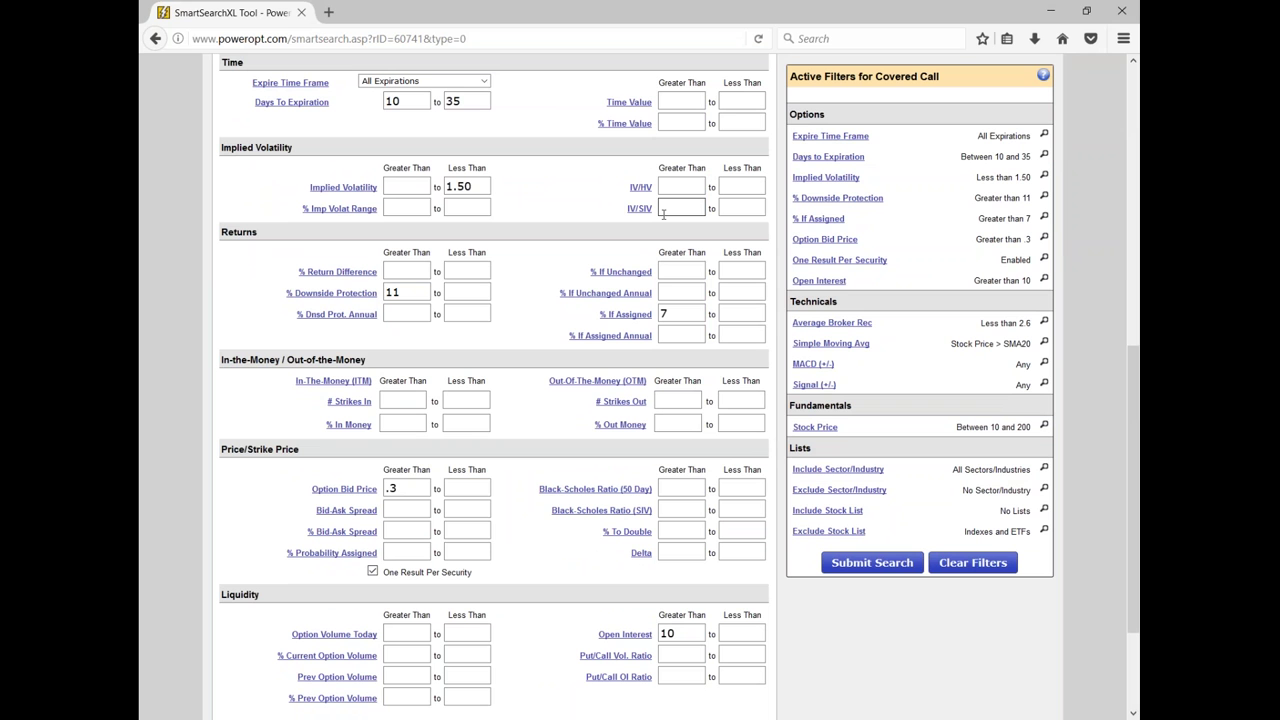
Highlight the 10–35 days-to-expiration and 1.50 implied volatility limits among the Active Filters
left_click_drag(995, 157, 1031, 158)
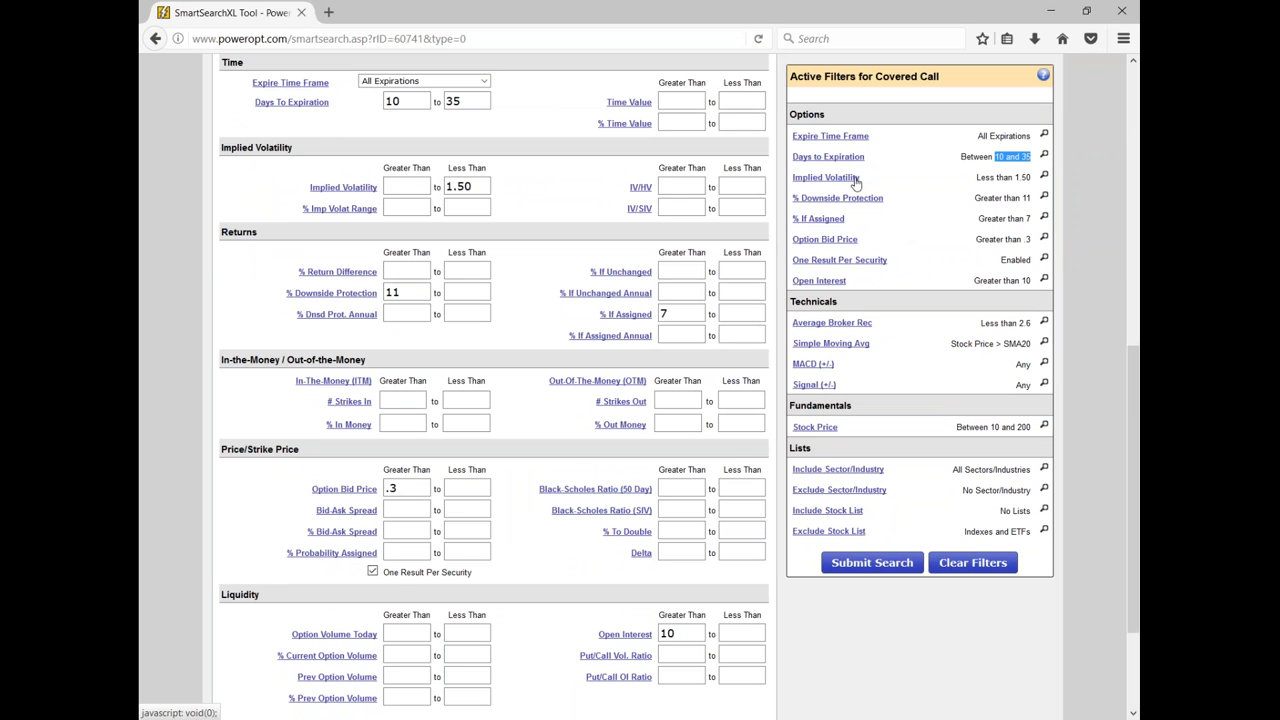
left_click_drag(1015, 177, 1031, 178)
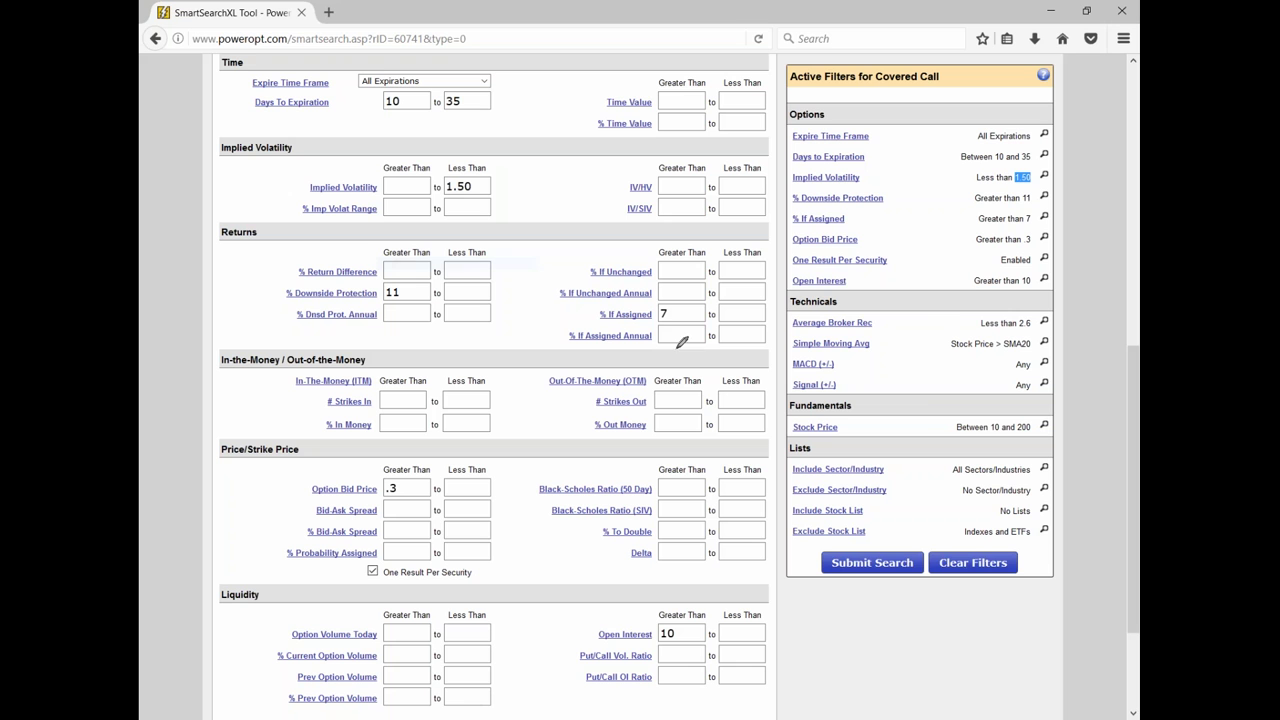
mouse_move(950, 317)
left_mouse_down()
mouse_move(956, 326)
mouse_move(966, 310)
left_mouse_up()
left_click_drag(946, 418, 963, 396)
left_click_drag(841, 352, 860, 347)
key("e")
scroll(688, 330, "up", 5)
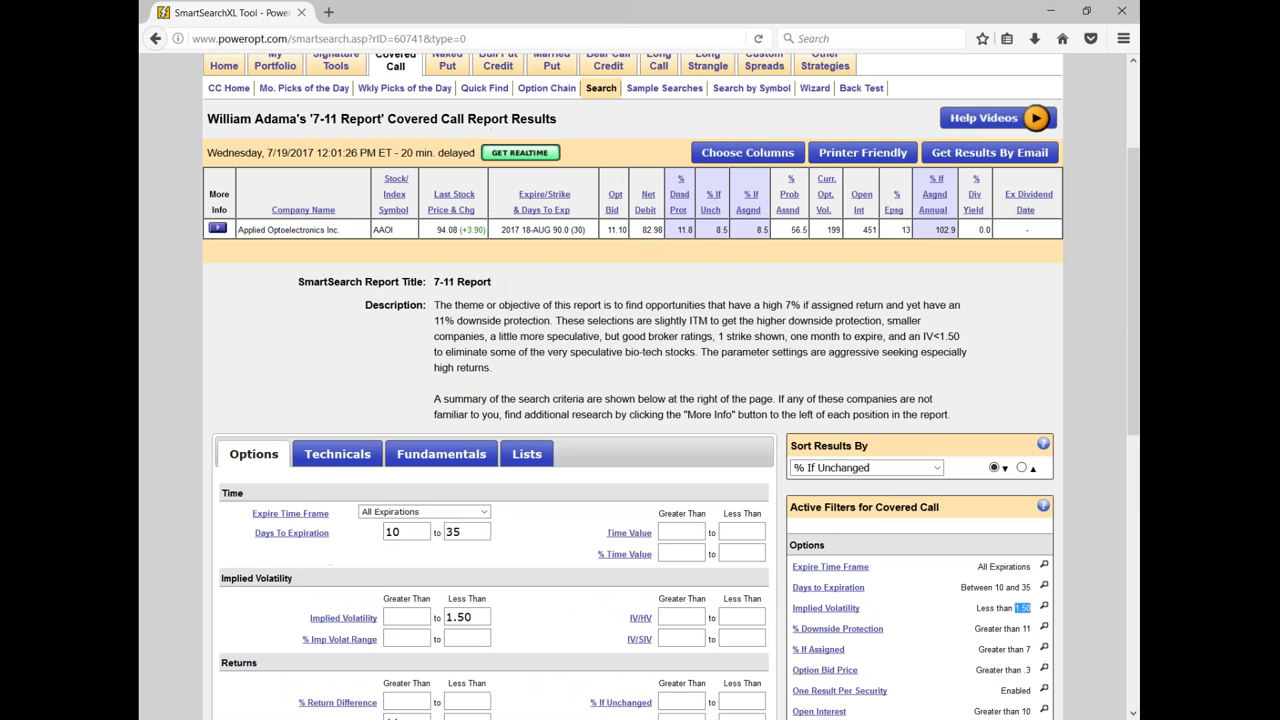
left_click(268, 231)
left_click_drag(268, 231, 348, 233)
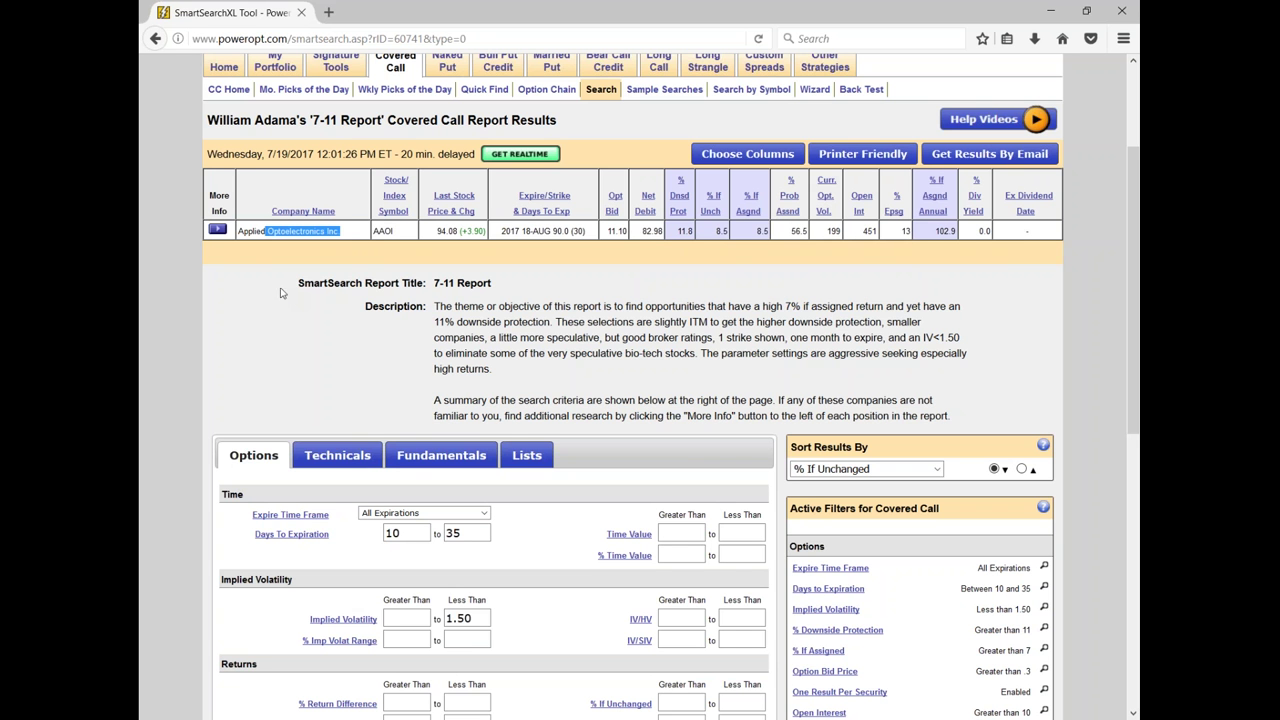
left_click(218, 231)
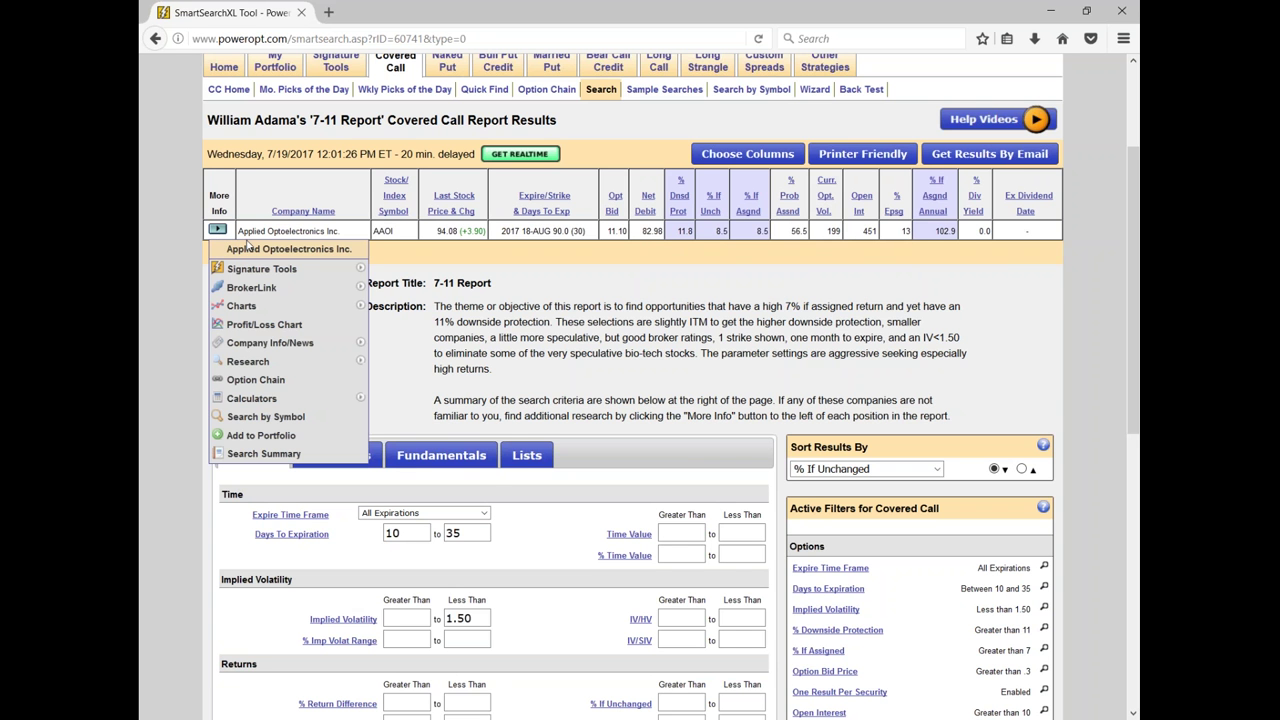
mouse_move(275, 350)
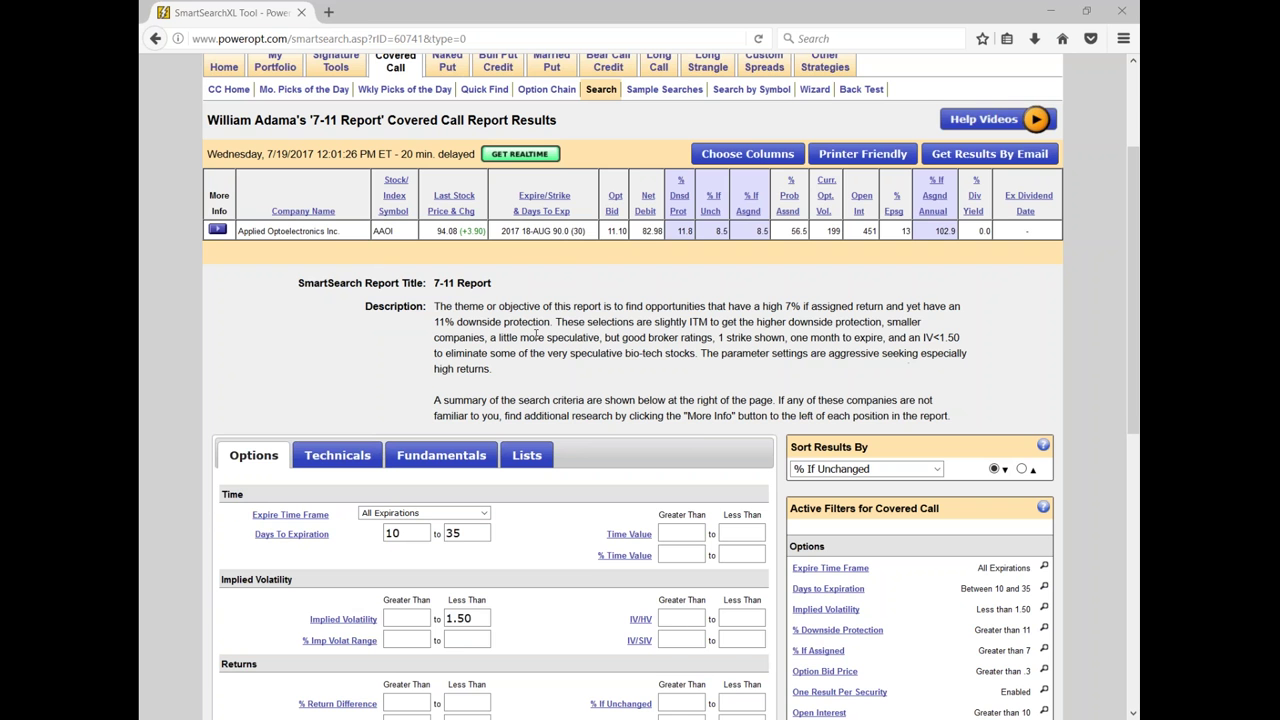
scroll(540, 334, "up", 2)
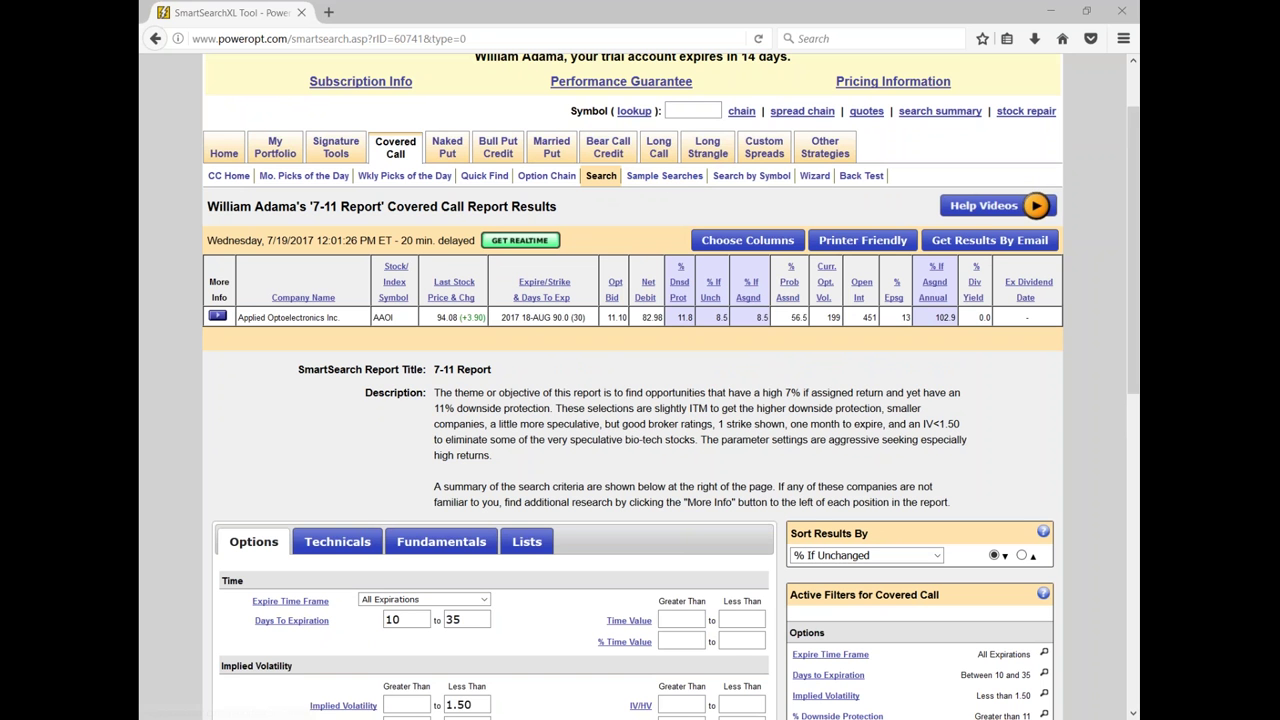
left_click(683, 175)
Highlight the 'S&P Five stars' phrase and open the Broker & Advisor Recommended report
scroll(665, 440, "down", 3)
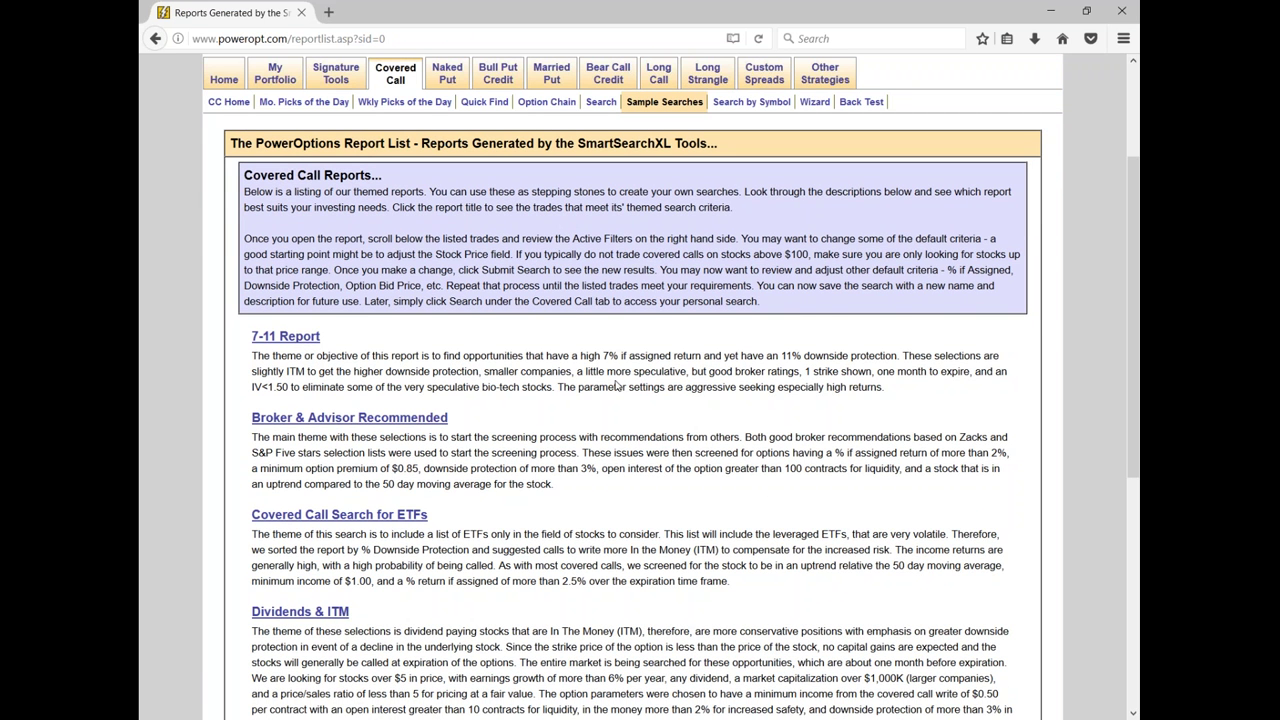
scroll(617, 386, "down", 3)
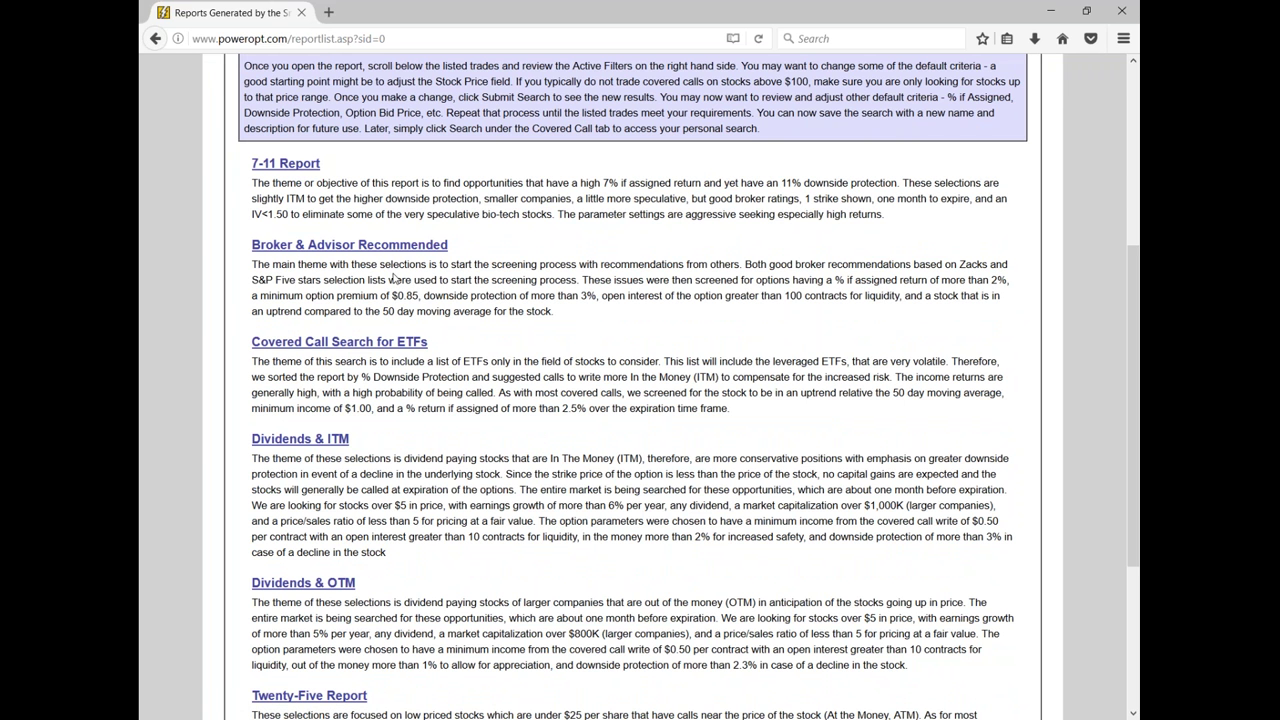
left_click_drag(252, 280, 321, 280)
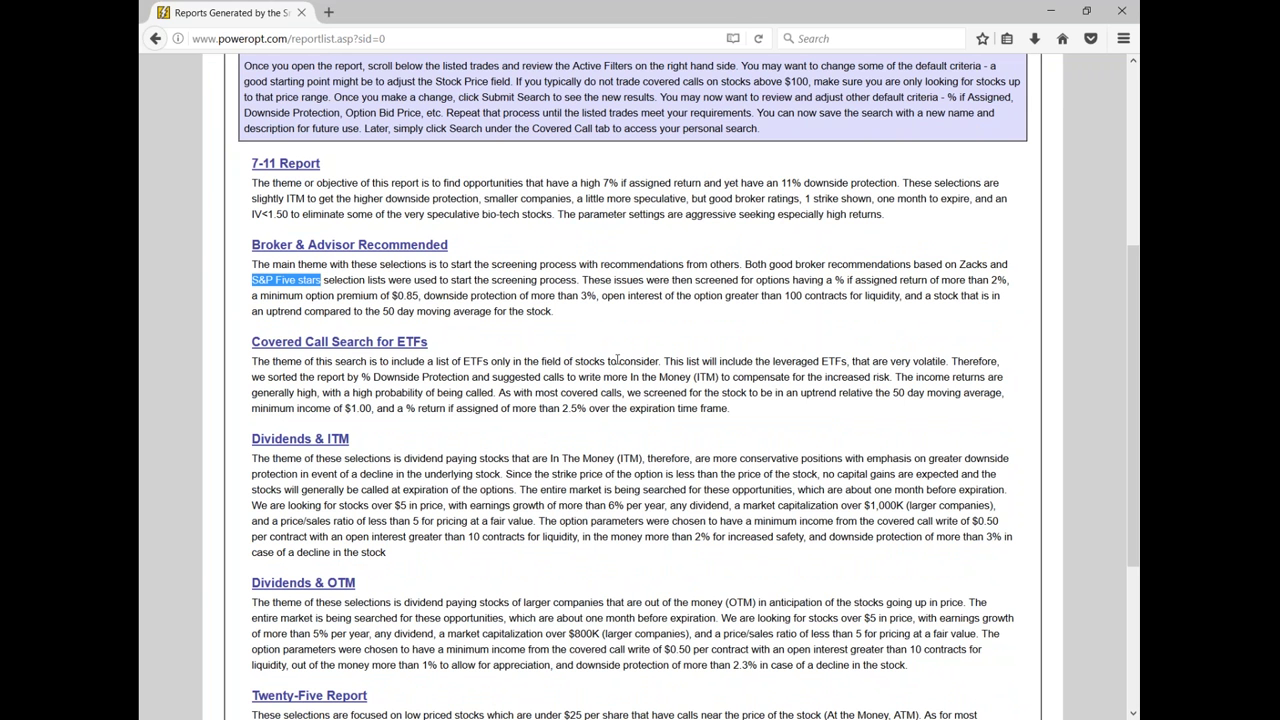
left_click(437, 246)
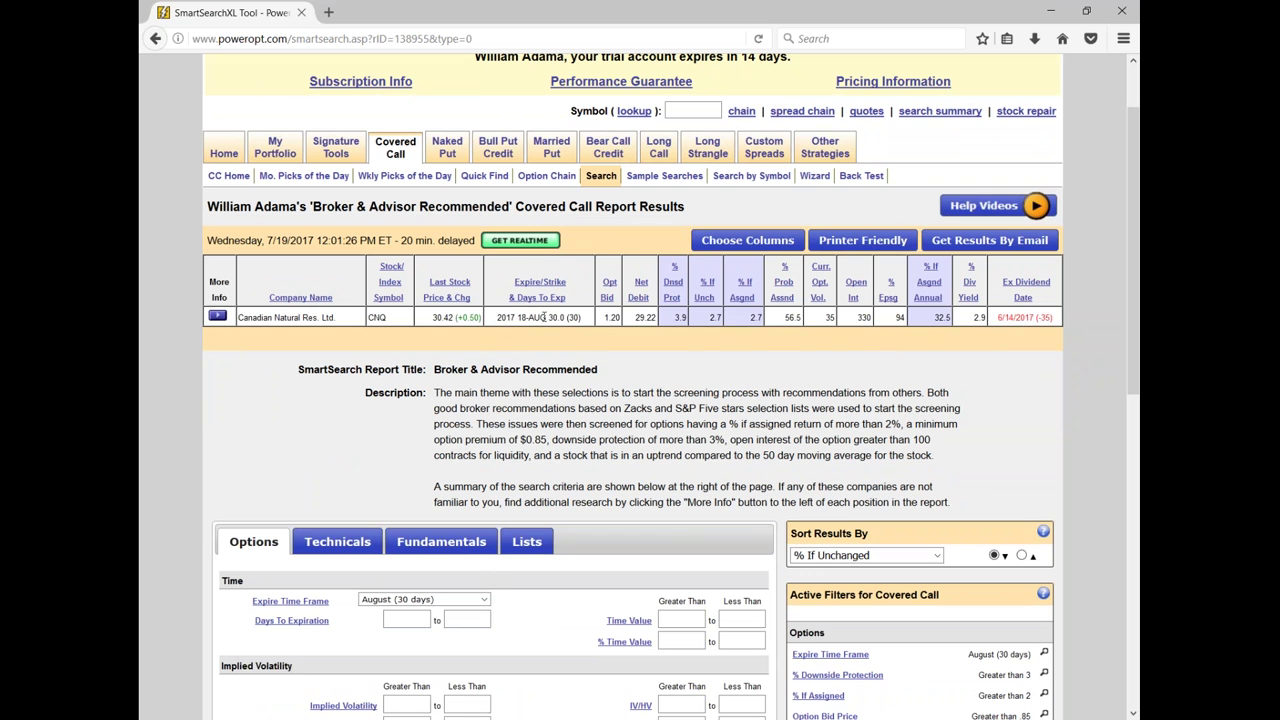
left_click_drag(547, 317, 590, 333)
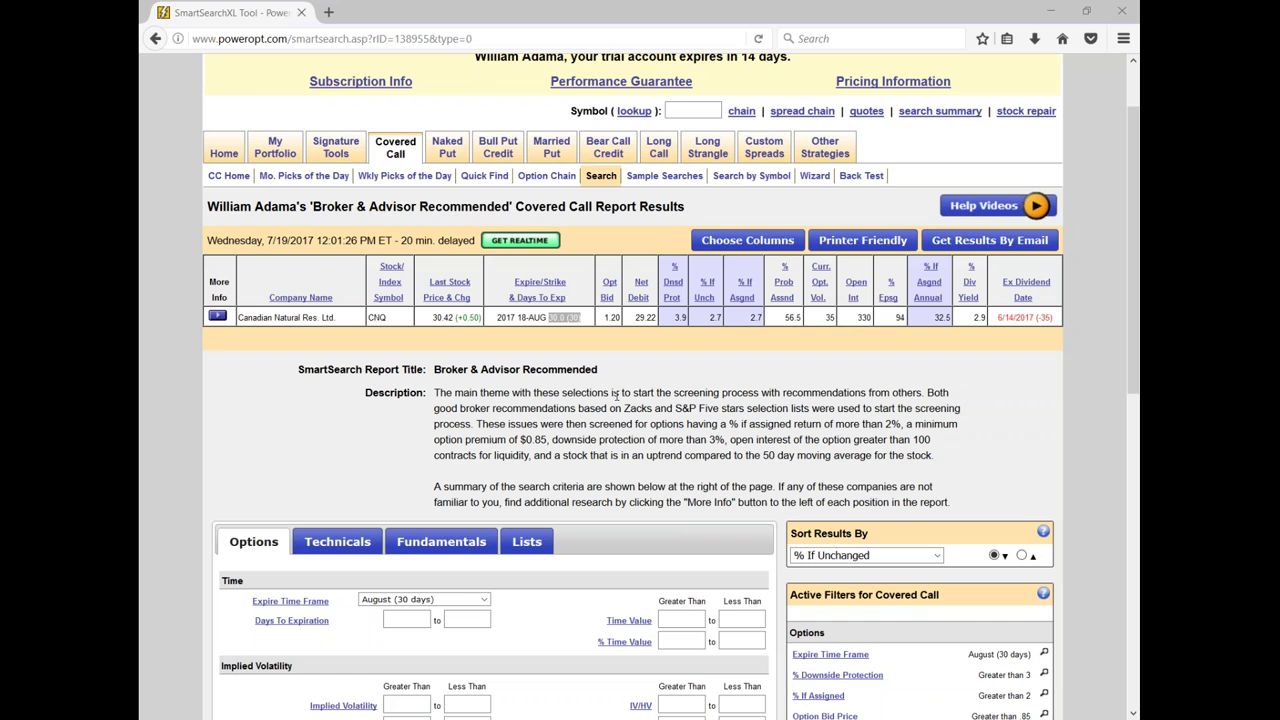
Return to the Covered Call Sample Searches list headed by the 7-11 Report
left_click(664, 175)
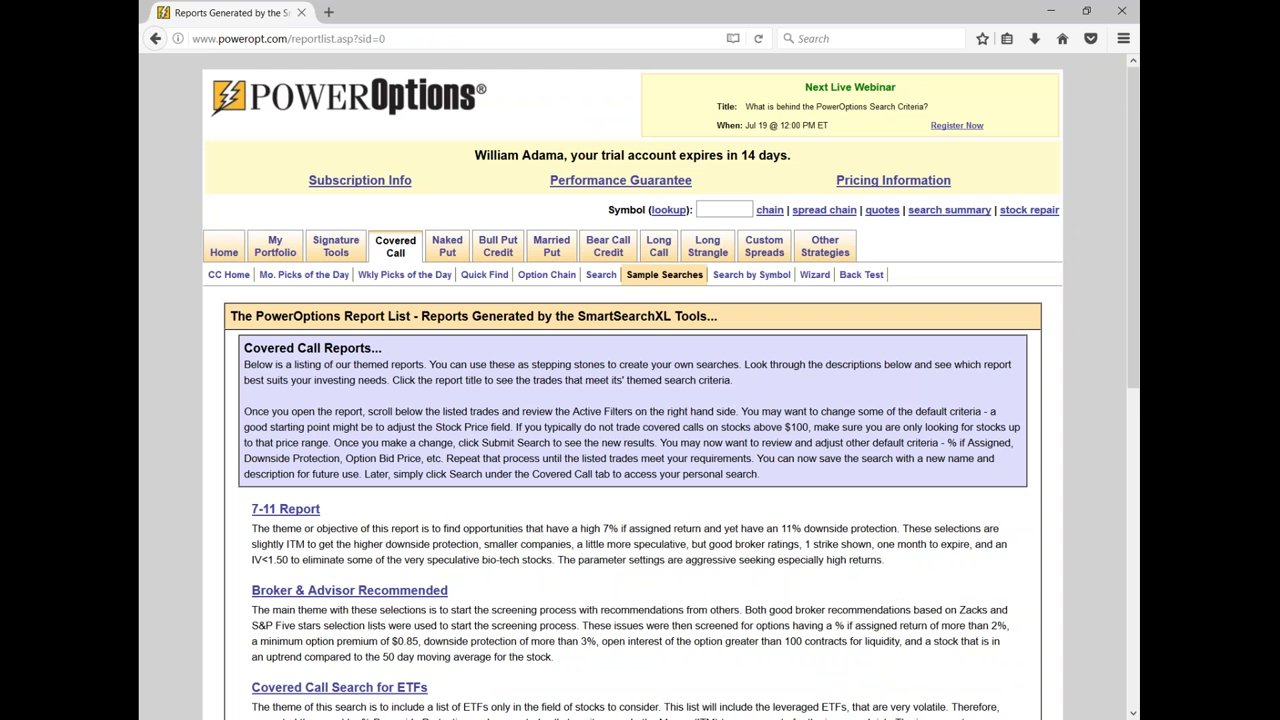
Load the 7-11 Report search and review its 10–35 days, 11% downside, 7% if-assigned filters
left_click(290, 506)
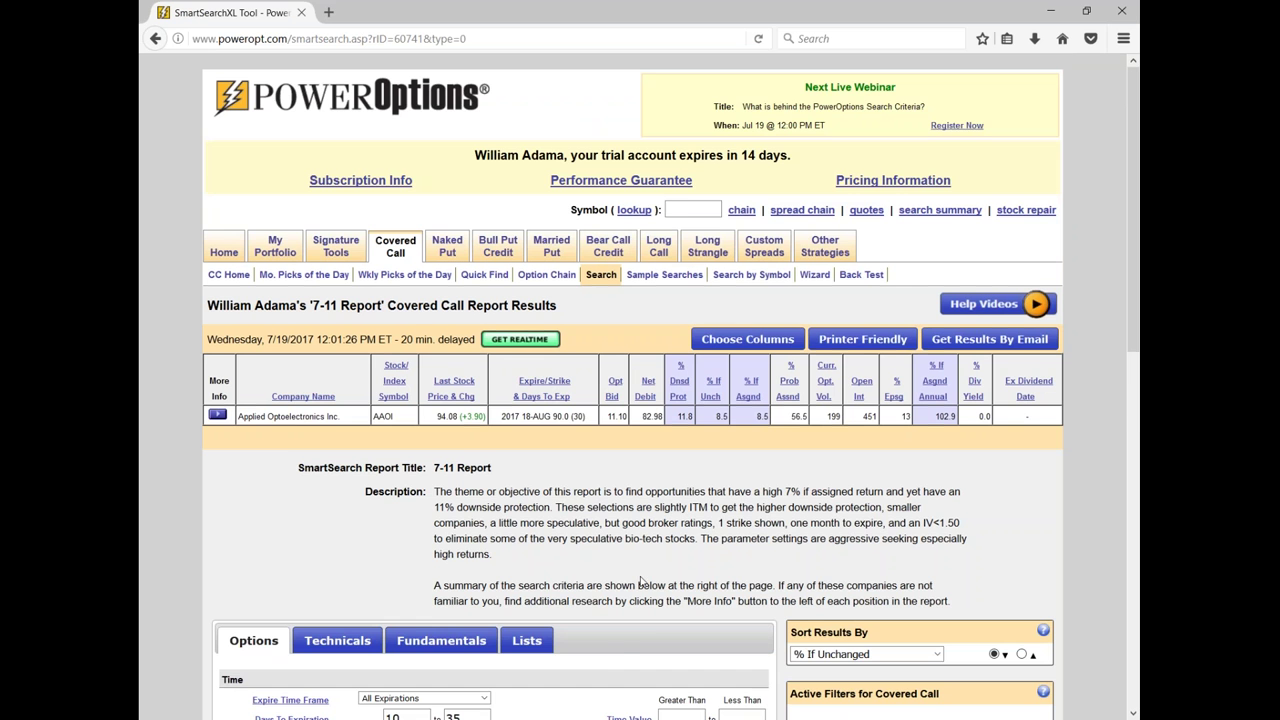
scroll(641, 581, "down", 3)
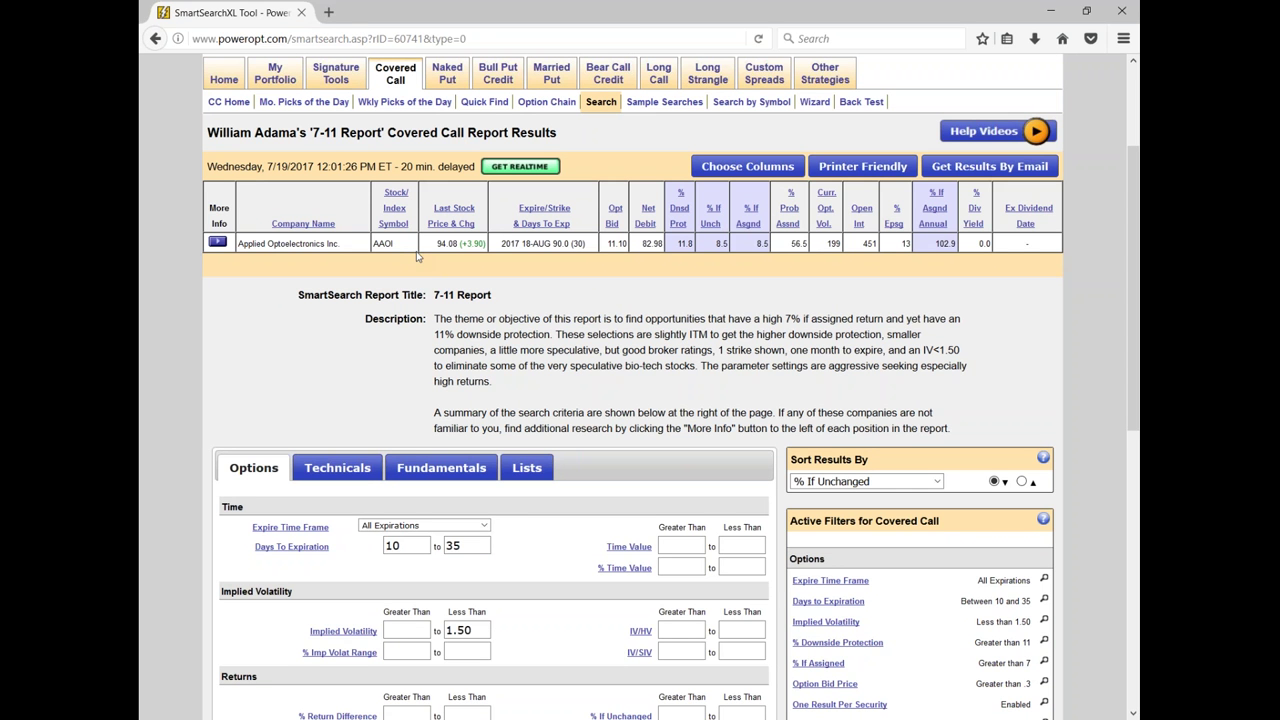
scroll(716, 368, "down", 6)
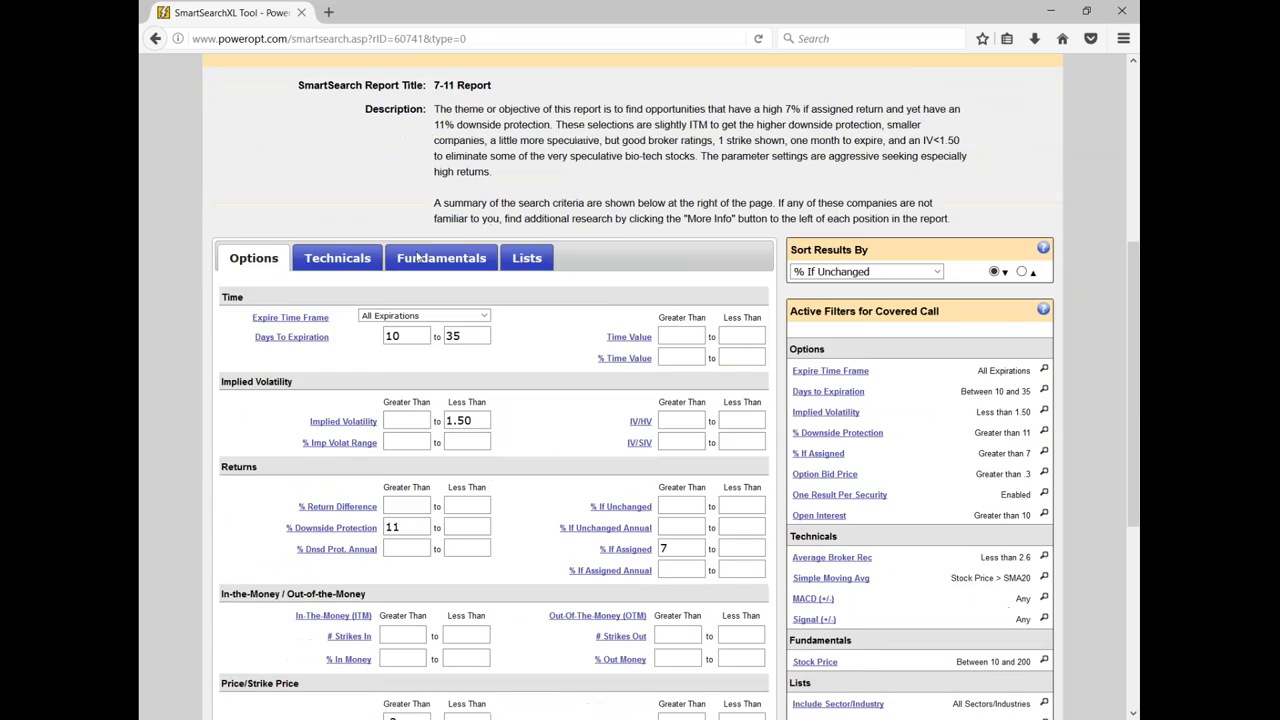
mouse_move(835, 598)
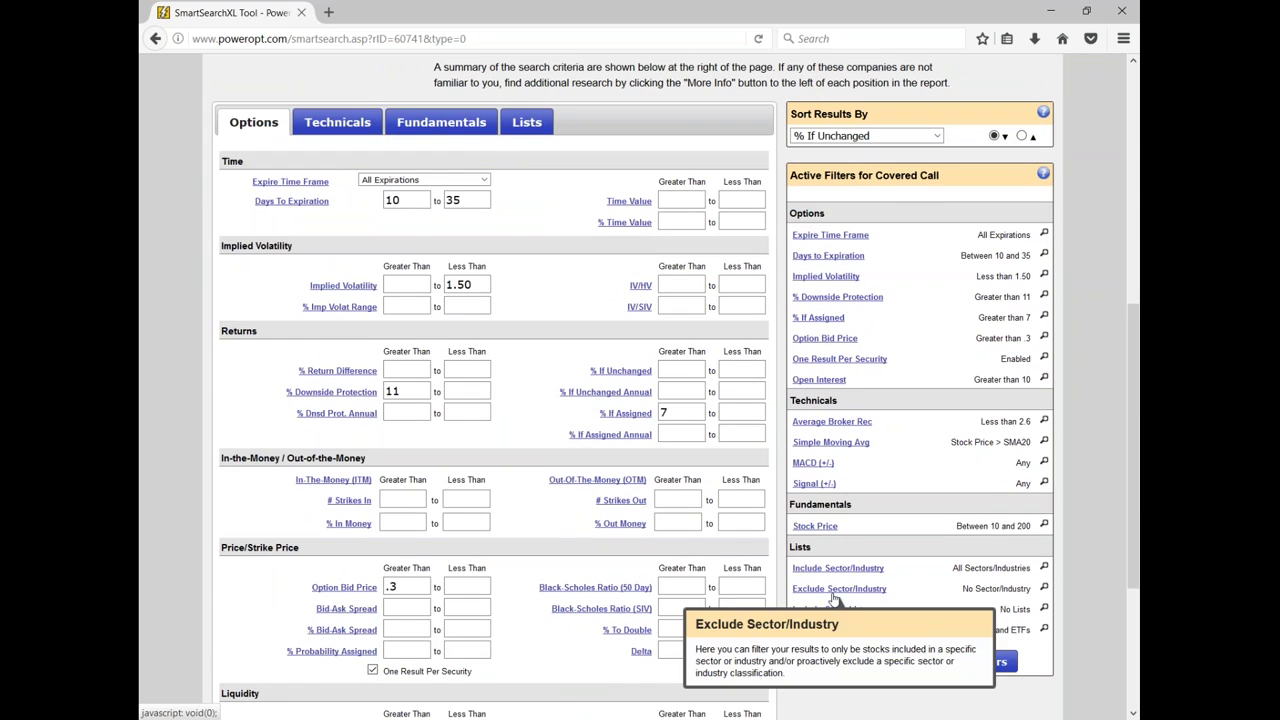
mouse_move(873, 421)
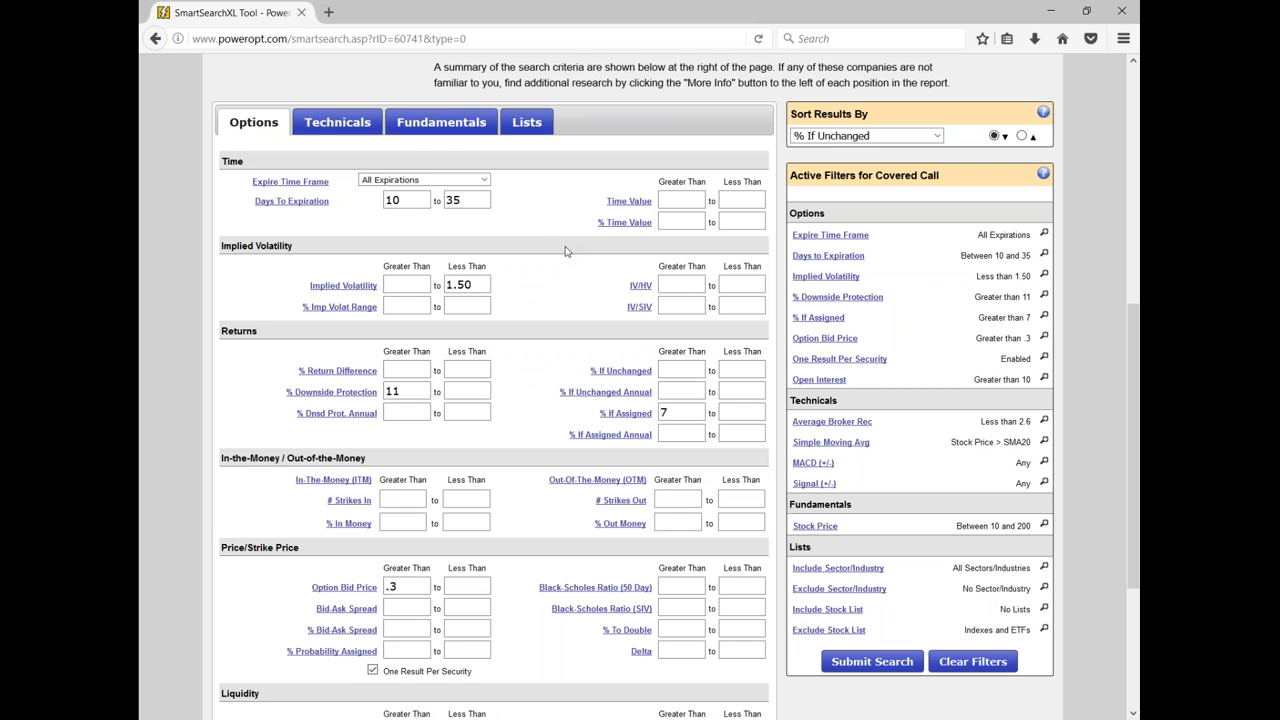
Add the Earnings Date 'Not between now and expiration' filter and resubmit the 7-11 search
left_click(455, 124)
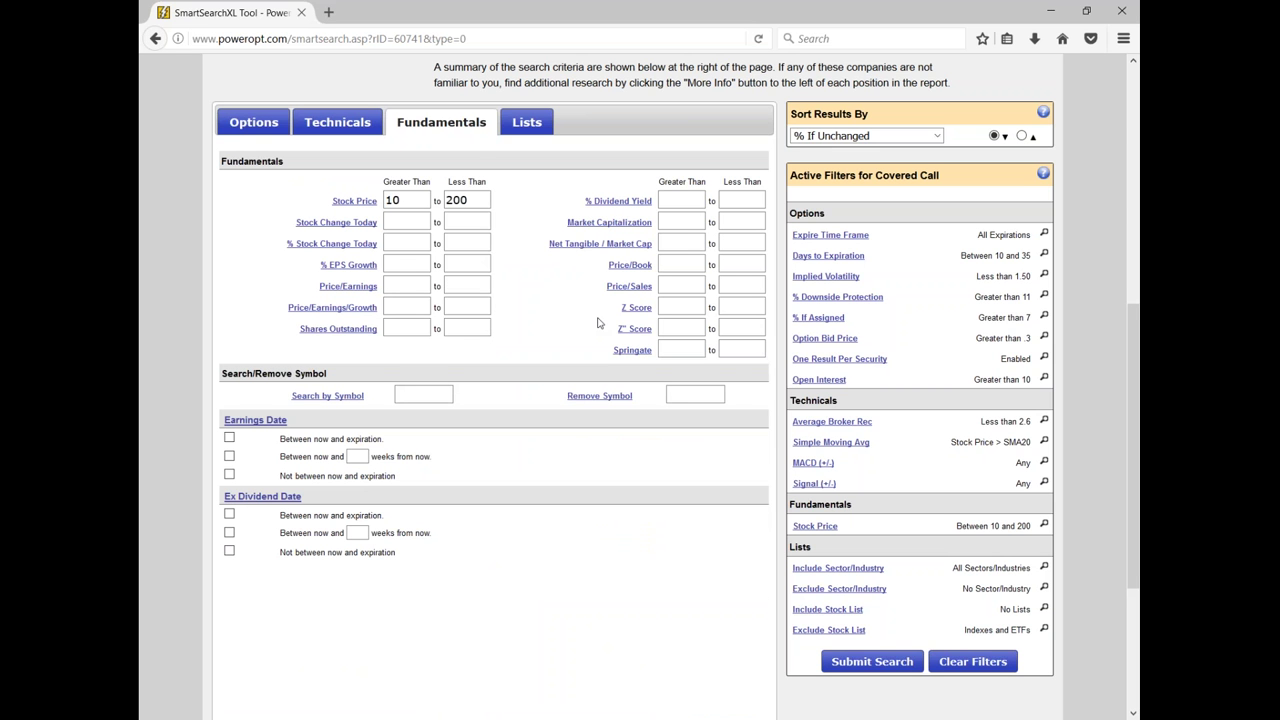
left_click(229, 476)
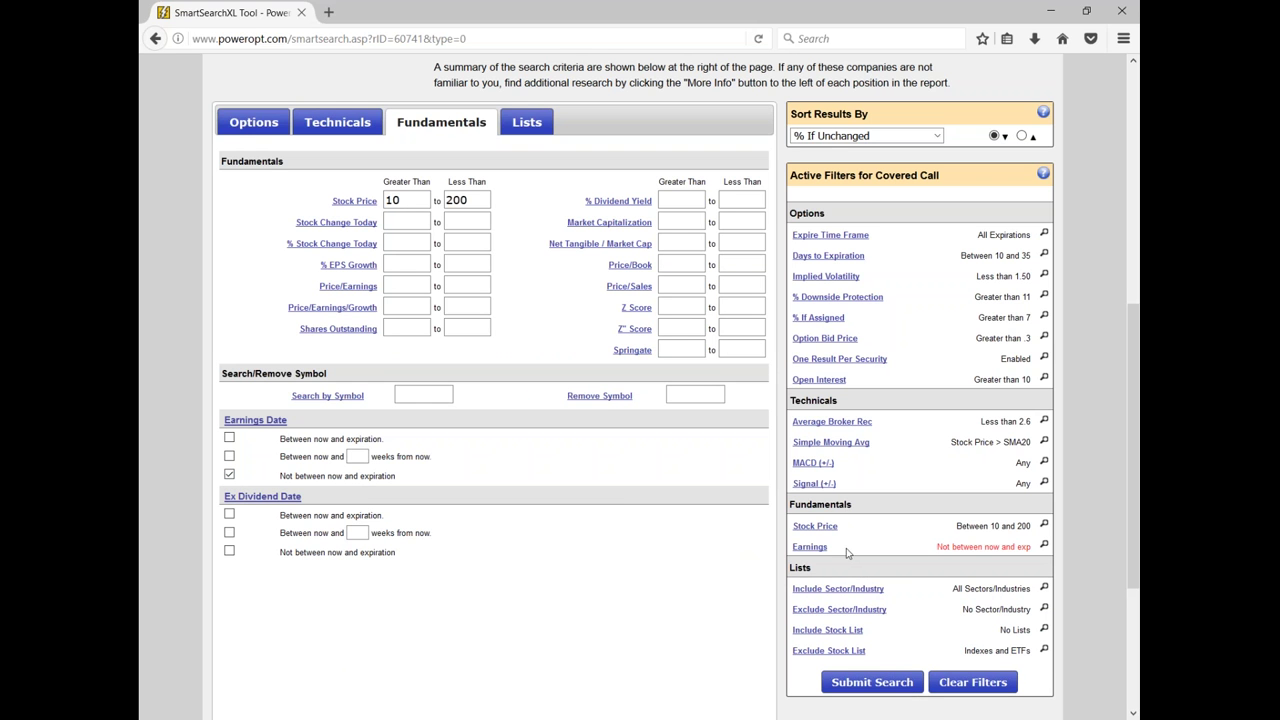
left_click_drag(826, 546, 787, 553)
left_click(698, 453)
left_click(872, 682)
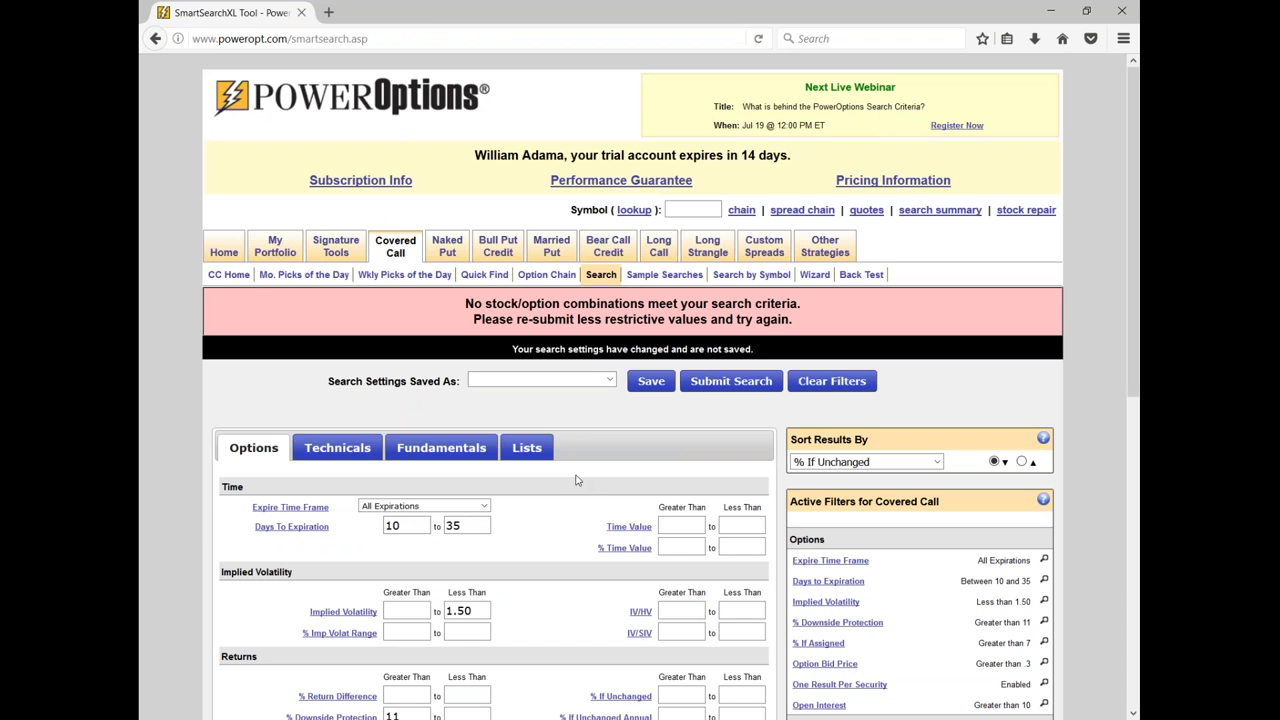
Scroll through the Covered Call sample report descriptions, ending back at the 7-11 Report
left_click(664, 274)
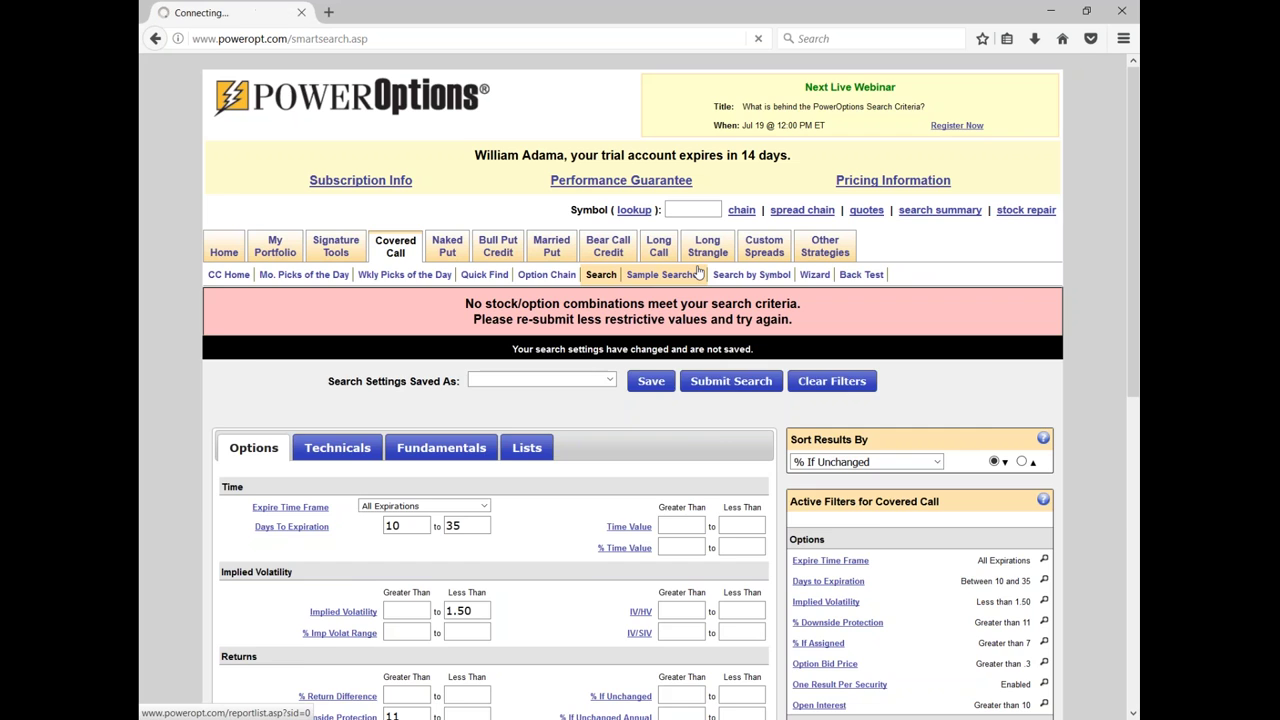
scroll(640, 400, "down", 5)
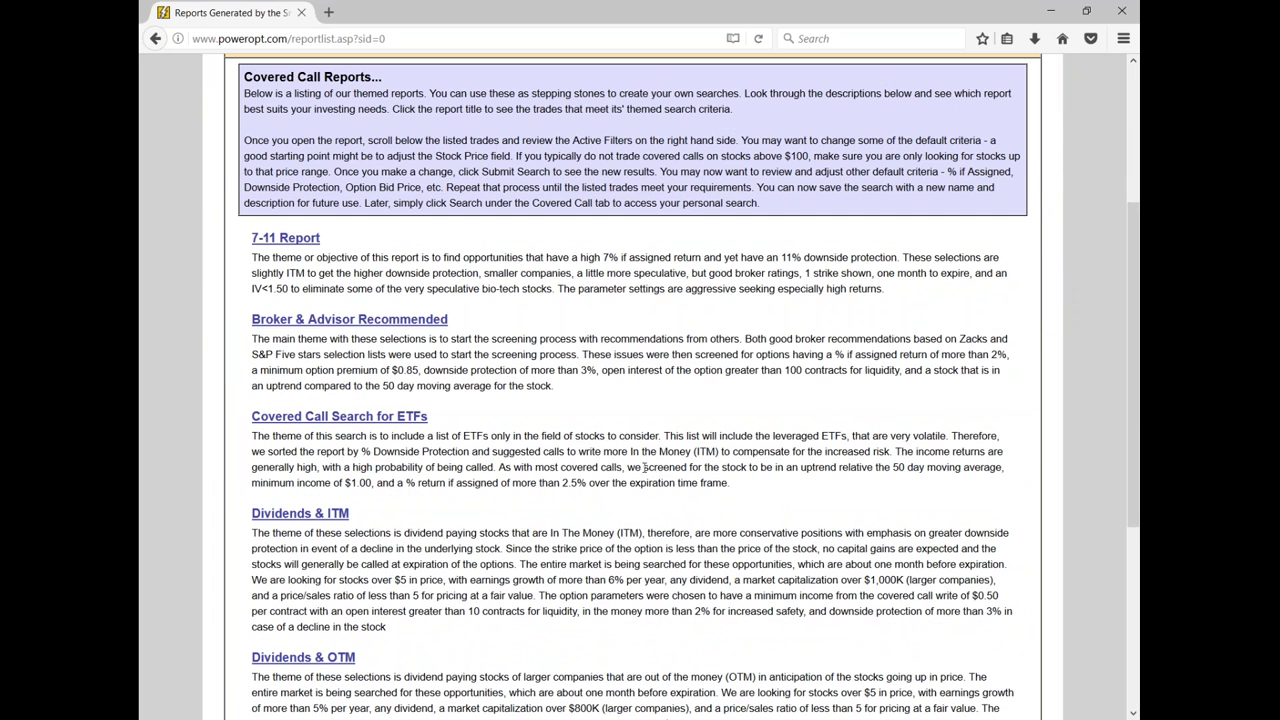
scroll(643, 467, "down", 5)
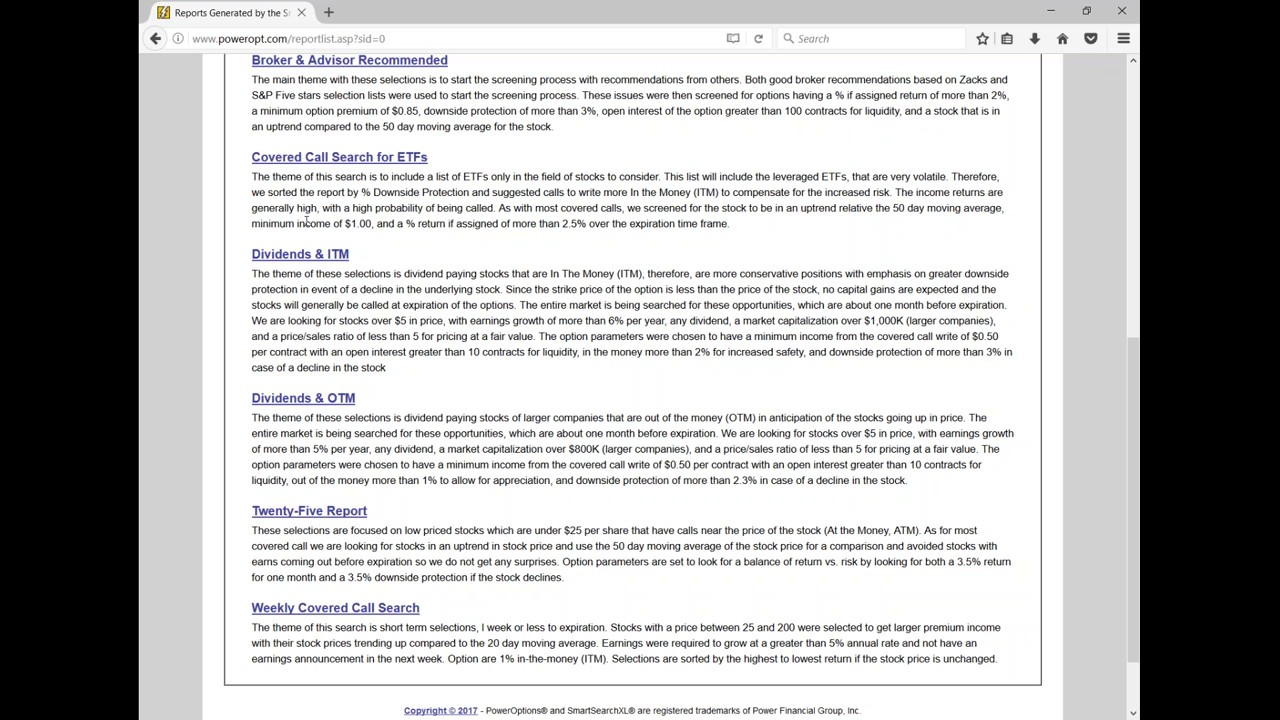
scroll(413, 150, "up", 2)
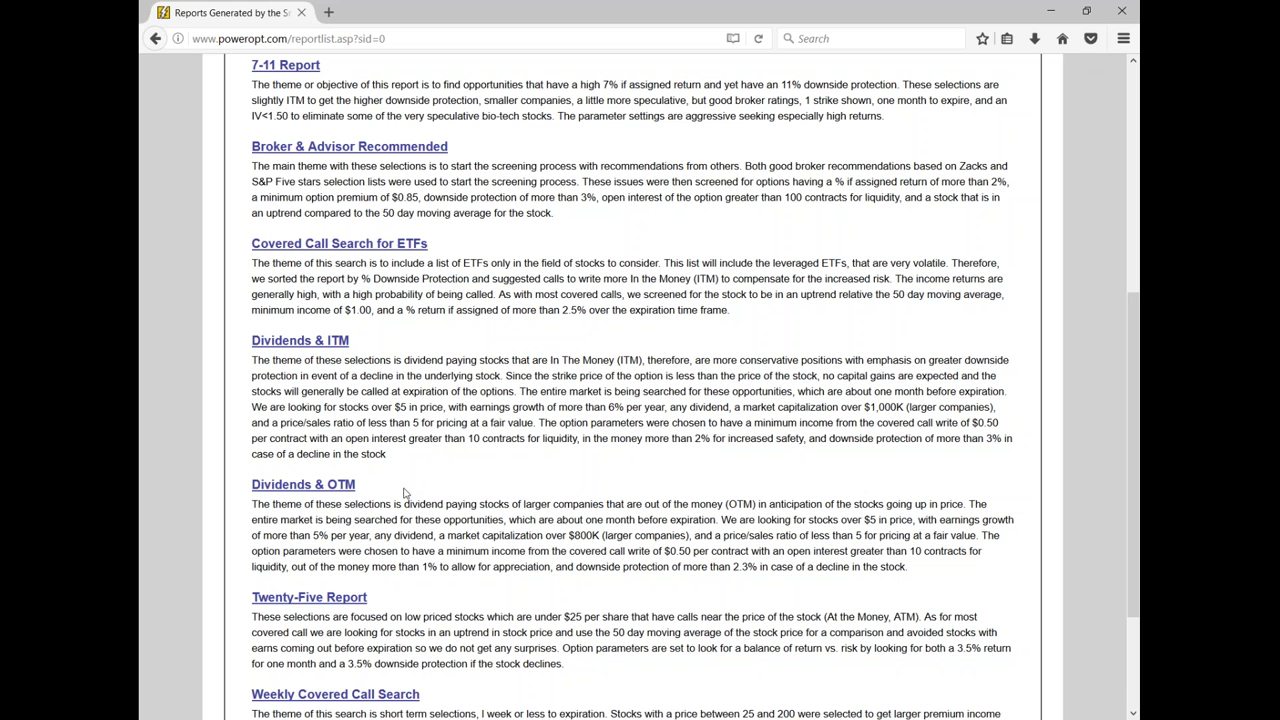
scroll(396, 266, "down", 4)
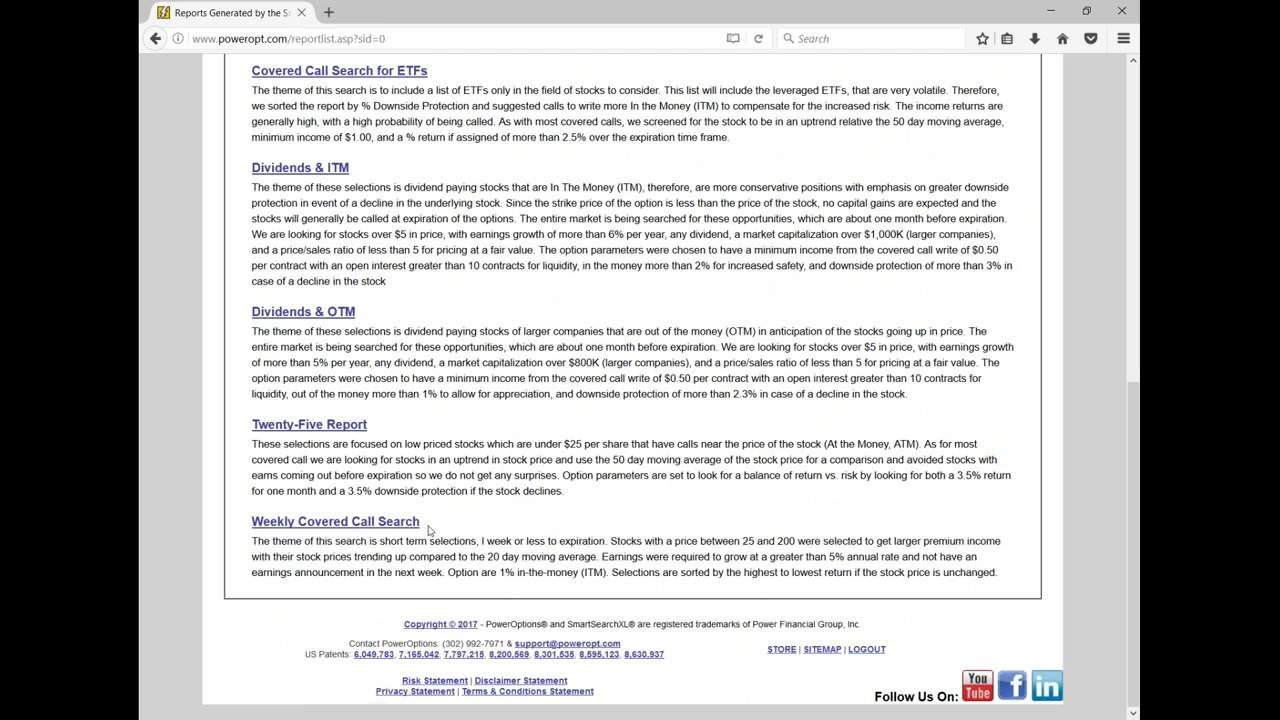
scroll(522, 479, "up", 8)
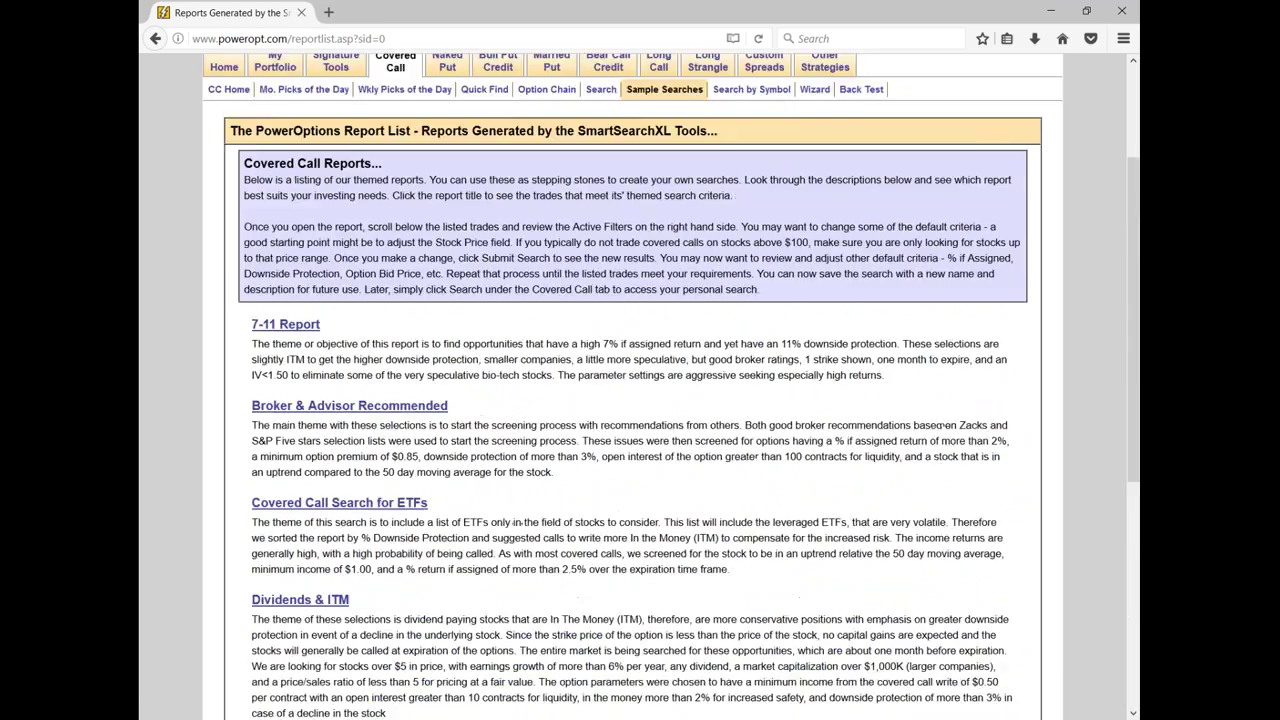
scroll(633, 400, "up", 2)
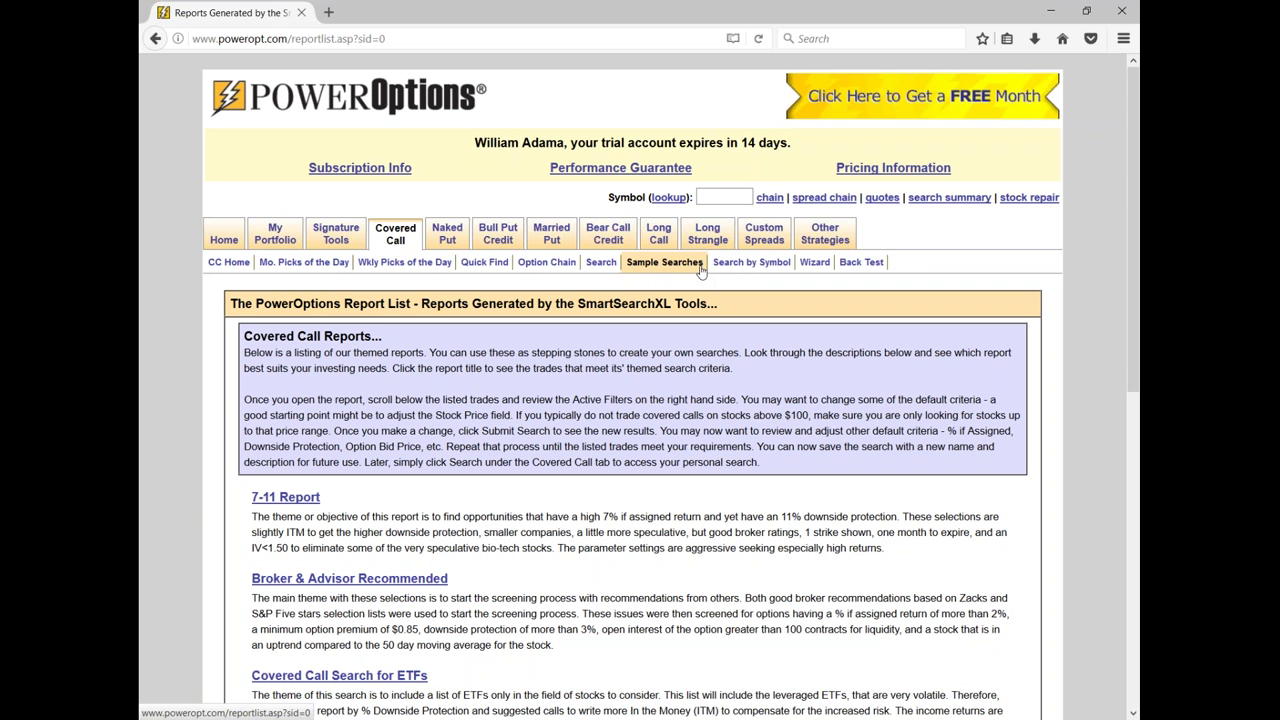
Open the Covered Call Search page and scroll through the 13 Weekly Picks of the Day trades
left_click(603, 263)
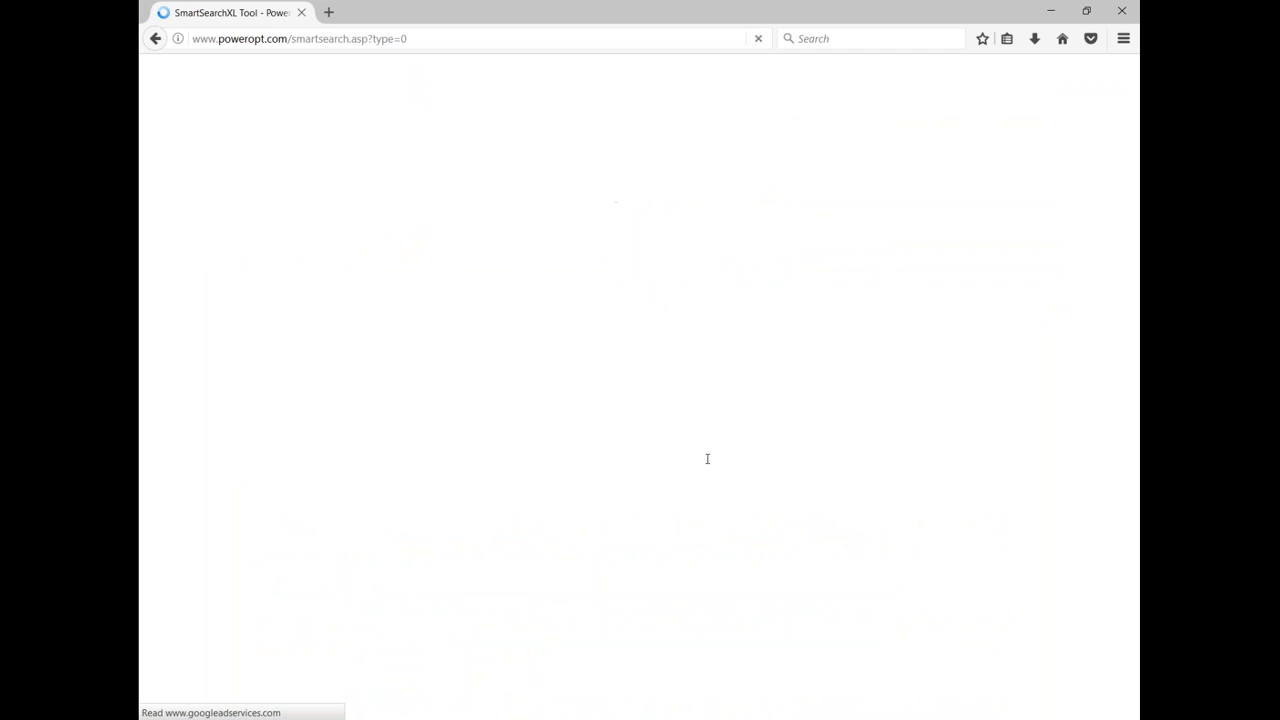
scroll(707, 459, "down", 3)
scroll(640, 380, "down", 2)
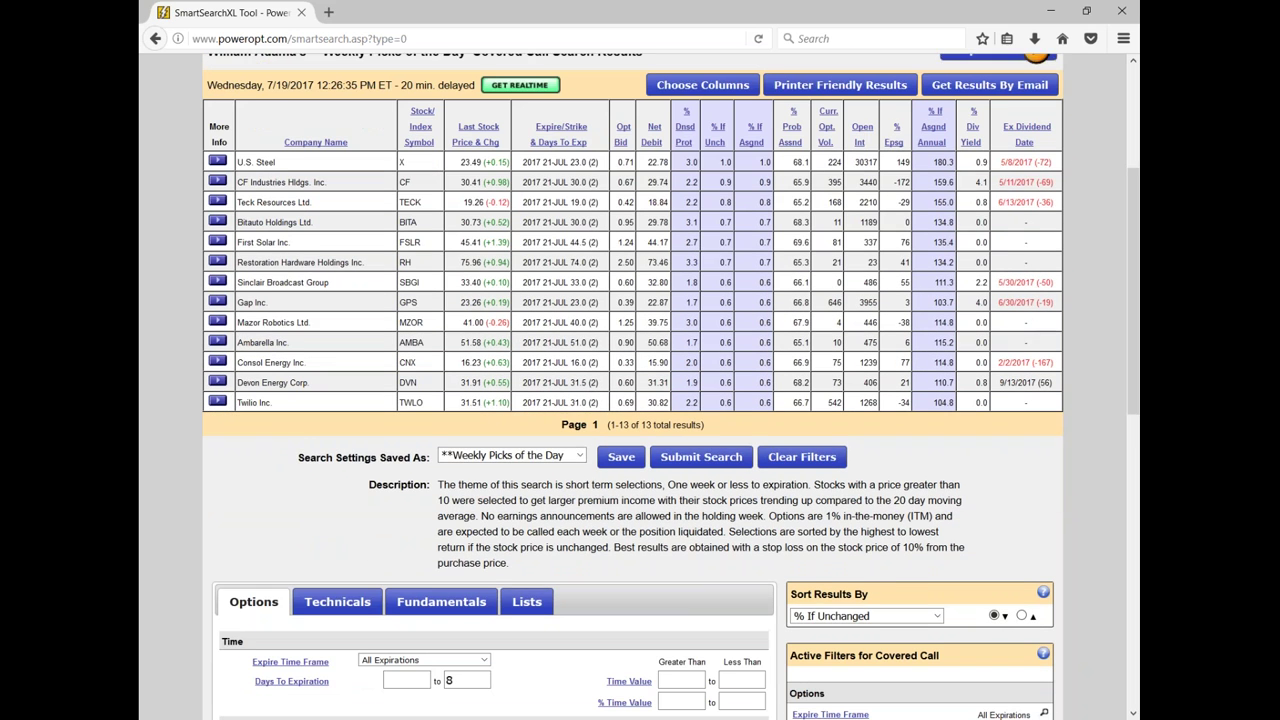
scroll(608, 112, "up", 2)
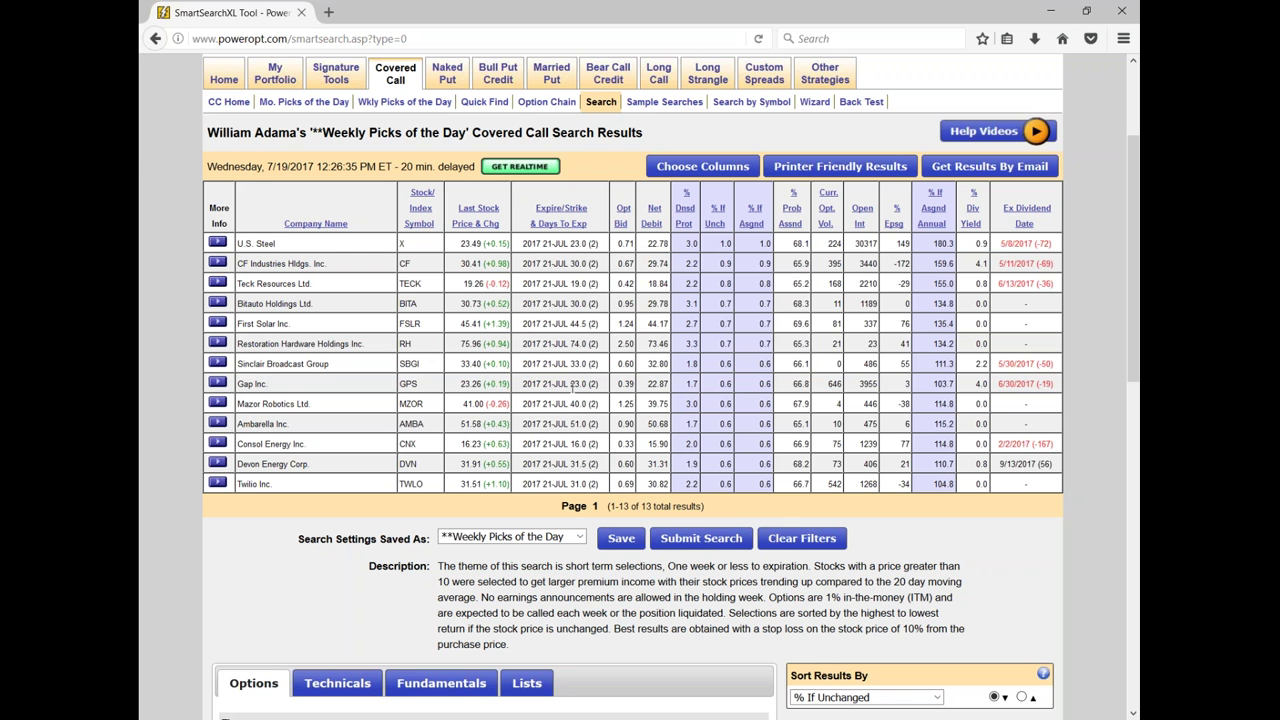
scroll(573, 383, "down", 4)
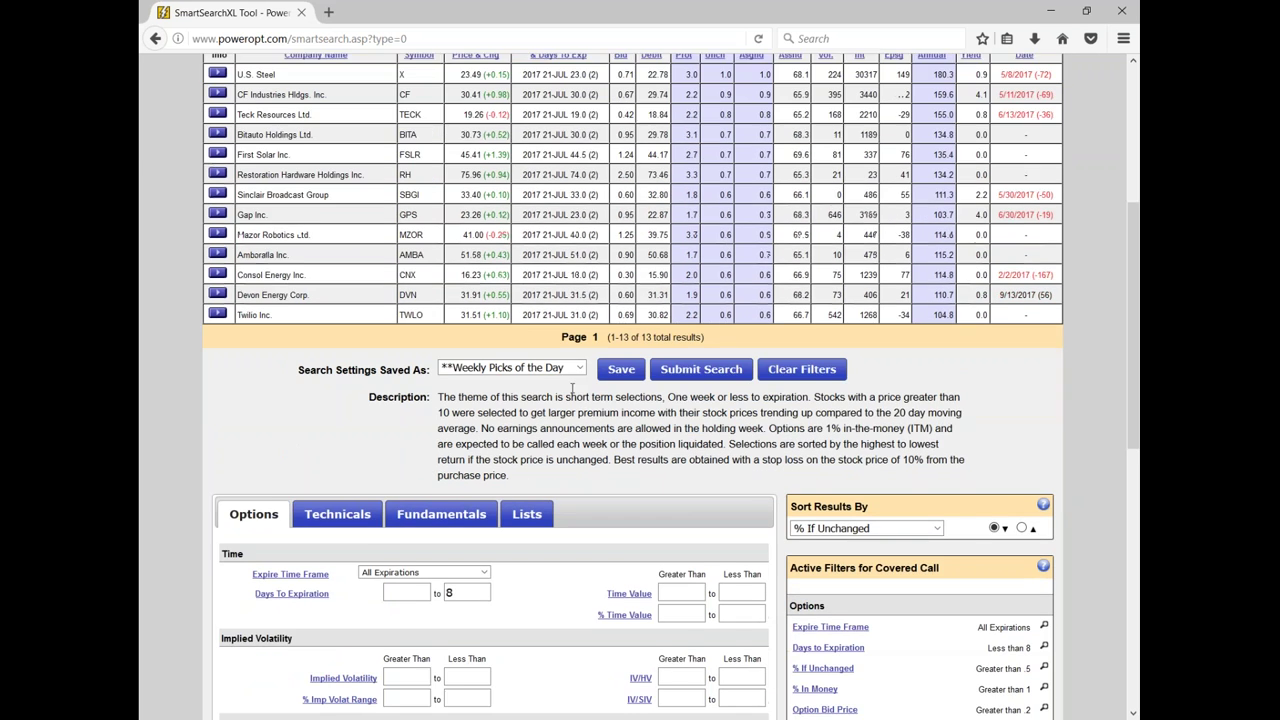
Drop down the Search Settings Saved As list to show the saved covered call searches
left_click(542, 368)
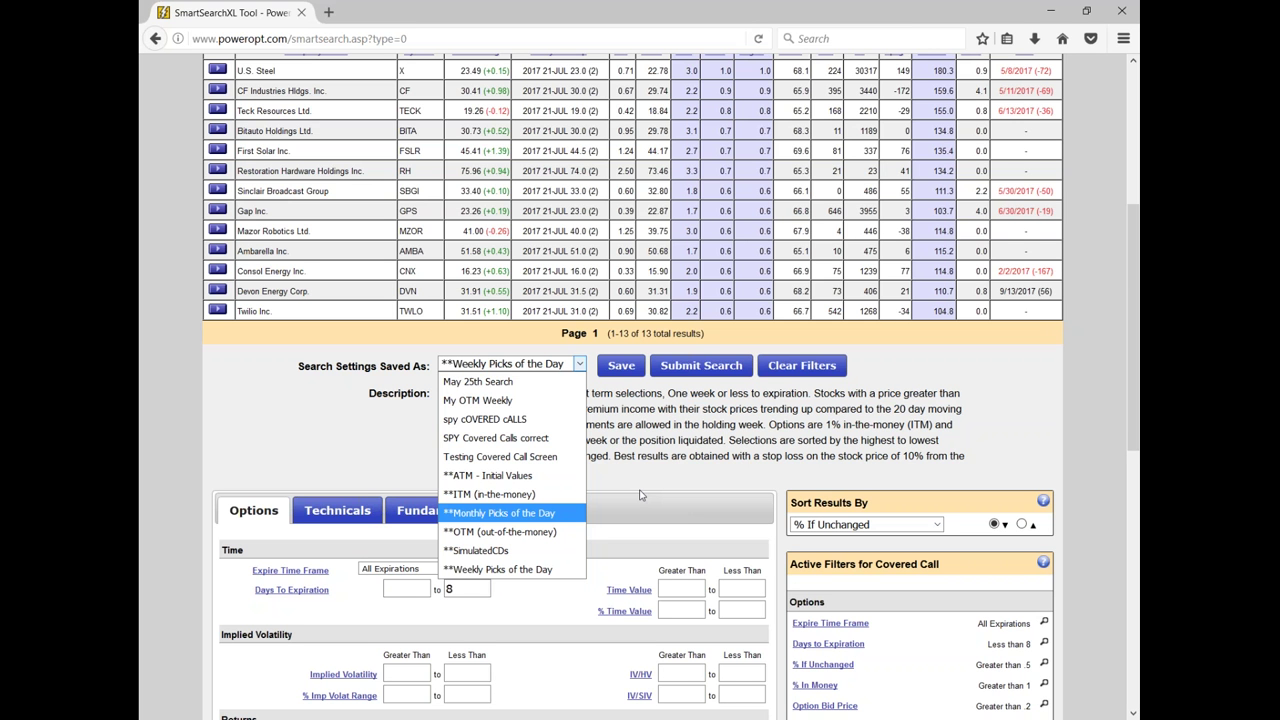
Load the Monthly Picks of the Day search and review its earnings and strikes out-of-the-money filters
left_click(559, 517)
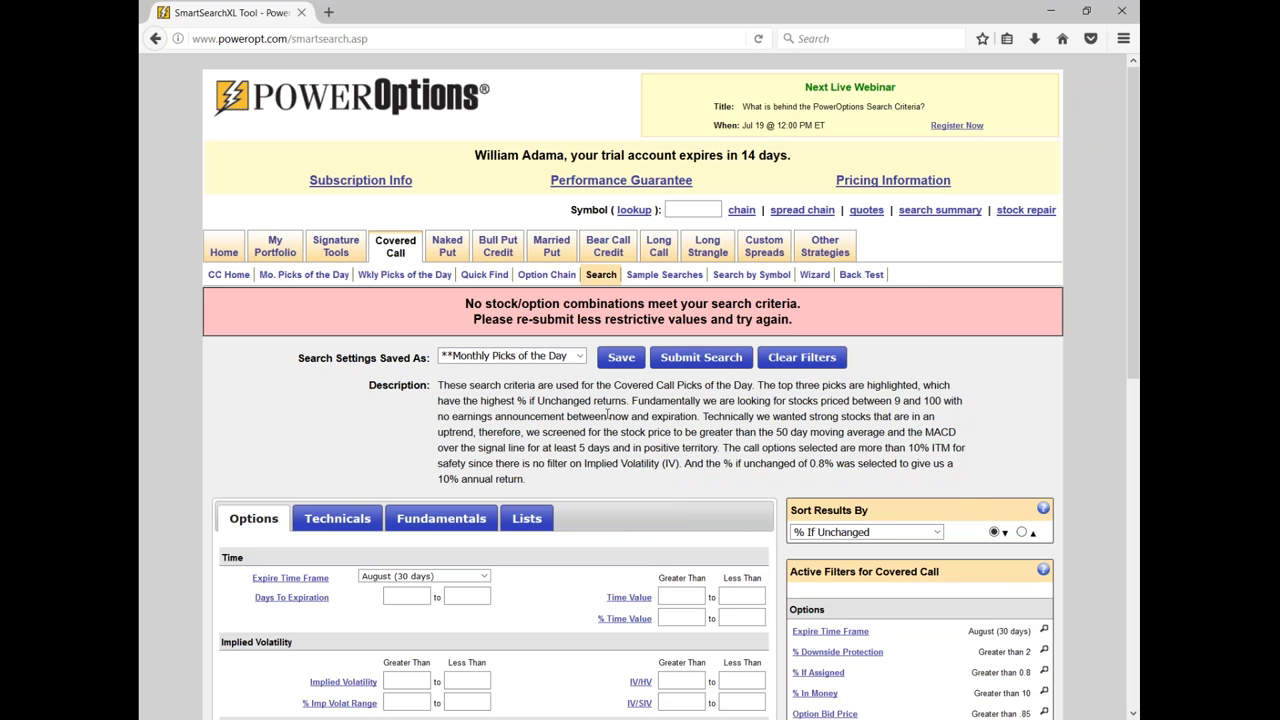
scroll(684, 515, "down", 3)
scroll(684, 515, "down", 3)
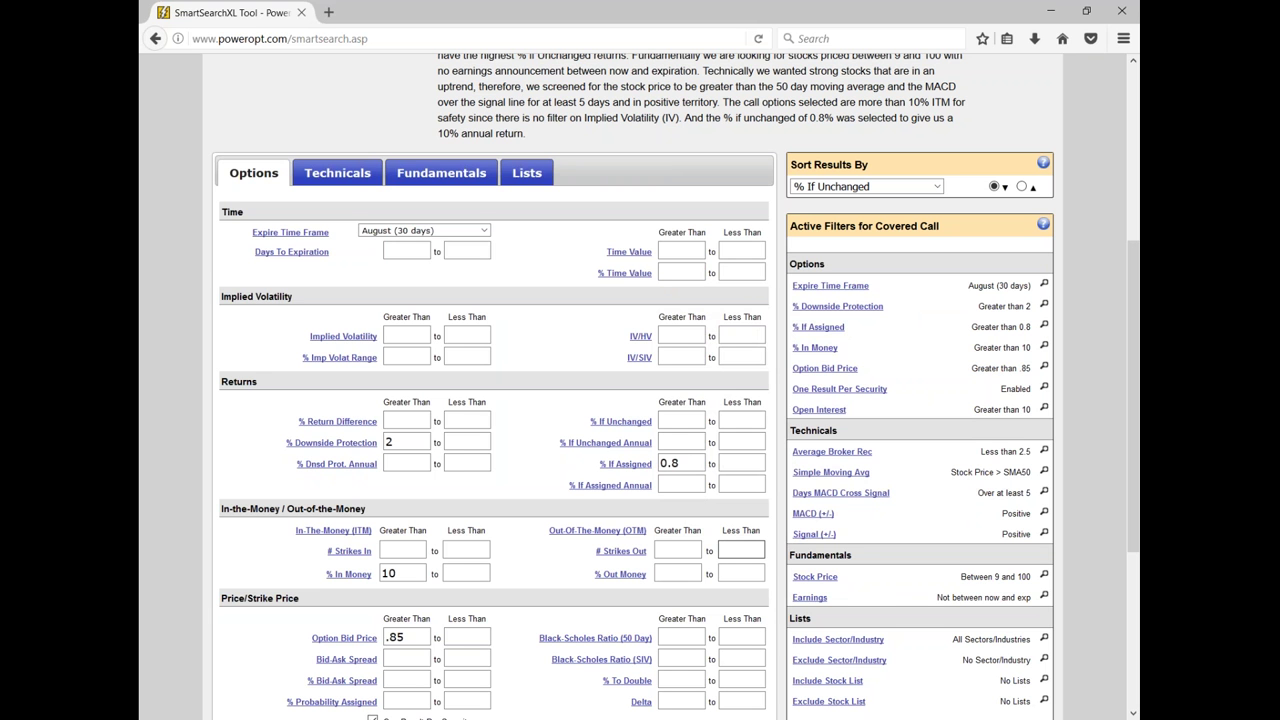
left_click_drag(937, 597, 999, 597)
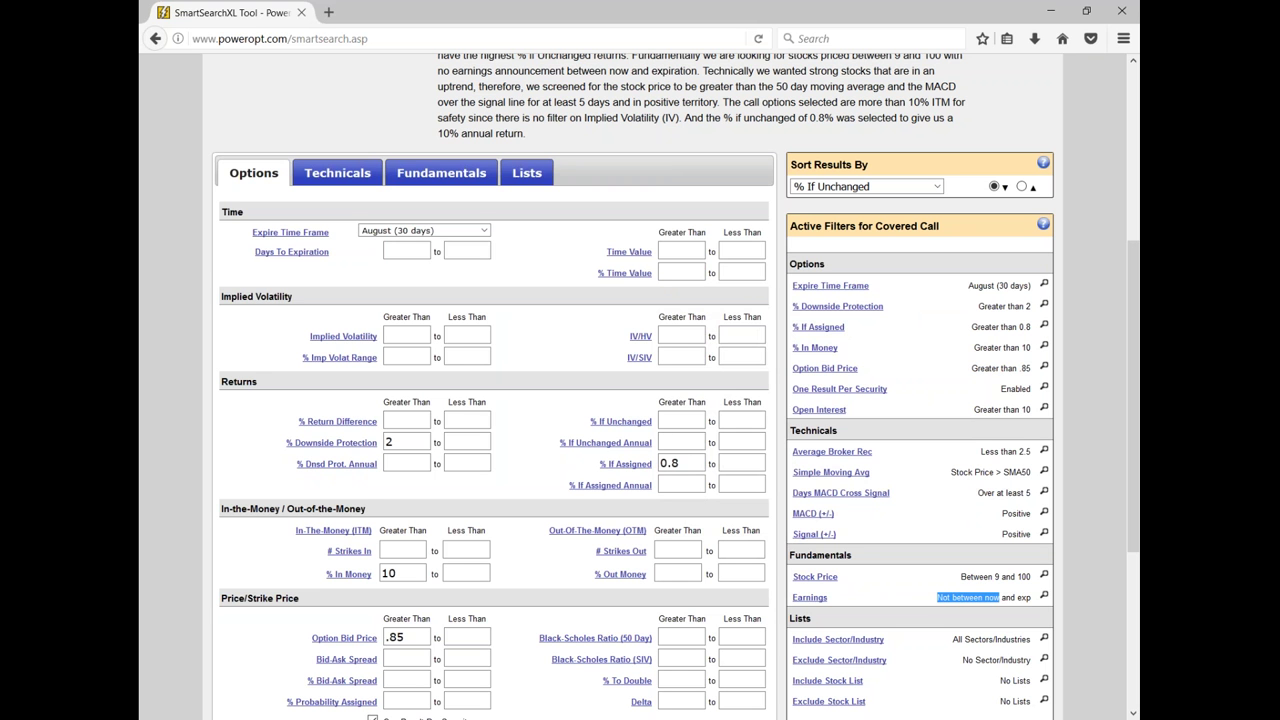
left_click(1083, 614)
left_click(647, 550)
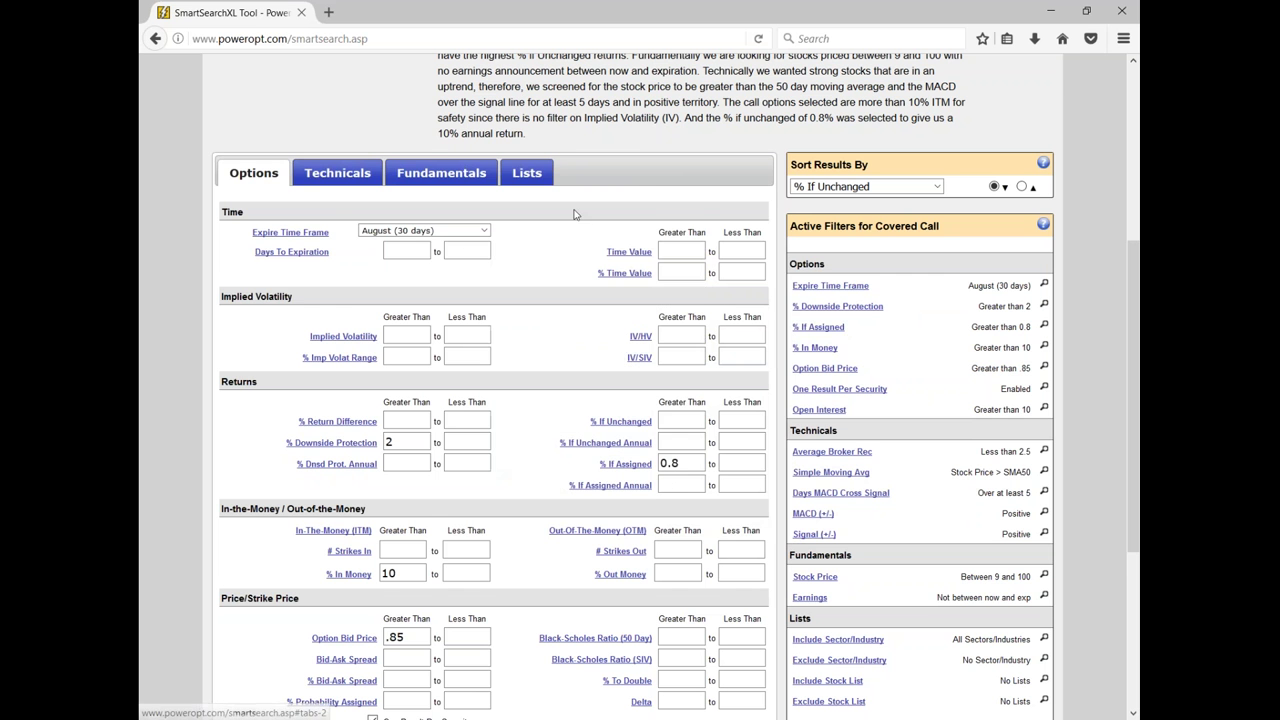
scroll(582, 200, "up", 2)
Switch back to the Weekly Picks of the Day saved search
left_click(580, 102)
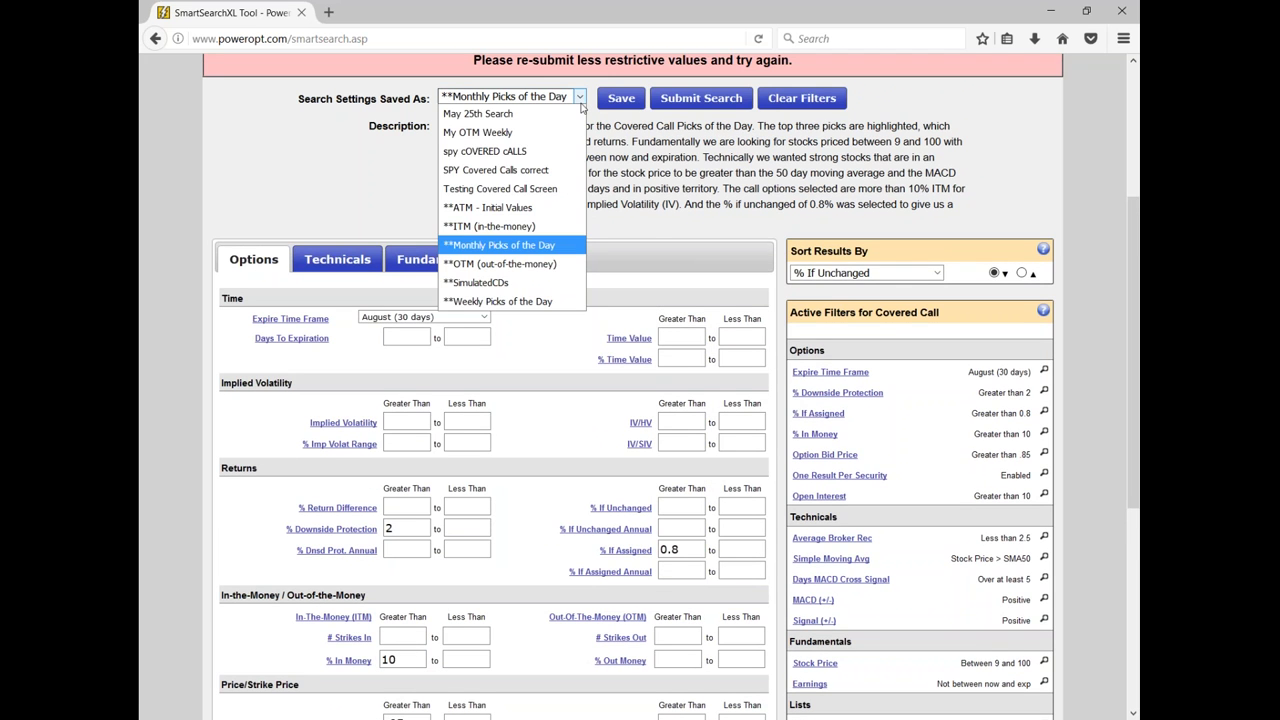
left_click(542, 303)
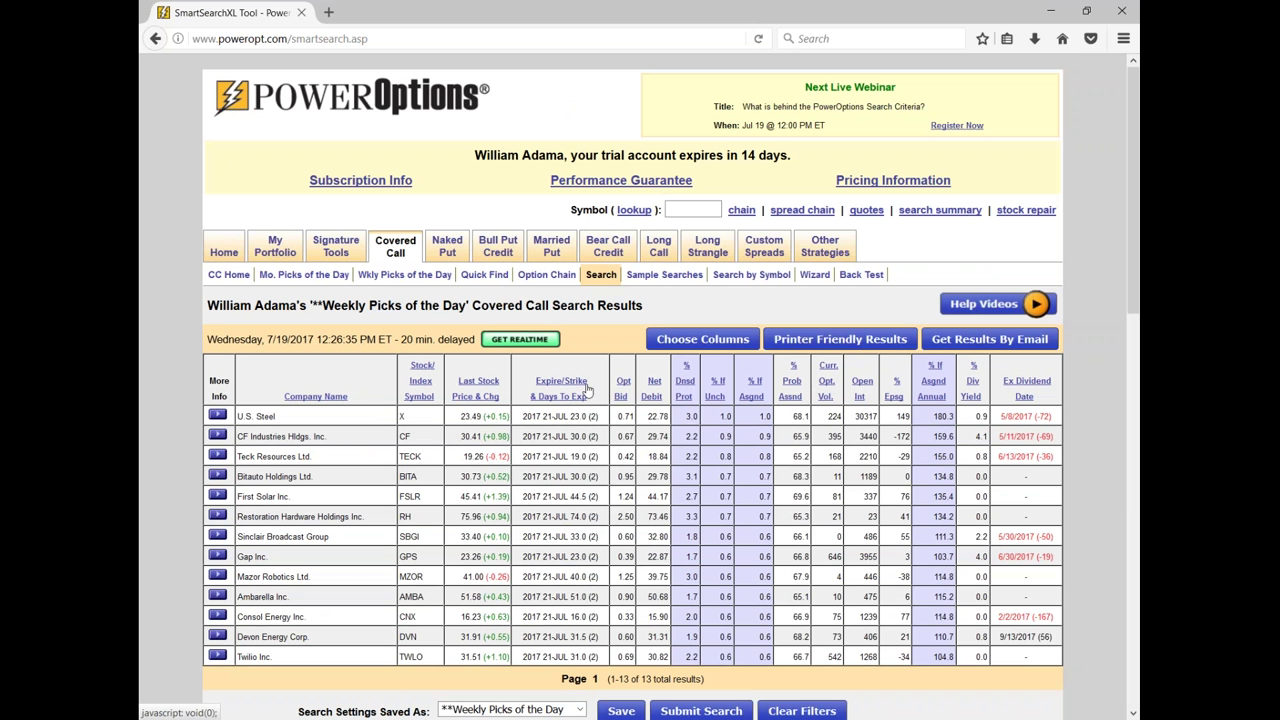
mouse_move(575, 387)
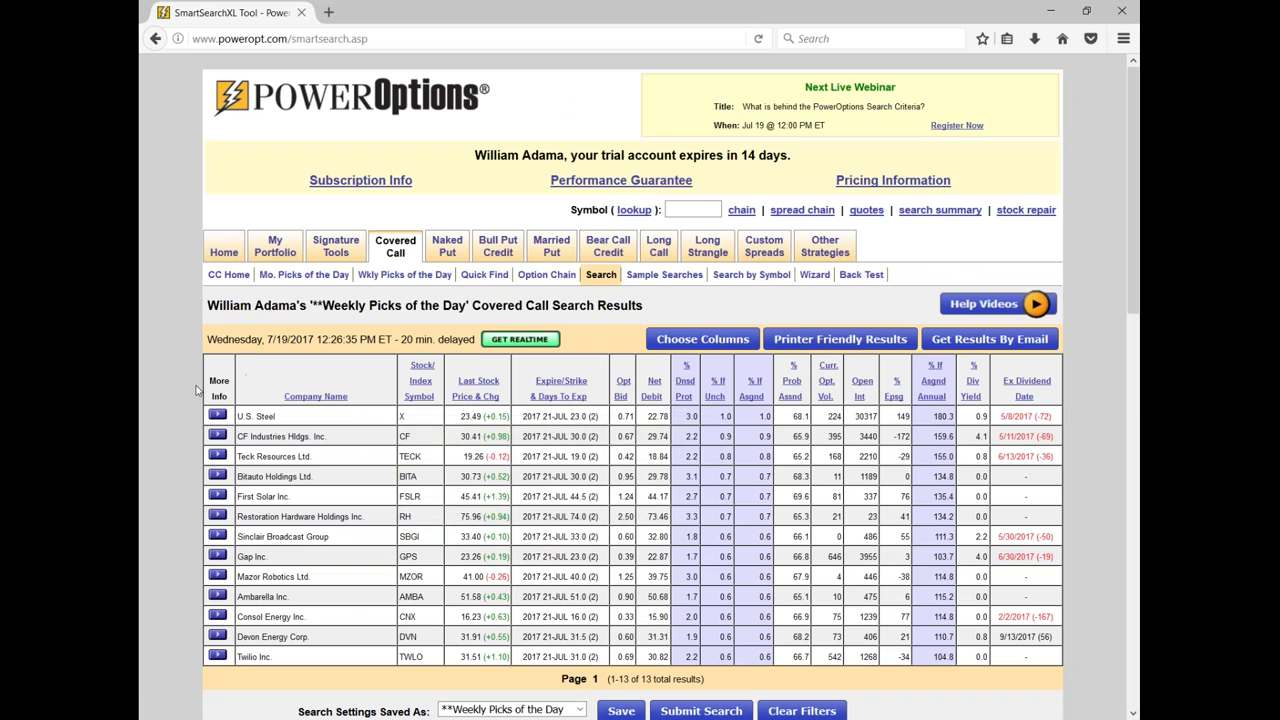
Open the Weekly Covered Call Picks of the Day page from the Covered Call sub-menu
scroll(180, 391, "down", 5)
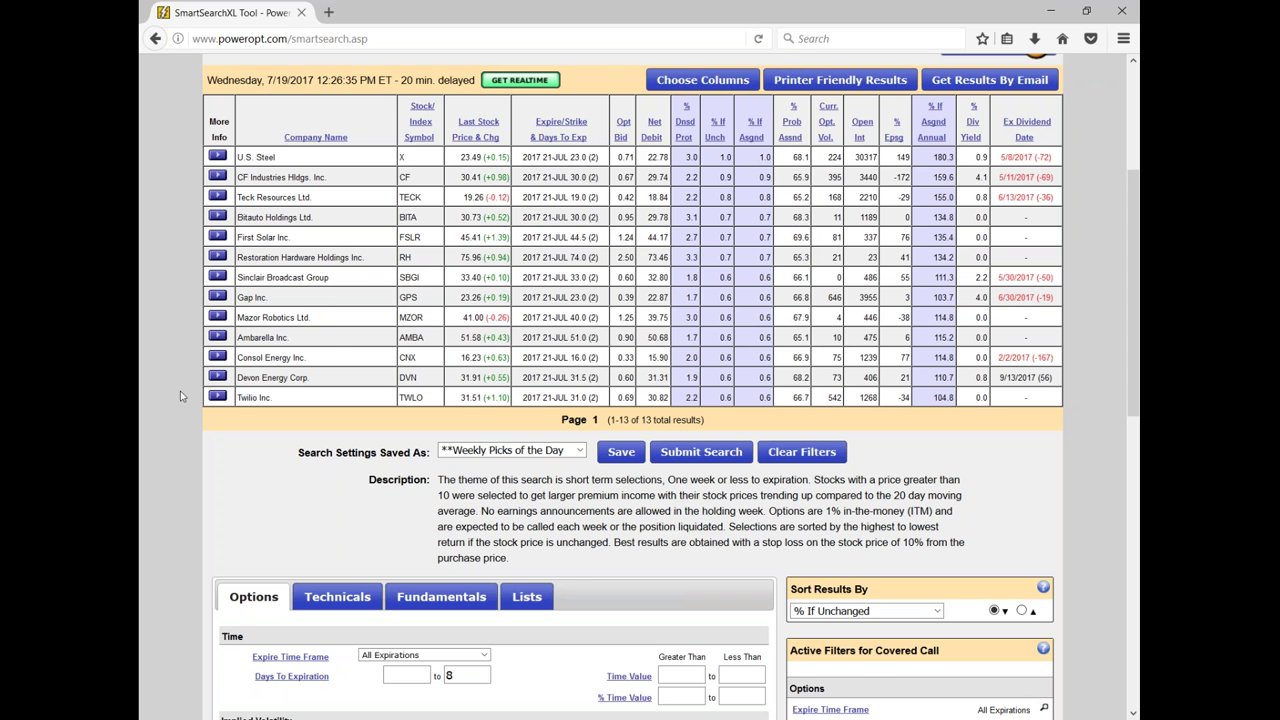
scroll(180, 393, "up", 5)
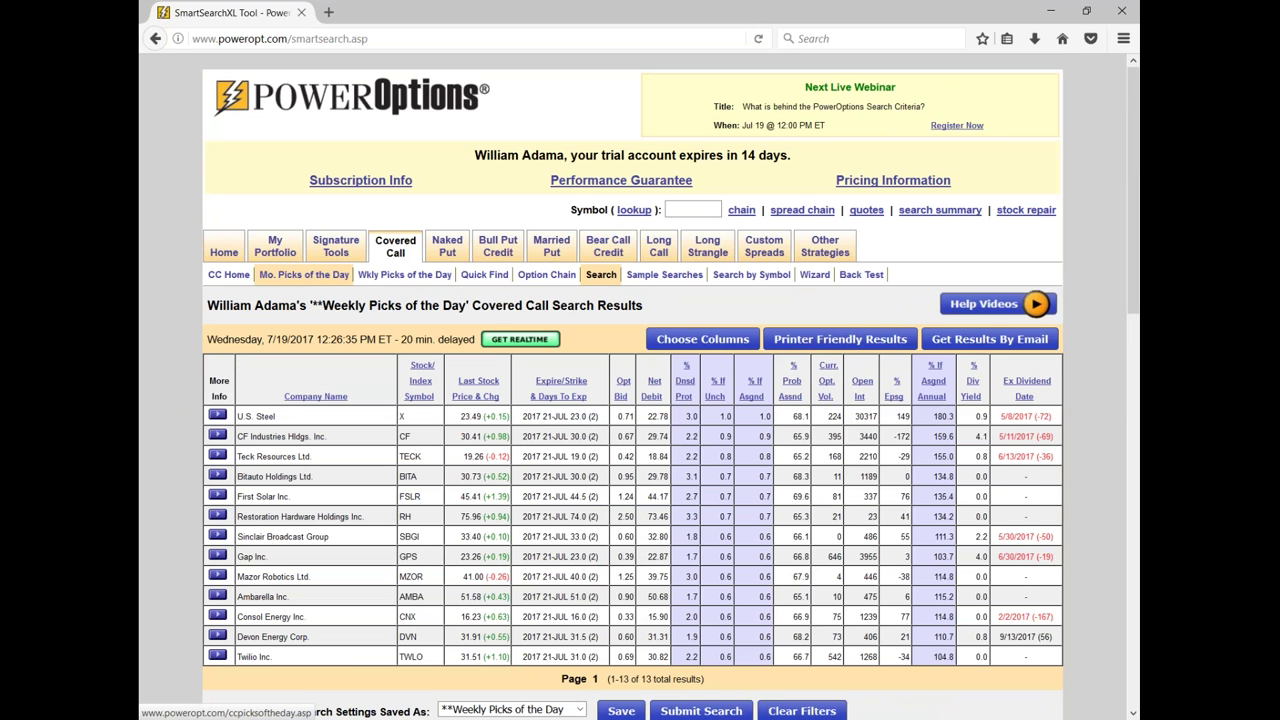
left_click(430, 276)
Review the Flexion, US Silica and U.S. Steel picks, then view 'See how we developed these results.'
scroll(437, 333, "down", 5)
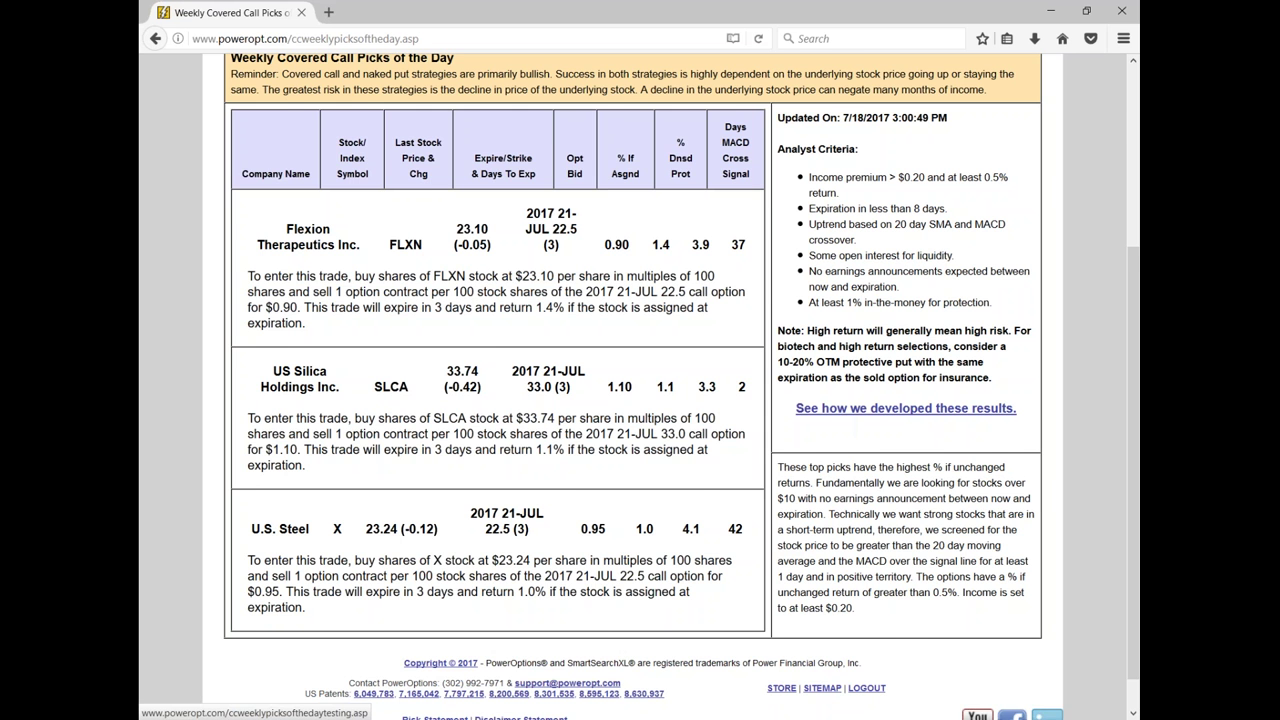
scroll(842, 440, "up", 2)
left_click(835, 508)
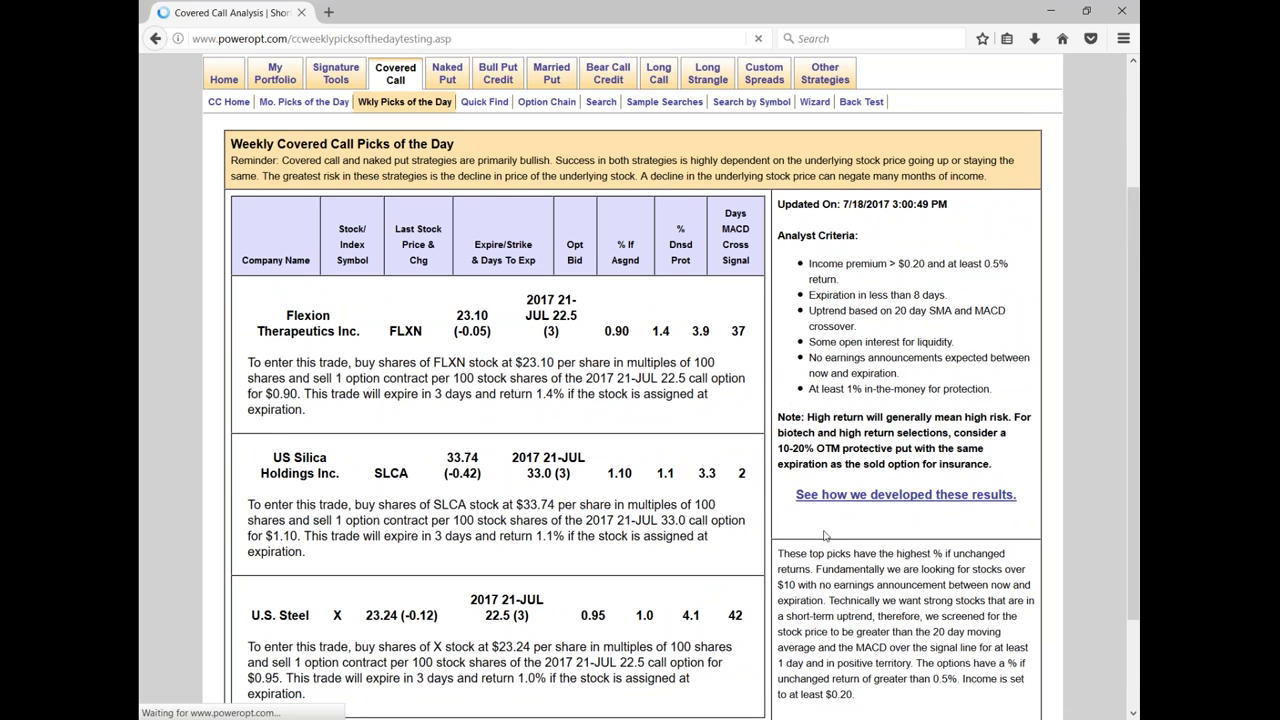
scroll(600, 535, "down", 2)
scroll(600, 535, "down", 6)
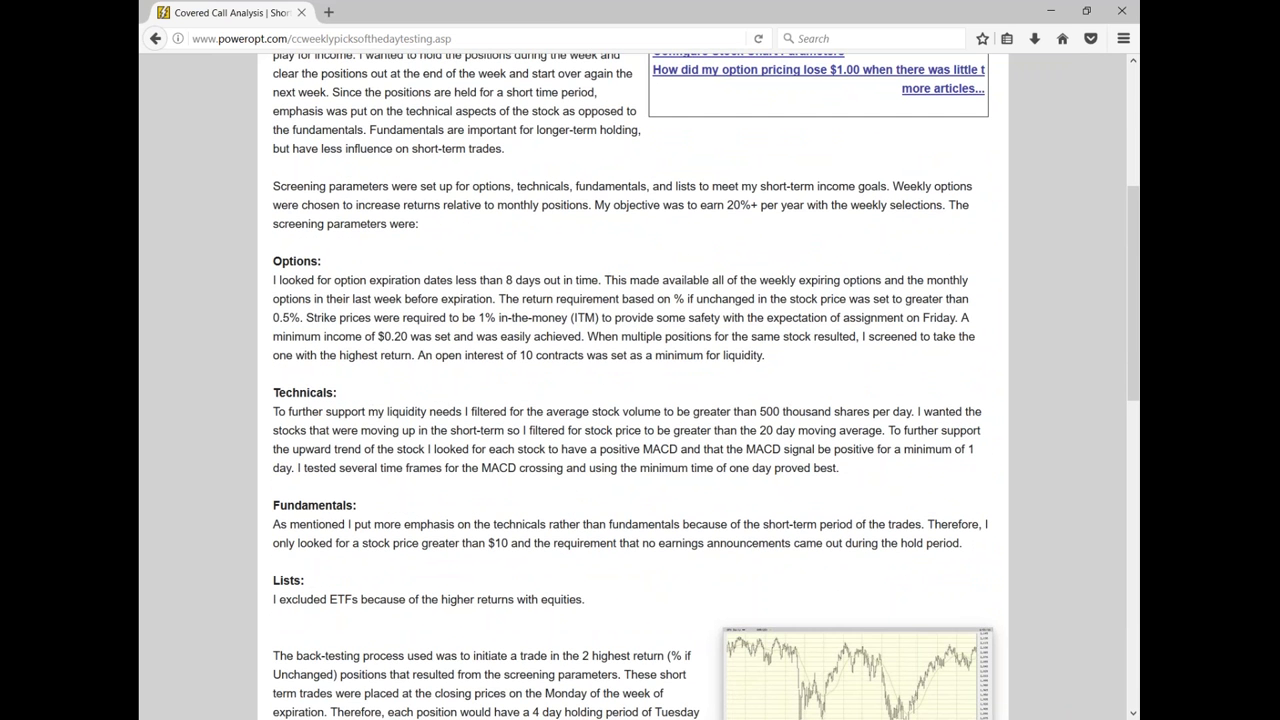
scroll(732, 348, "down", 4)
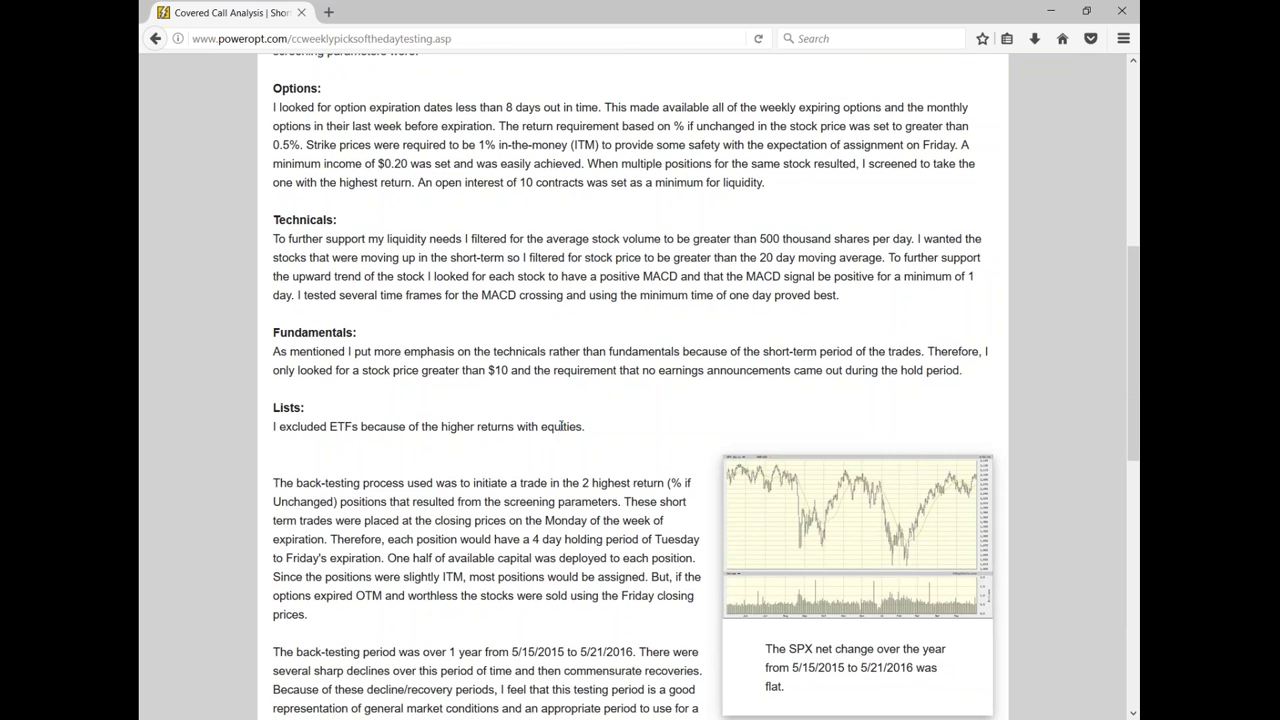
scroll(561, 426, "down", 4)
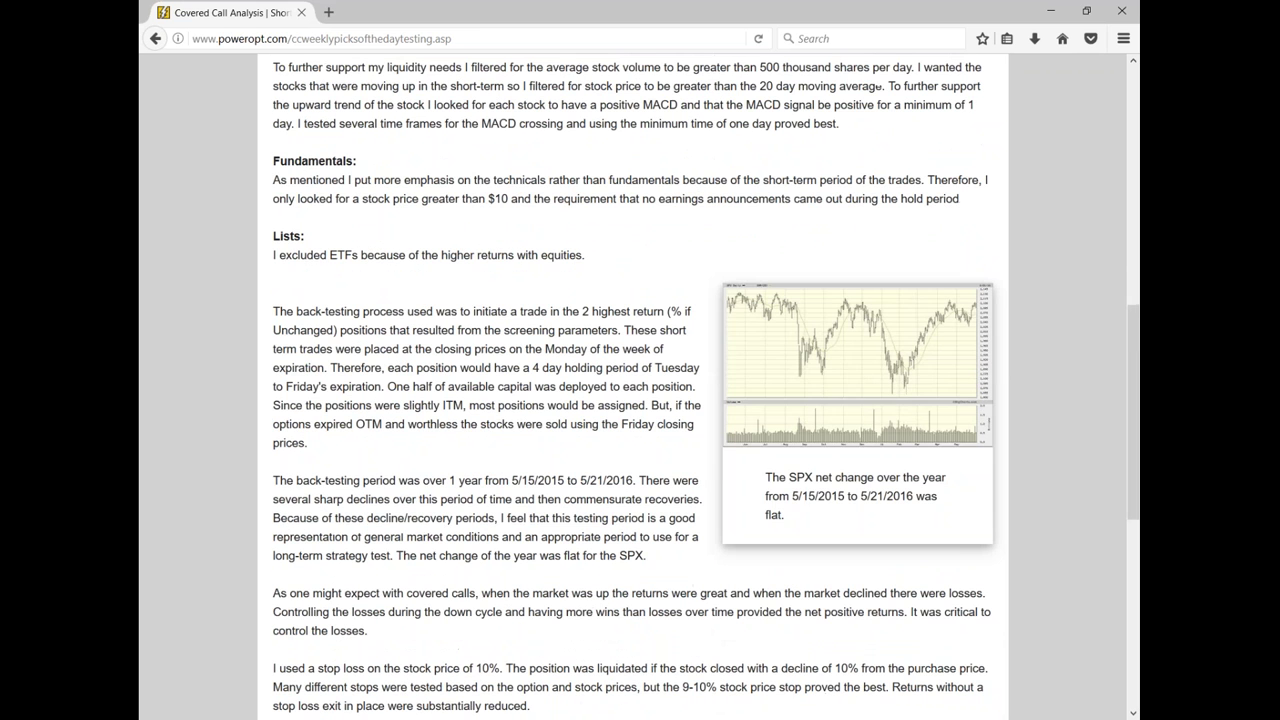
left_click_drag(792, 495, 848, 495)
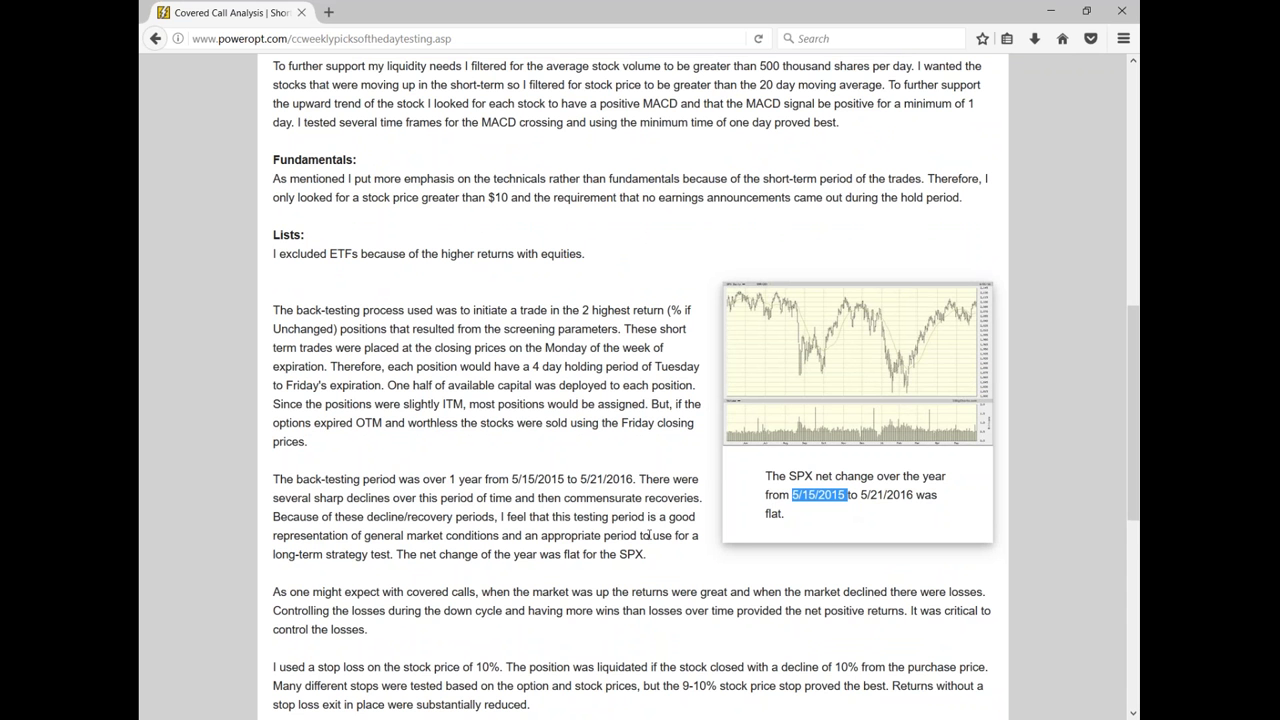
scroll(648, 534, "down", 2)
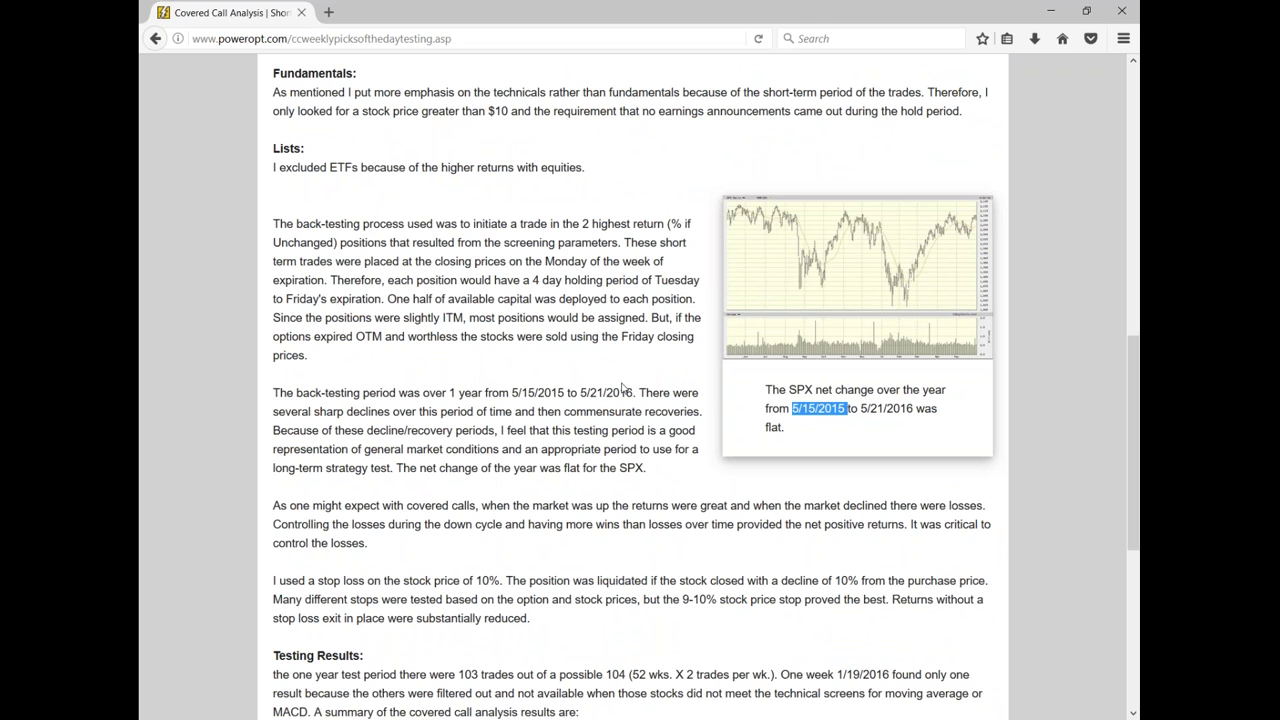
scroll(622, 388, "down", 6)
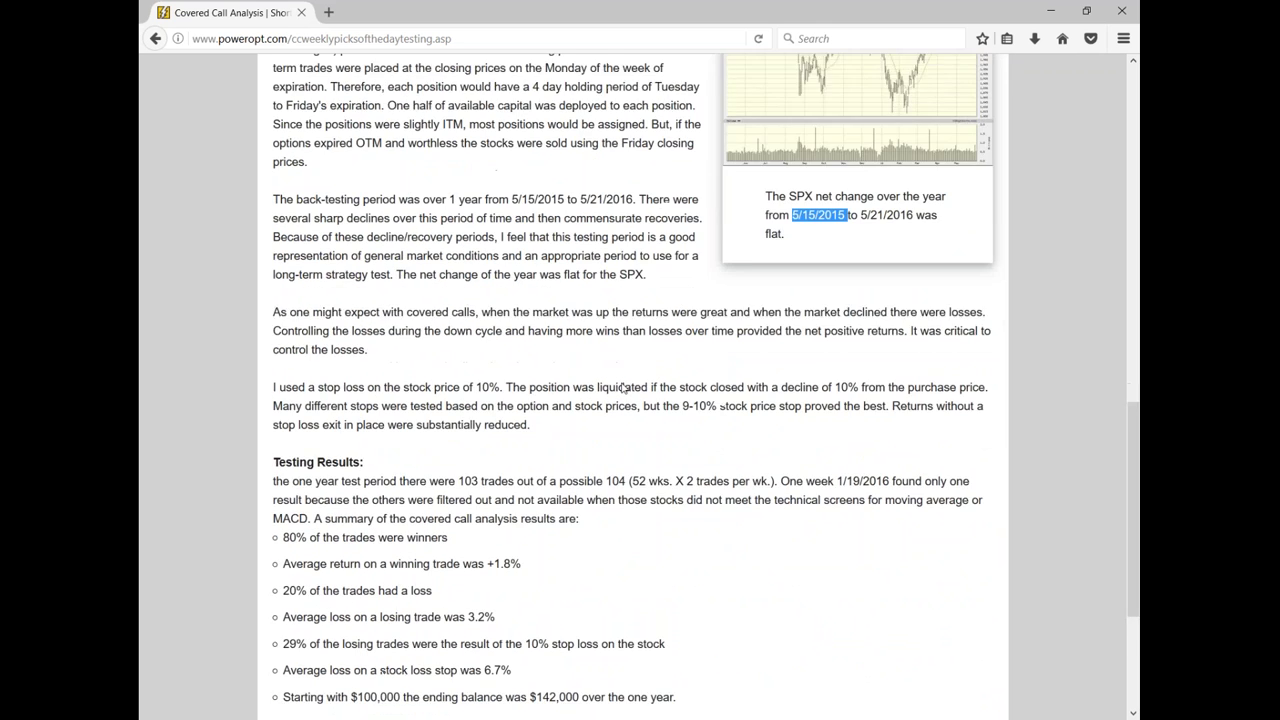
scroll(621, 388, "down", 2)
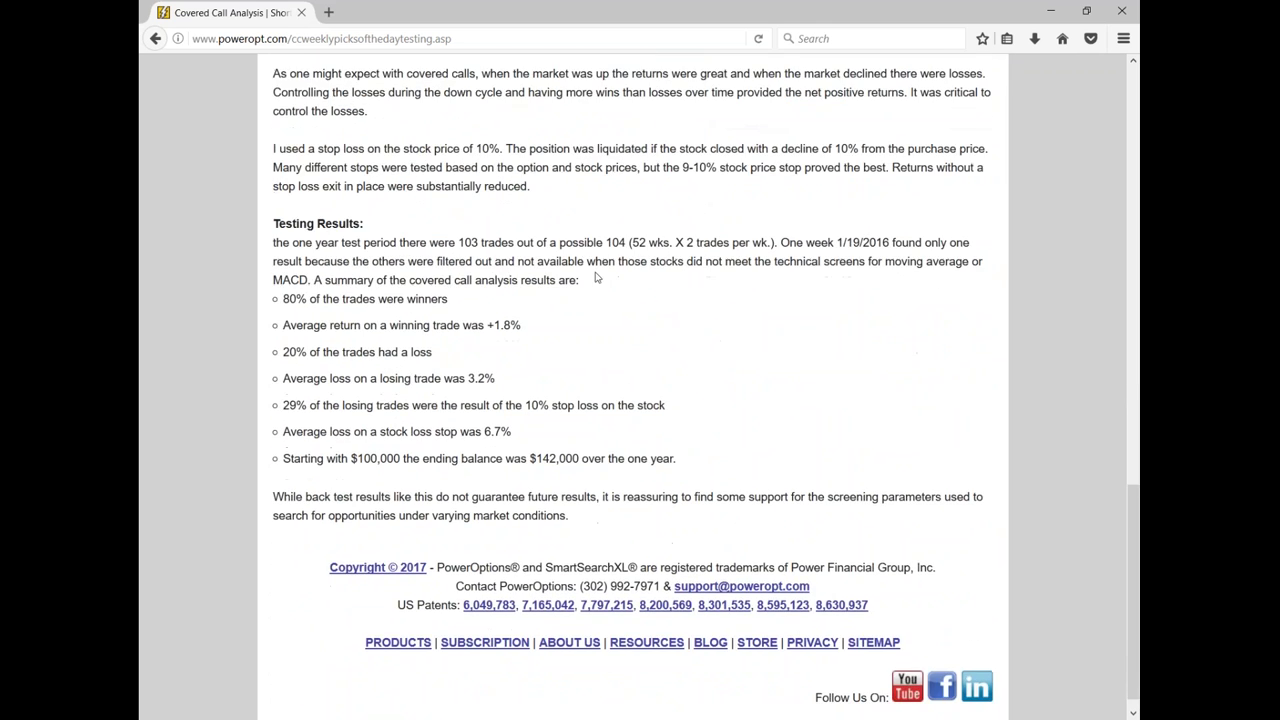
left_click_drag(527, 458, 707, 519)
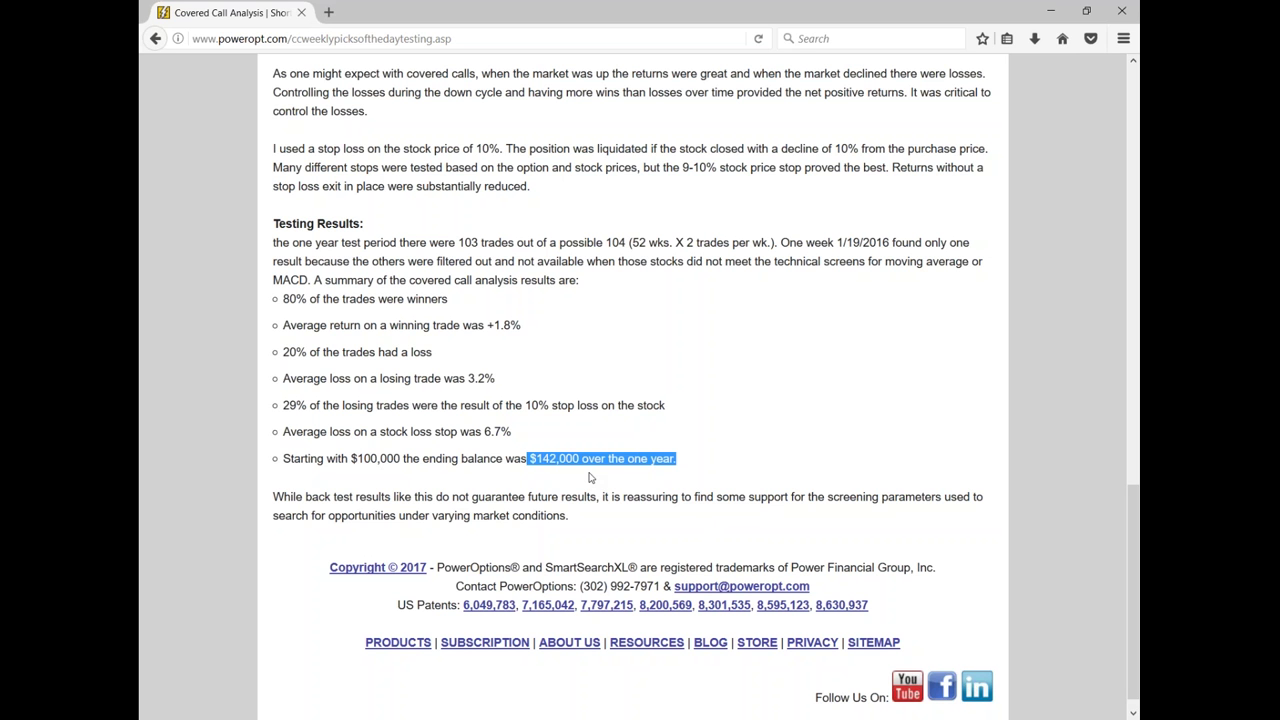
left_click(641, 421)
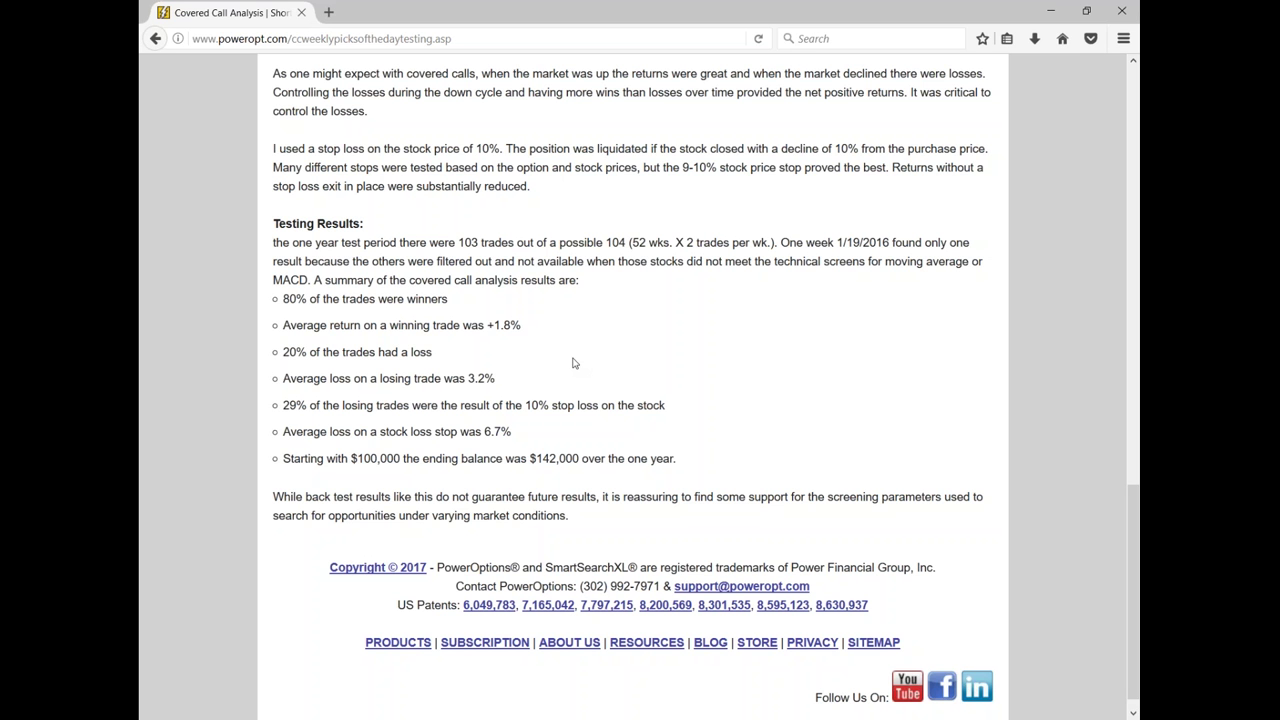
scroll(575, 363, "up", 8)
scroll(576, 365, "up", 12)
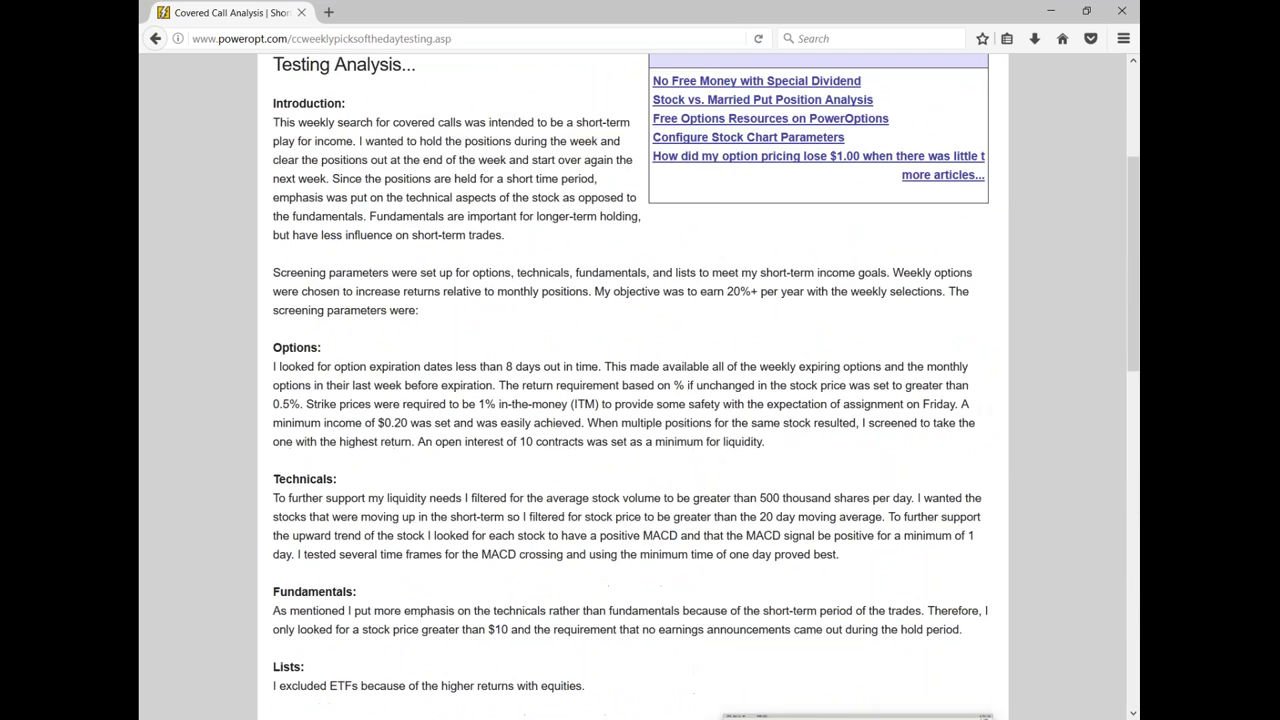
mouse_move(465, 218)
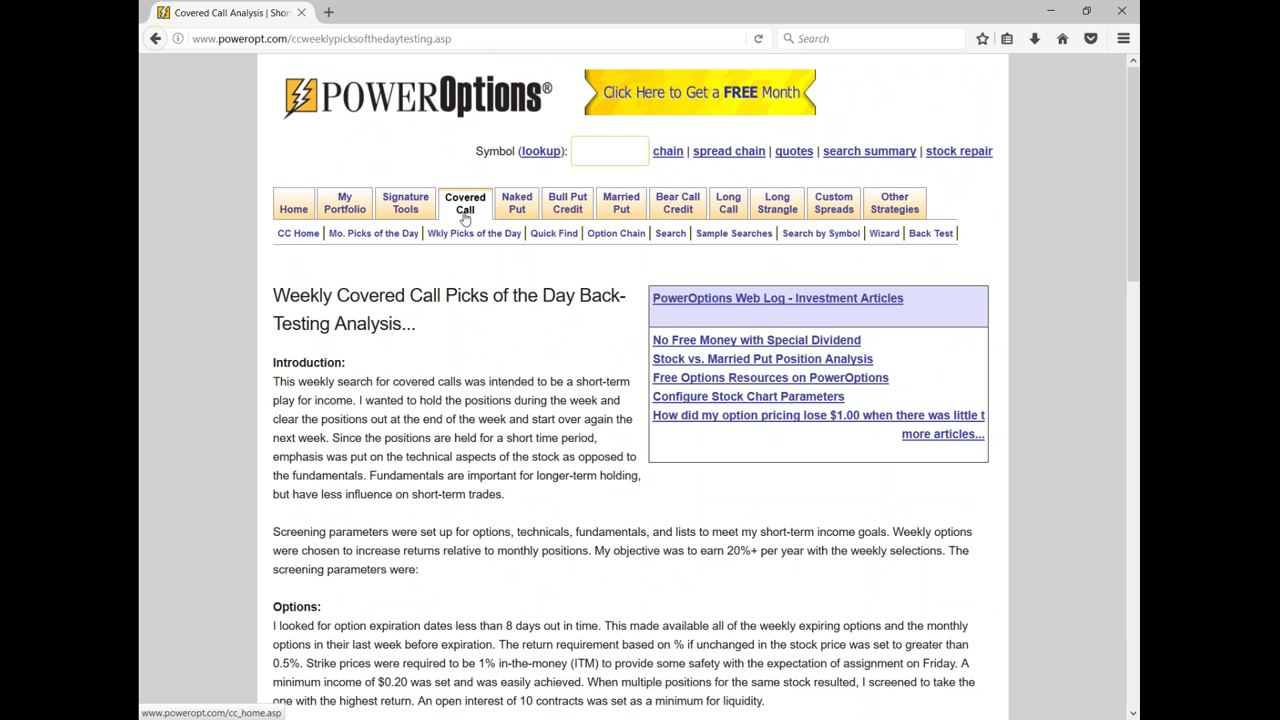
Go through the Covered Call home to Wkly Picks of the Day and scroll its three trades
left_click(464, 216)
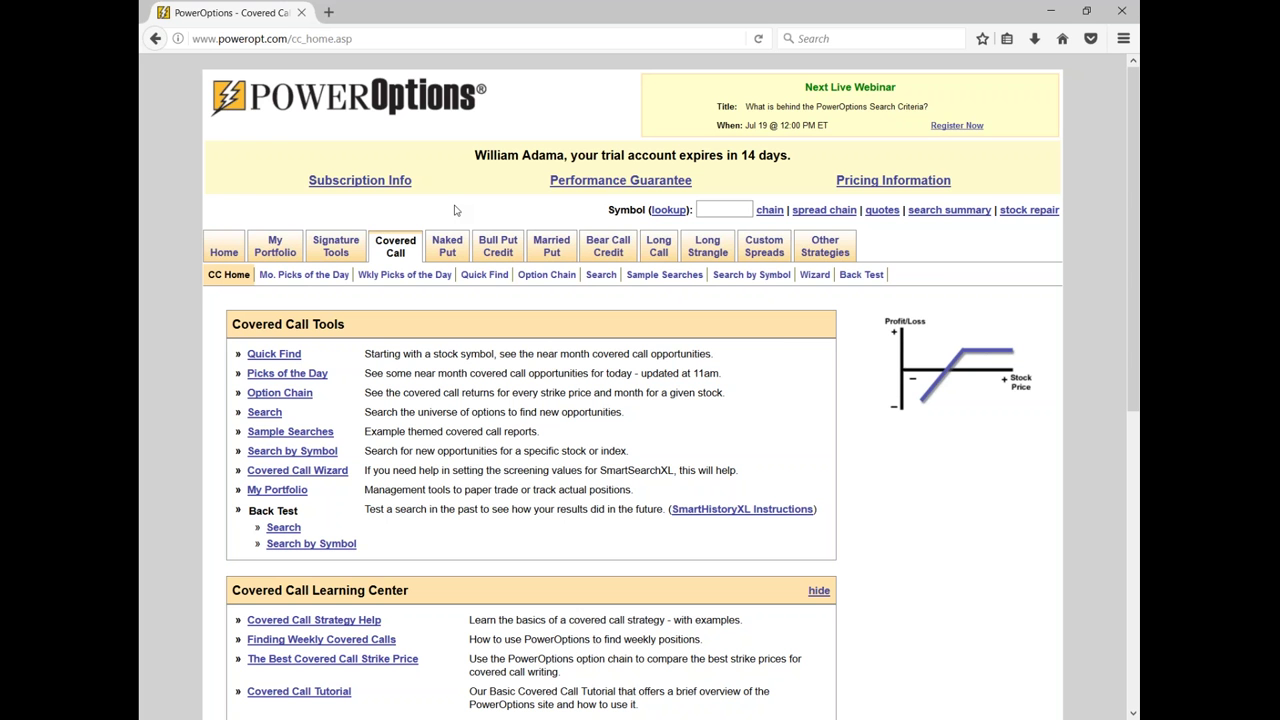
left_click(430, 276)
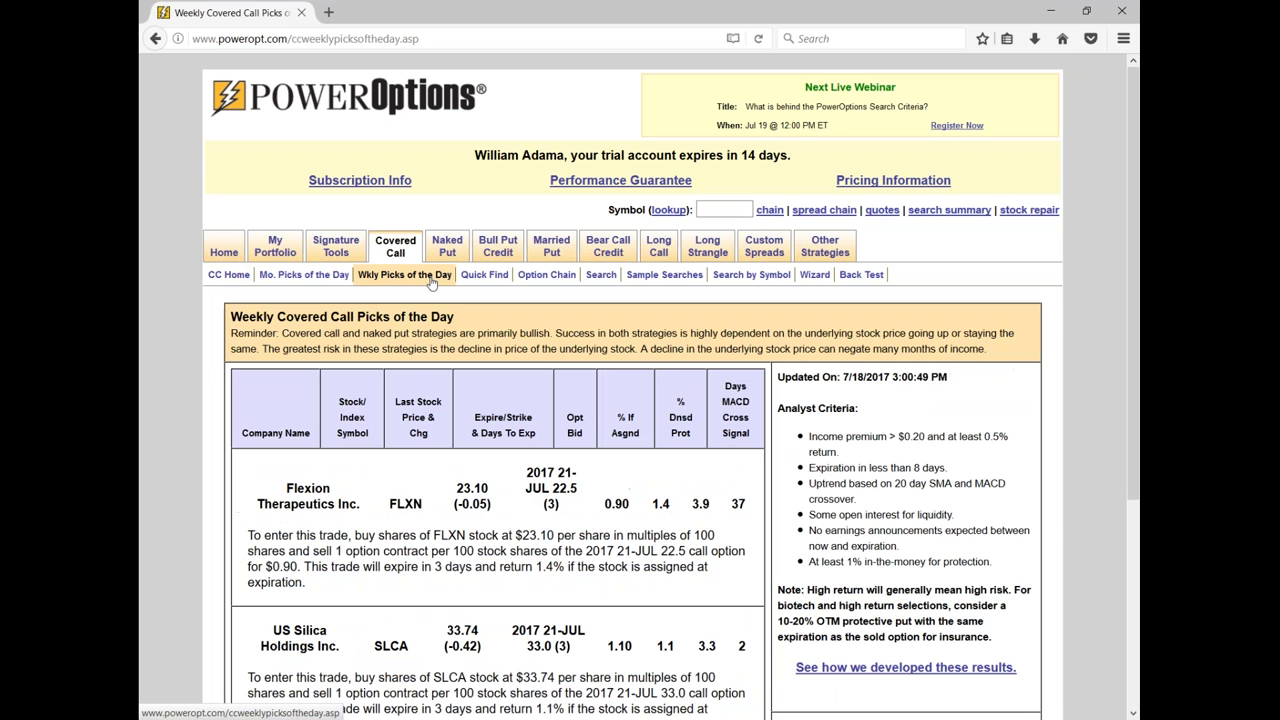
scroll(430, 280, "down", 5)
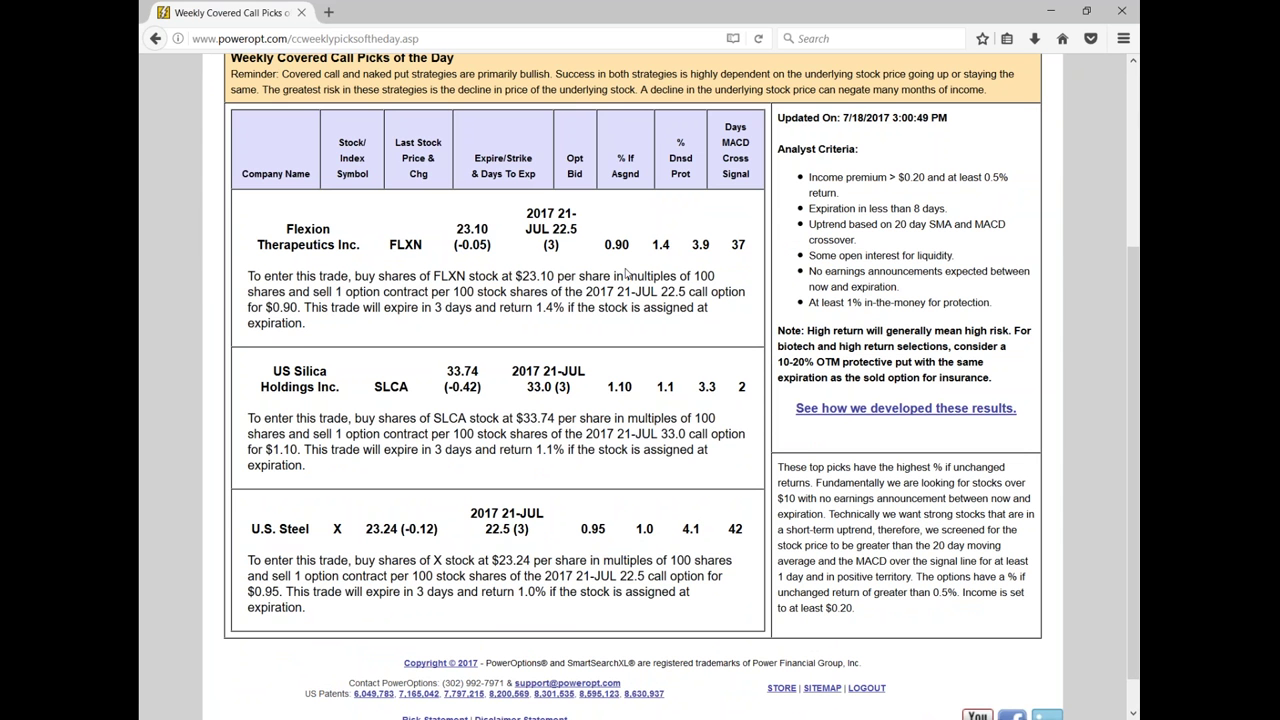
scroll(626, 273, "up", 3)
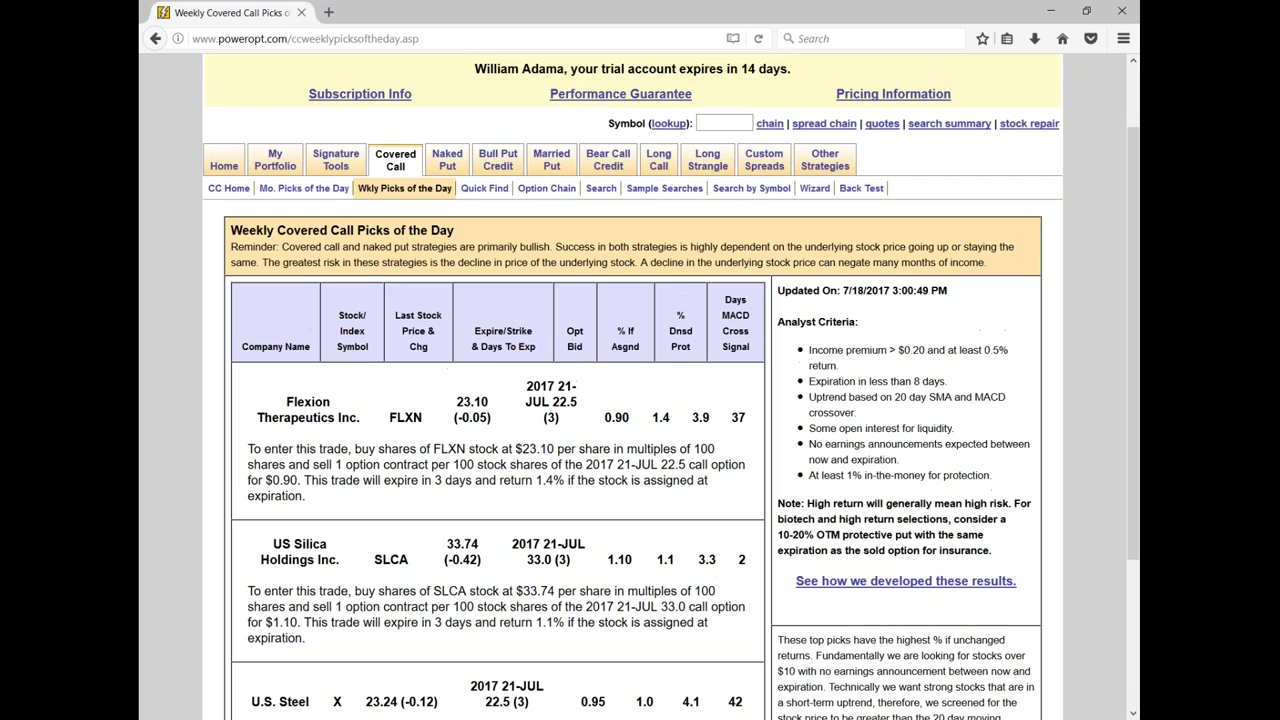
scroll(609, 280, "up", 2)
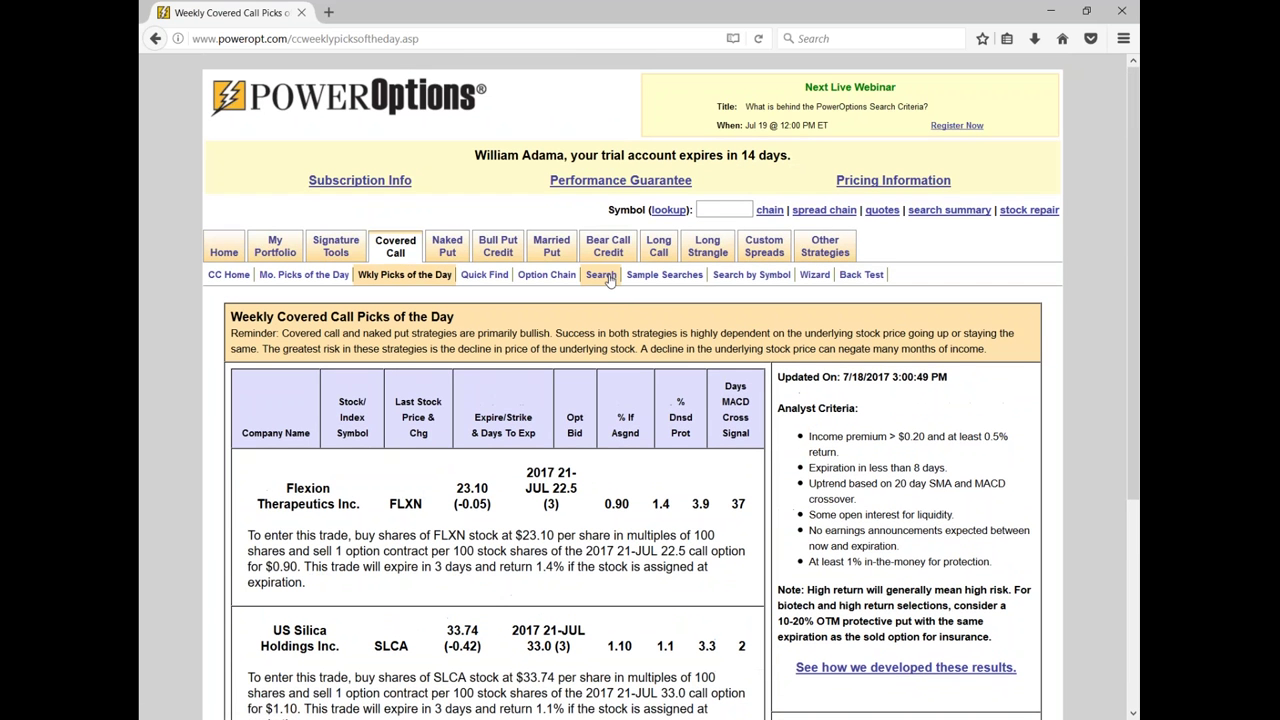
Open the covered call Search with the 13 Weekly Picks results, noting expiries and Options filters
left_click(609, 280)
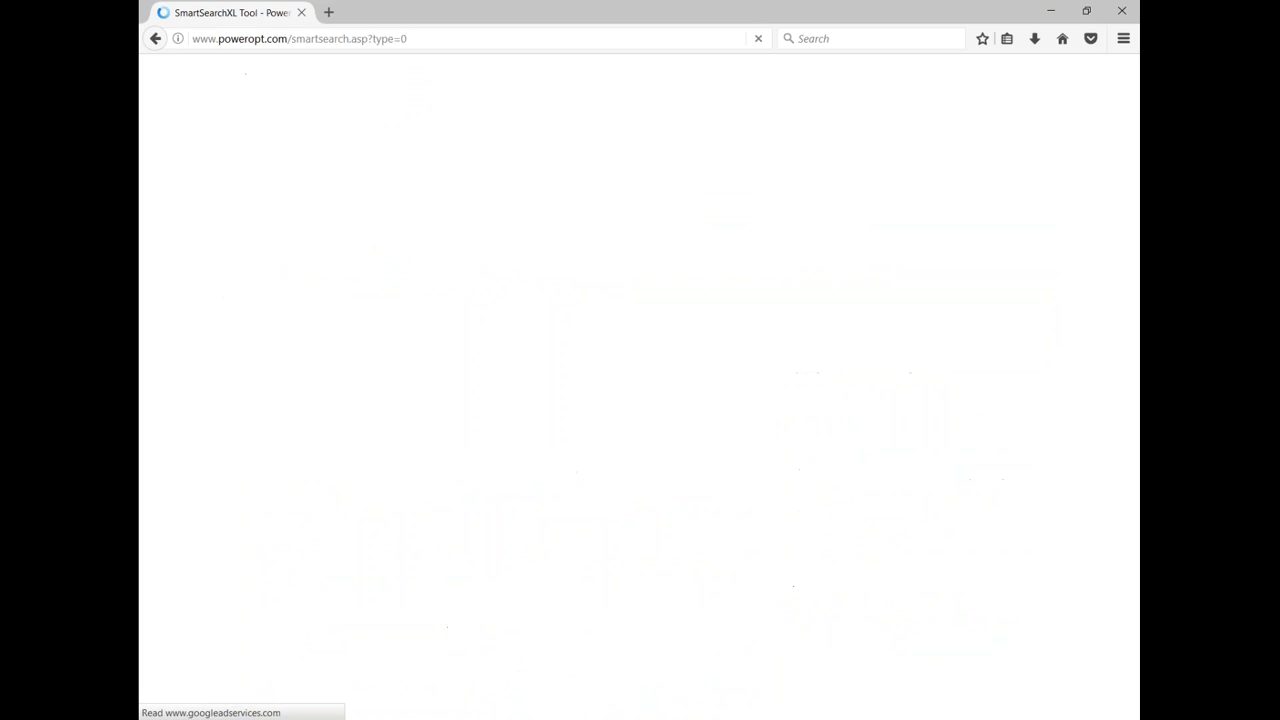
scroll(478, 543, "down", 3)
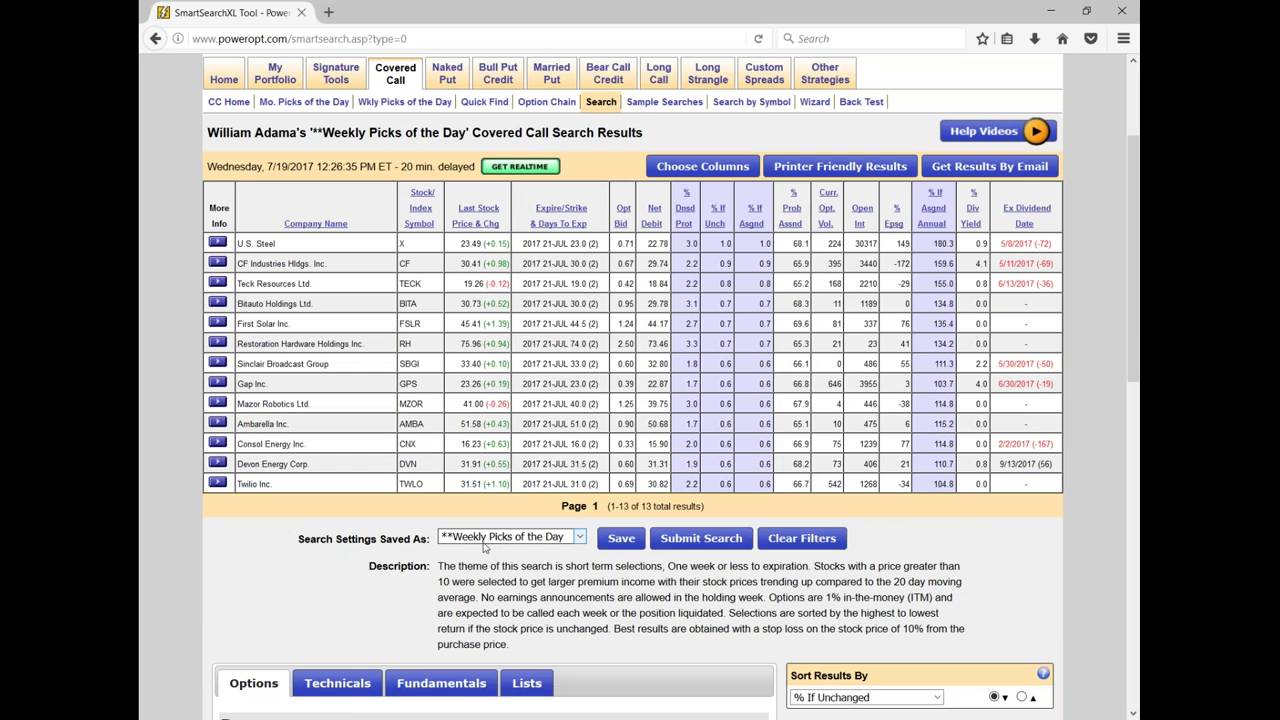
left_click_drag(549, 244, 596, 308)
left_click(167, 368)
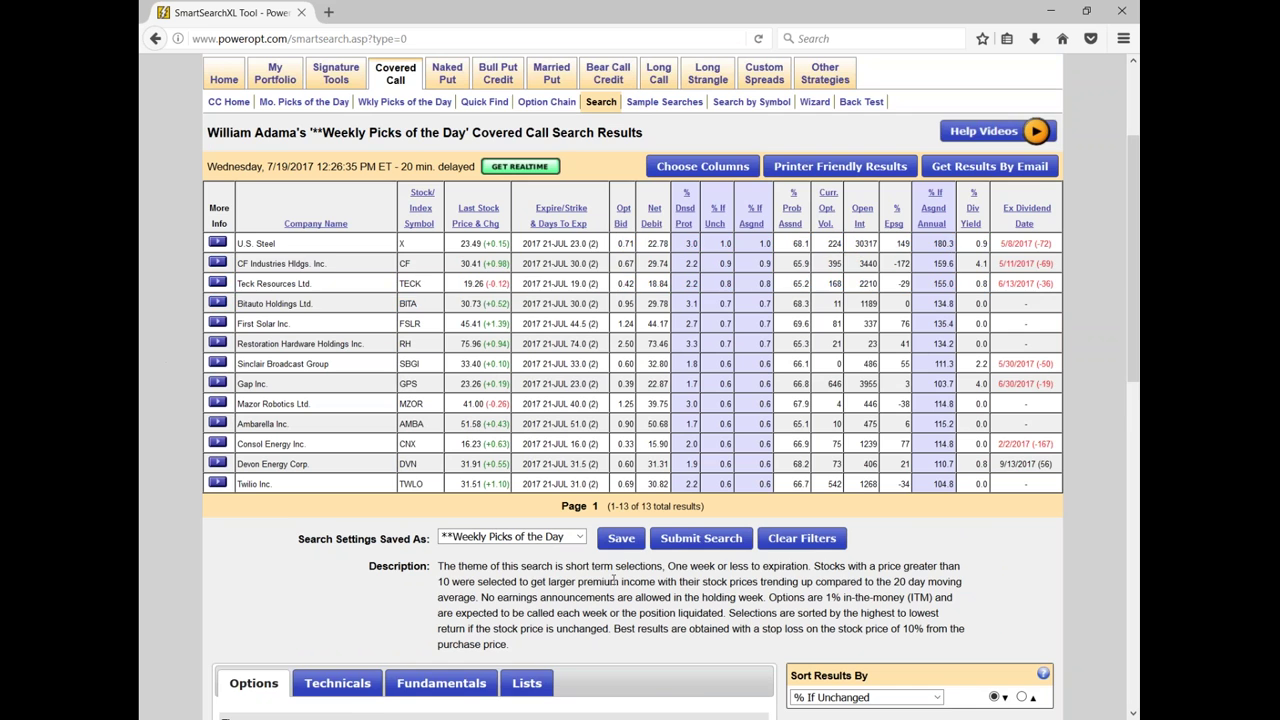
scroll(167, 368, "down", 10)
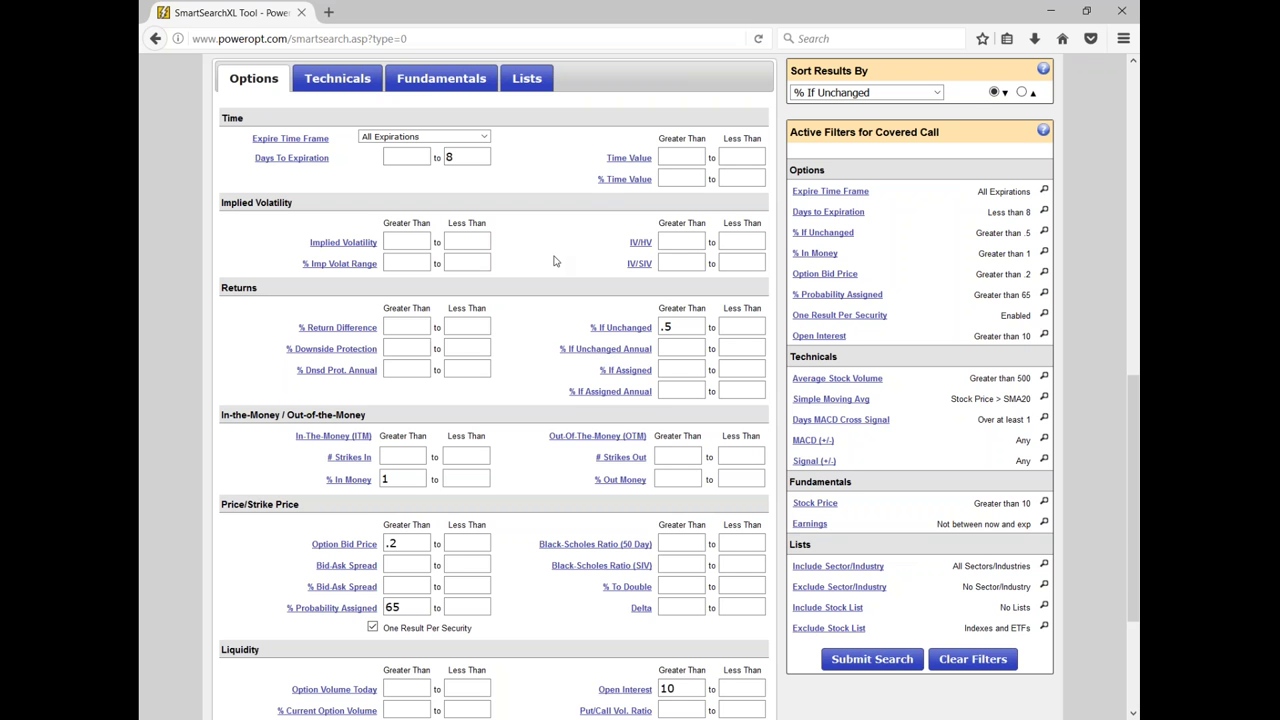
scroll(554, 261, "up", 5)
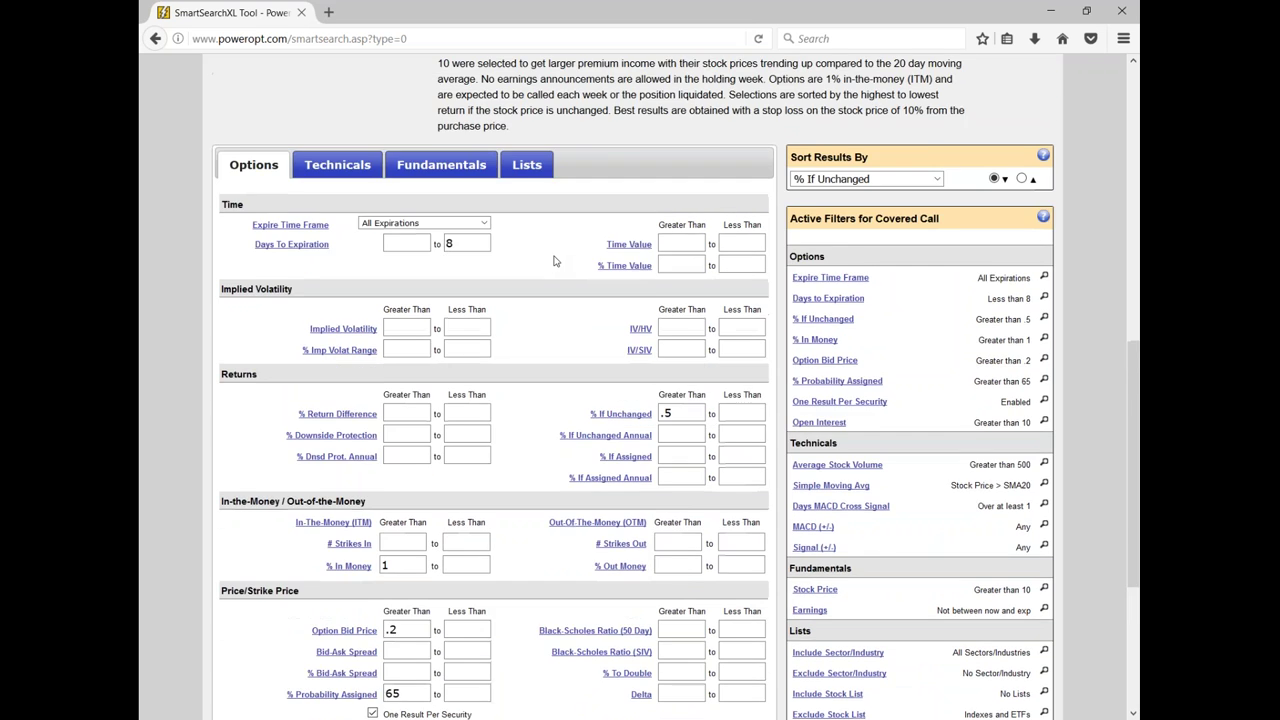
scroll(554, 261, "up", 6)
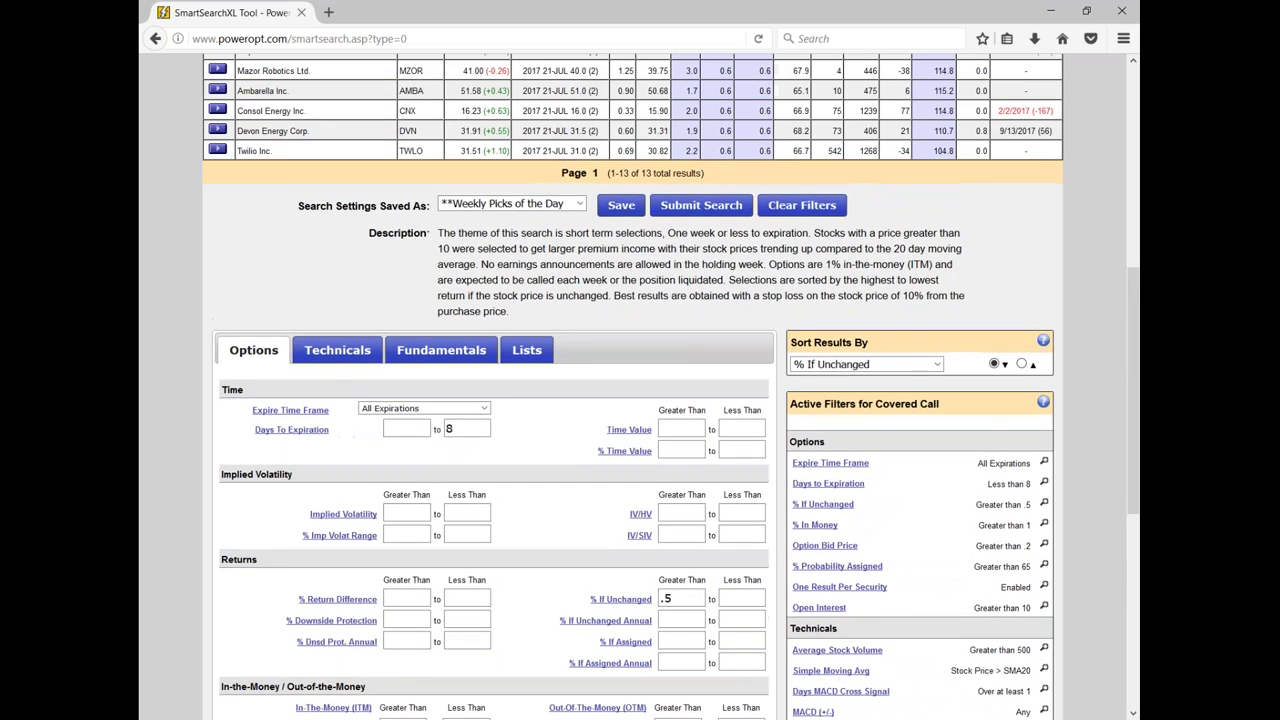
scroll(554, 261, "up", 1)
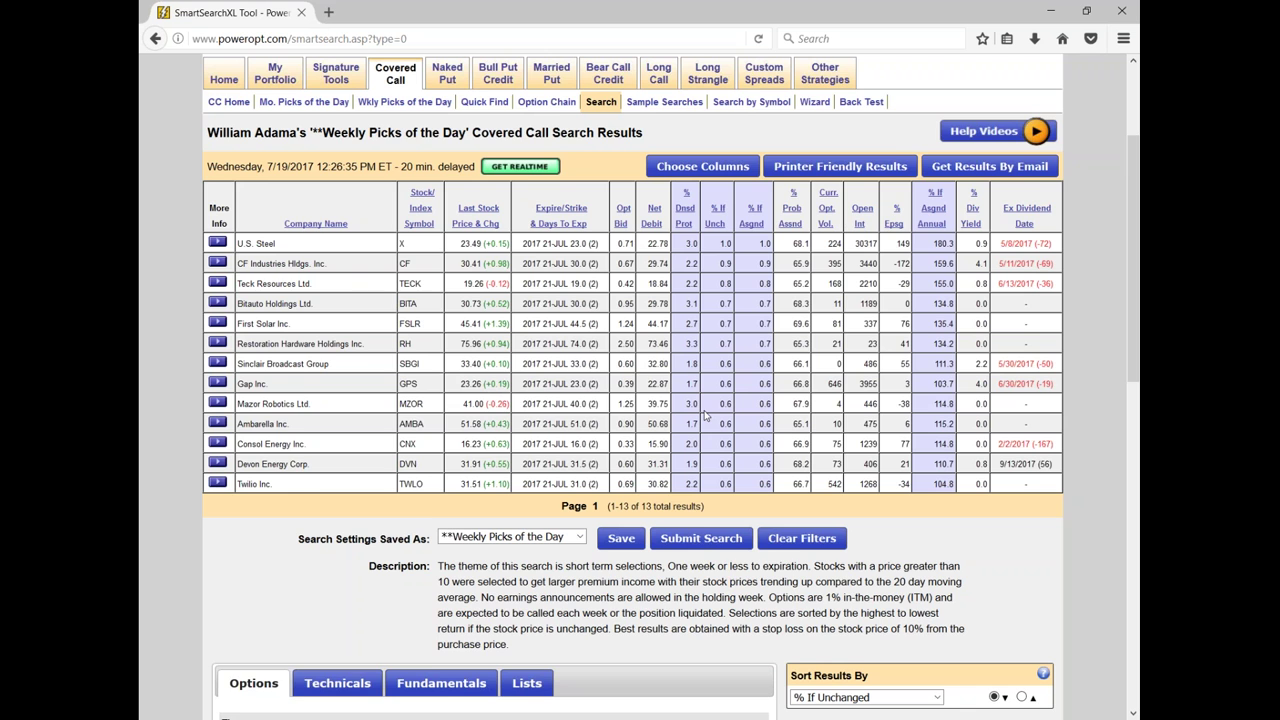
scroll(705, 415, "down", 5)
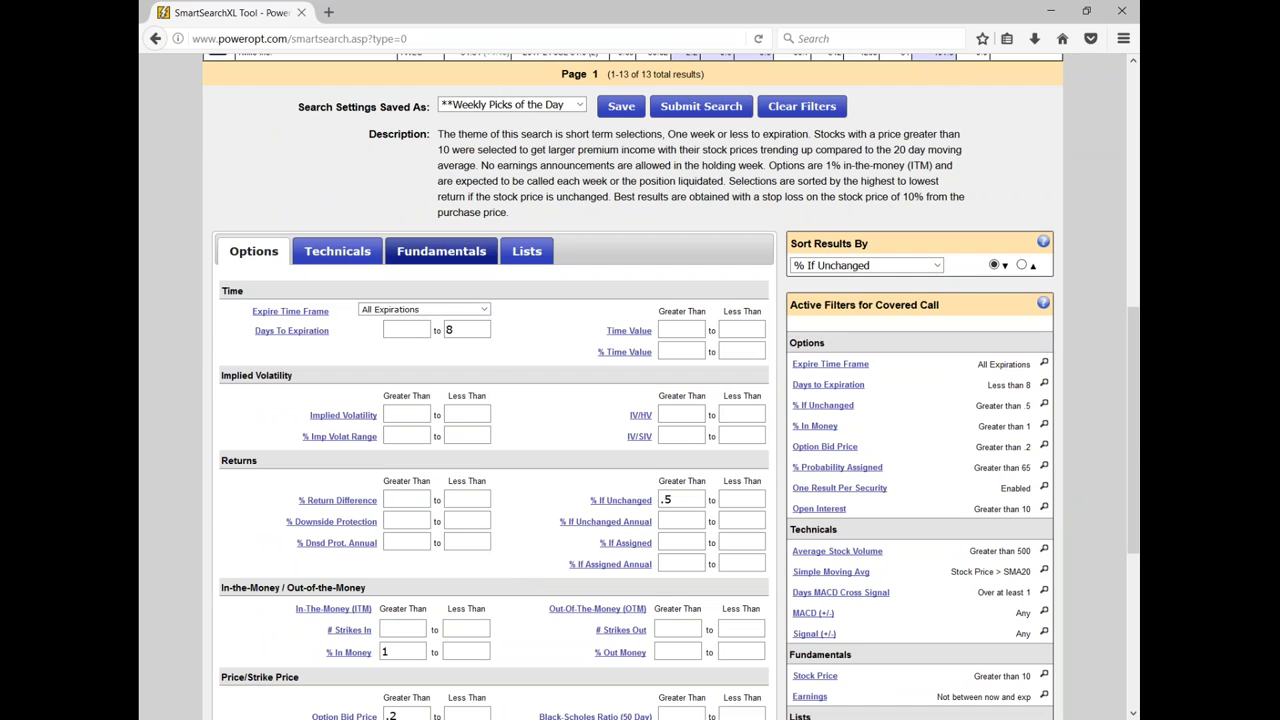
scroll(517, 396, "down", 1)
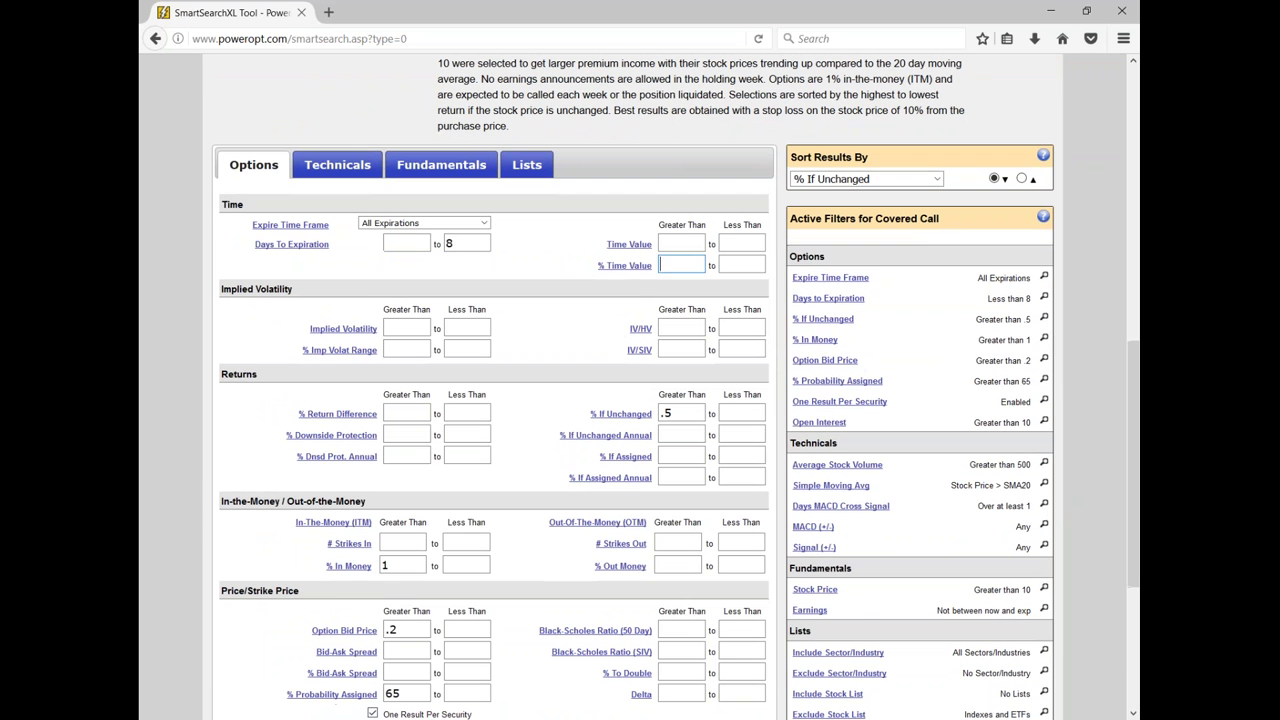
left_click(681, 434)
left_click(681, 413)
left_click(666, 478)
left_click(388, 435)
scroll(498, 549, "down", 1)
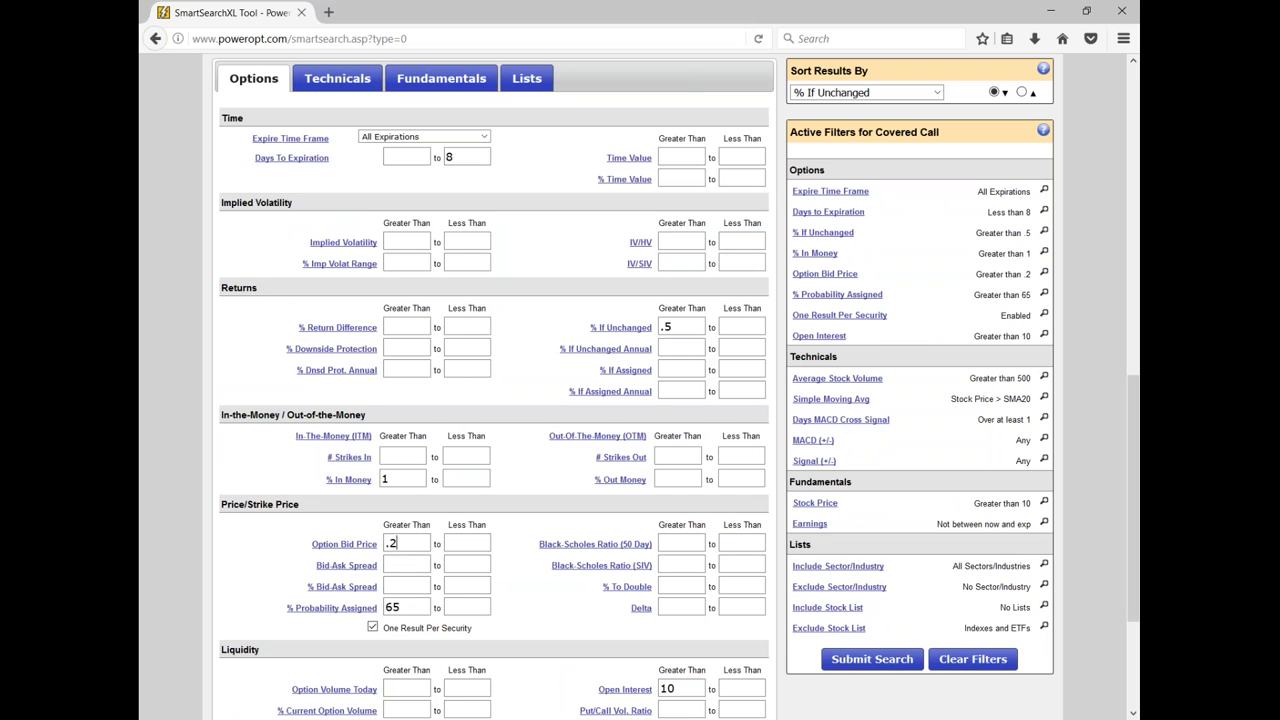
scroll(395, 543, "up", 1)
On the Fundamentals tab, set Stock Price greater than 5 and less than 45
left_click(441, 164)
double_click(405, 244)
key("BackSpace")
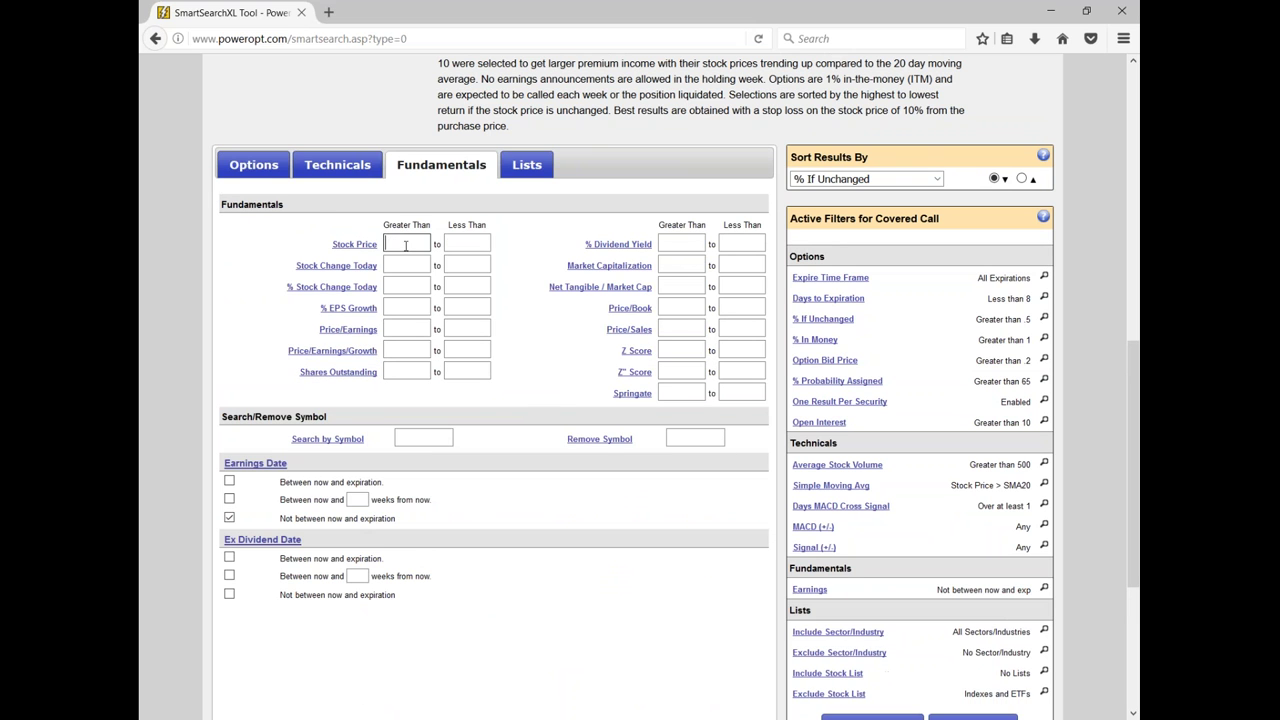
type("5")
left_click(472, 243)
type("45")
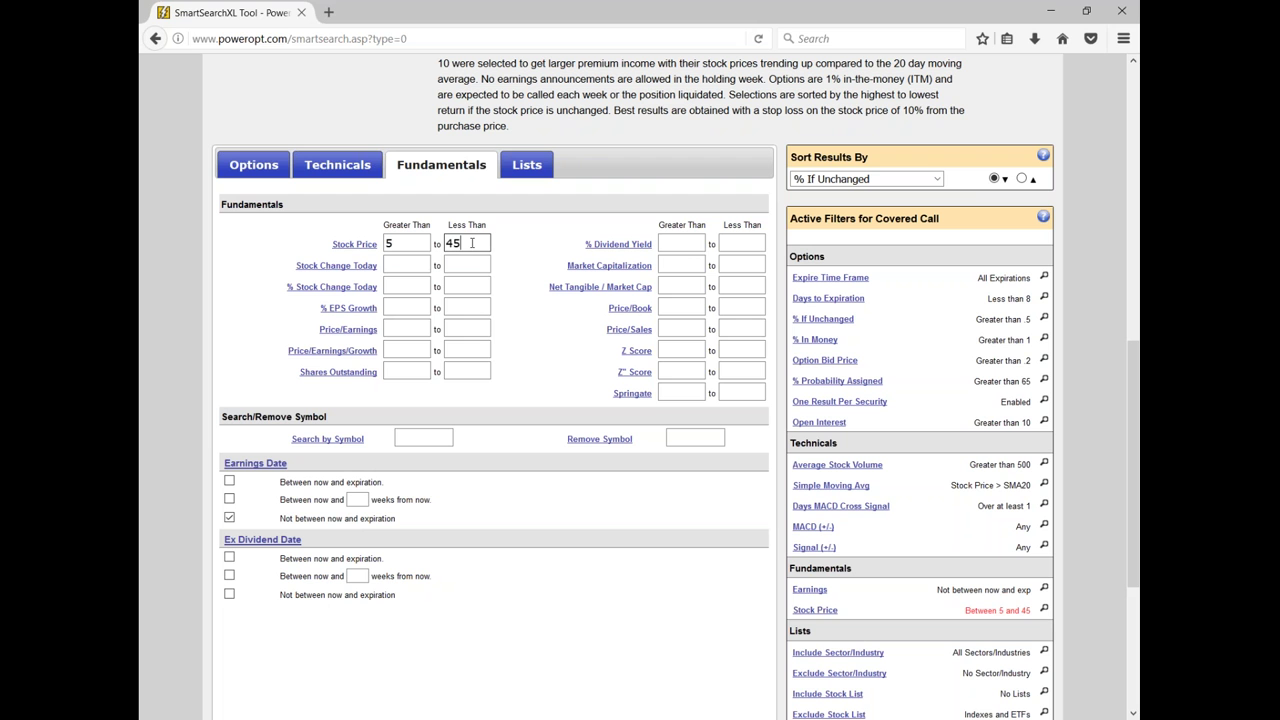
Review the earnings exclusion and current 13 results, then submit the search with the new price range
left_click_drag(278, 520, 520, 544)
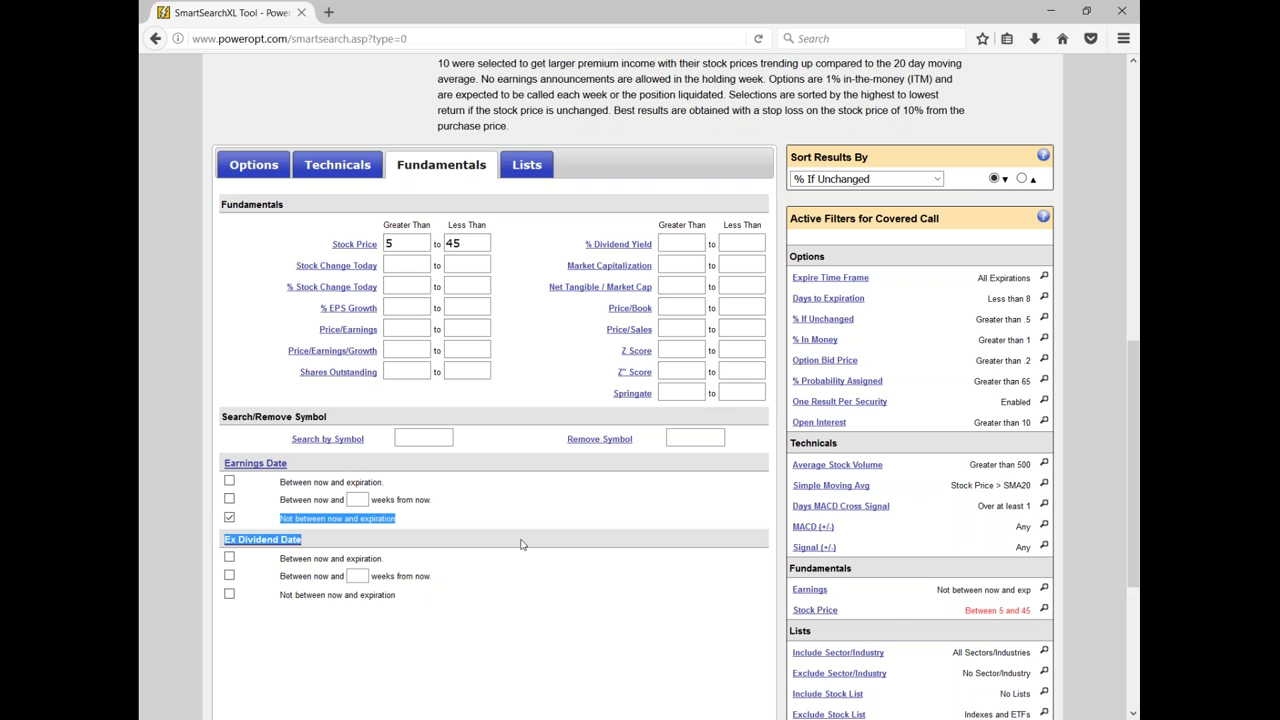
left_click(523, 518)
left_click(681, 264)
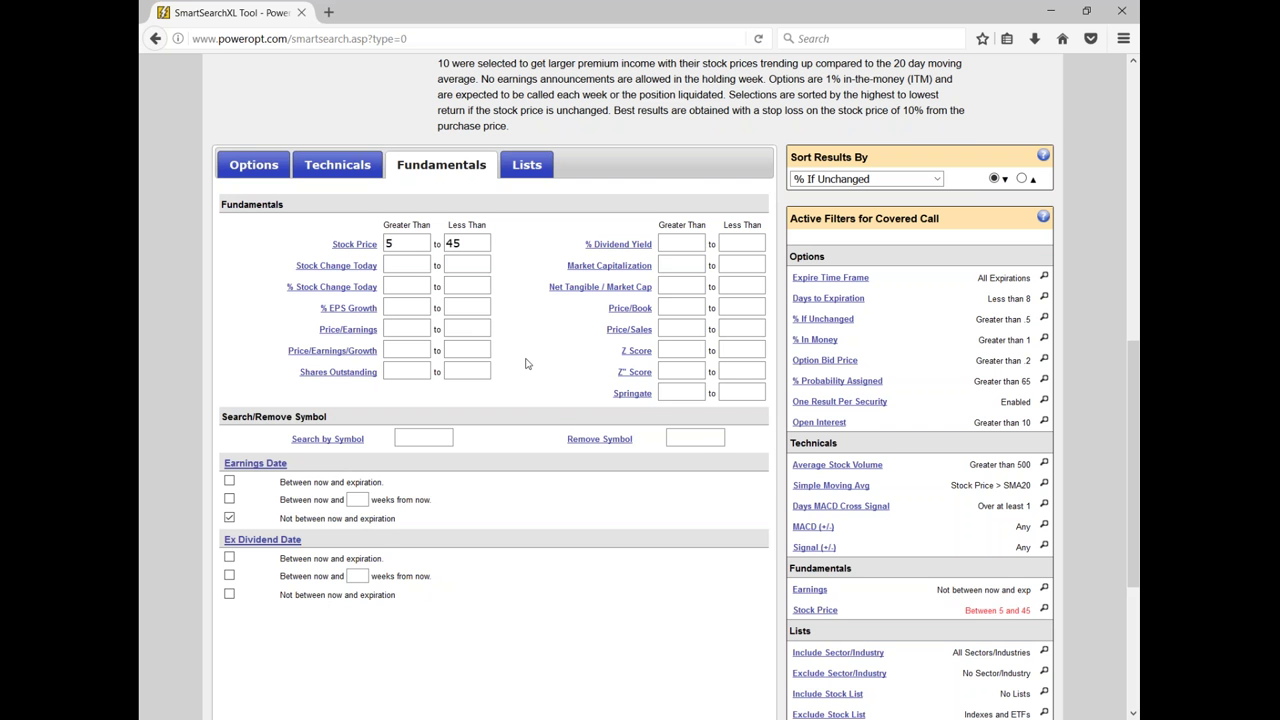
scroll(557, 420, "up", 5)
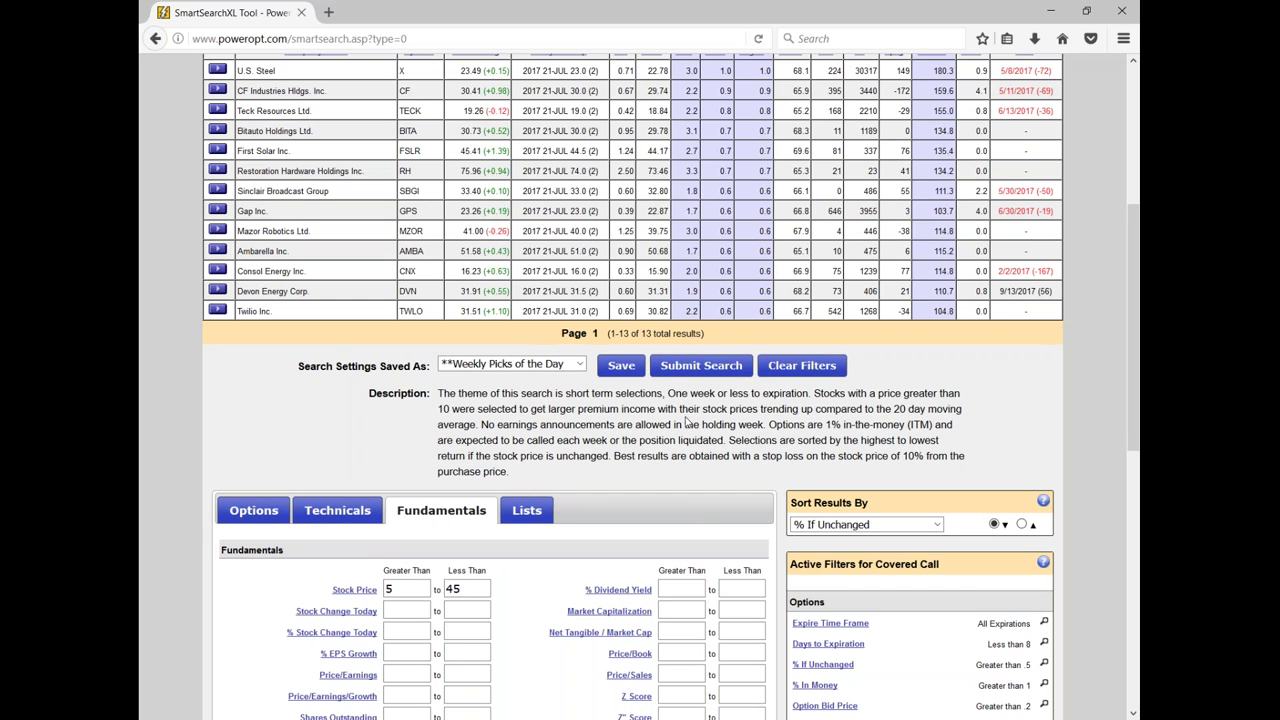
scroll(660, 418, "up", 2)
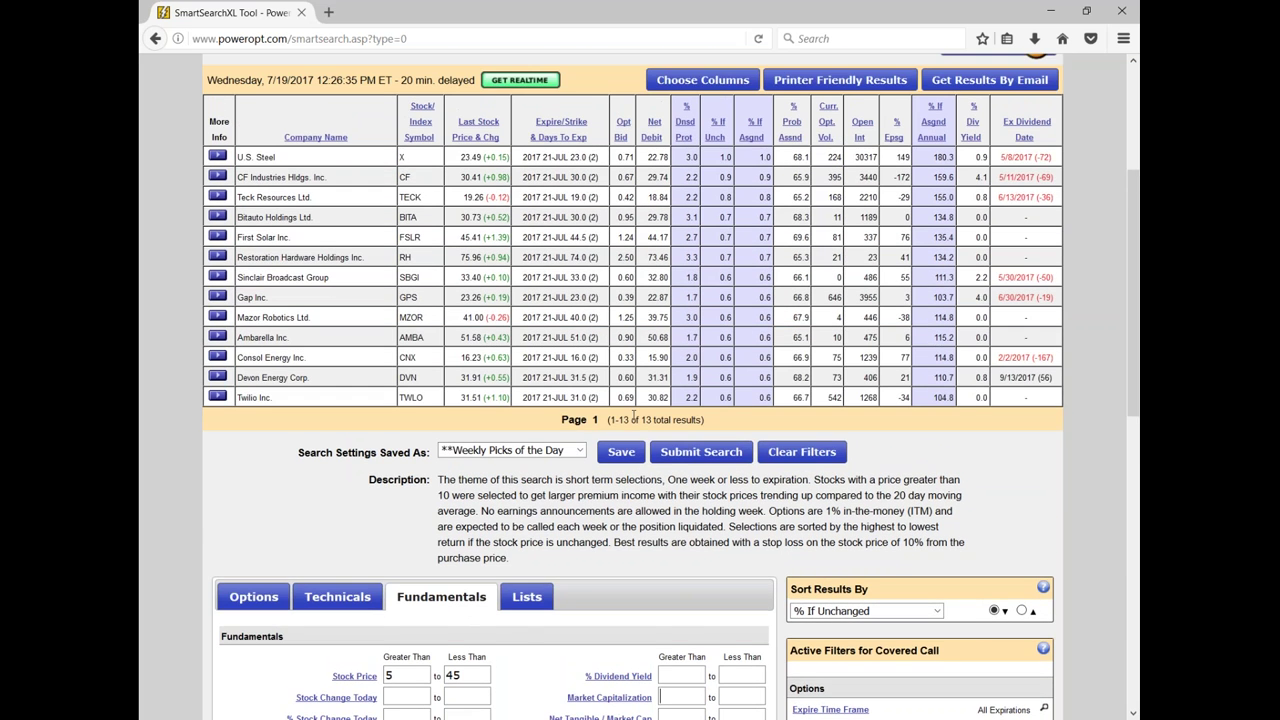
left_click_drag(610, 420, 744, 420)
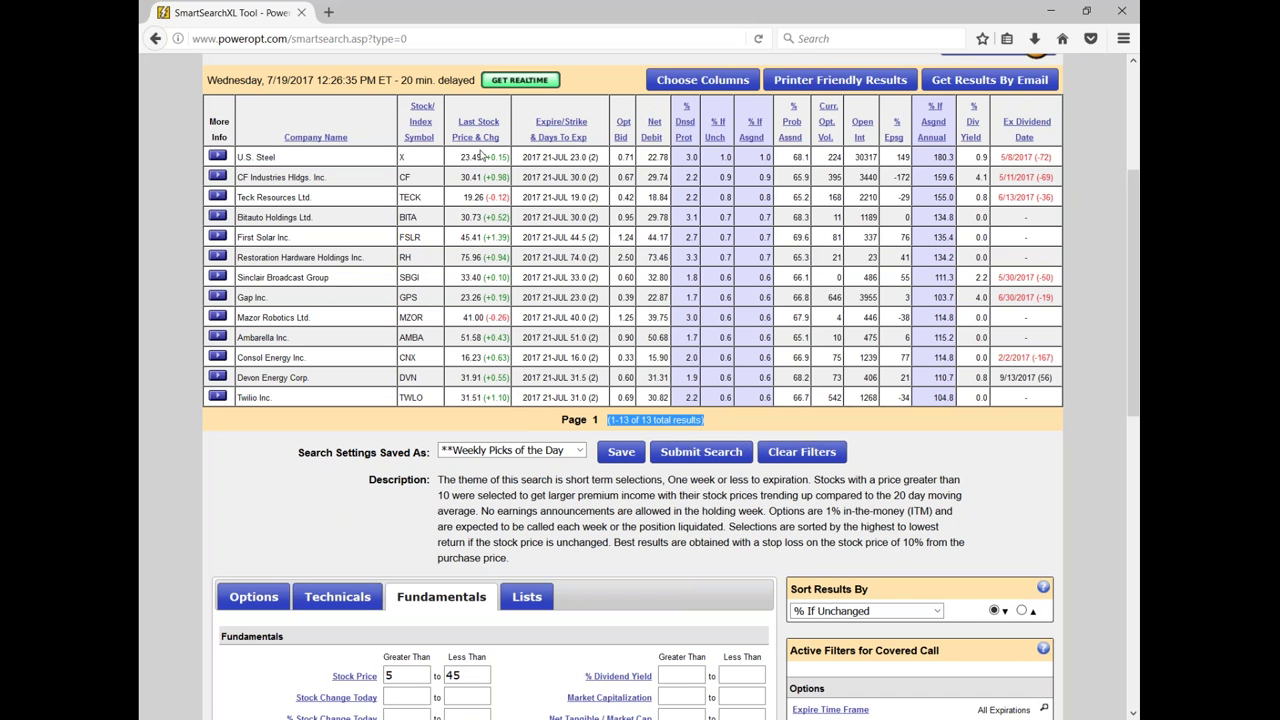
left_click_drag(459, 257, 487, 258)
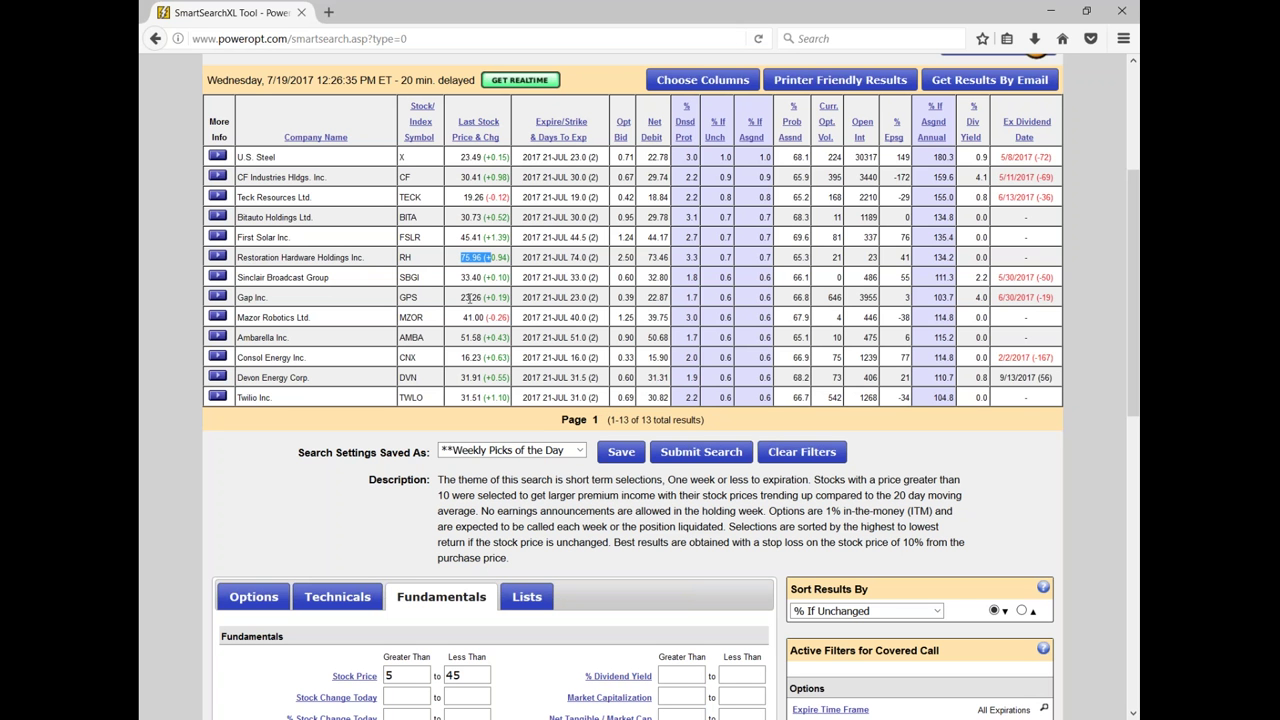
left_click(701, 452)
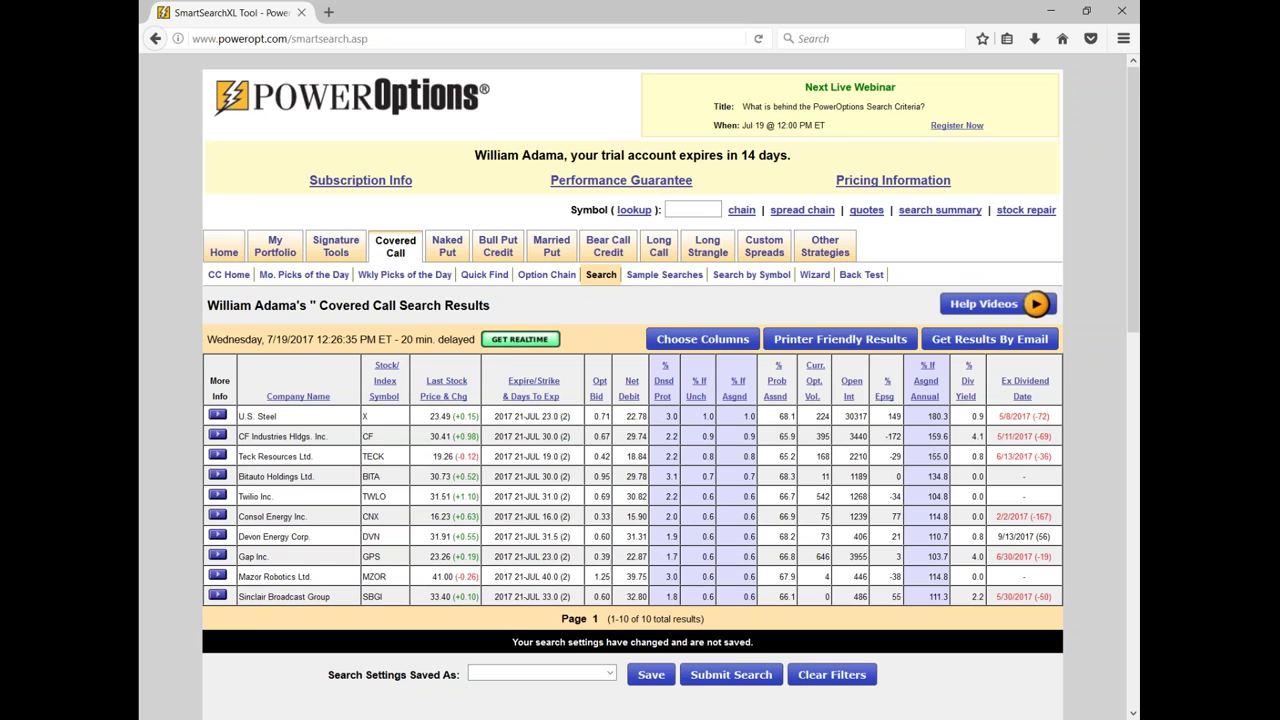
Scroll through the 10 refreshed results, noting Mazor's 0.6 % If Unchanged, and the Options filters
scroll(705, 432, "down", 2)
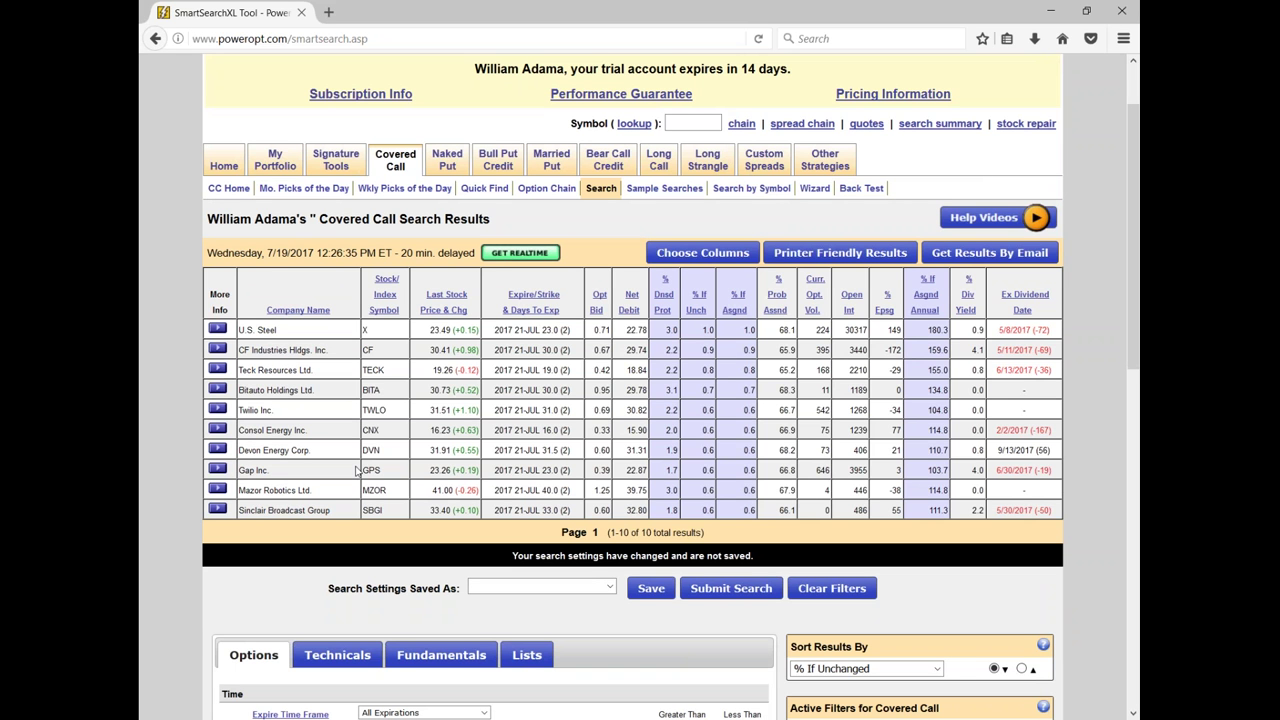
double_click(708, 490)
scroll(673, 430, "down", 5)
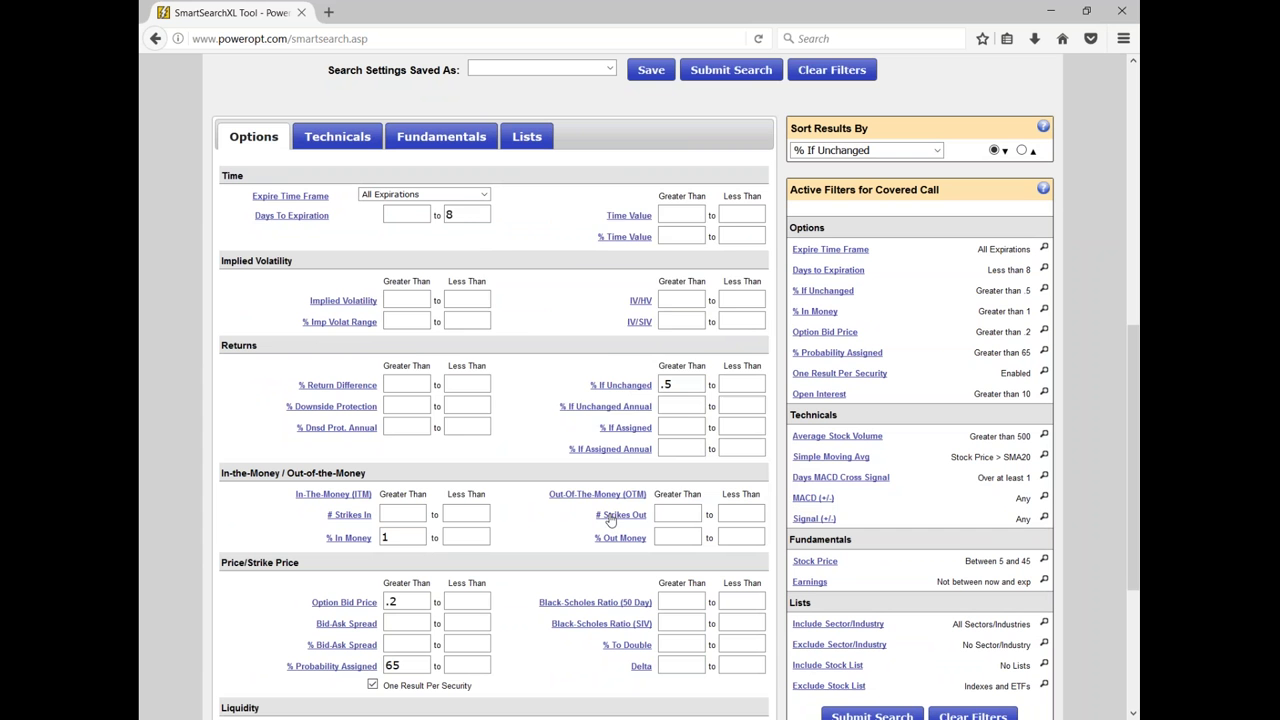
mouse_move(607, 517)
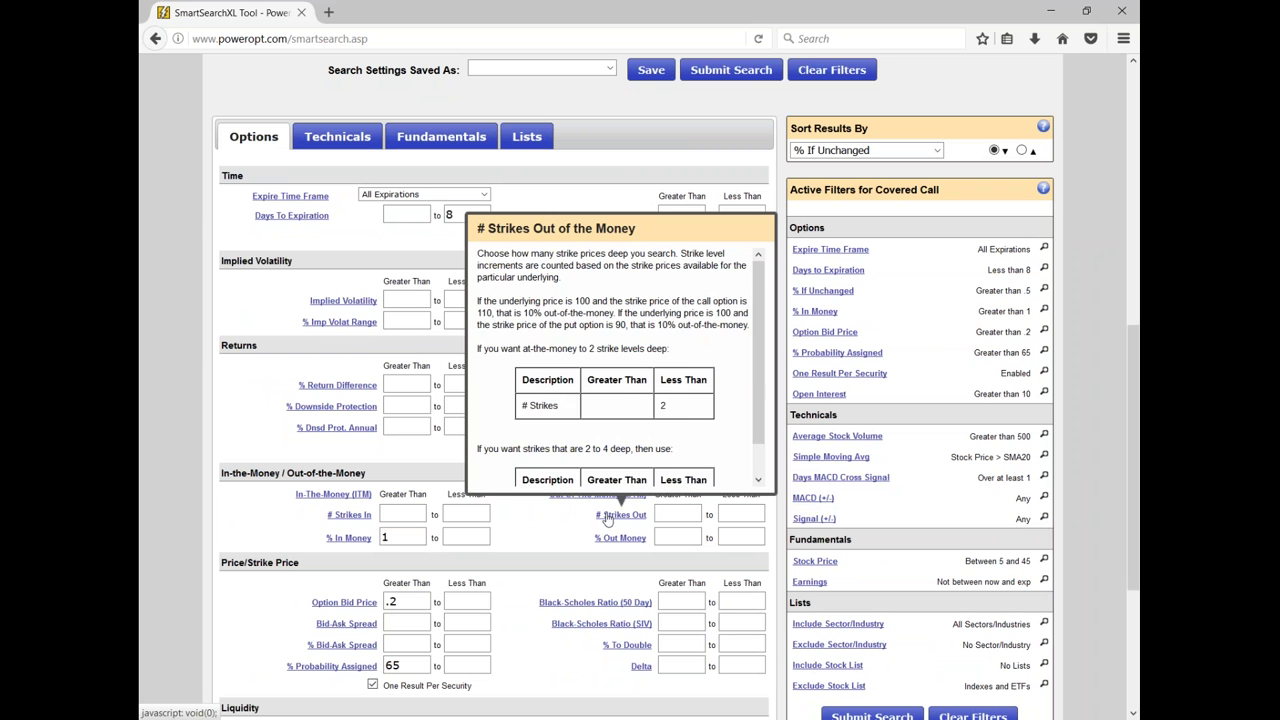
scroll(326, 272, "up", 3)
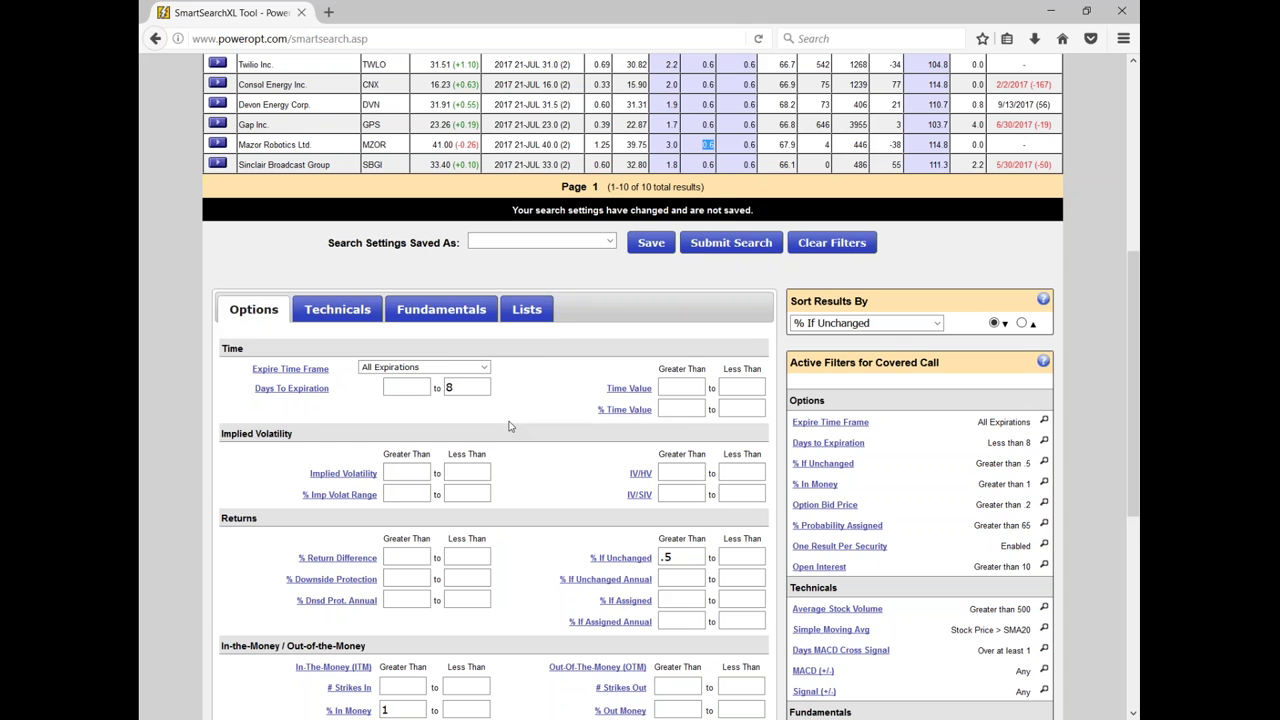
scroll(508, 426, "up", 3)
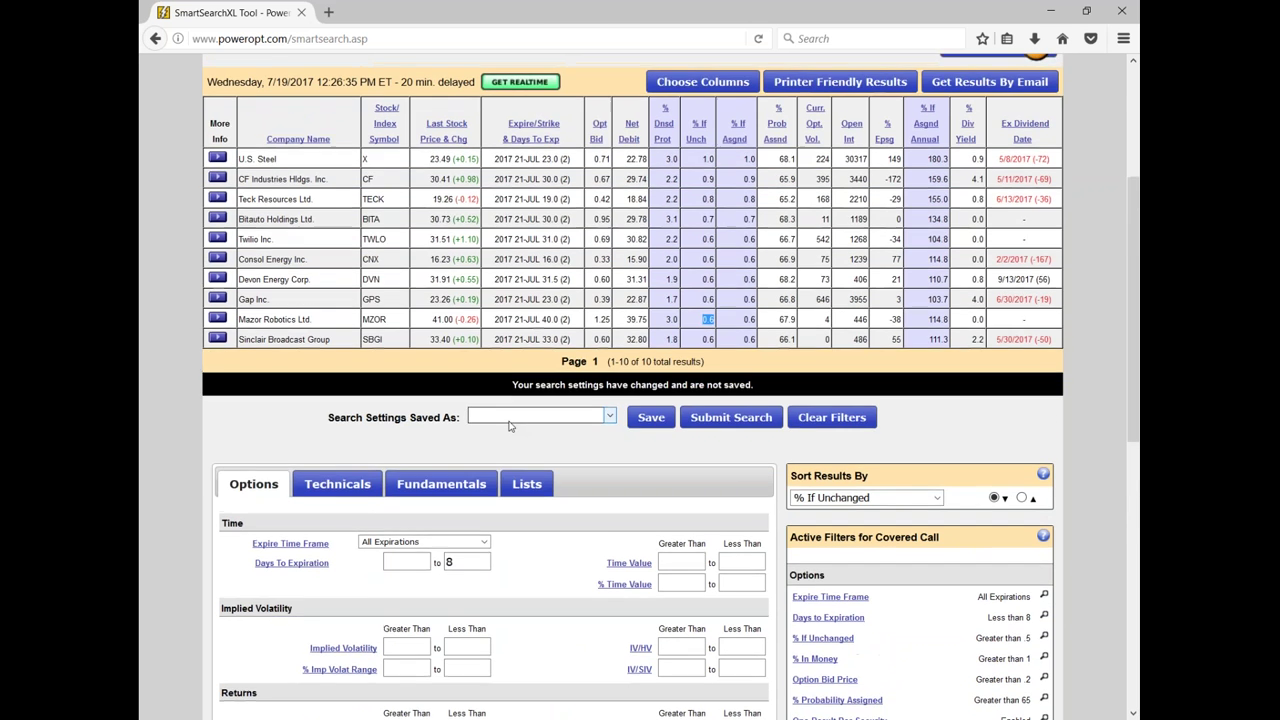
scroll(508, 426, "up", 2)
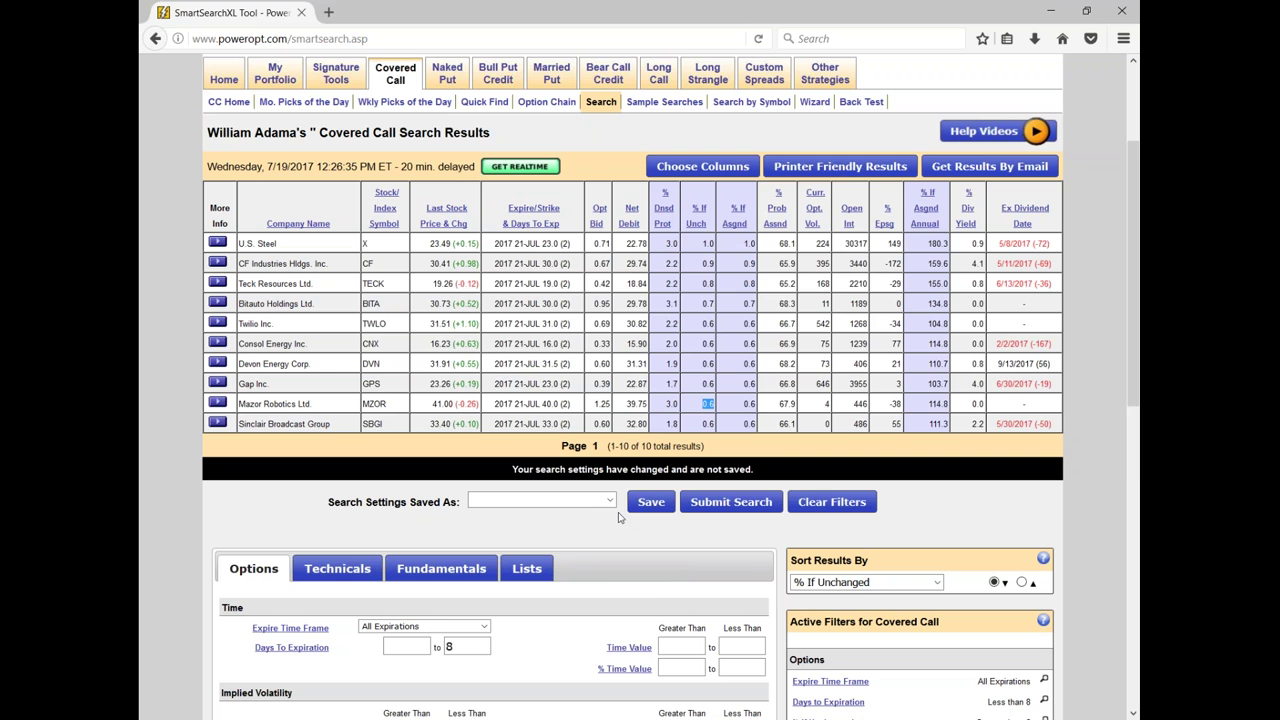
scroll(618, 517, "down", 3)
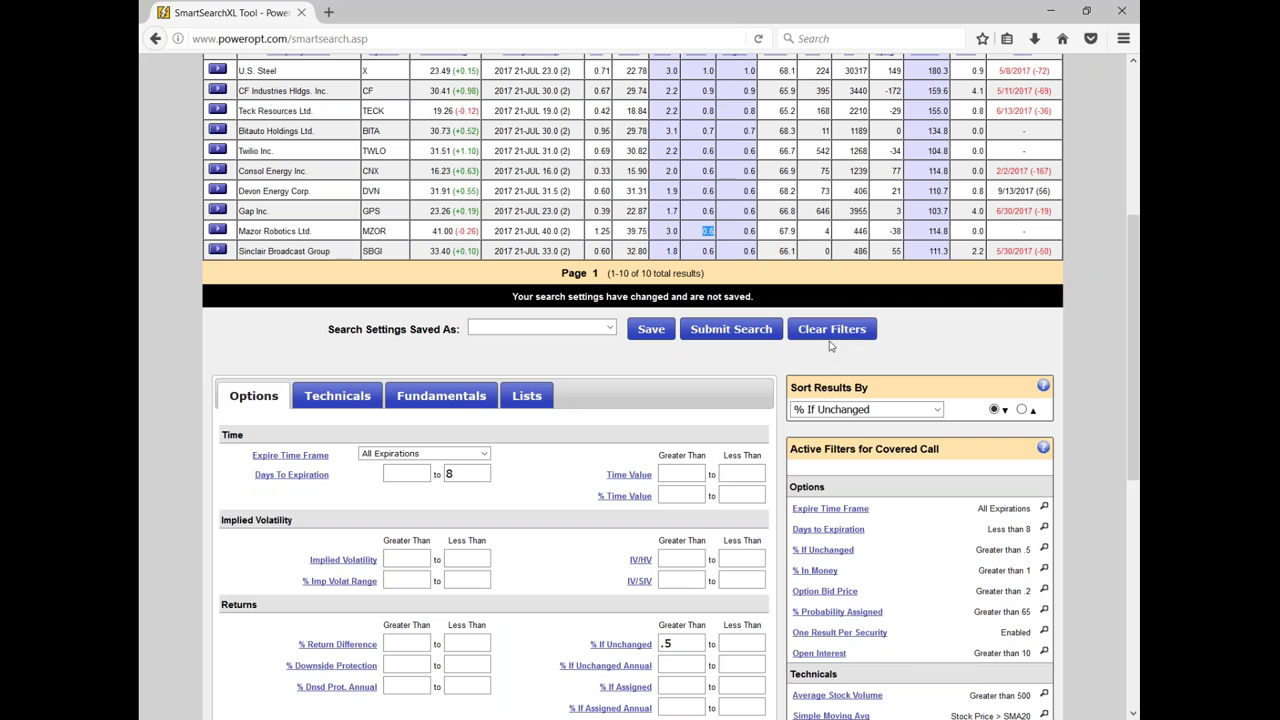
Clear all covered call search filters, leaving only All Expirations active
left_click(830, 336)
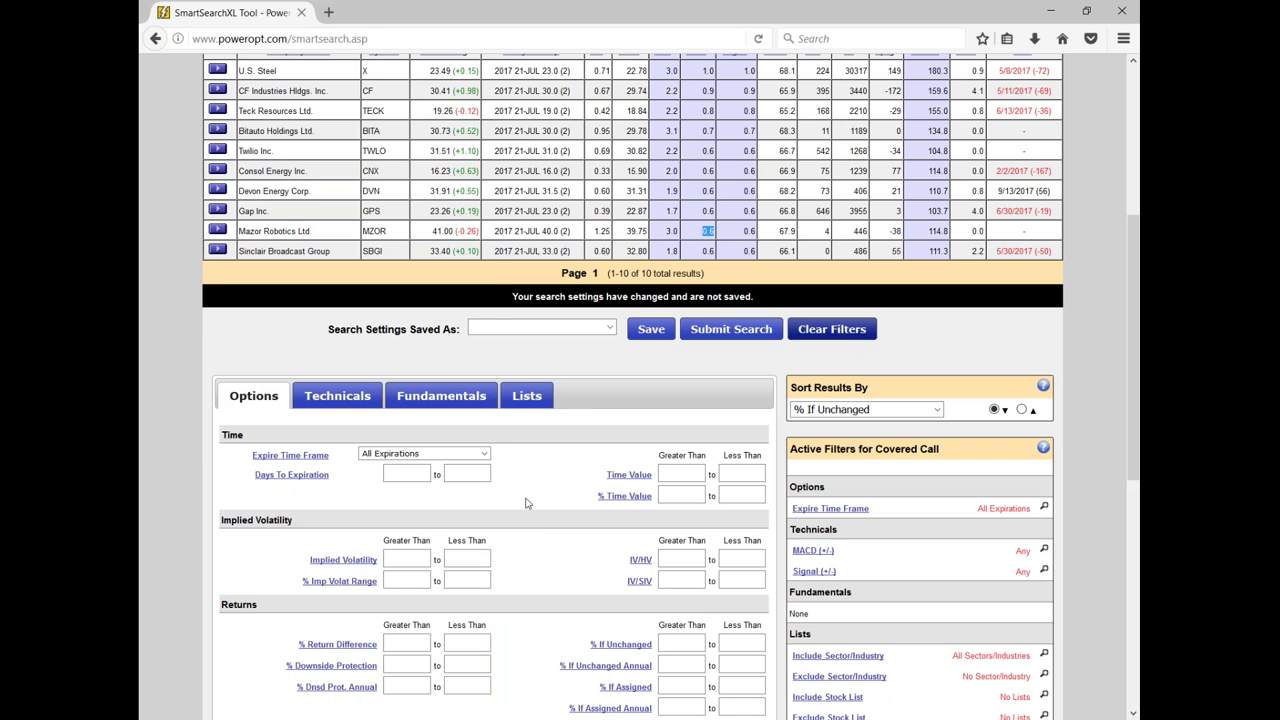
left_click(484, 454)
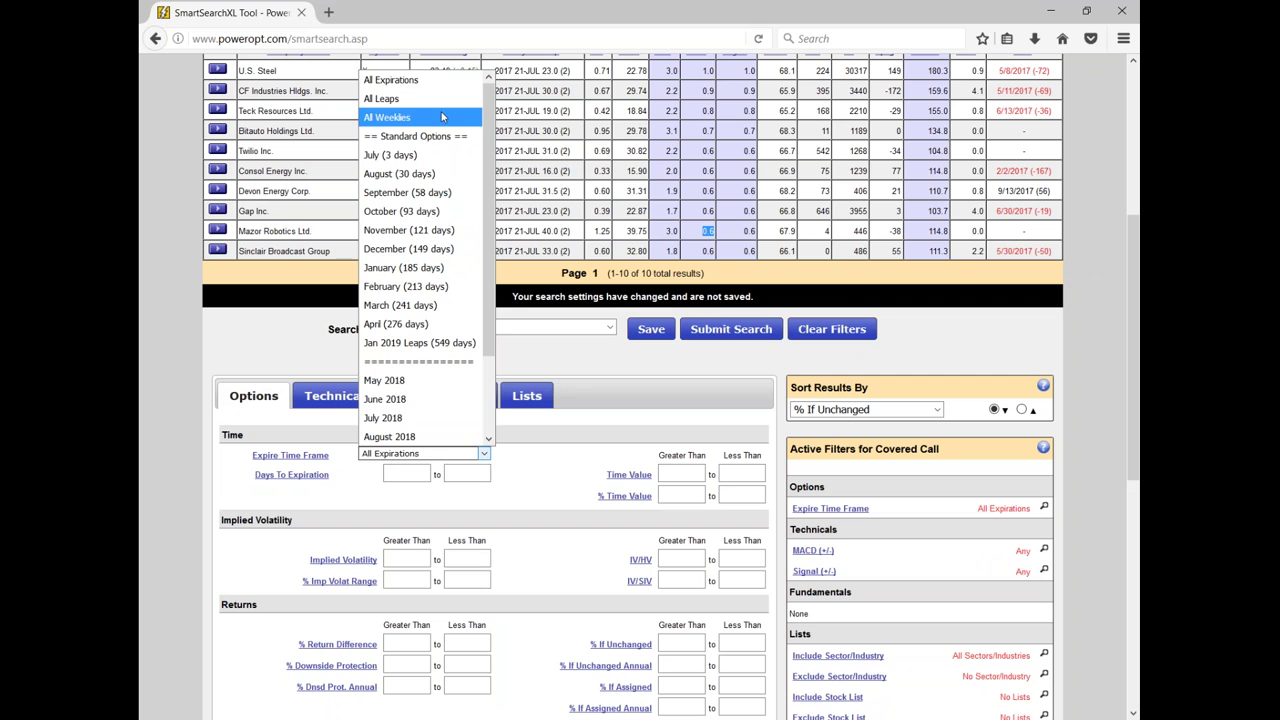
Keep All Expirations, set Days To Expiration 0 to 4 and % If Assigned above 1.5
left_click(440, 80)
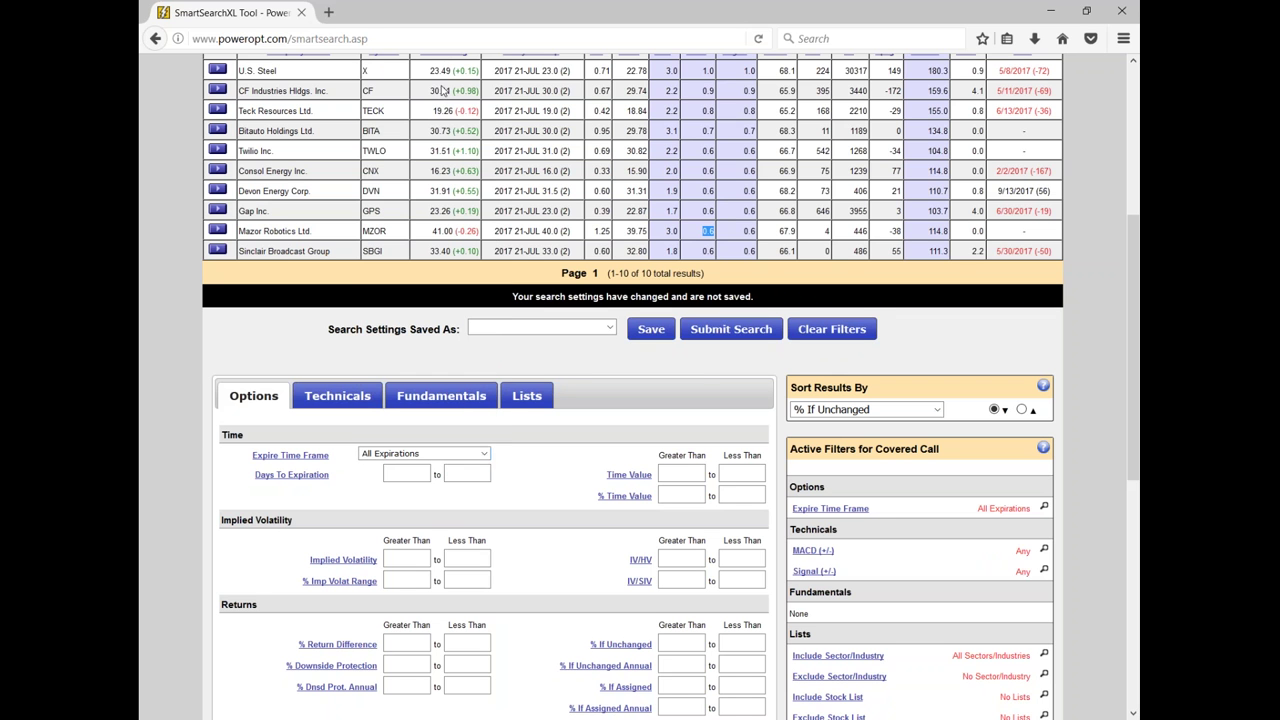
left_click(405, 474)
type("0")
left_click(468, 474)
type("4")
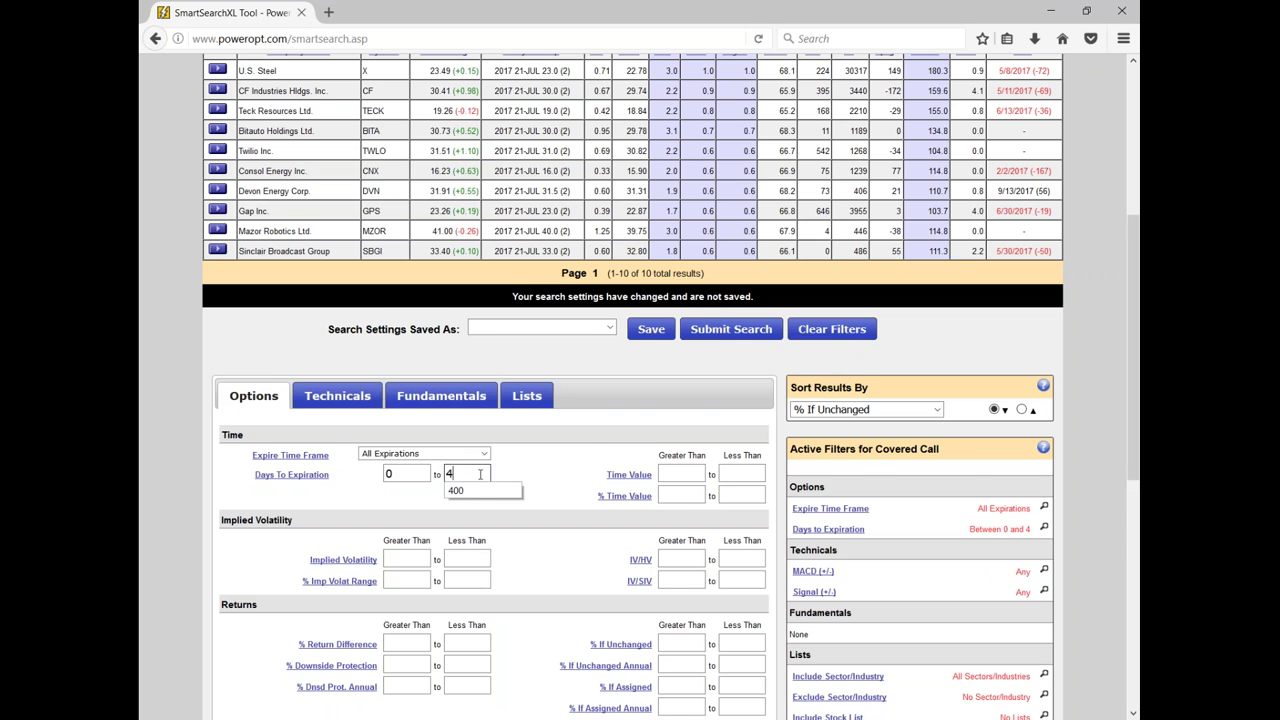
scroll(588, 486, "down", 3)
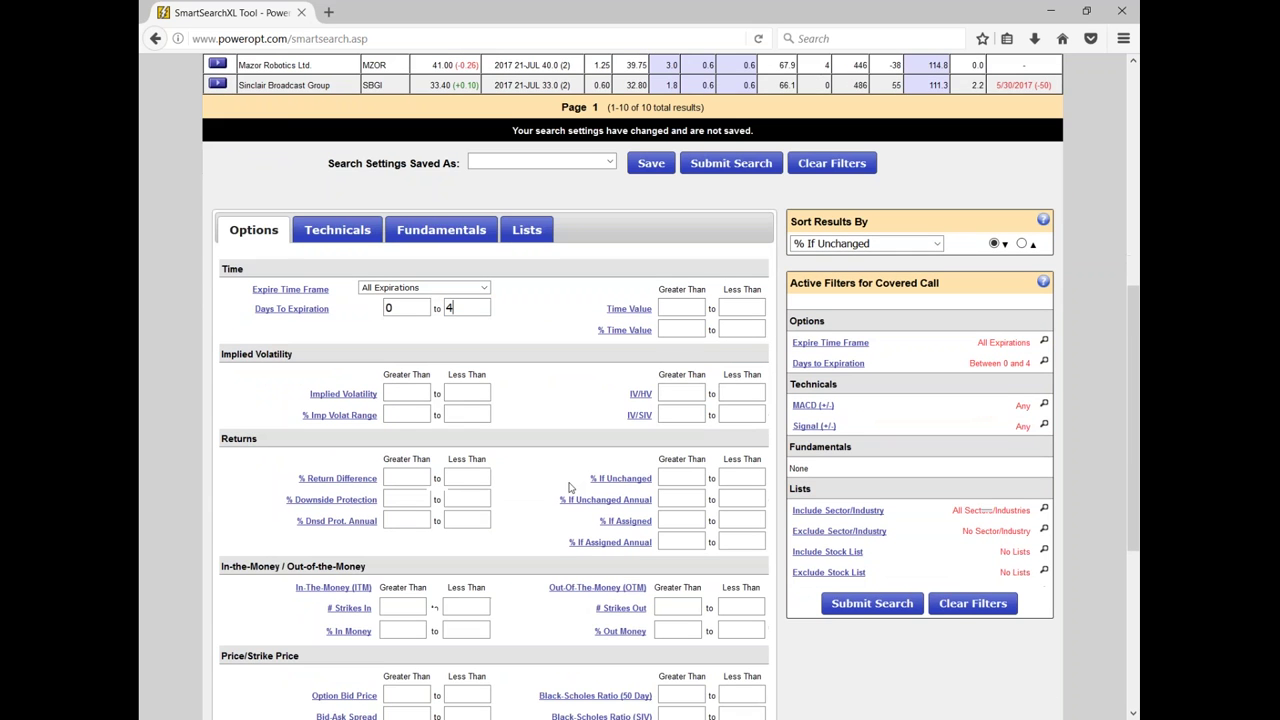
left_click(668, 513)
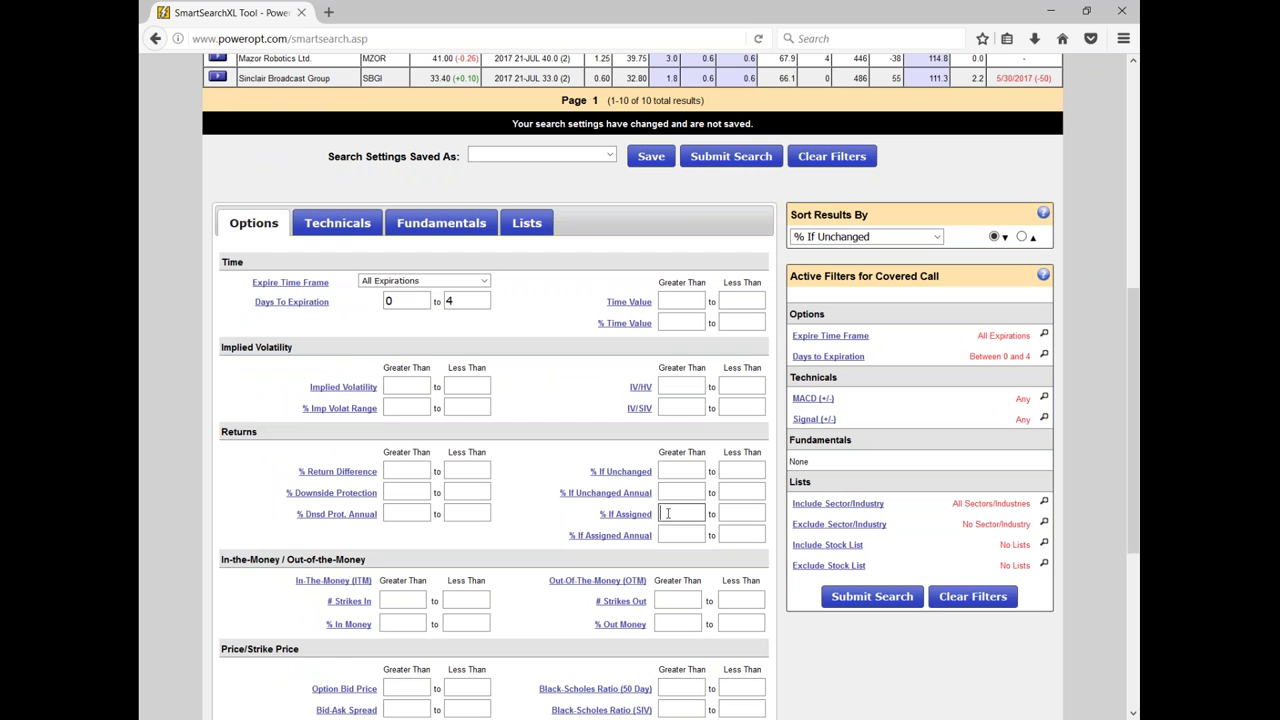
type("1.5")
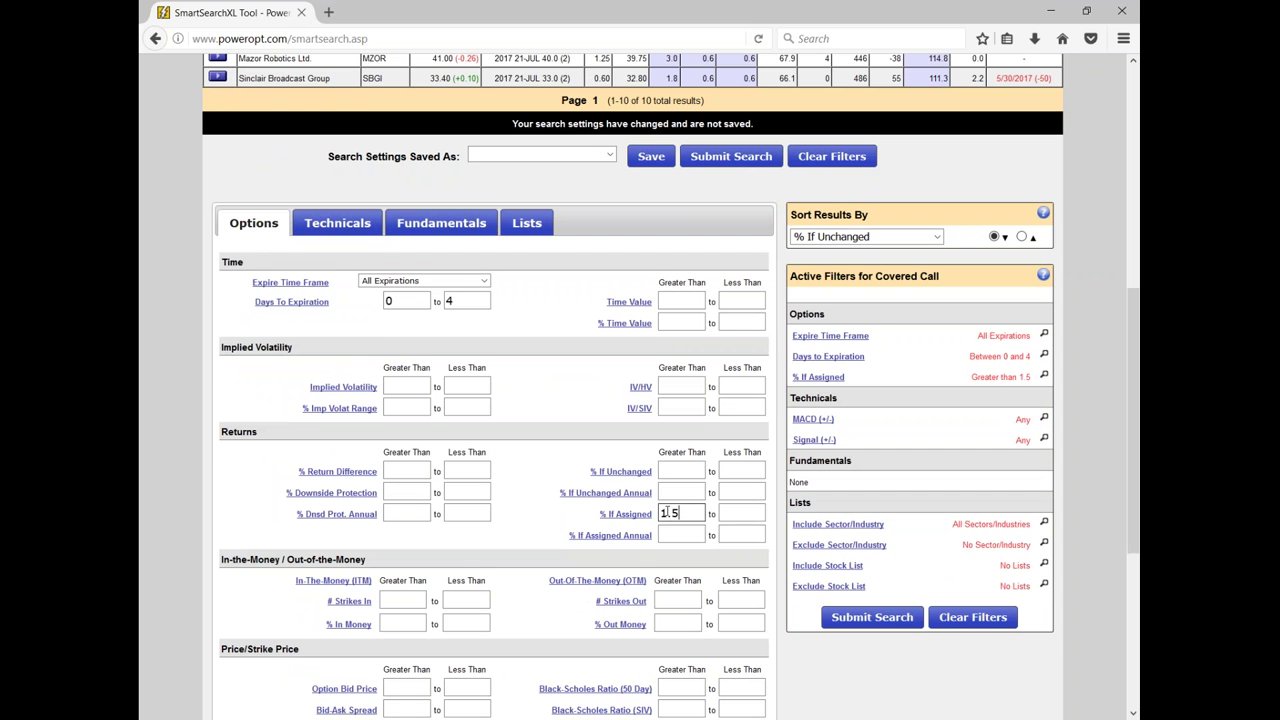
Require % Downside Protection above 1, Option Volume Today above 0 and Open Interest above 10
scroll(668, 513, "down", 2)
mouse_move(614, 440)
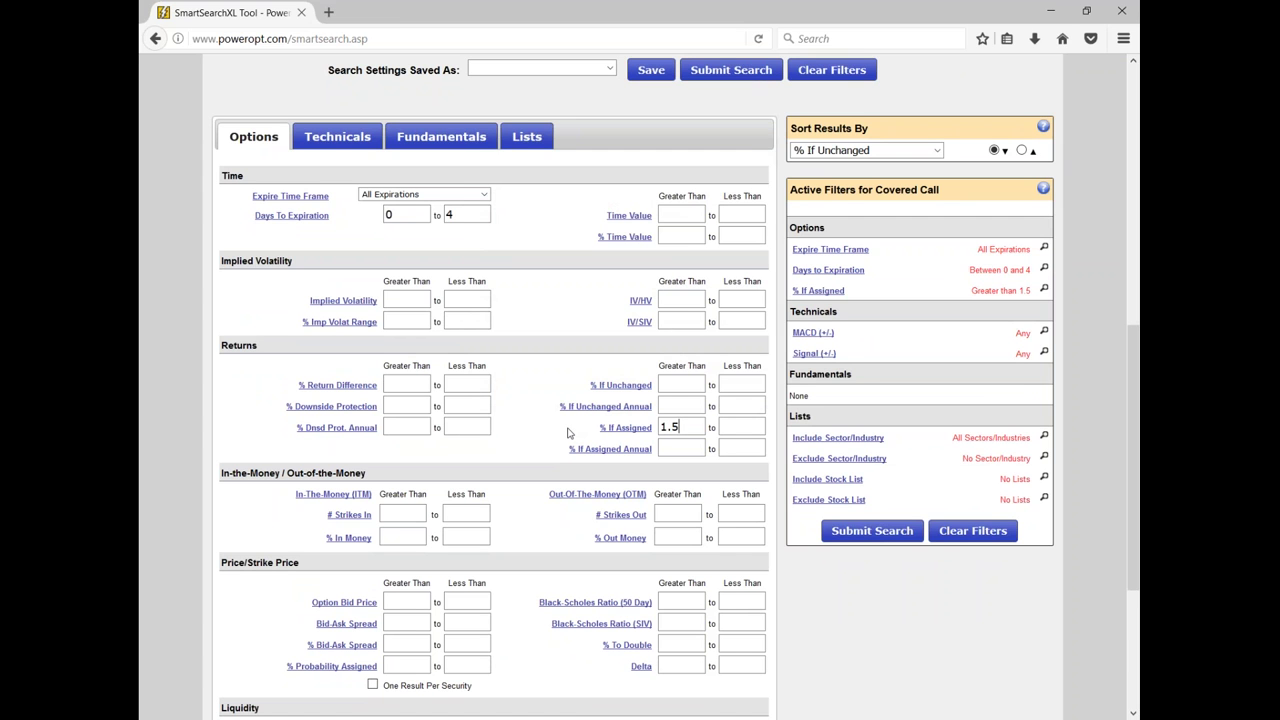
left_click(426, 406)
type("1")
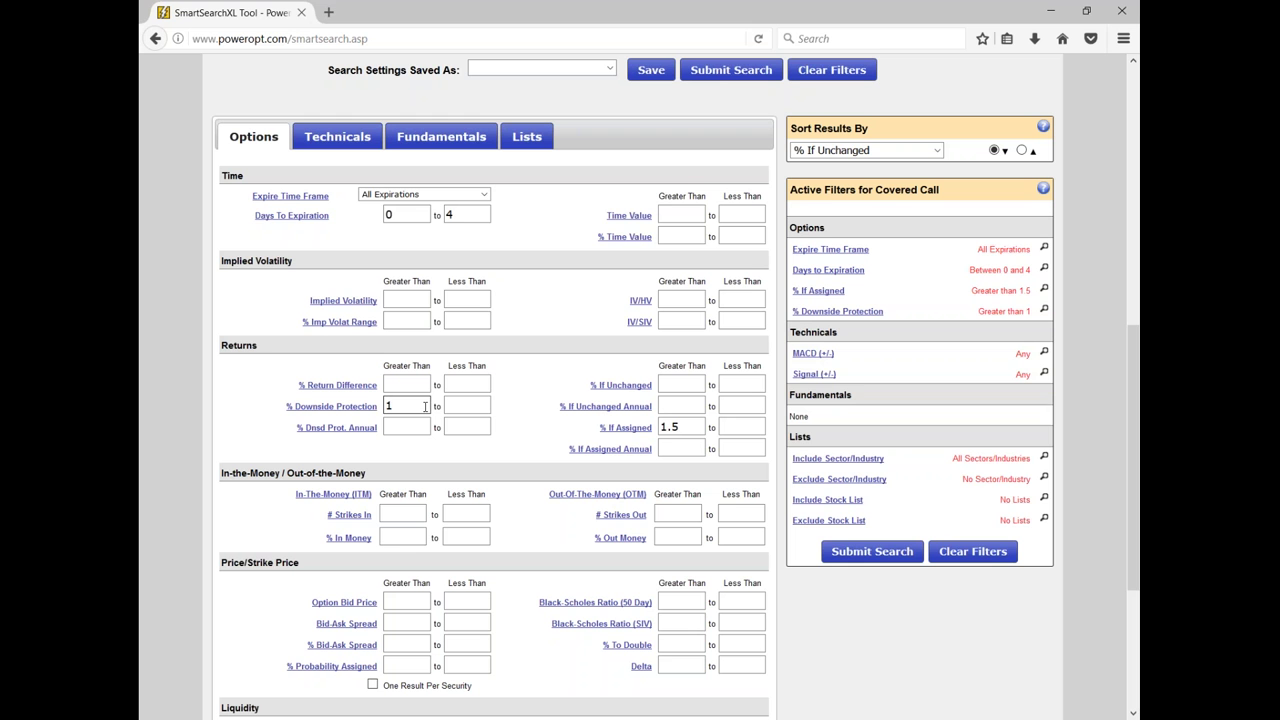
scroll(425, 406, "down", 3)
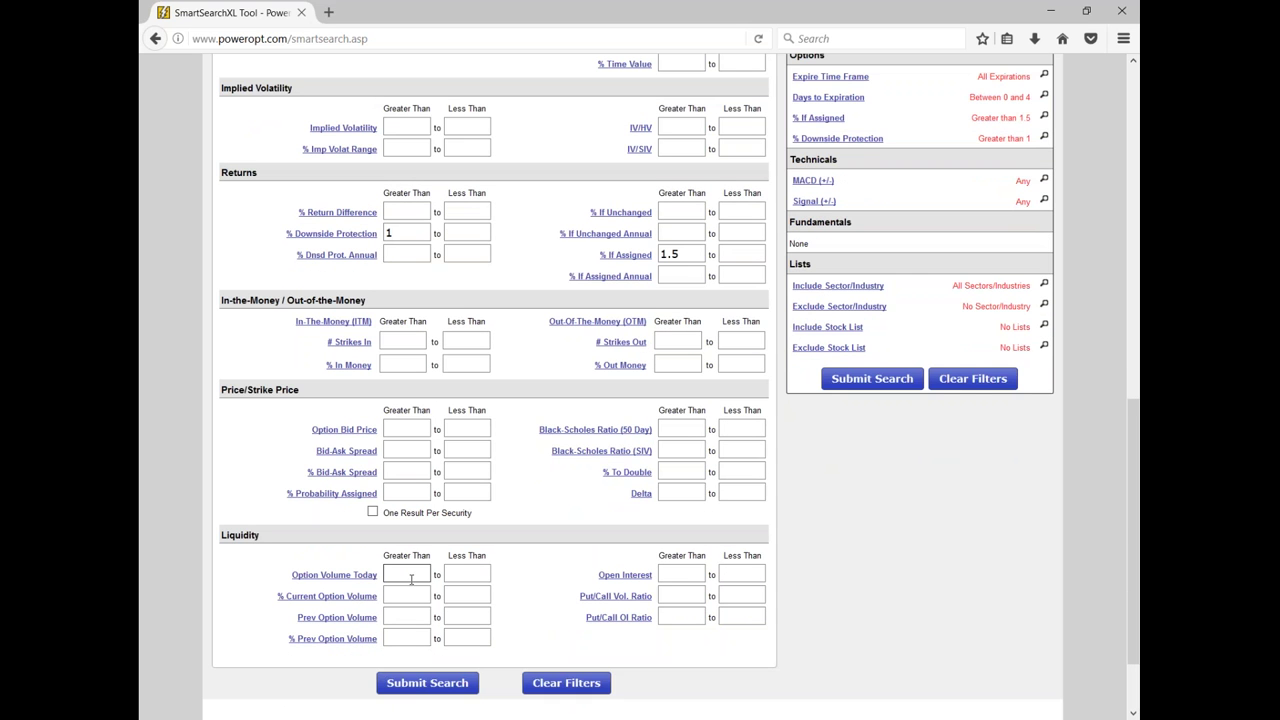
type("0")
left_click(678, 574)
type("10")
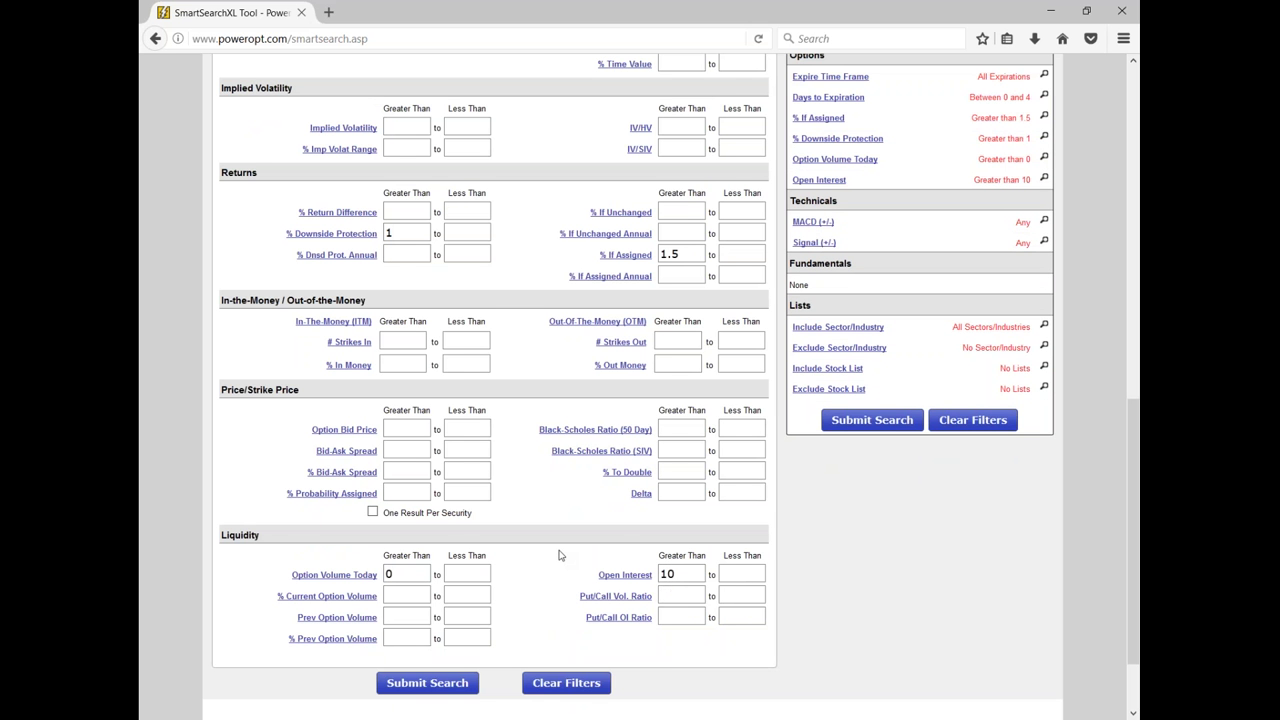
scroll(560, 555, "up", 4)
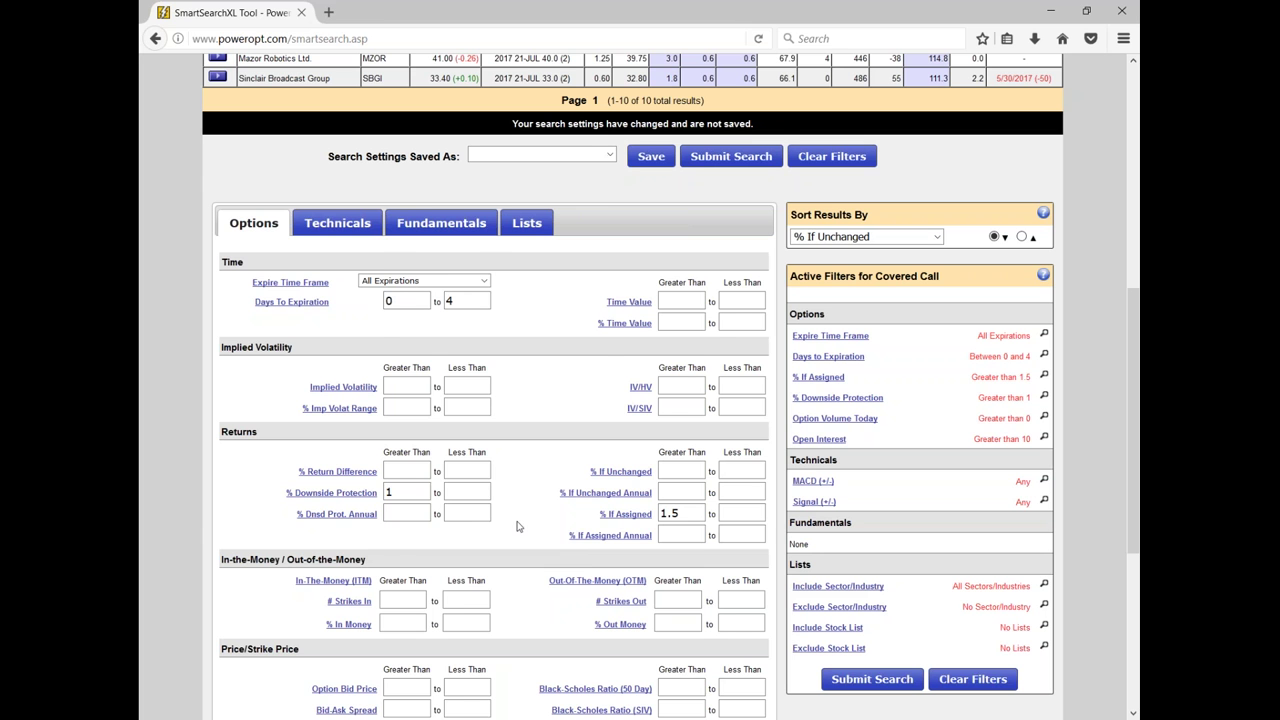
On Fundamentals, set Stock Price greater than 50 and tick 'Not between now and expiration' for earnings
left_click(441, 223)
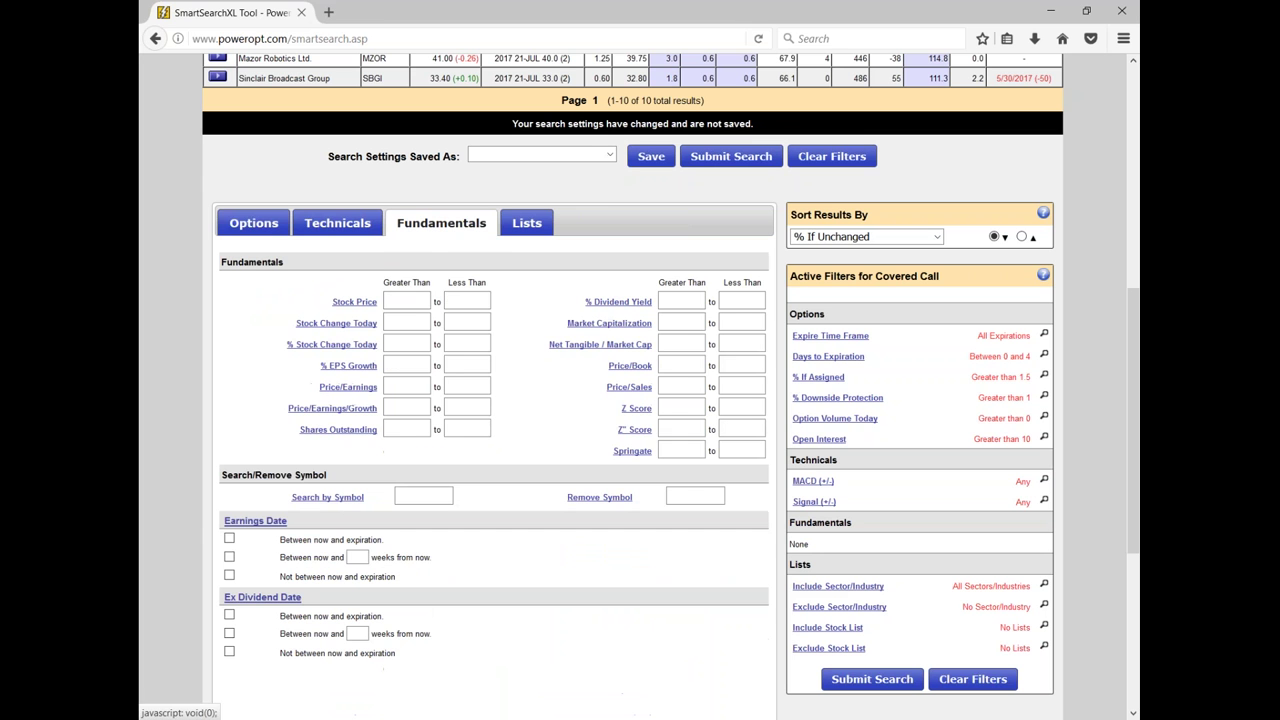
type("50")
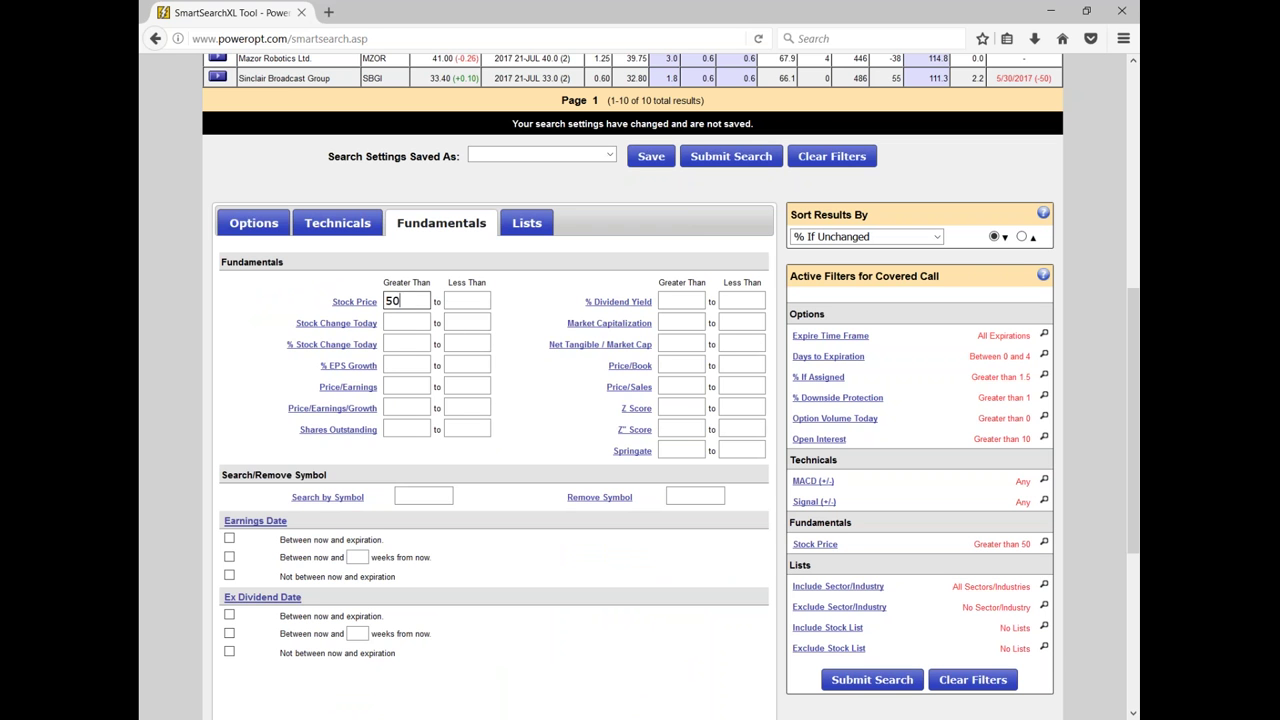
left_click(474, 302)
left_click(229, 577)
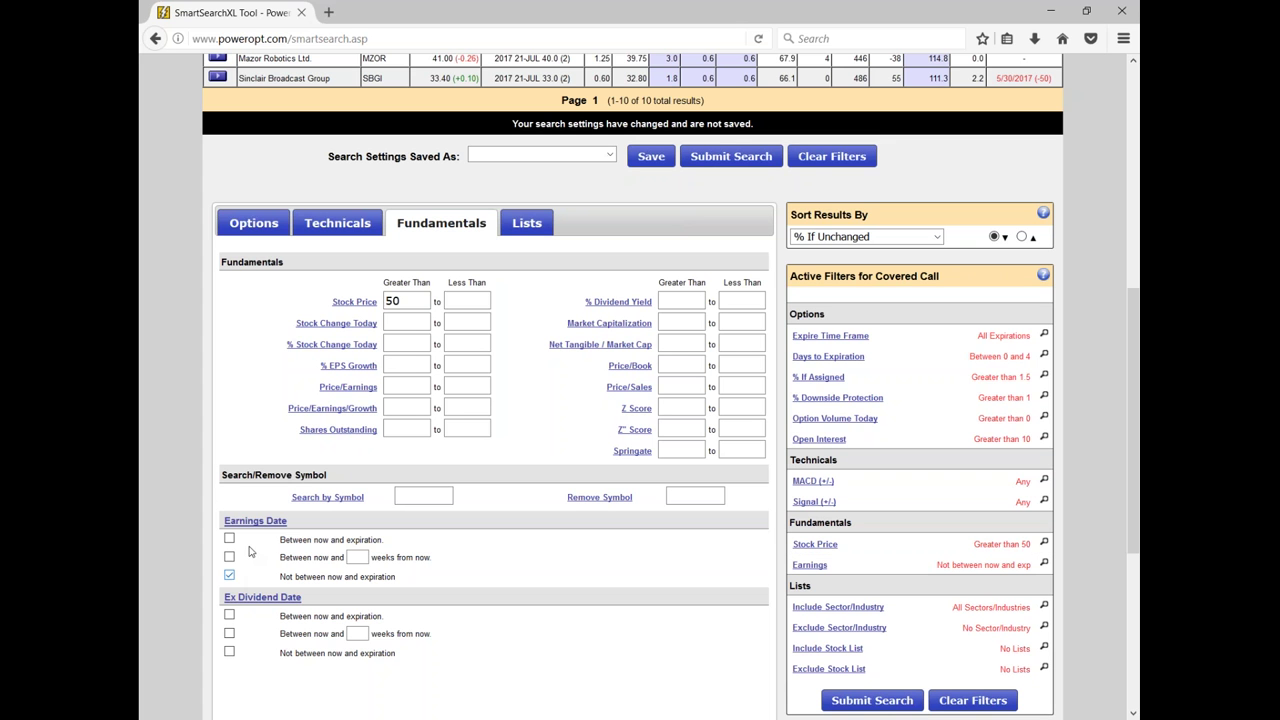
Rerun the covered call search and mark the JDST and Shares ETF top rows among 18 results
left_click(741, 158)
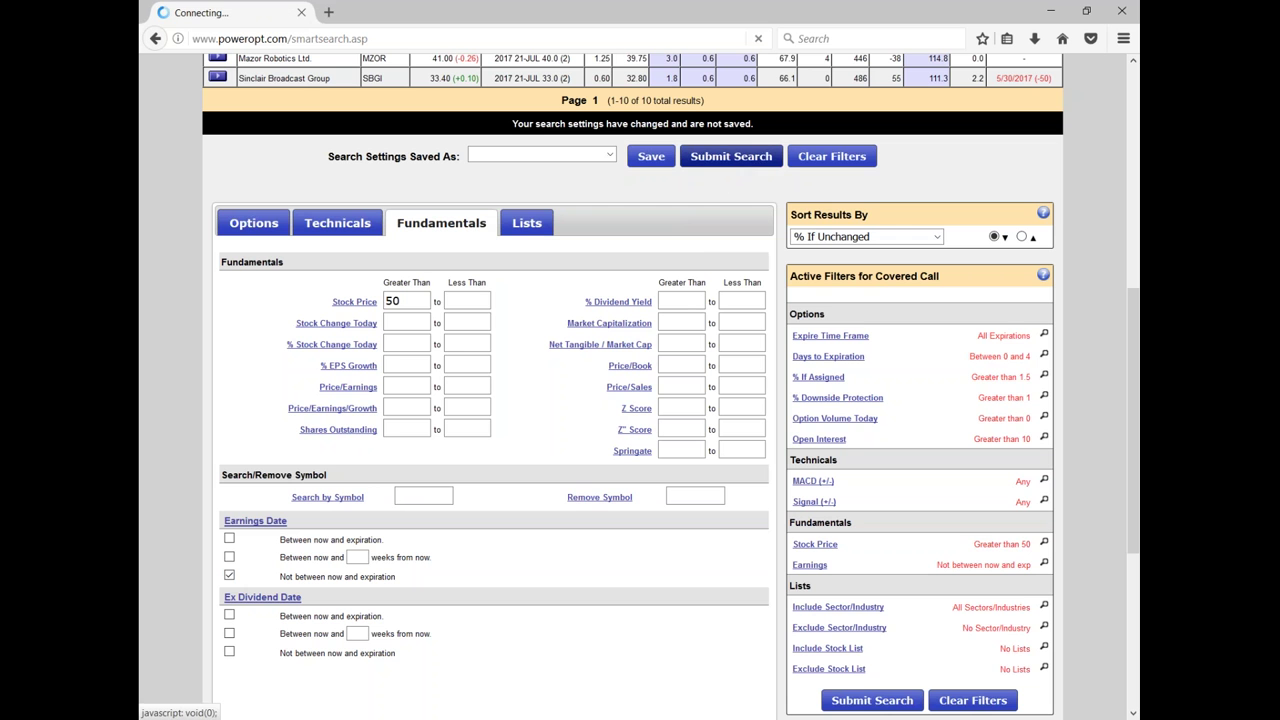
scroll(560, 486, "down", 3)
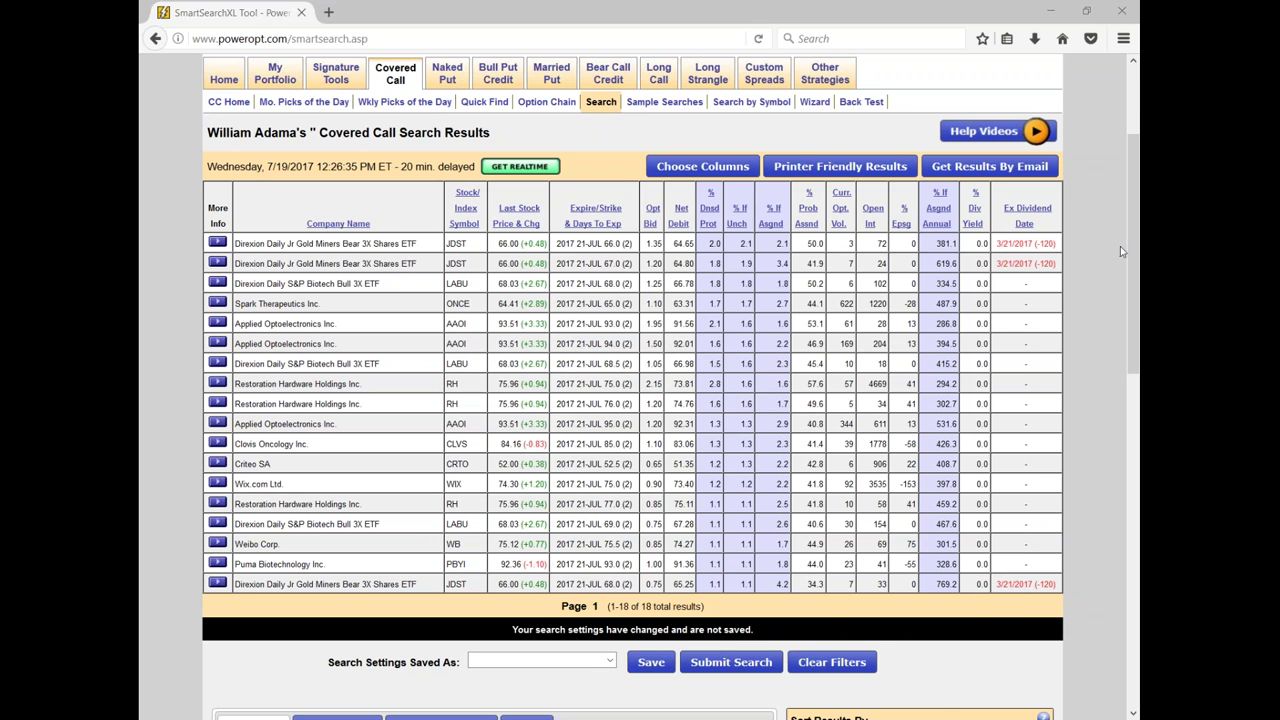
mouse_move(637, 224)
left_mouse_down()
mouse_move(550, 244)
mouse_move(585, 271)
mouse_move(655, 252)
mouse_move(634, 222)
left_mouse_up()
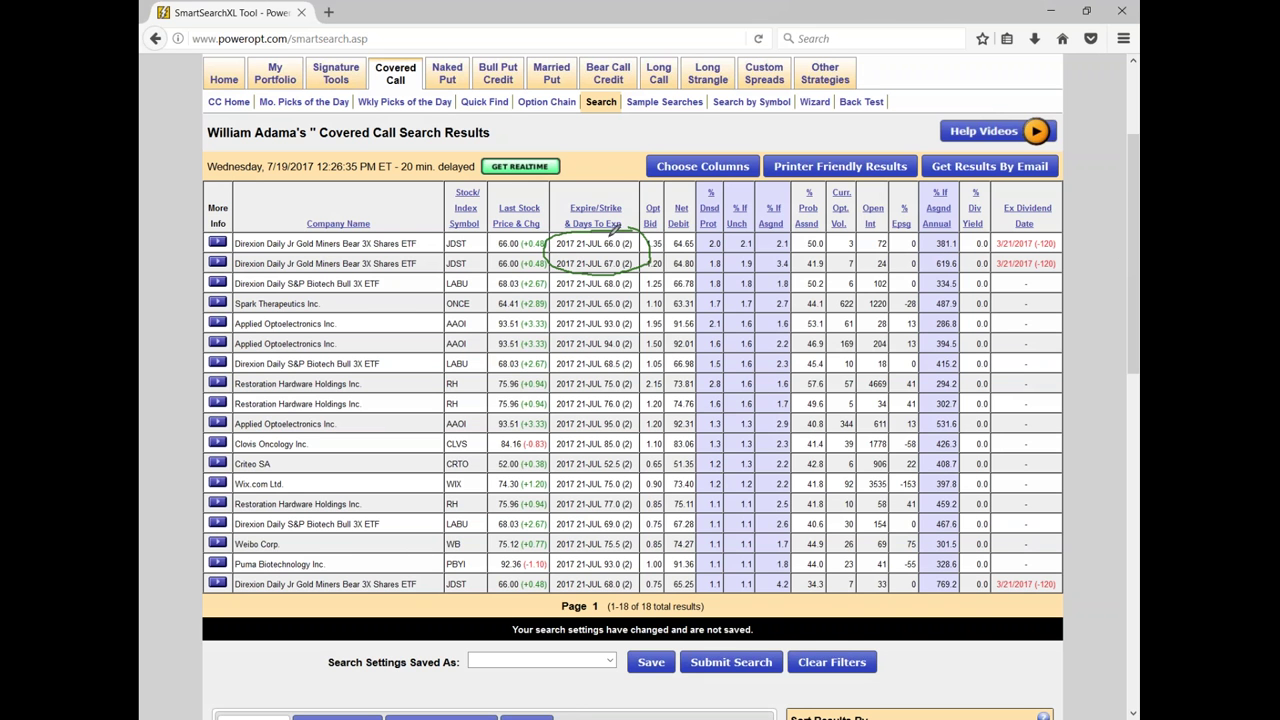
left_click_drag(474, 242, 489, 227)
mouse_move(375, 268)
left_mouse_down()
mouse_move(411, 264)
mouse_move(390, 284)
mouse_move(386, 357)
left_mouse_up()
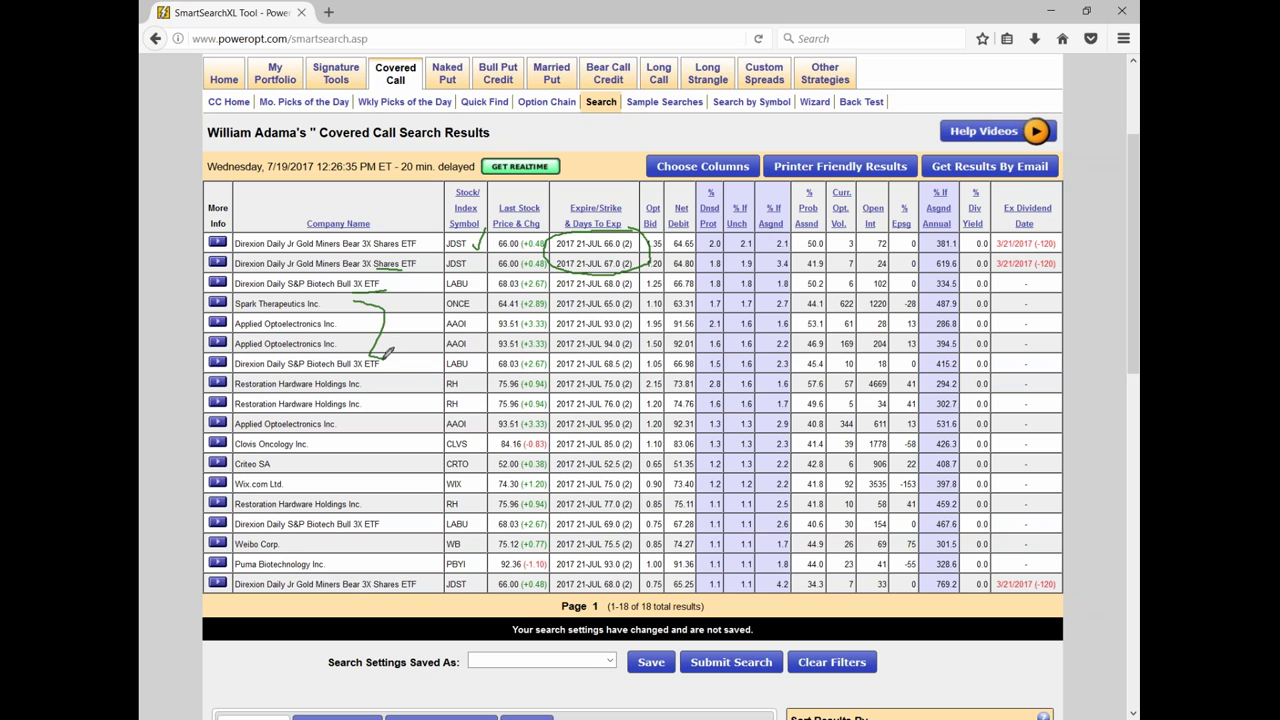
Mark the LABU and RH rows, then erase the annotations and scroll through the results
left_click_drag(463, 377, 514, 356)
key("e")
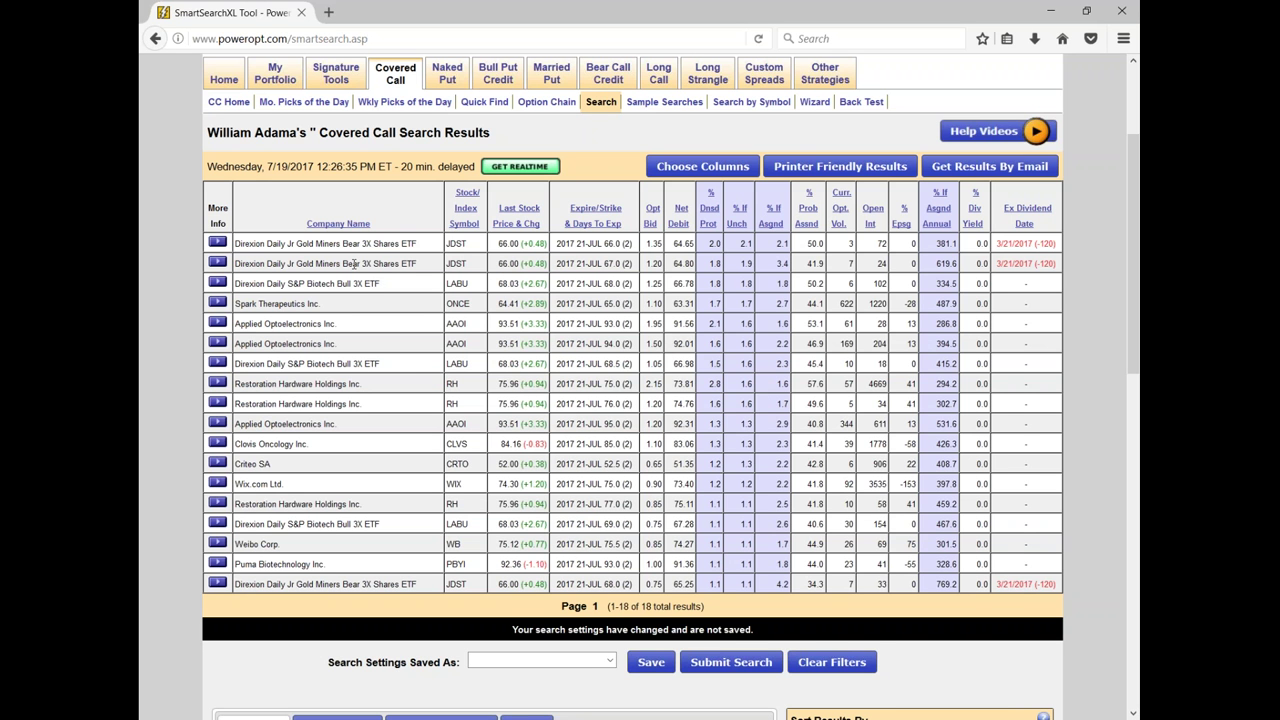
left_click_drag(337, 263, 400, 263)
scroll(454, 365, "down", 2)
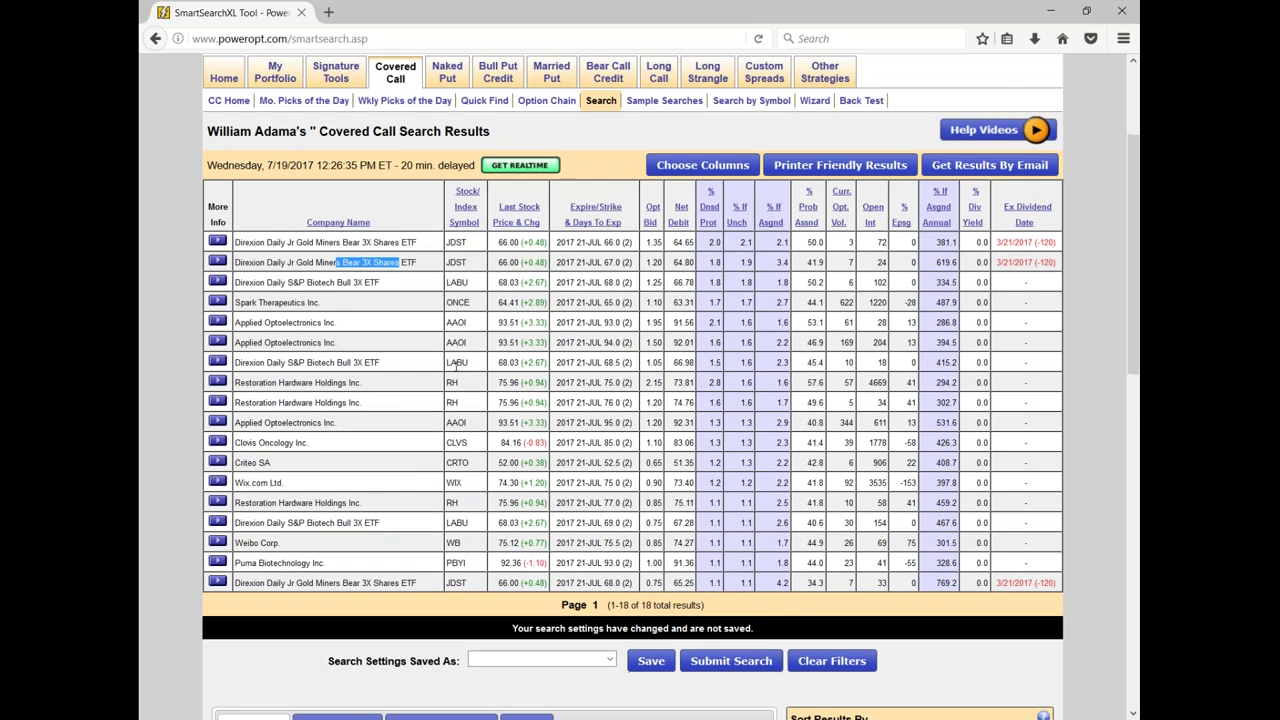
scroll(453, 367, "down", 4)
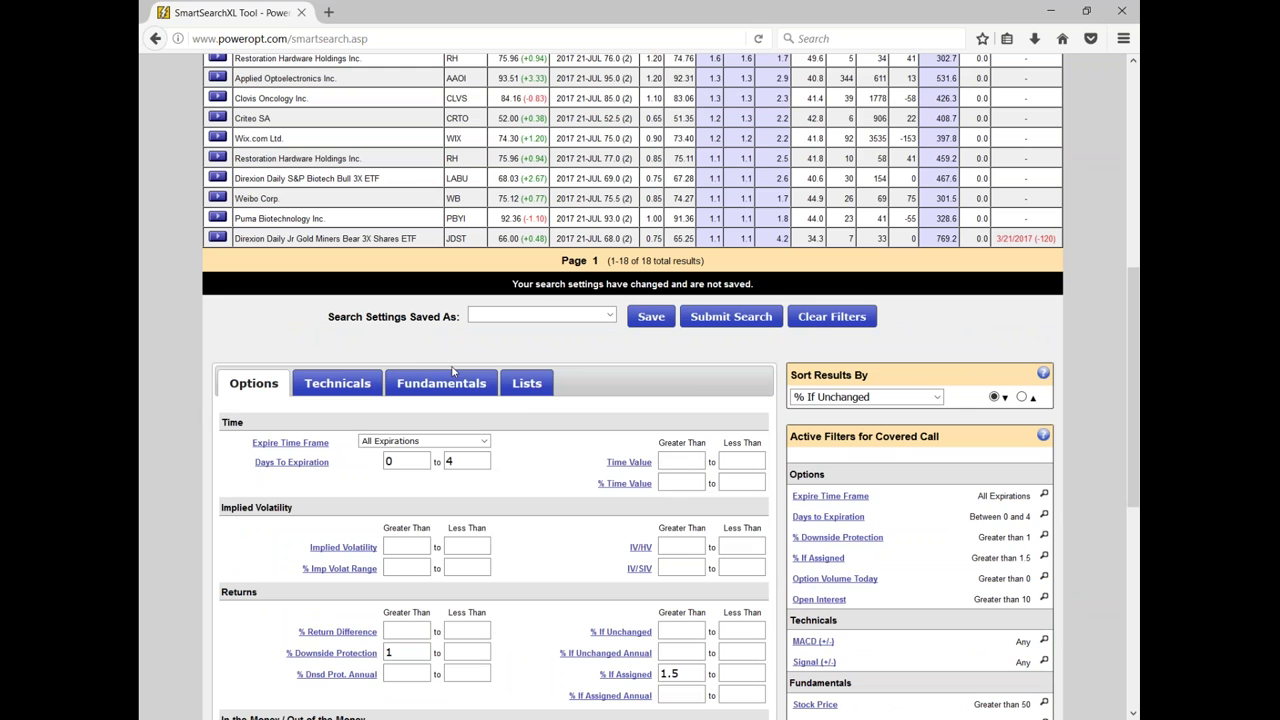
Exclude the 'Indexes and ETFs' stock list and rerun the covered call search, leaving 12 results
left_click(522, 388)
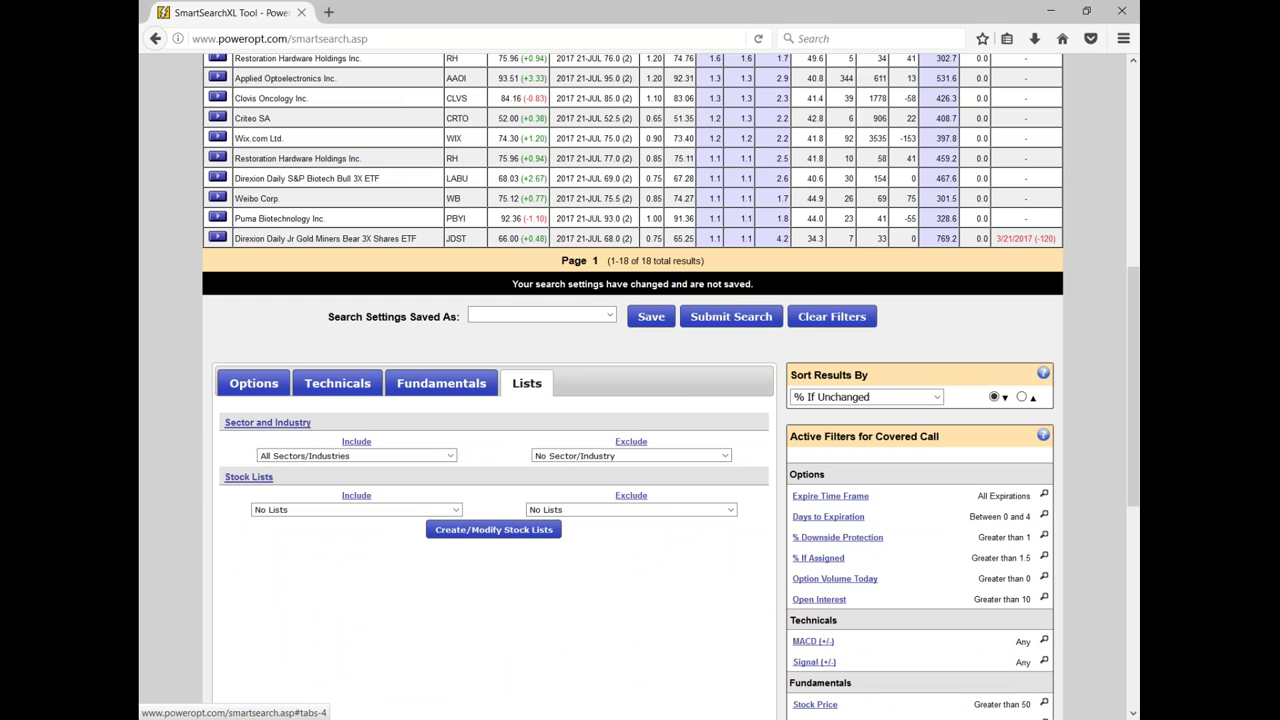
left_click(330, 510)
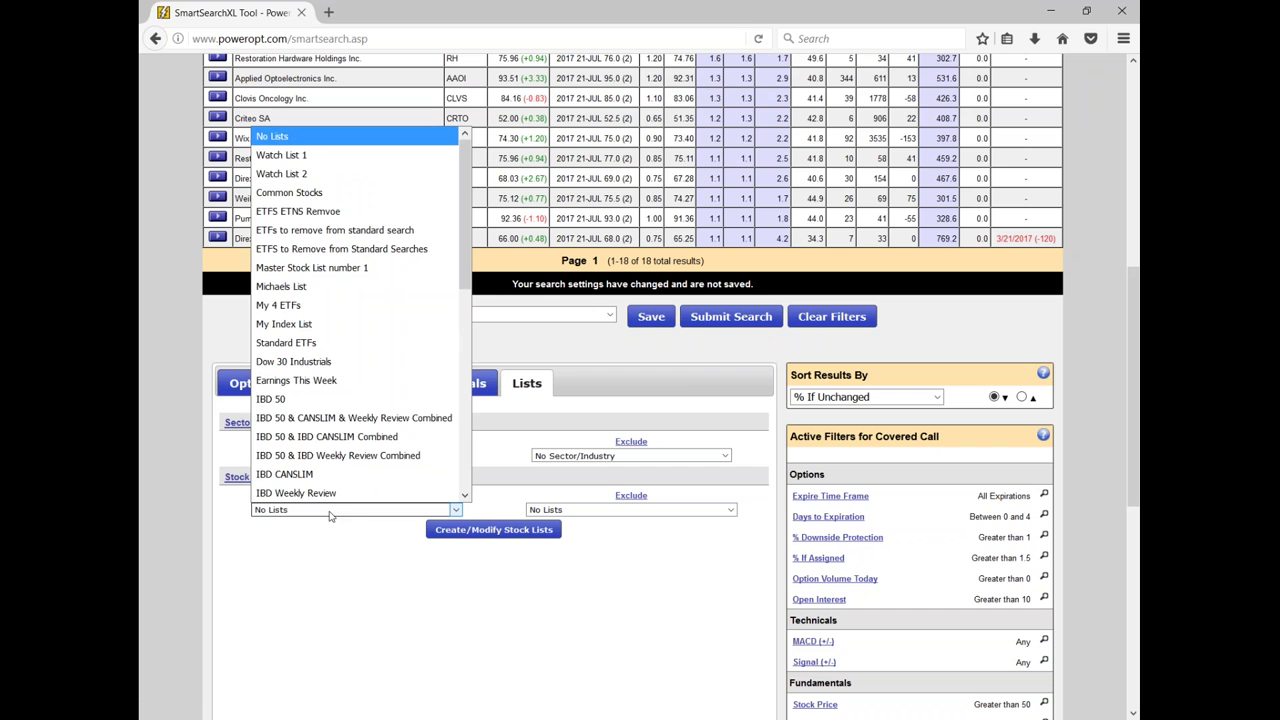
scroll(354, 320, "down", 2)
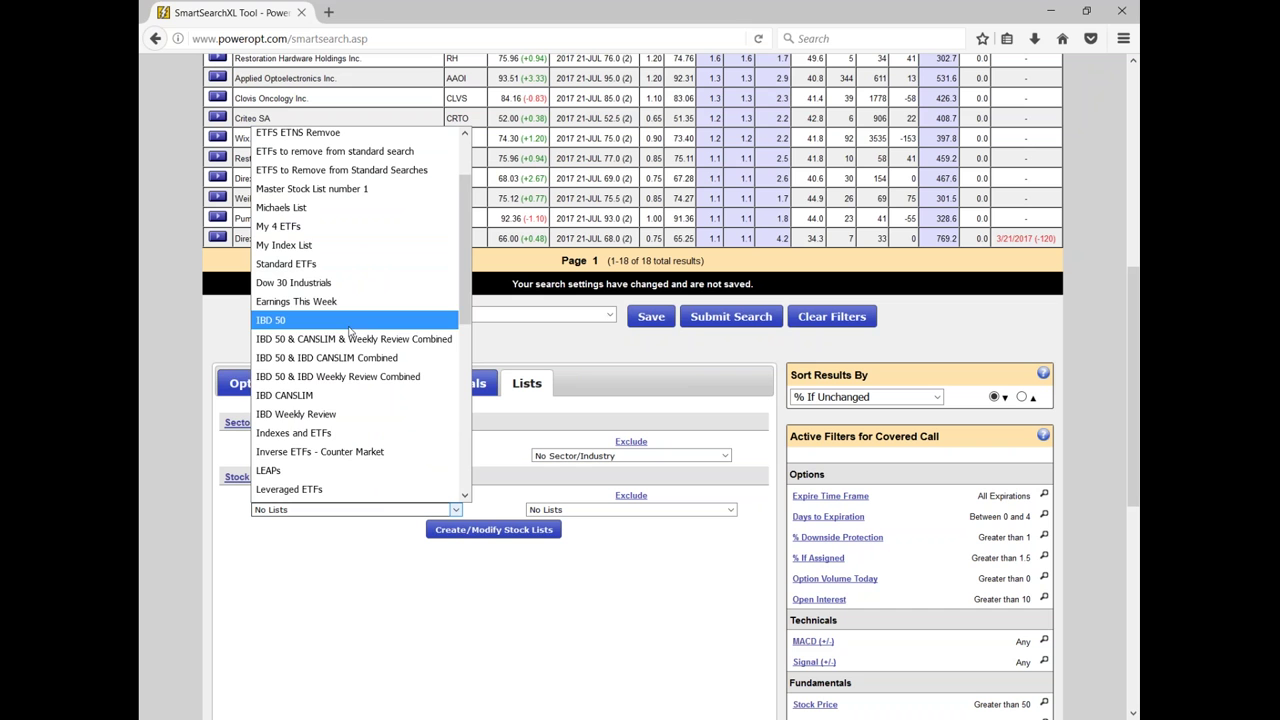
scroll(350, 330, "down", 4)
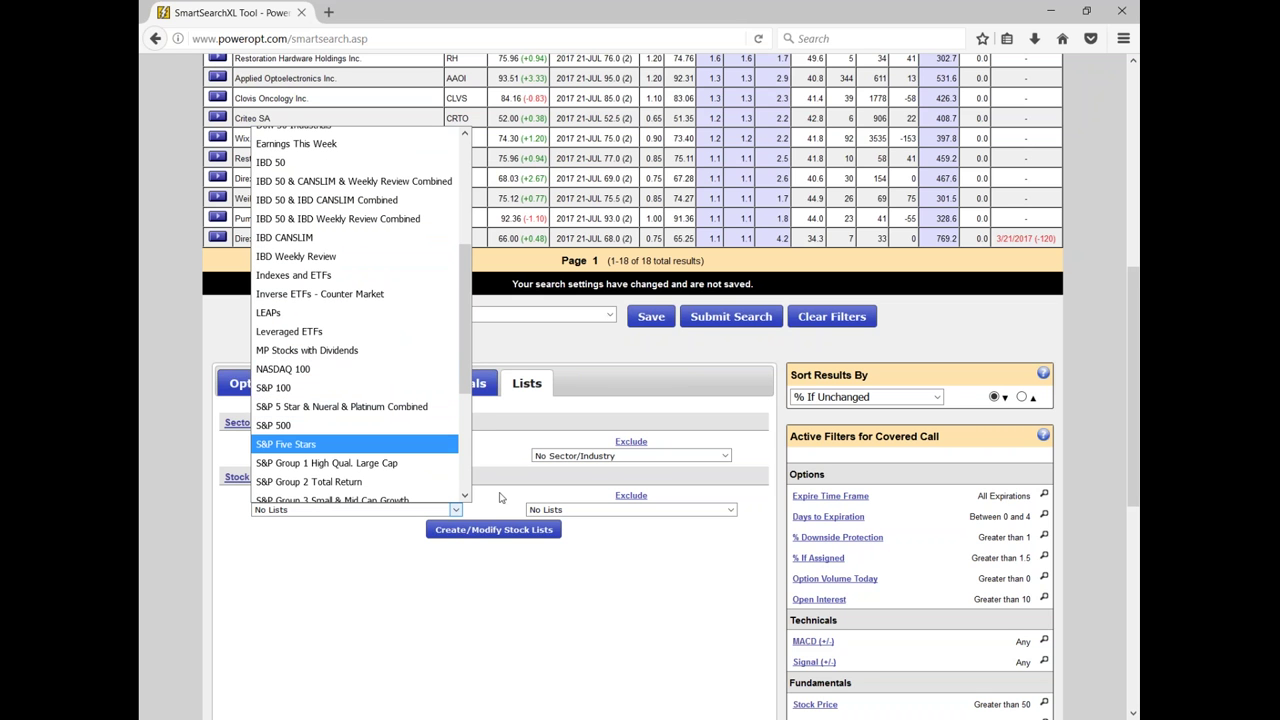
left_click(597, 537)
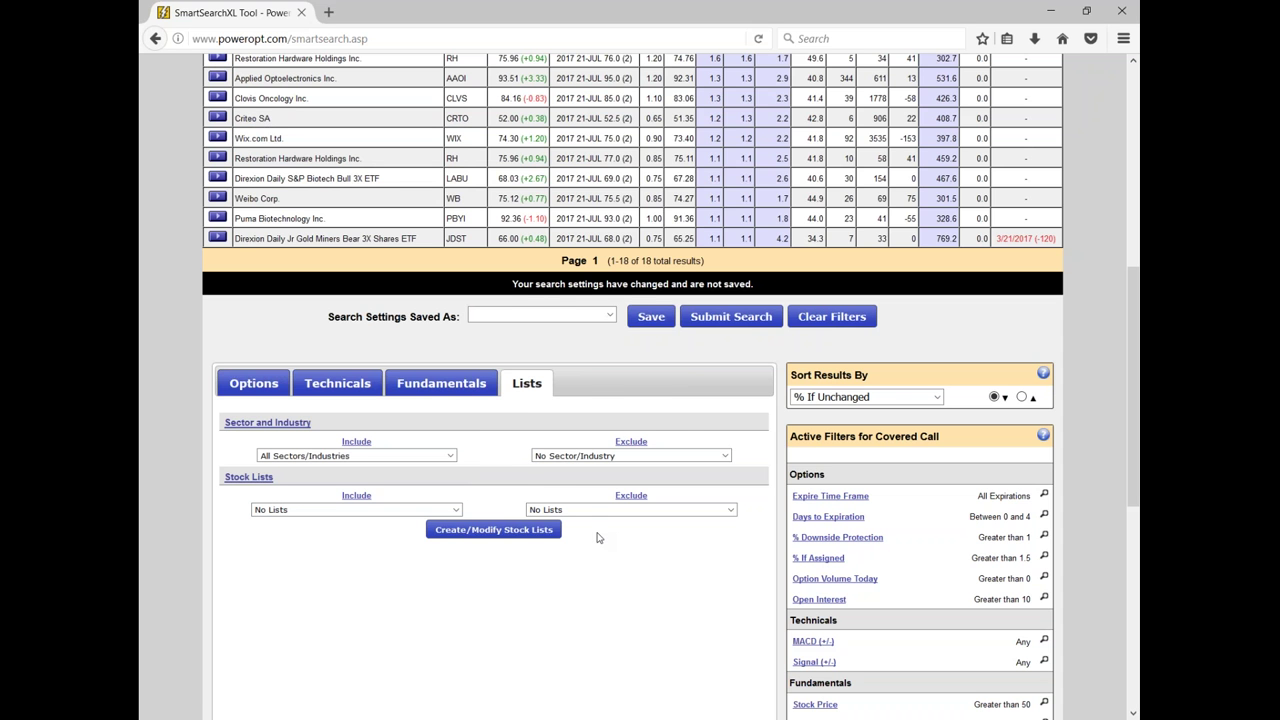
left_click(597, 509)
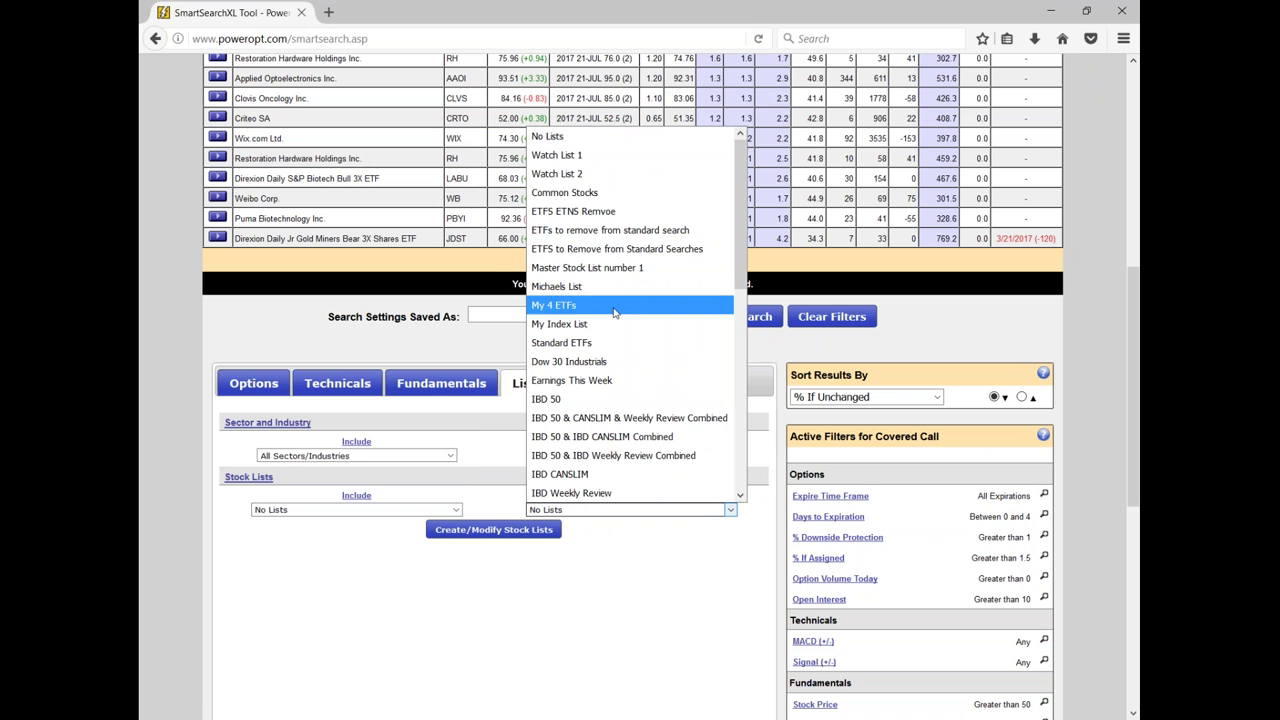
scroll(620, 300, "down", 3)
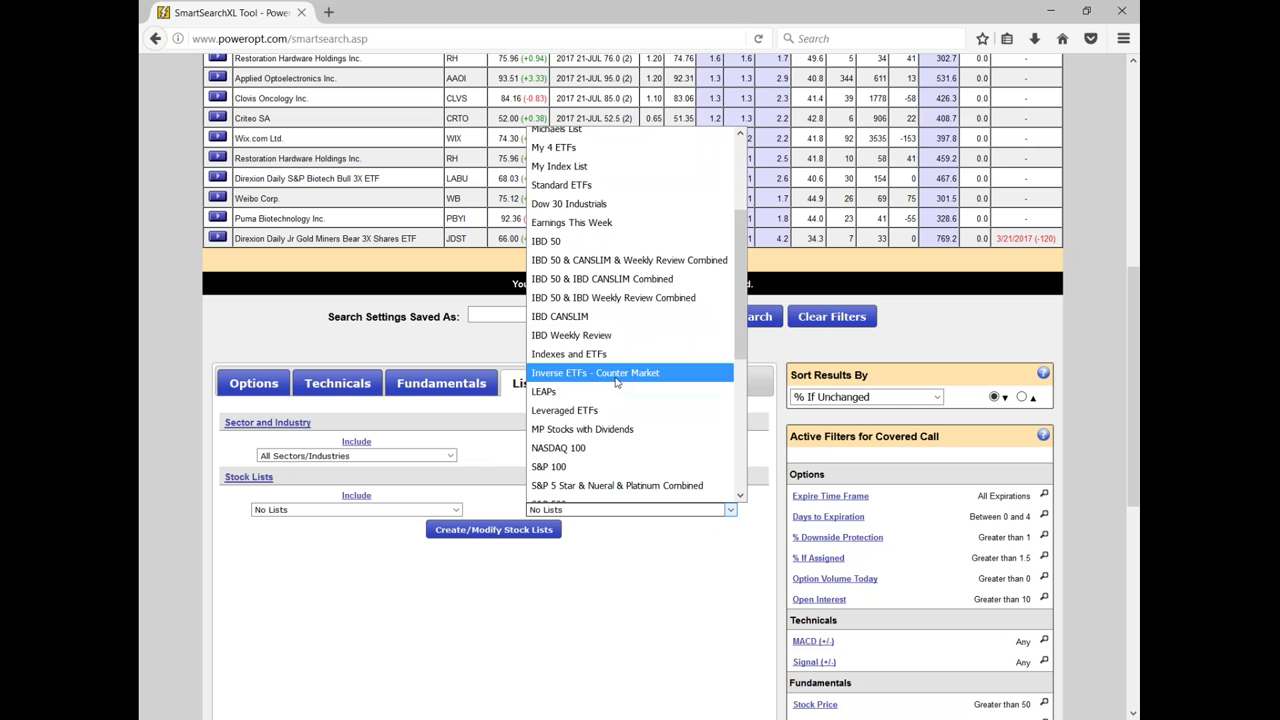
left_click(609, 357)
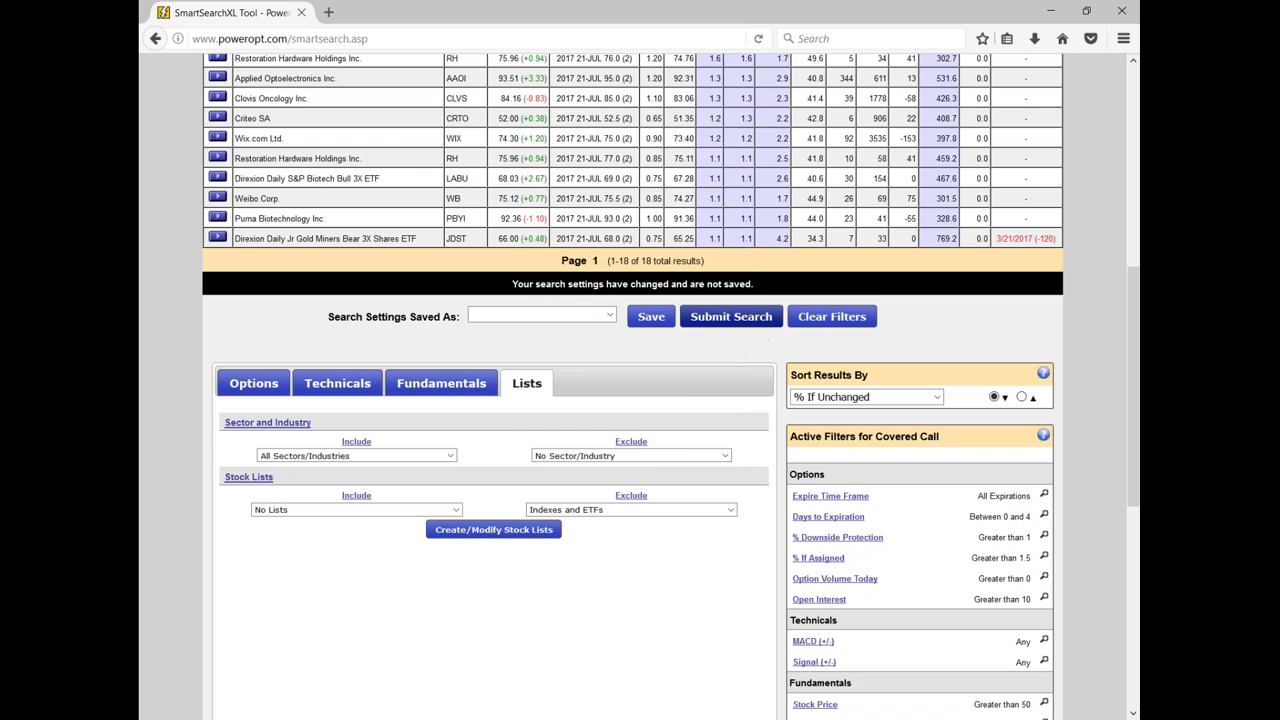
left_click(731, 316)
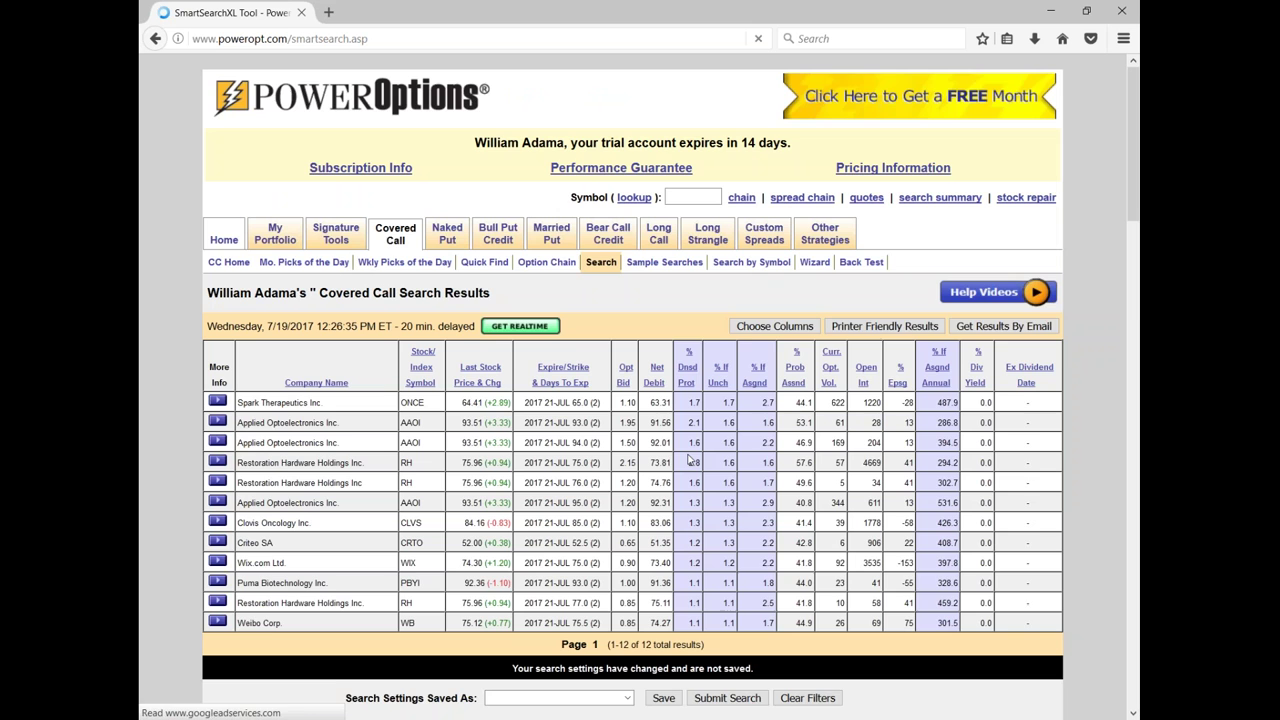
scroll(688, 460, "down", 2)
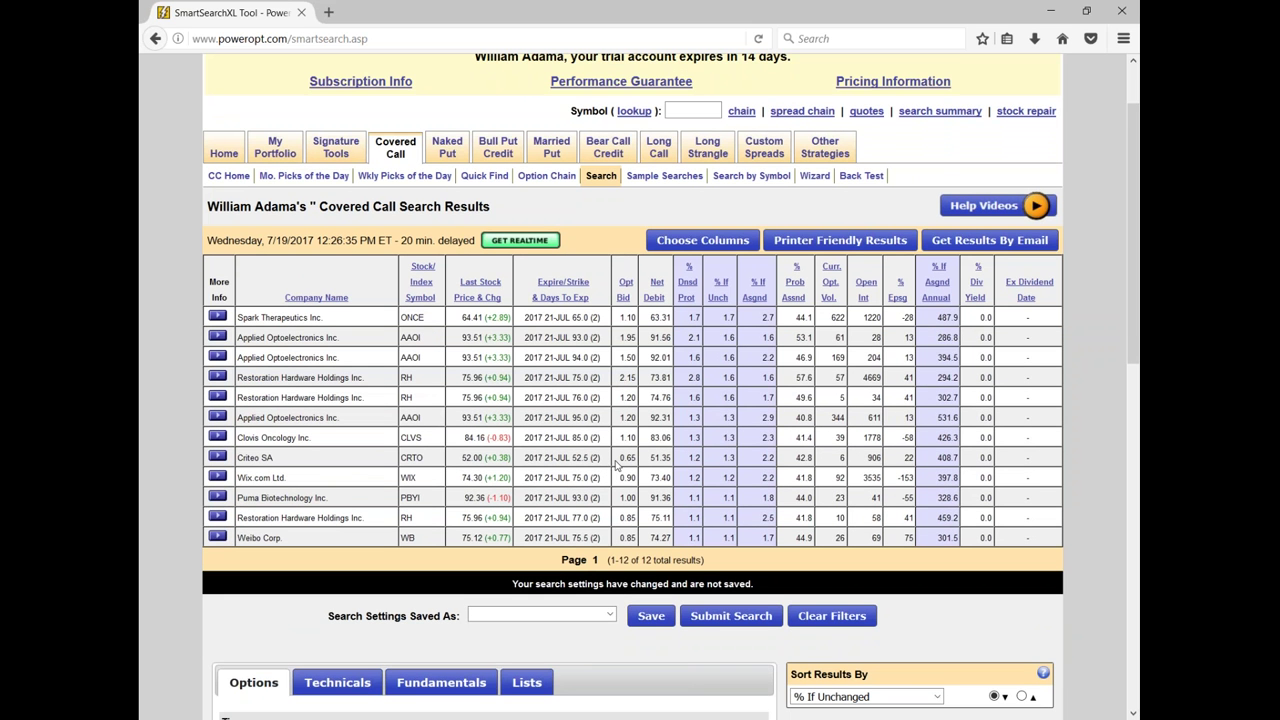
scroll(617, 465, "down", 2)
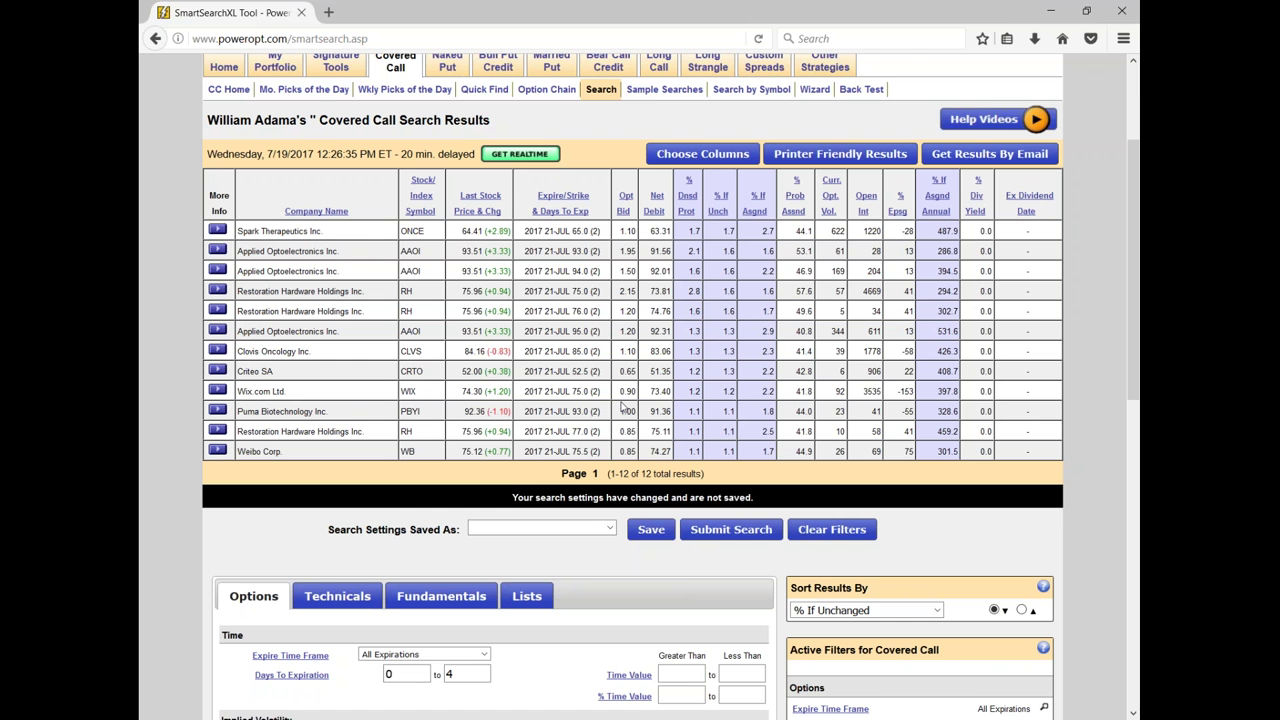
scroll(622, 404, "up", 2)
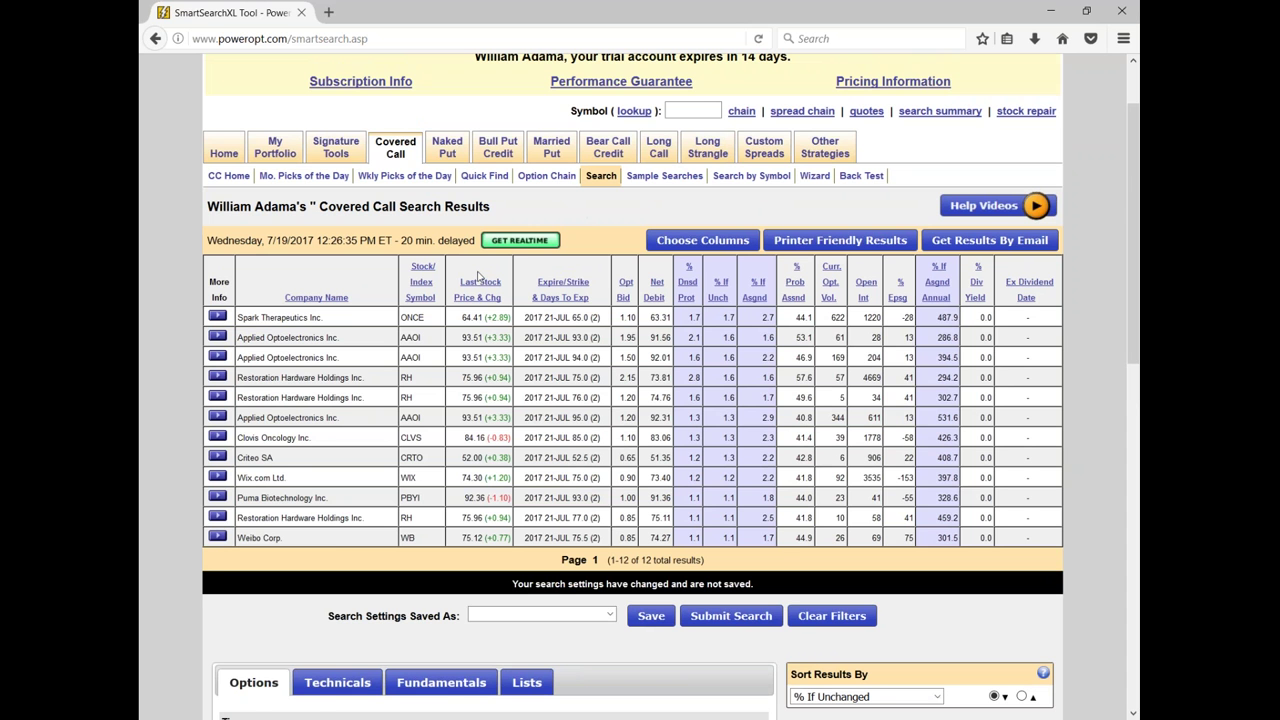
mouse_move(450, 161)
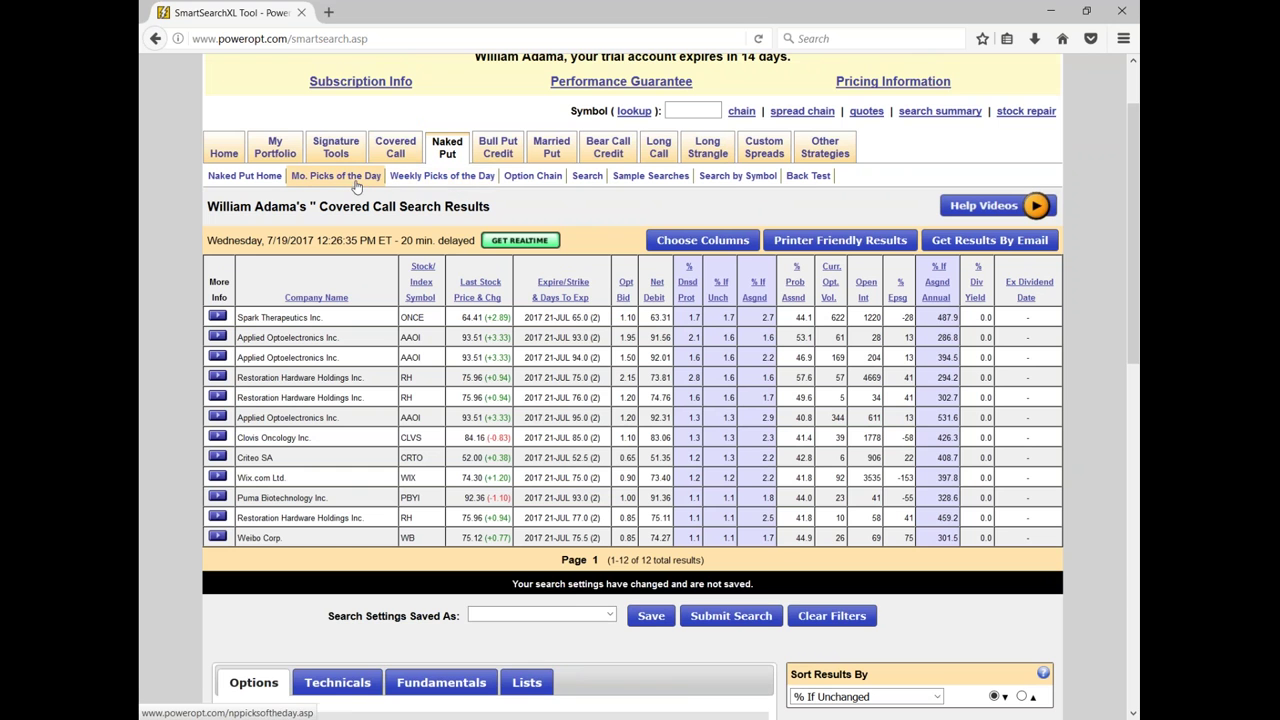
Open the naked put Weekly Picks of the Day and look through its picks
left_click(481, 182)
scroll(590, 445, "down", 4)
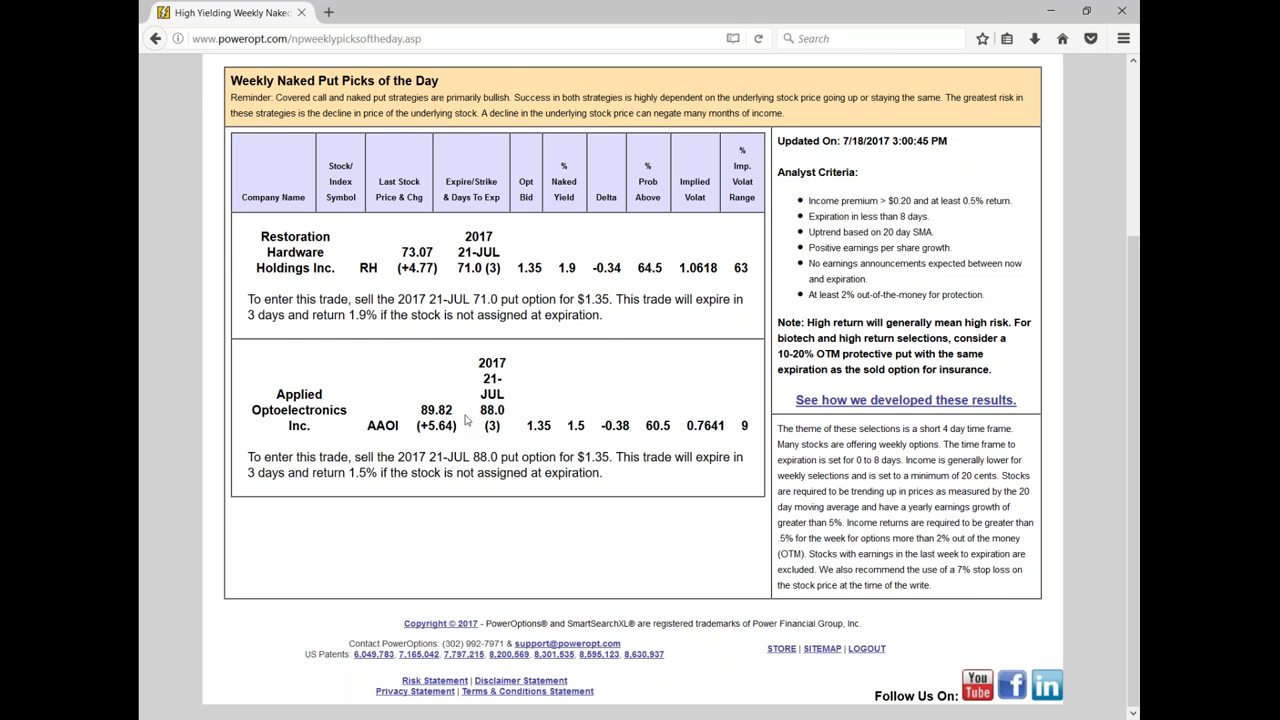
scroll(465, 420, "up", 2)
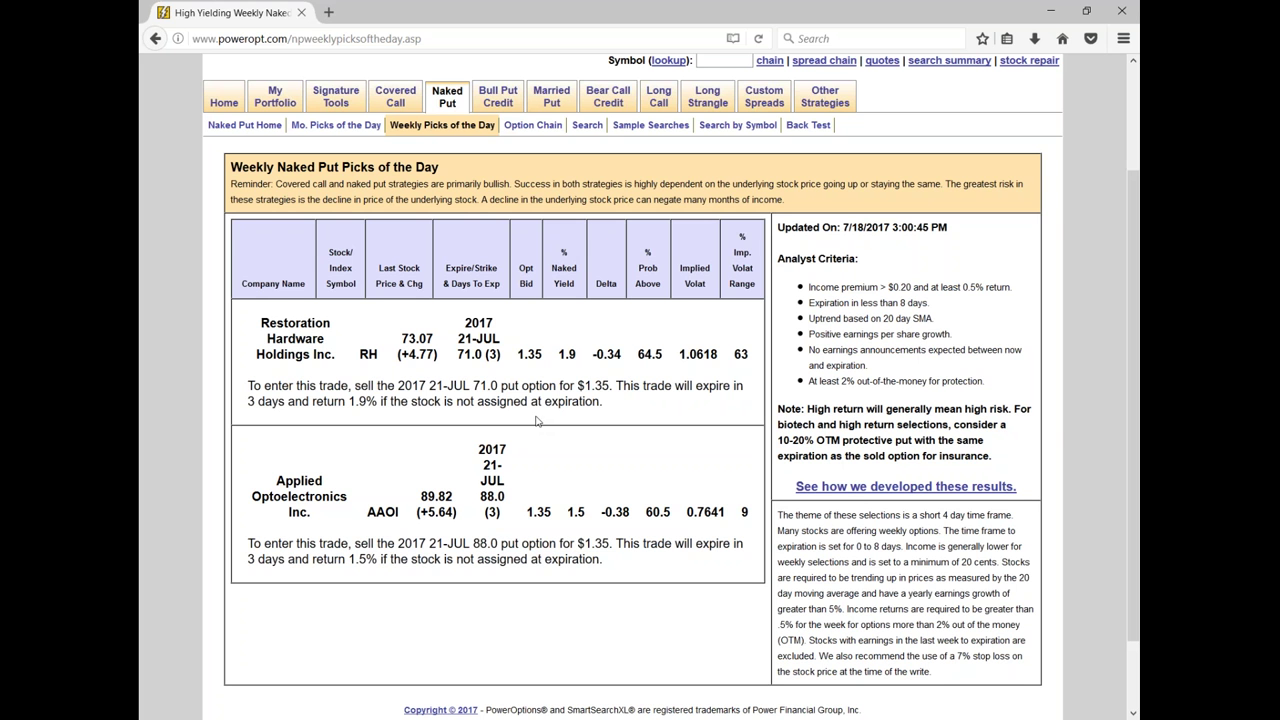
Load the naked put search behind the picks, with 6 results and Fundamentals filters showing Stock Price 9–200
left_click(588, 127)
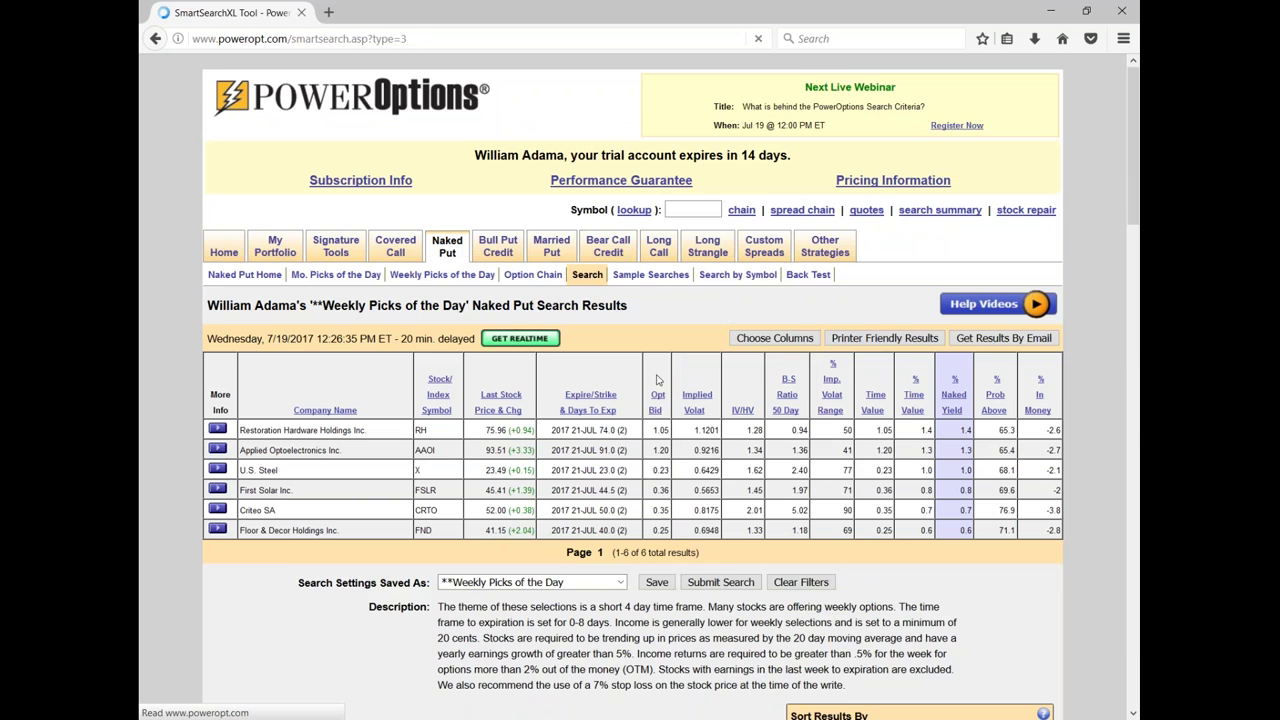
scroll(657, 378, "down", 2)
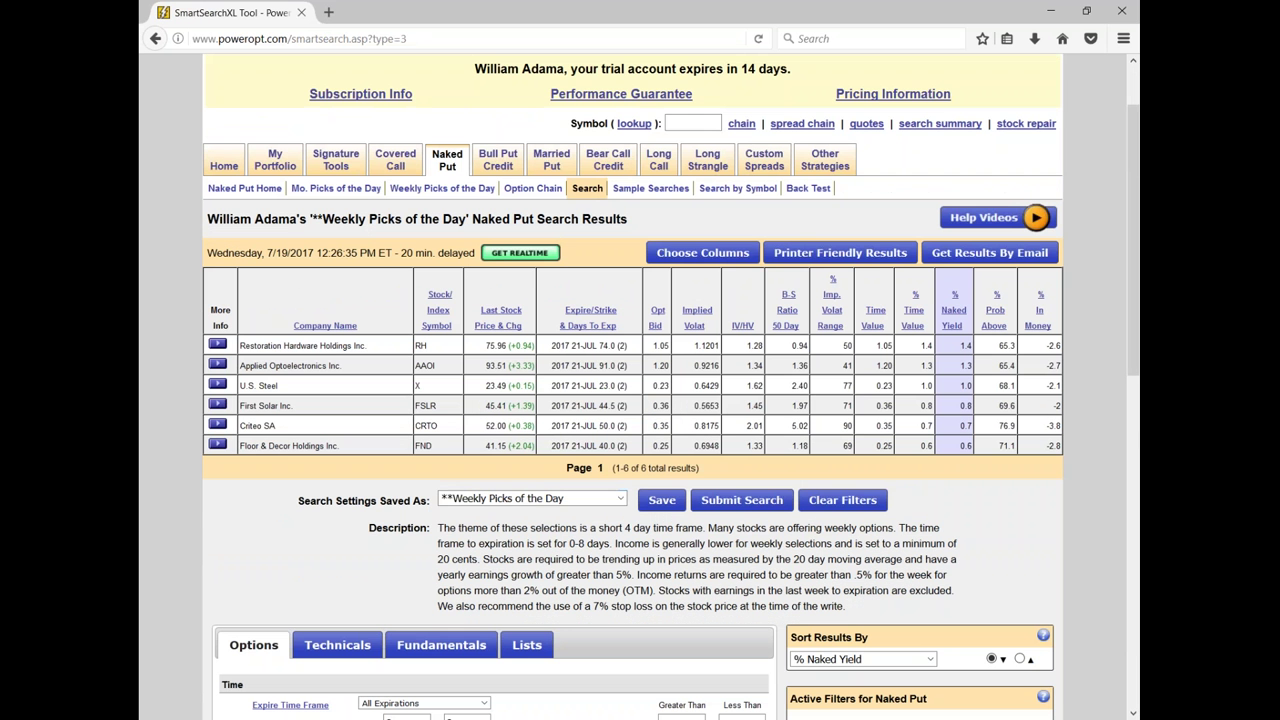
double_click(495, 385)
scroll(477, 366, "down", 5)
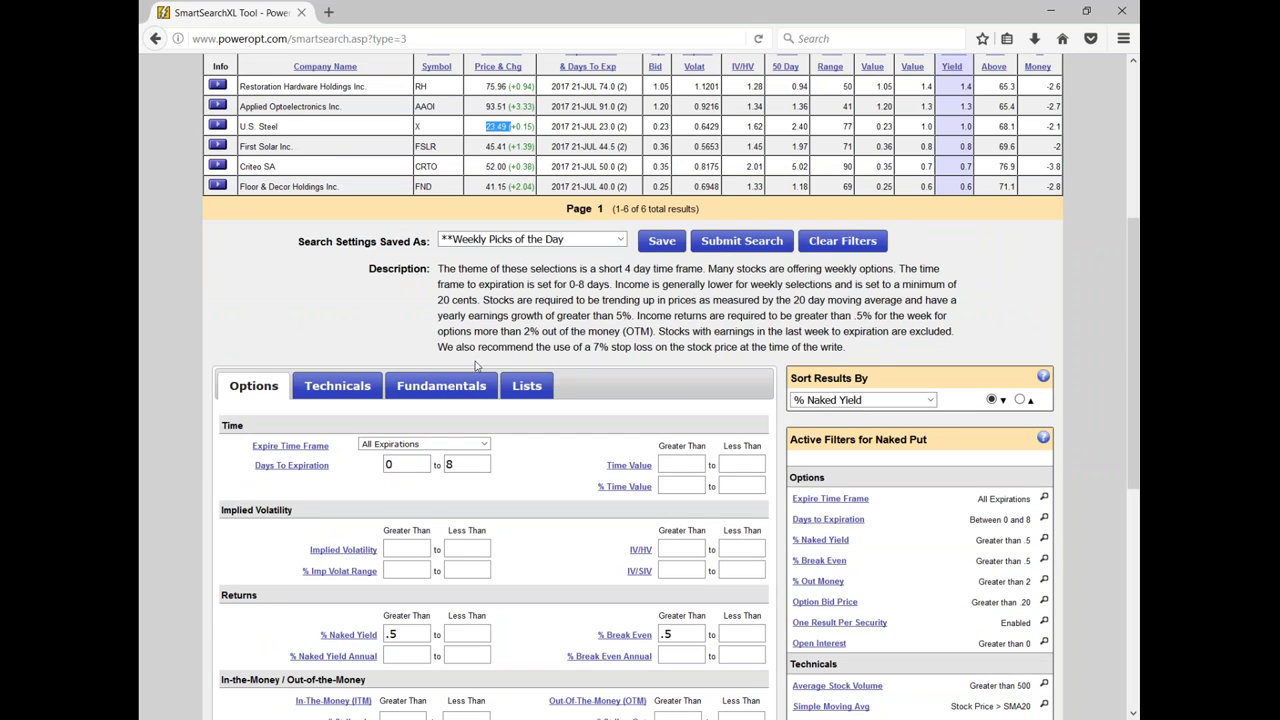
left_click(441, 385)
double_click(457, 464)
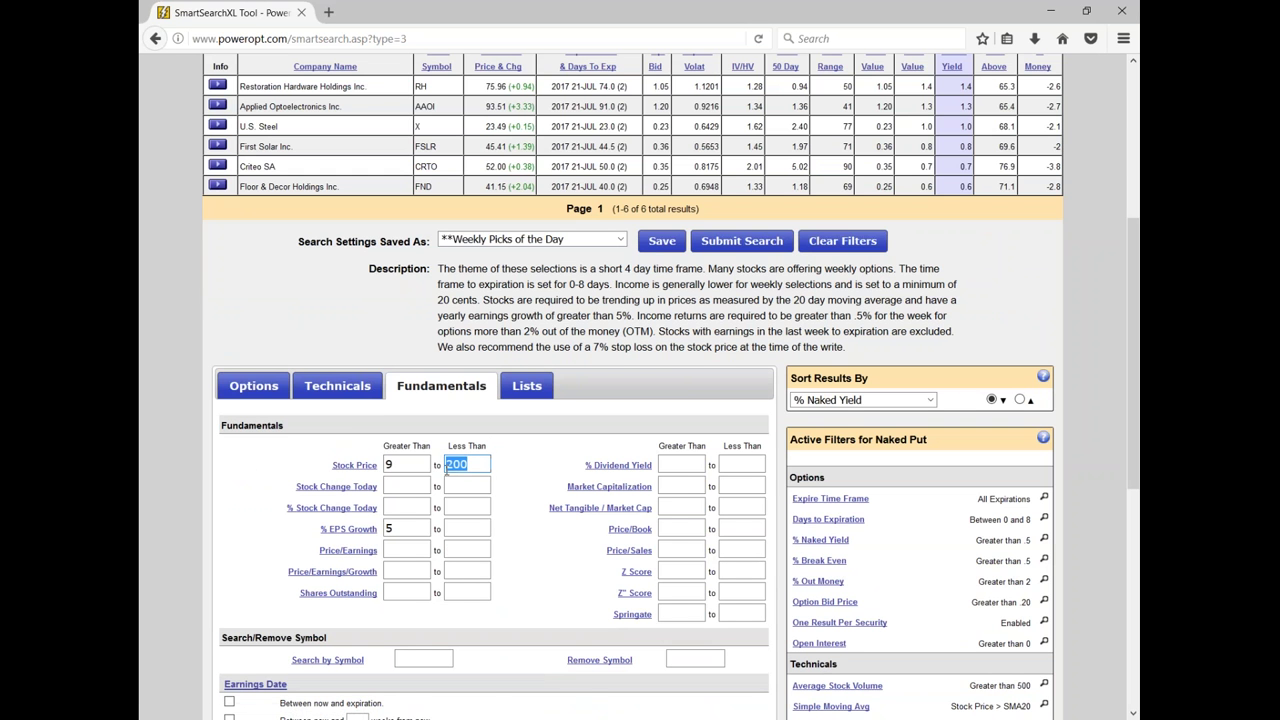
key("BackSpace")
type("50")
left_click(742, 240)
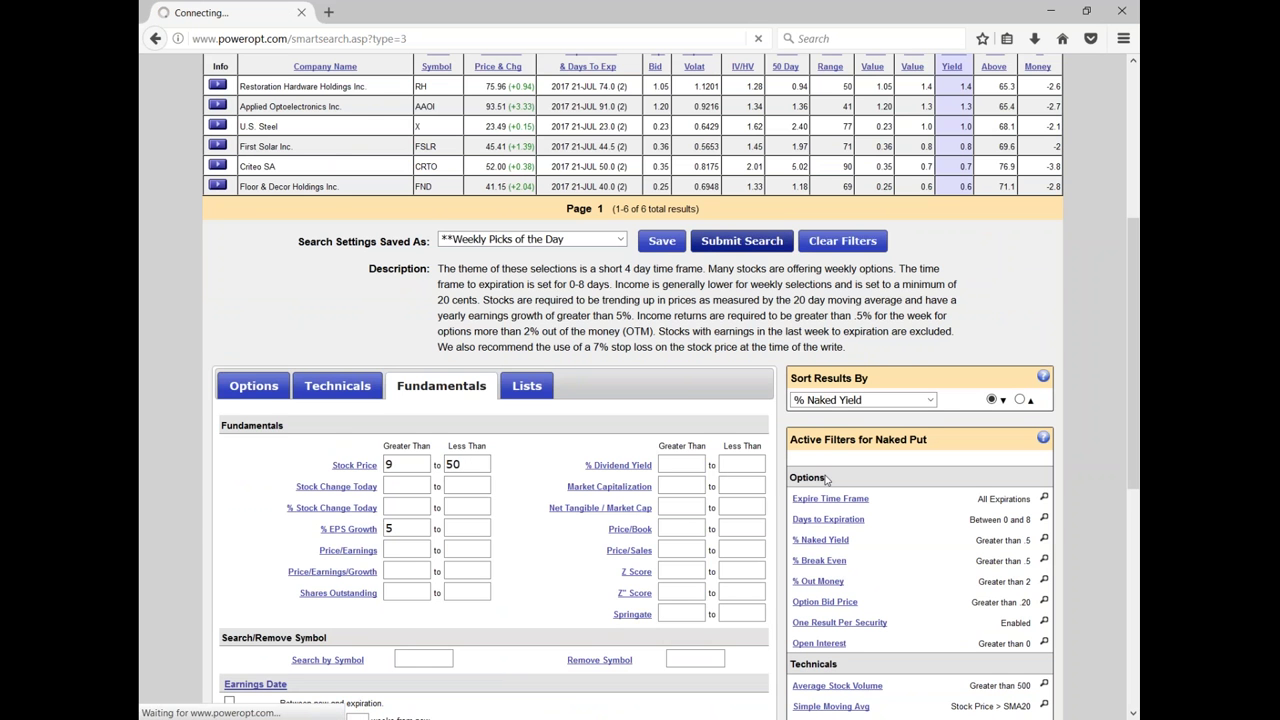
scroll(812, 408, "down", 3)
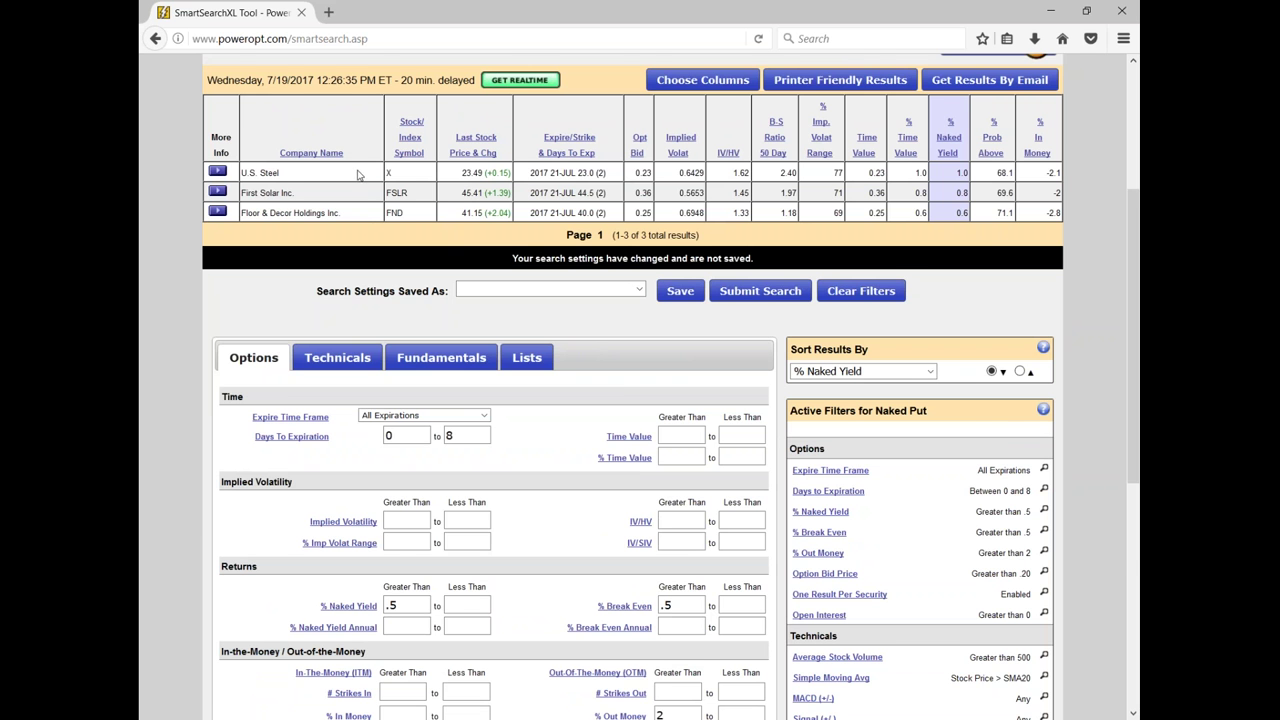
scroll(621, 398, "down", 3)
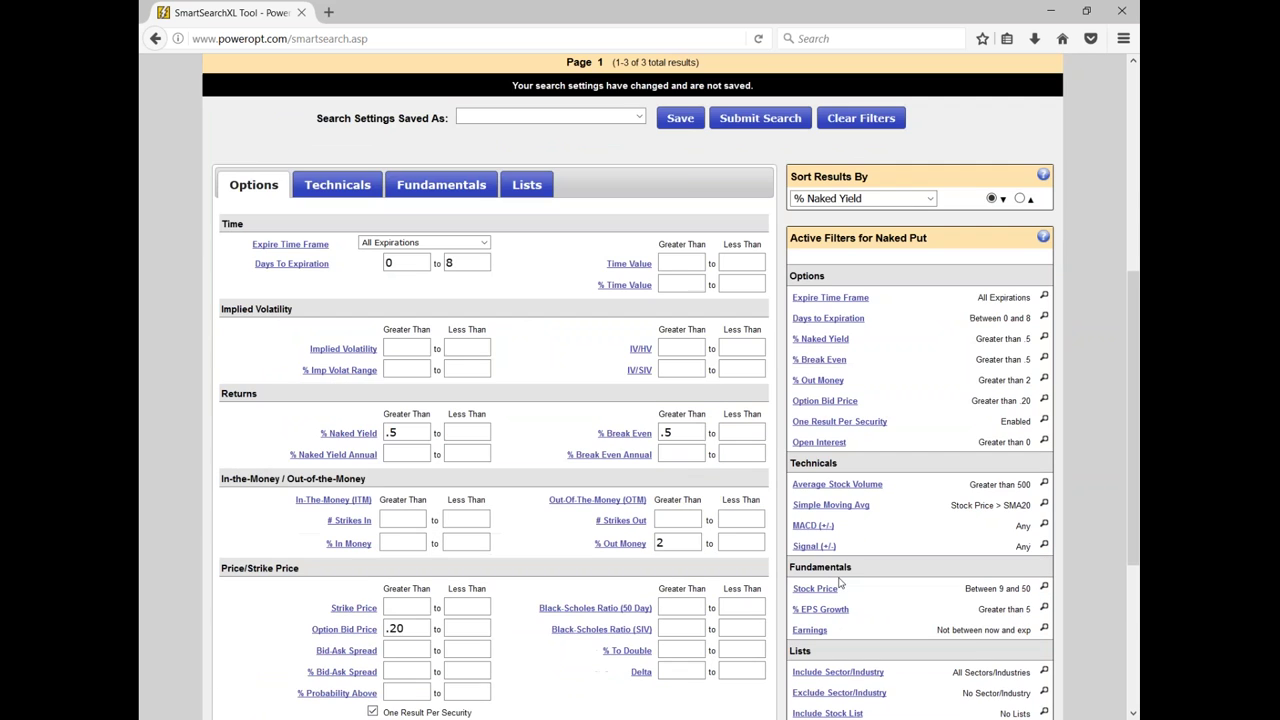
double_click(943, 630)
left_click_drag(943, 630, 1030, 610)
left_click(907, 625)
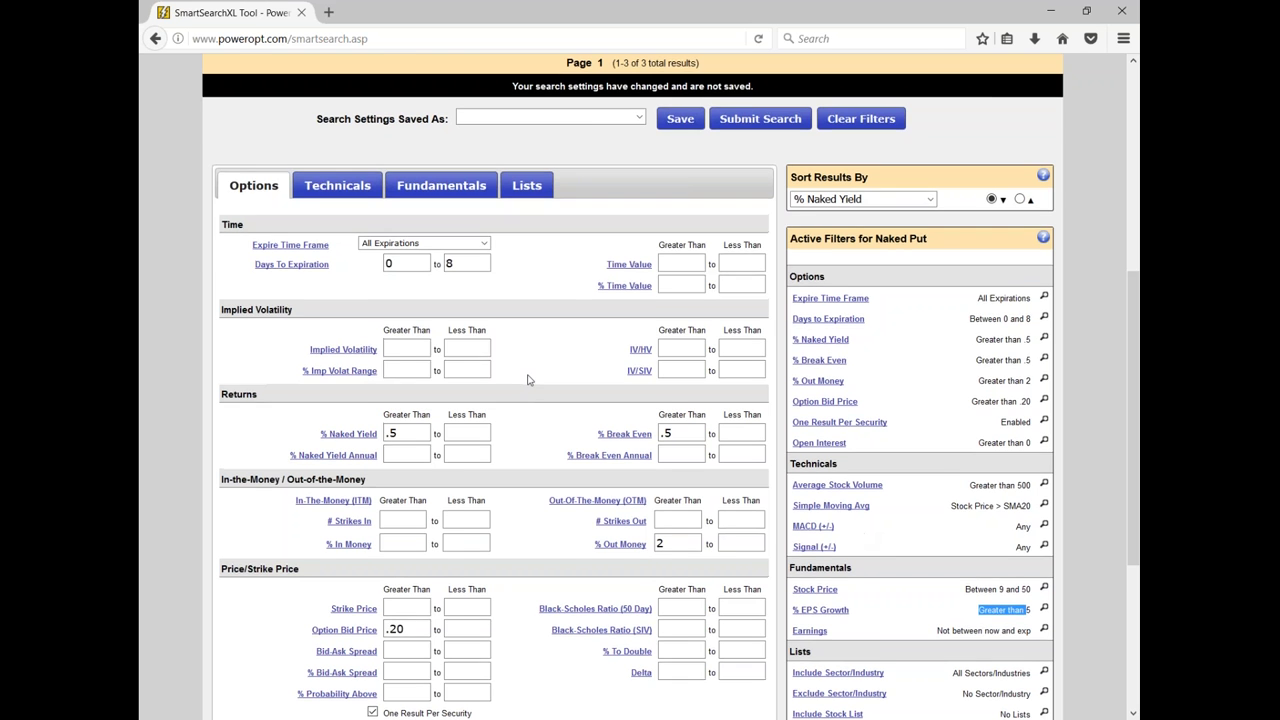
scroll(530, 378, "up", 2)
scroll(545, 411, "up", 4)
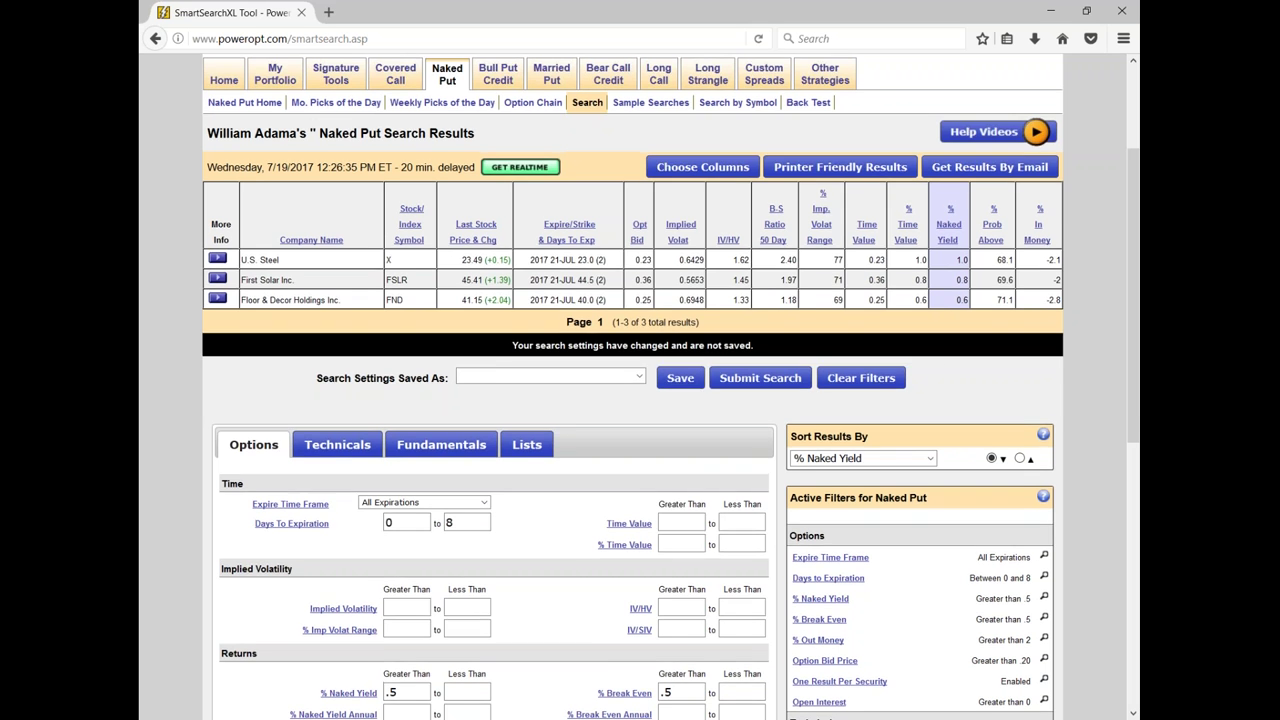
scroll(640, 400, "up", 2)
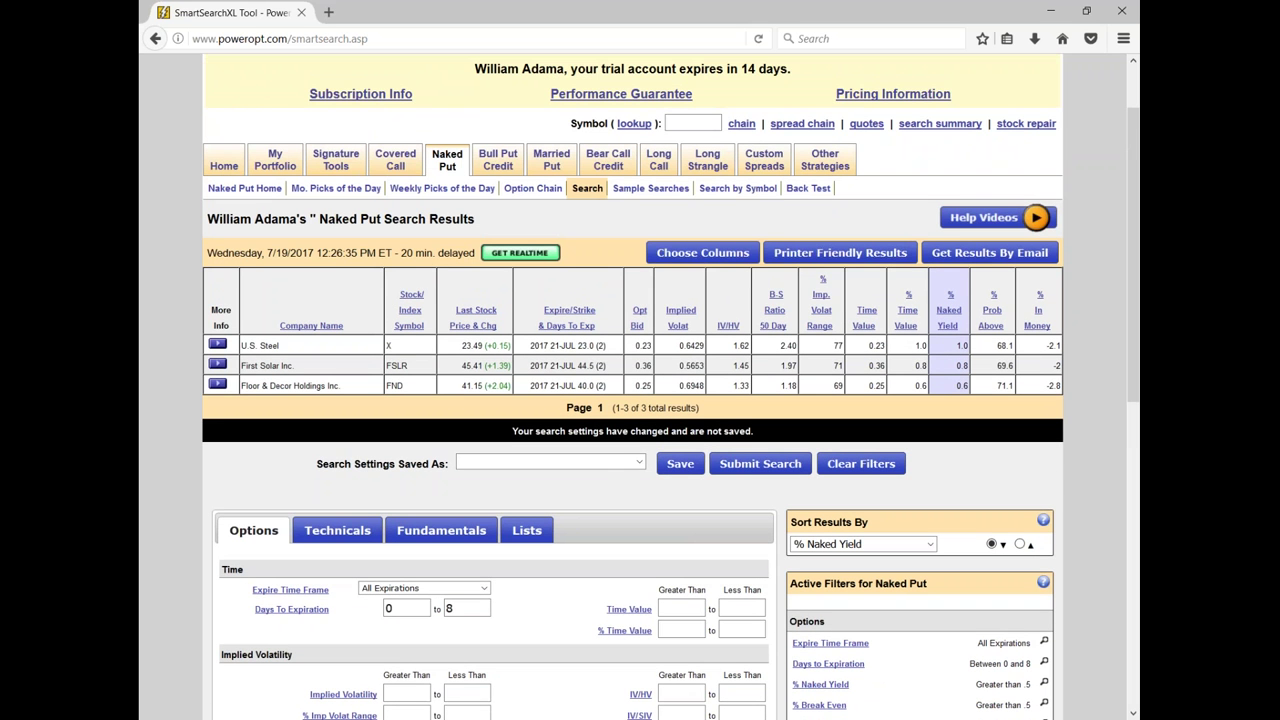
mouse_move(659, 168)
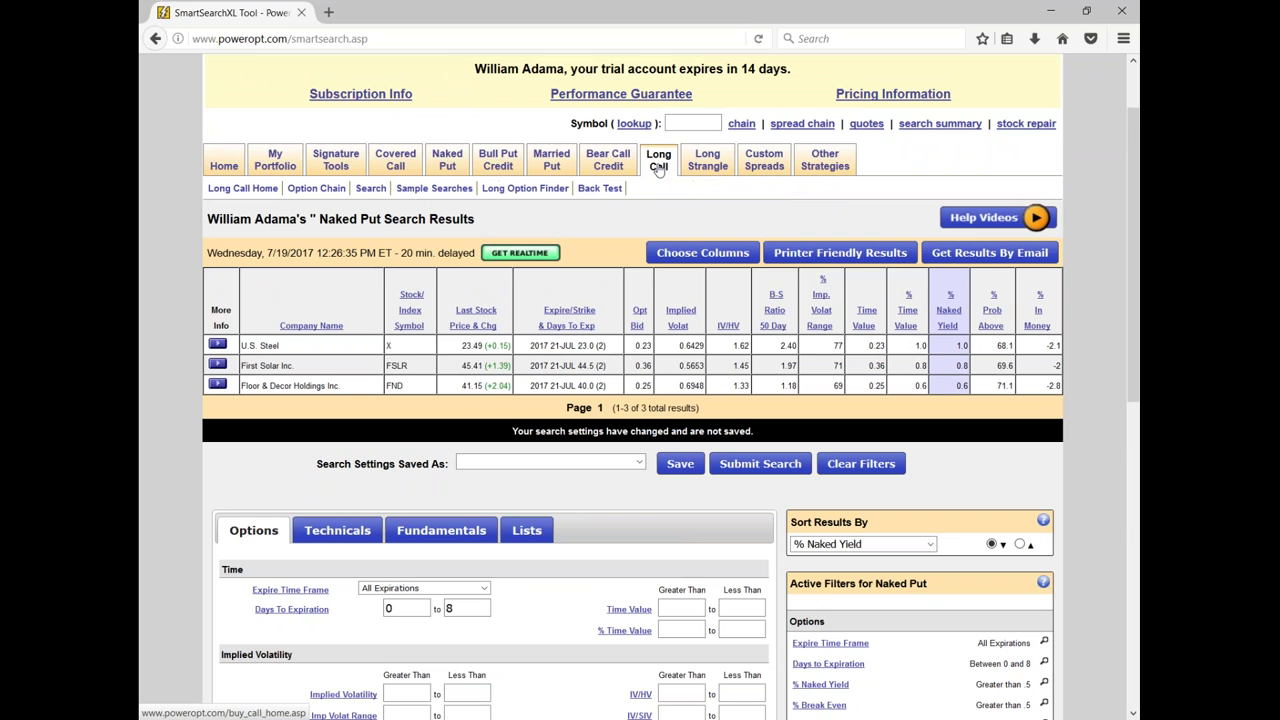
Show the Long Call Sample Searches list and highlight the Current Option Volume and Calls to buy descriptions
left_click(659, 168)
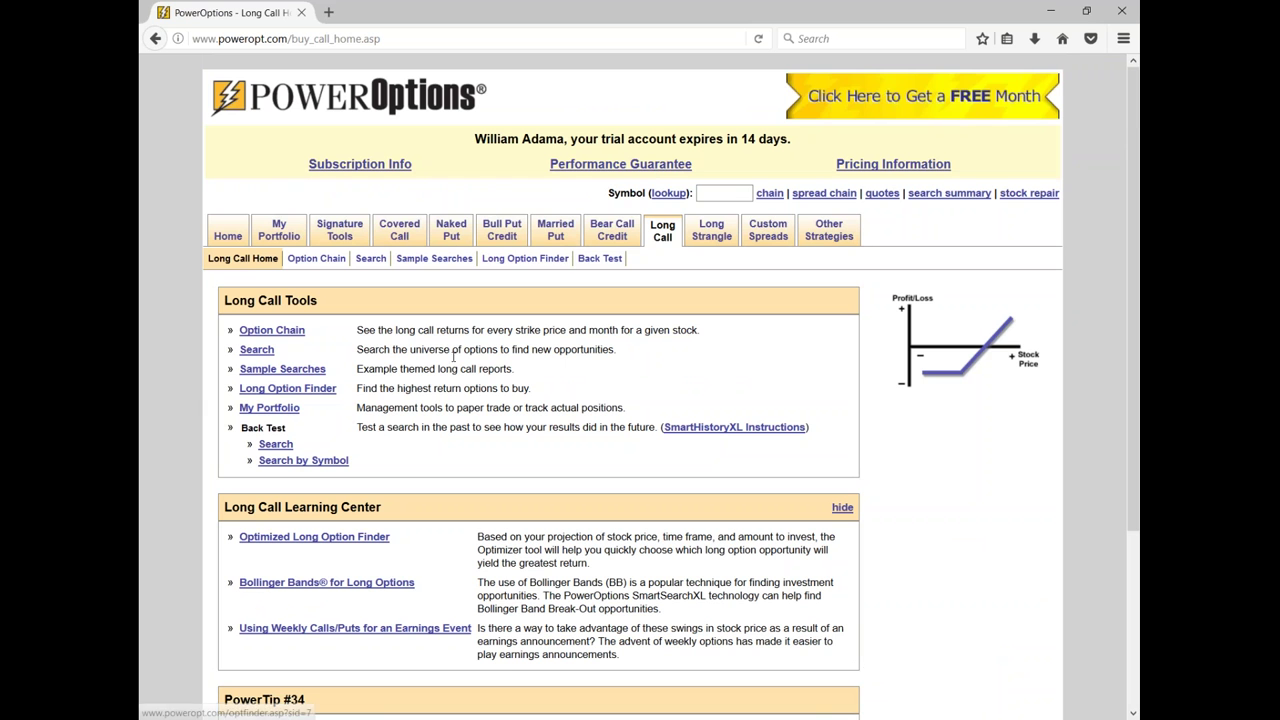
left_click(454, 259)
scroll(376, 457, "down", 1)
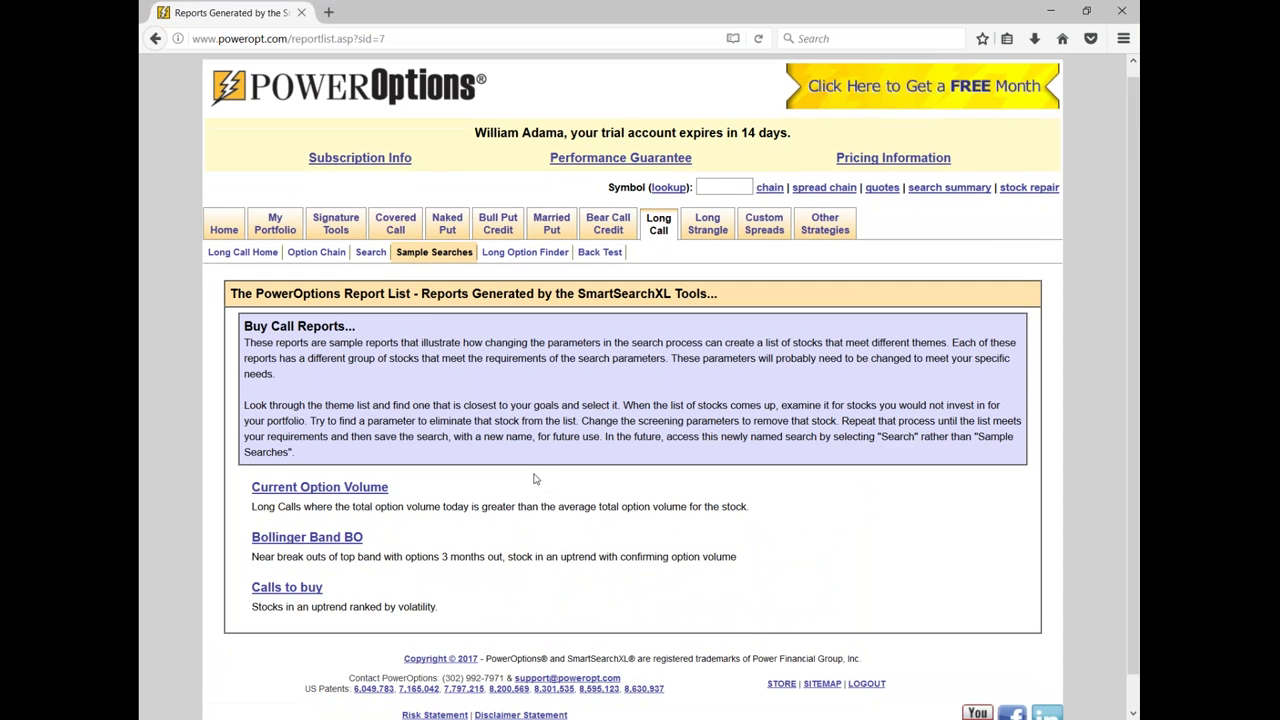
left_click_drag(311, 472, 766, 485)
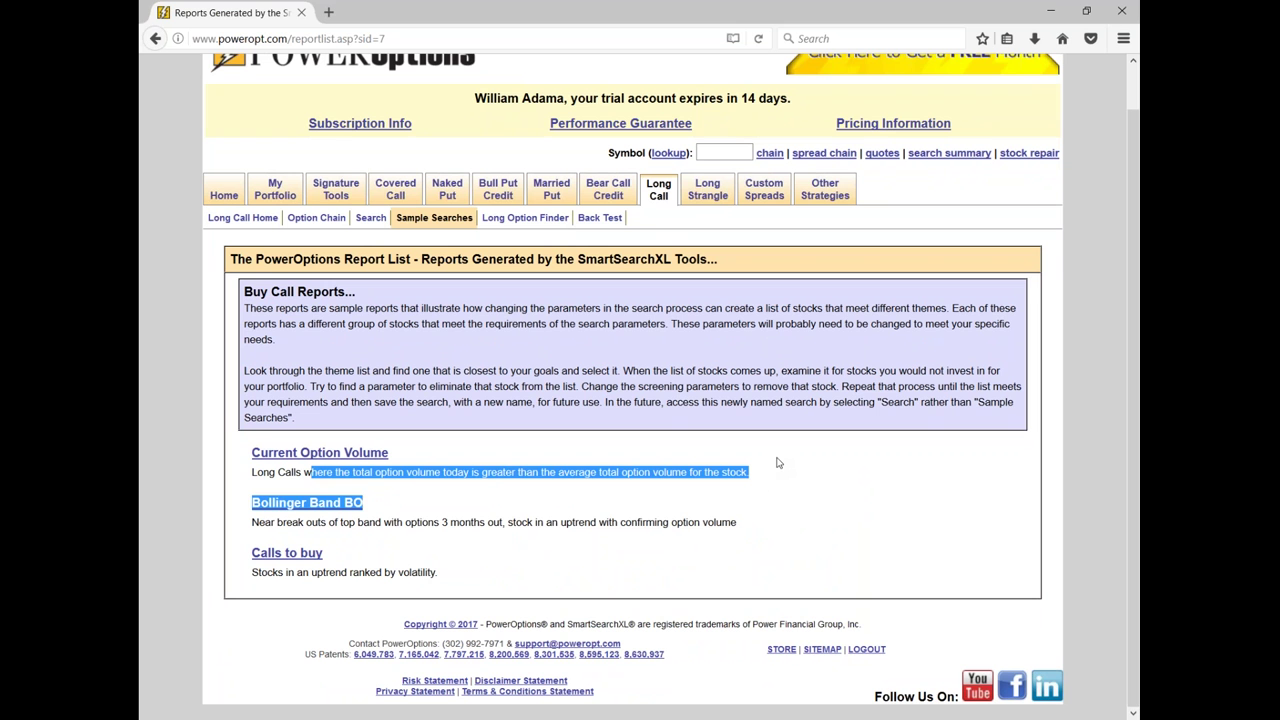
left_click(558, 515)
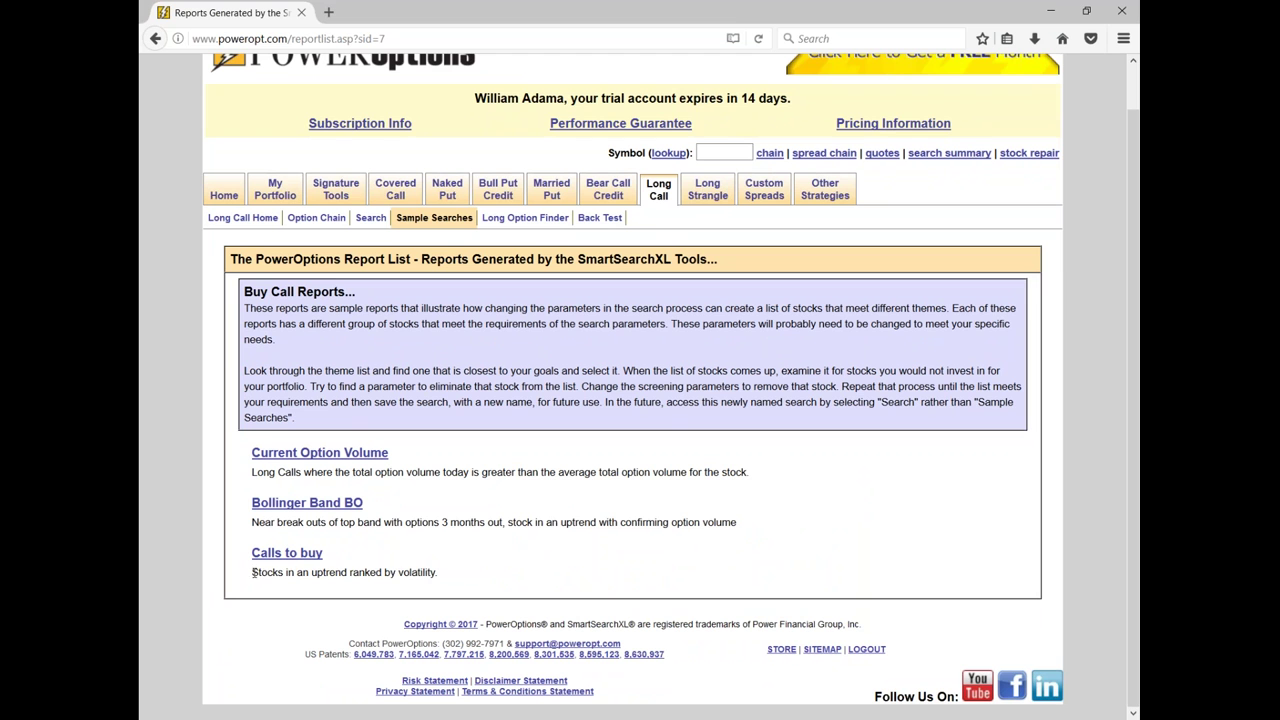
left_click_drag(254, 572, 510, 578)
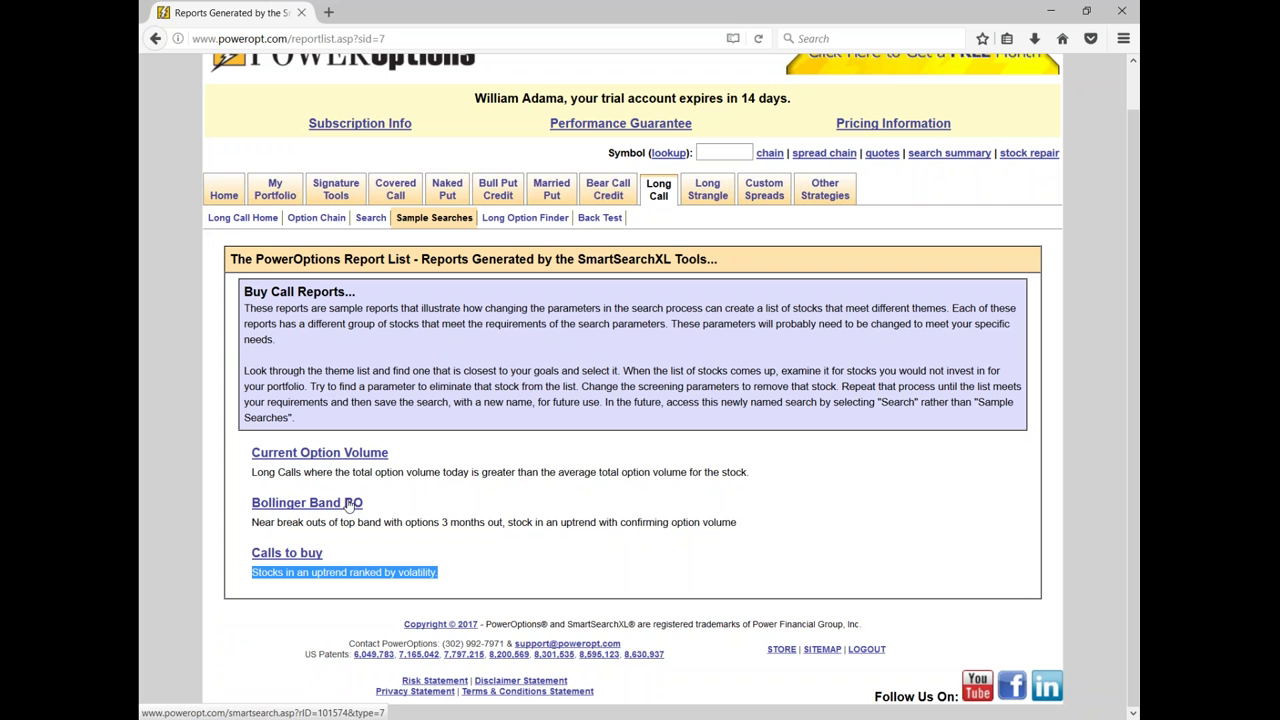
Run the Bollinger Band BO sample search, keep the Bollinger Bands saved settings, and read its description
left_click(370, 217)
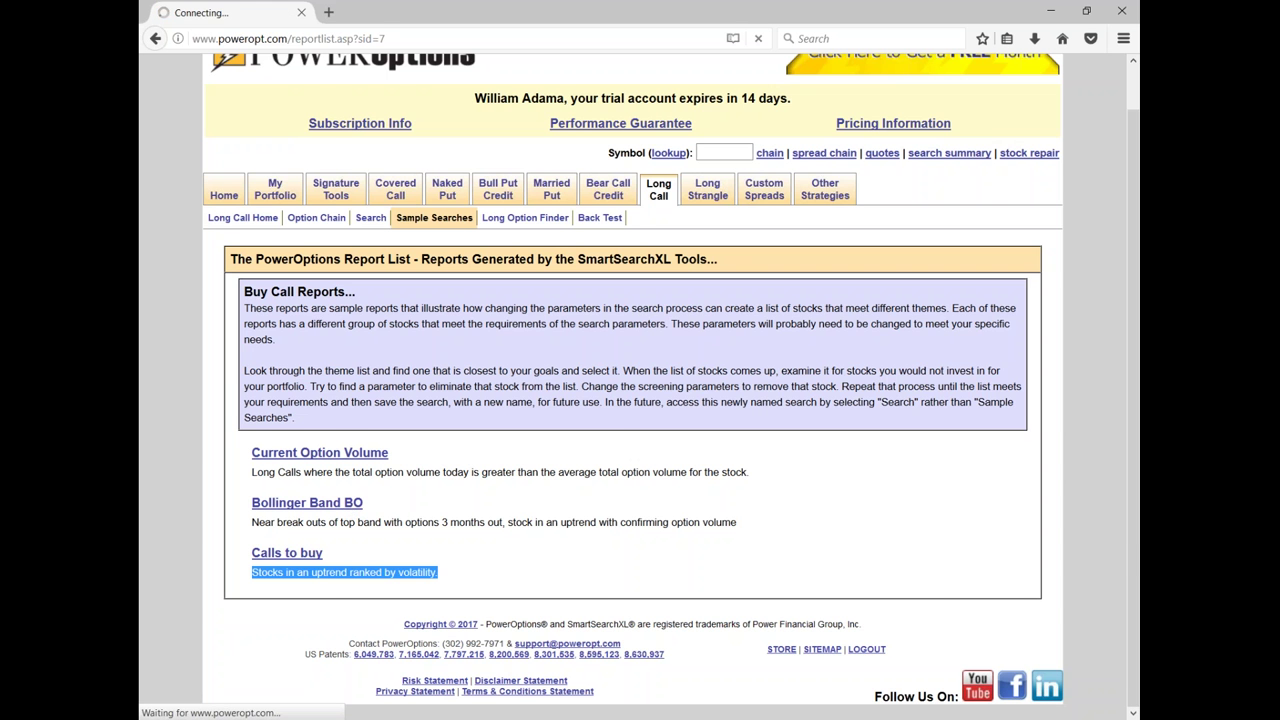
scroll(624, 430, "down", 7)
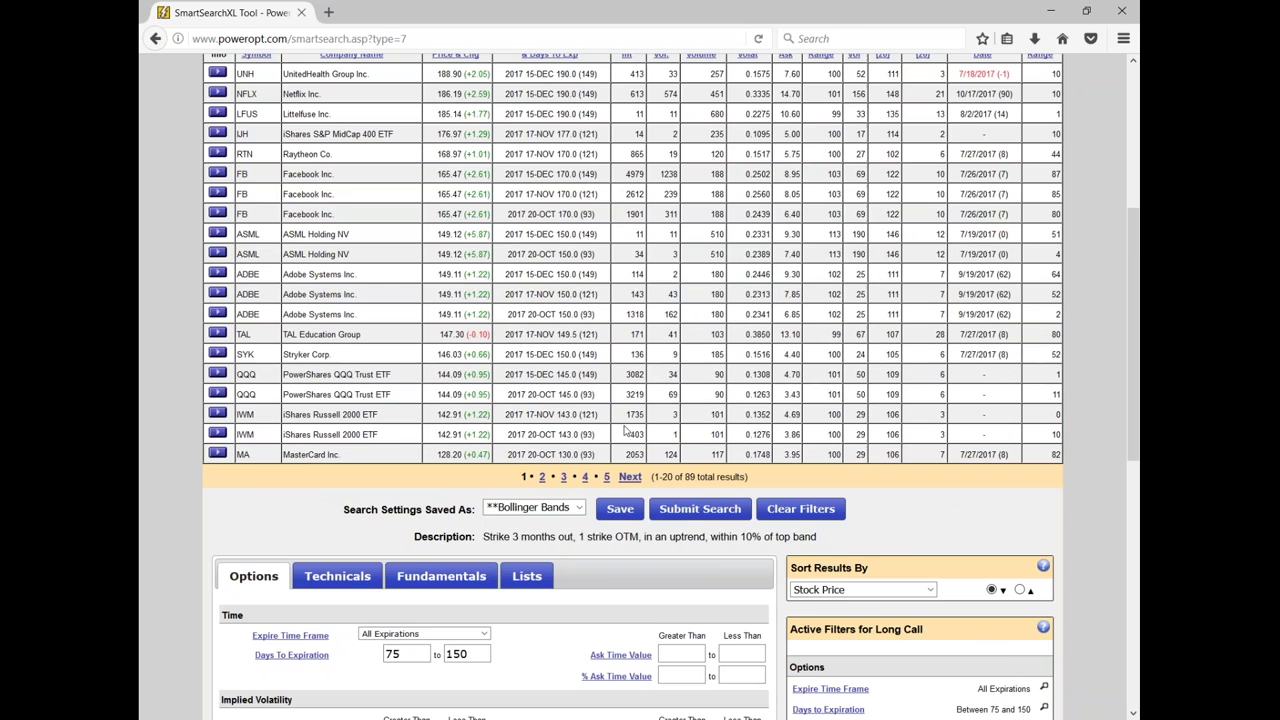
scroll(624, 430, "down", 2)
left_click(535, 421)
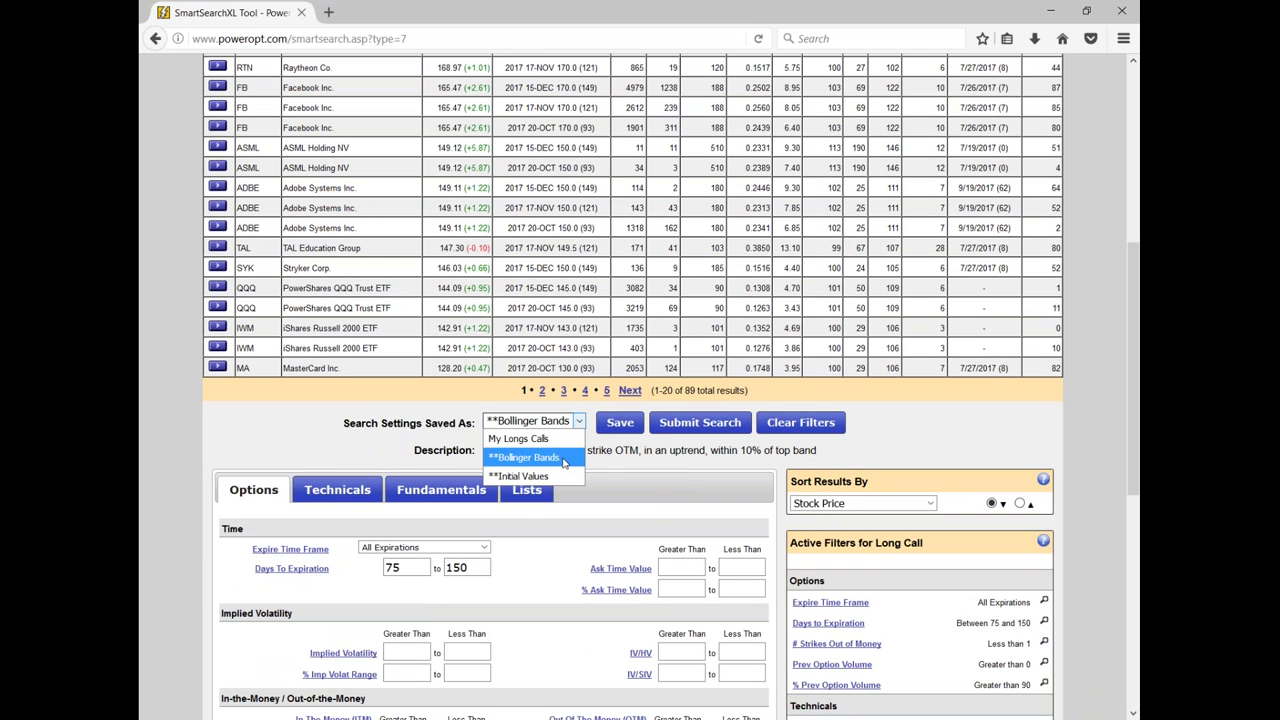
left_click(530, 457)
left_click_drag(483, 452, 826, 456)
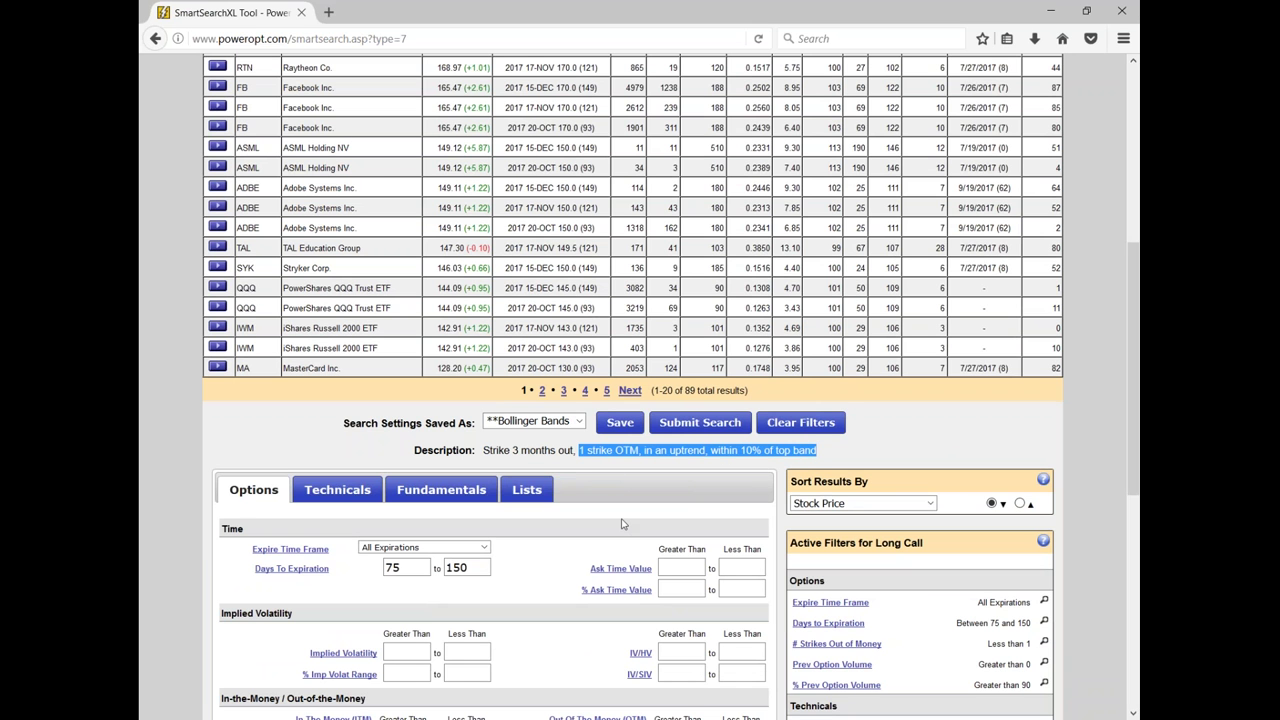
left_click(616, 510)
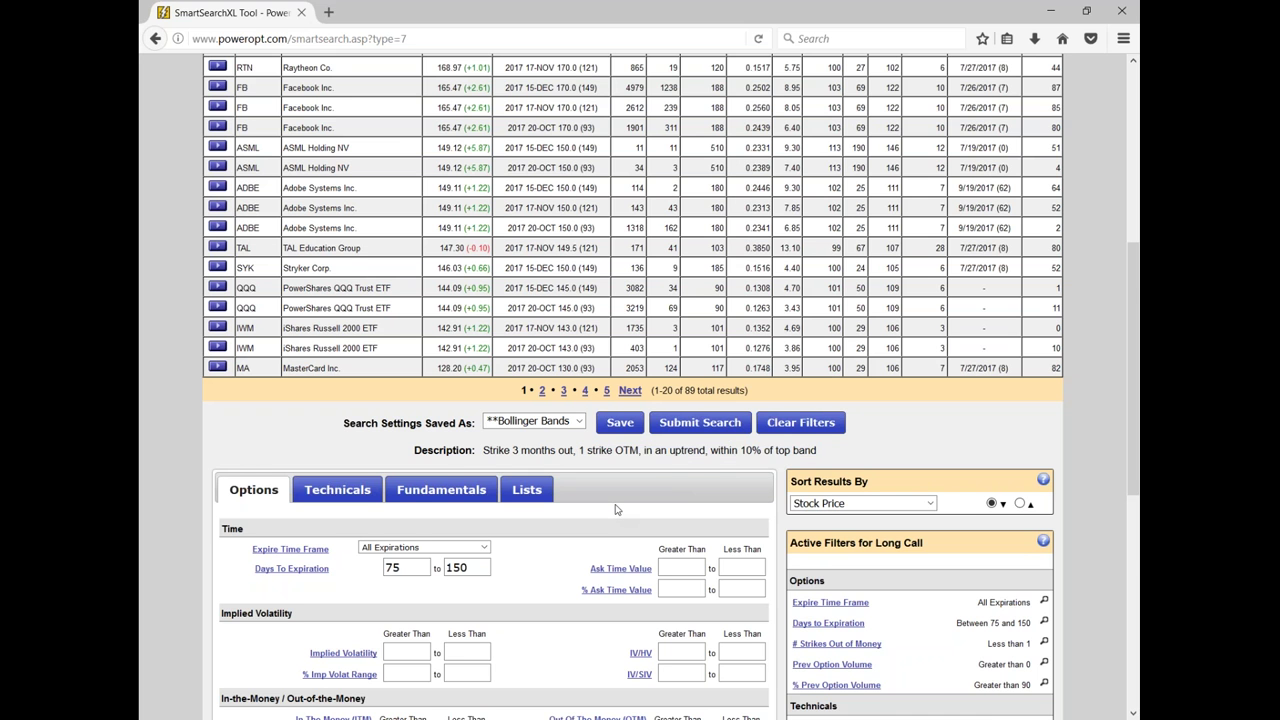
Scroll through the Bollinger Bands search's 89 results and active filters
scroll(616, 510, "down", 3)
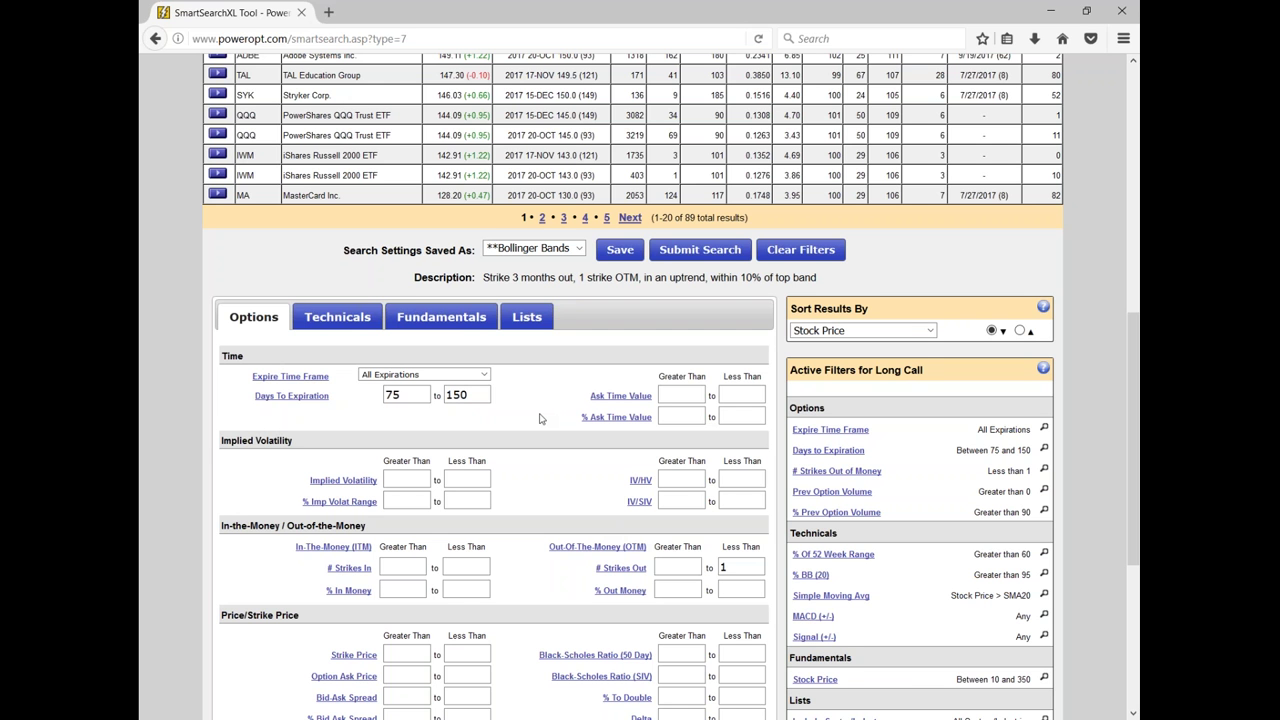
scroll(540, 418, "down", 3)
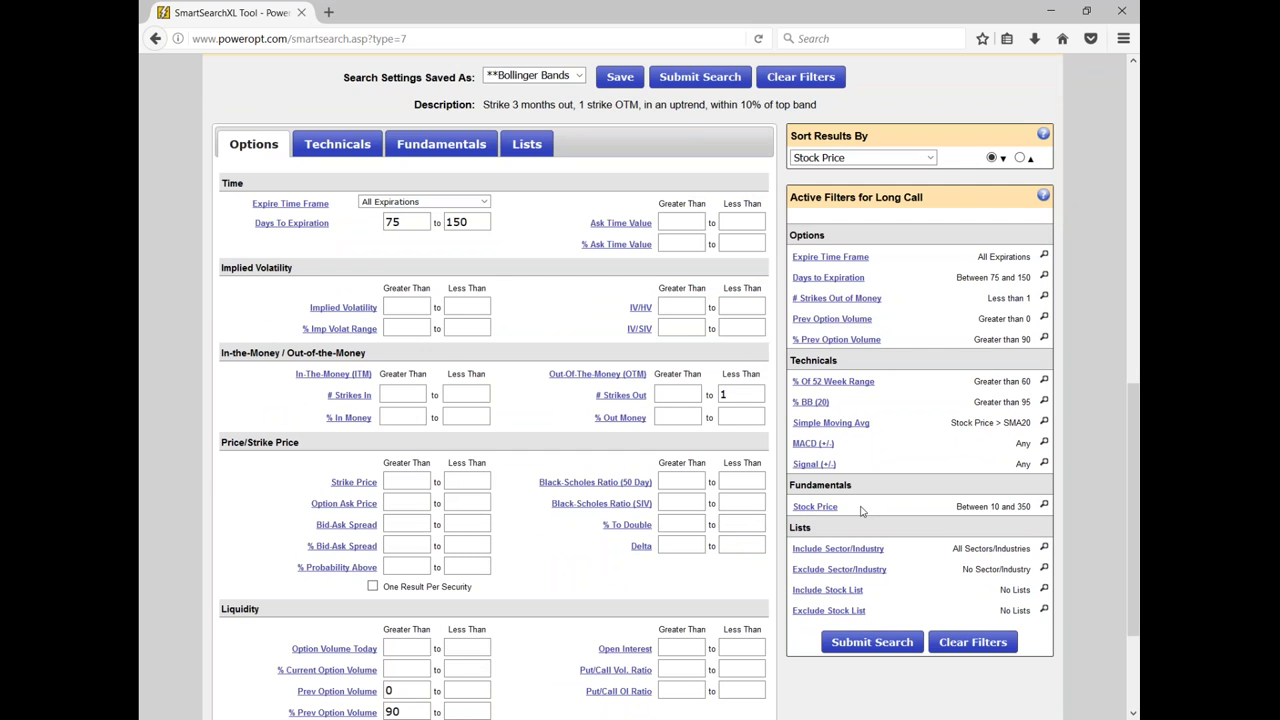
scroll(535, 390, "up", 3)
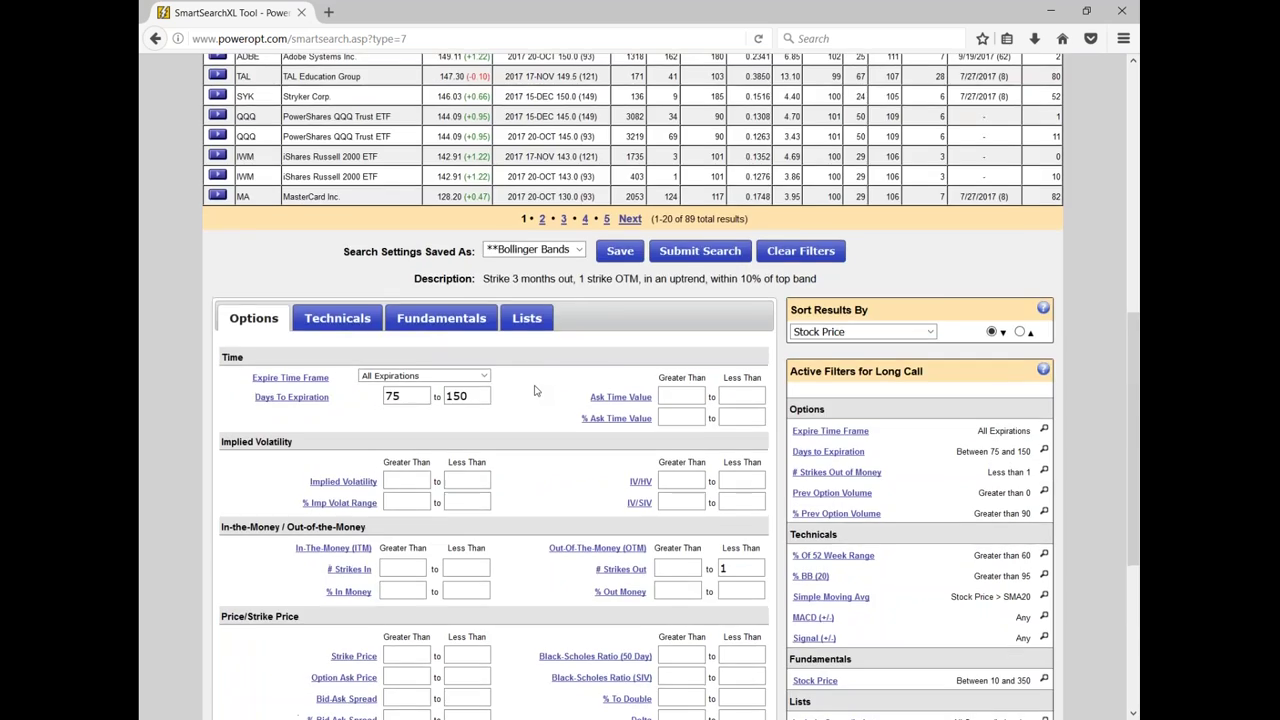
scroll(535, 390, "up", 8)
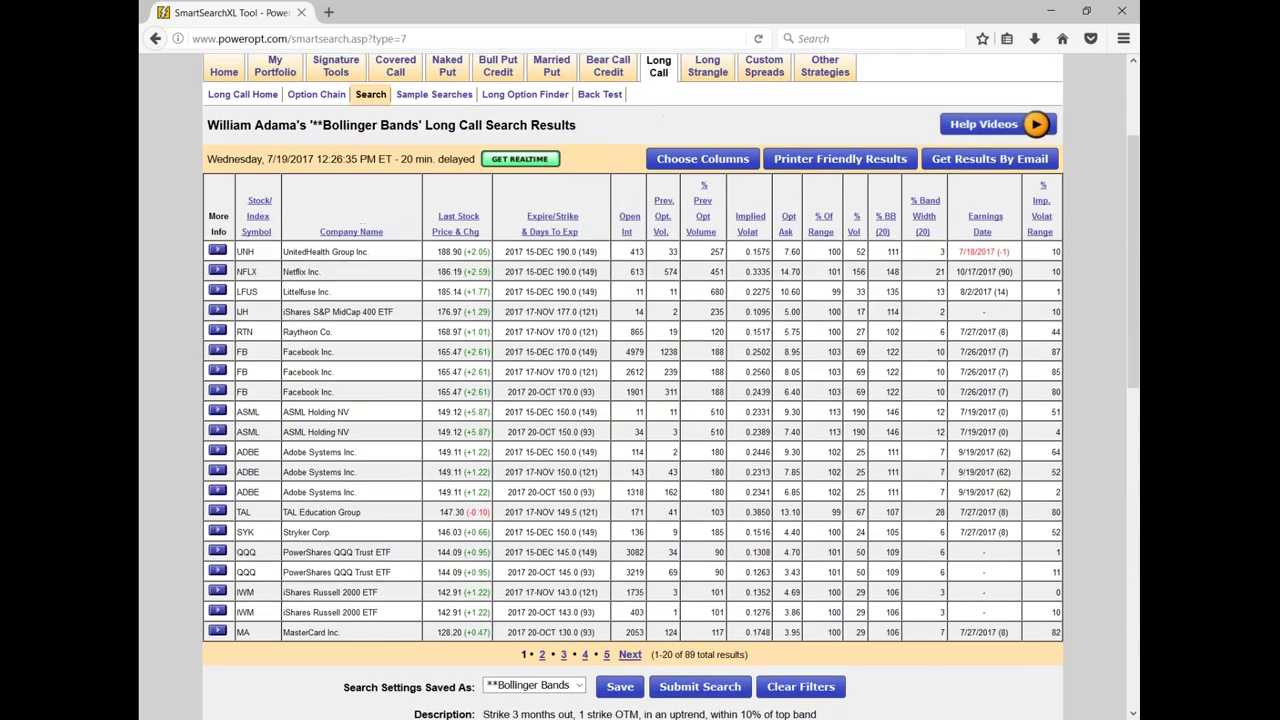
scroll(600, 390, "up", 2)
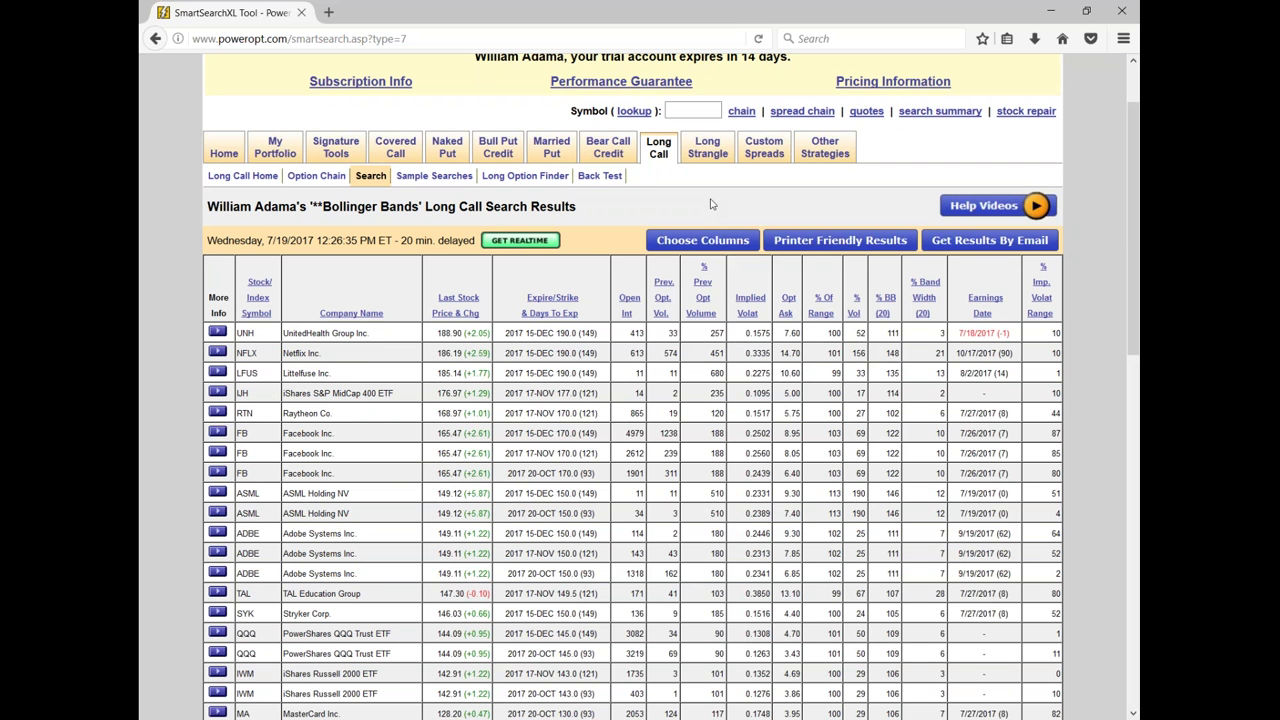
mouse_move(498, 147)
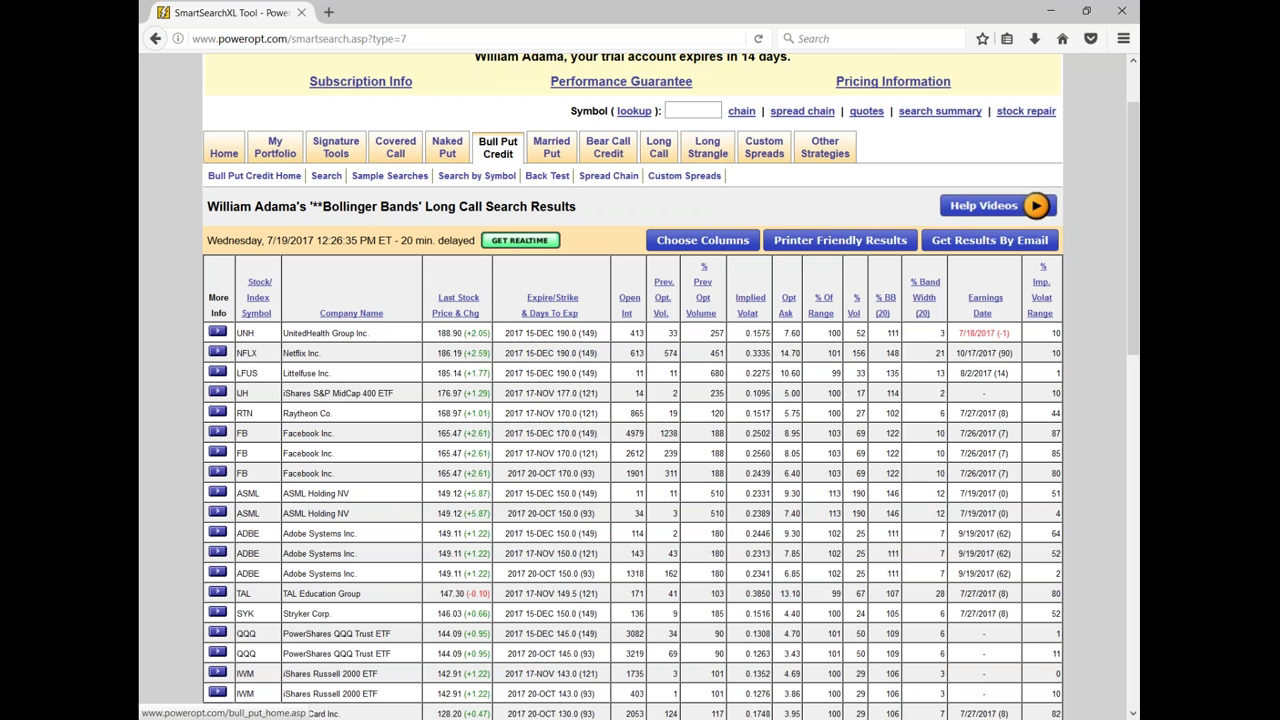
Show the Bull Put Credit sample searches: ETF Bull Put, Five Star Bull Put and Safety First Bull Put
left_click(254, 175)
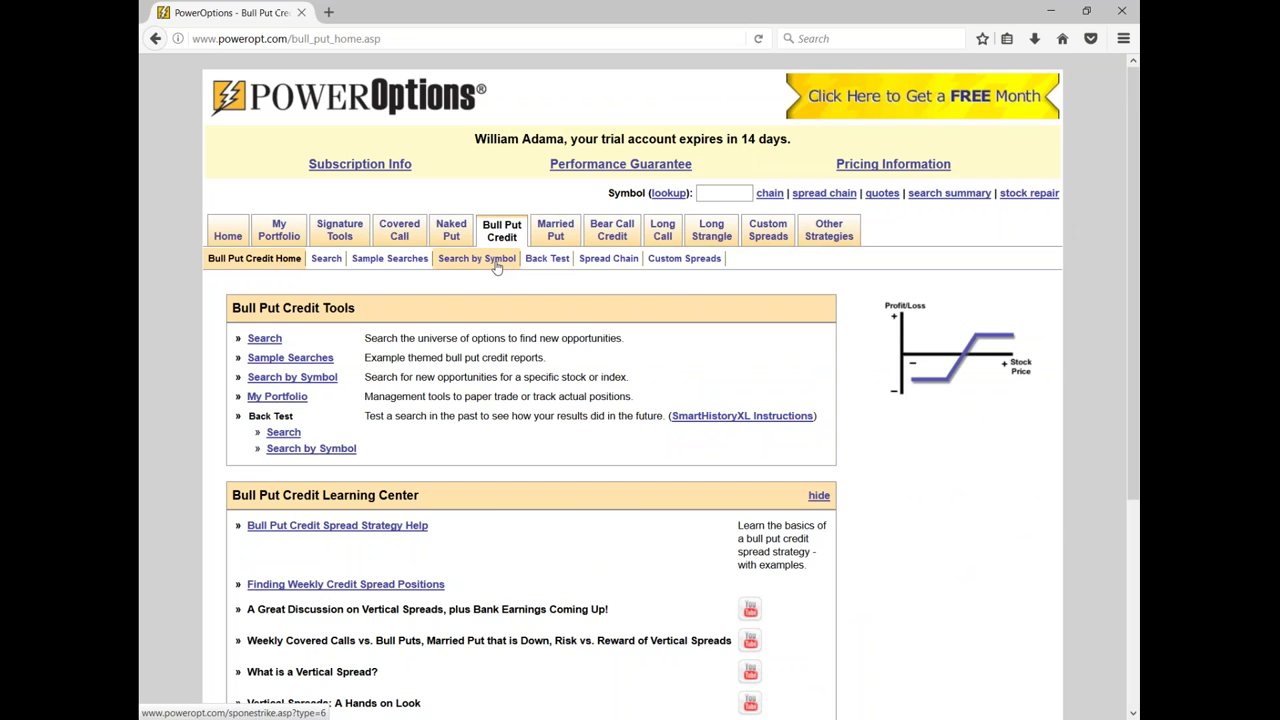
left_click(389, 258)
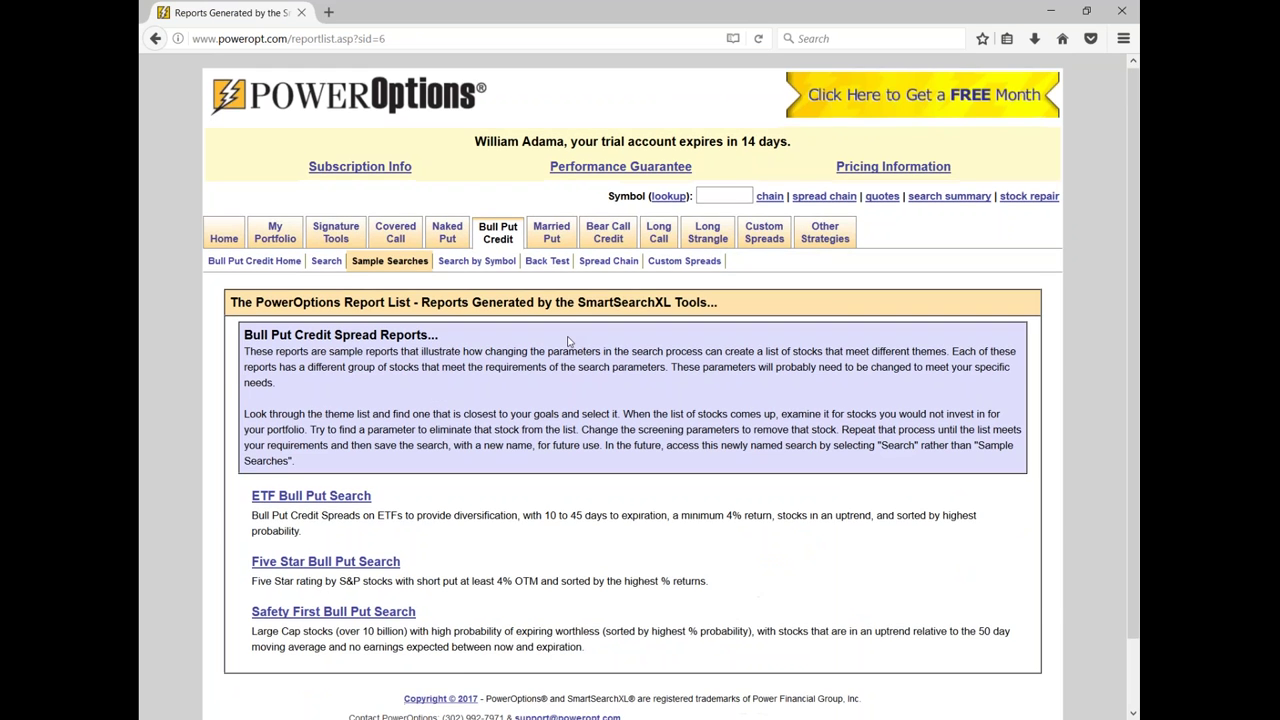
scroll(395, 432, "down", 1)
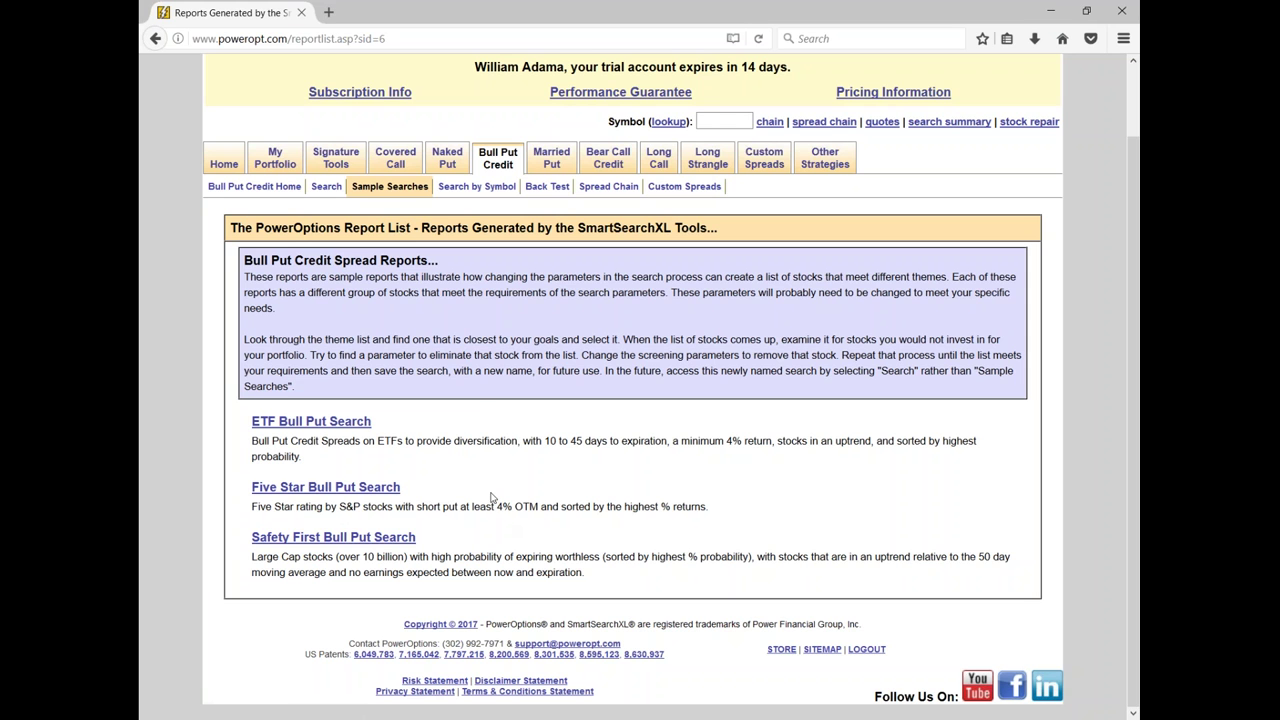
Load the Bull Put Credit search with Weekly Bull Puts settings and read its description
left_click(327, 188)
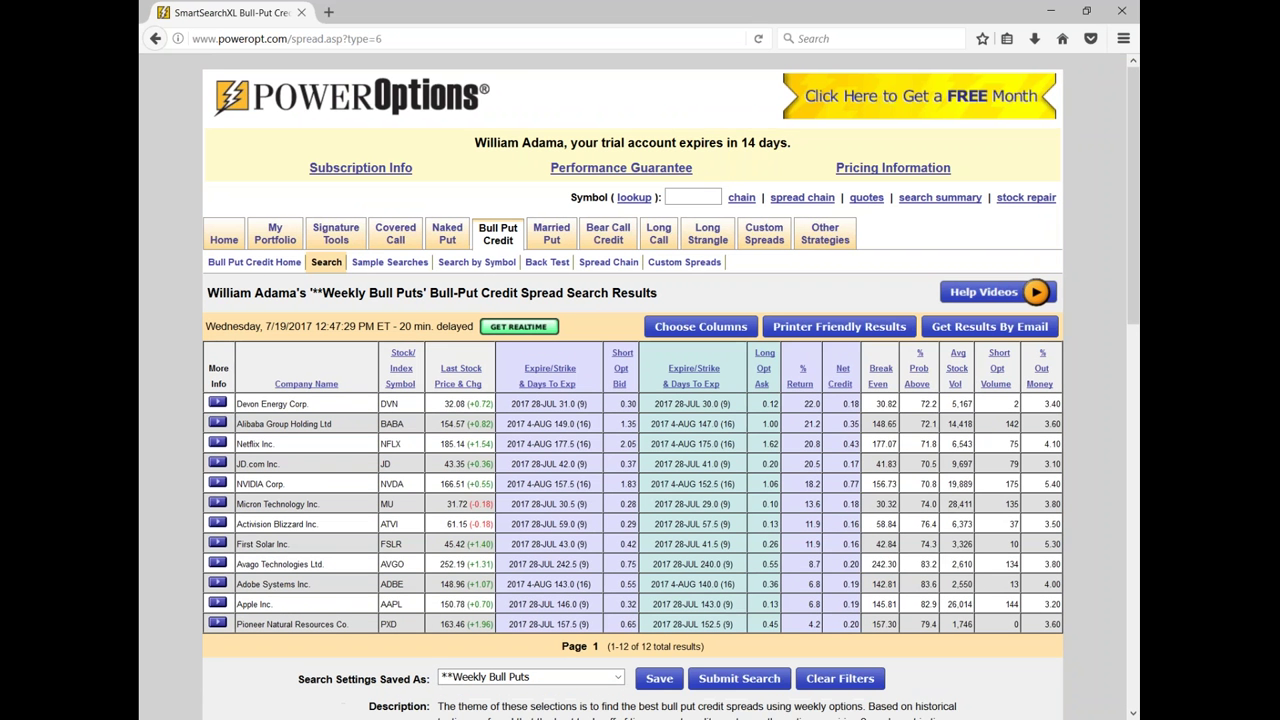
scroll(545, 424, "down", 5)
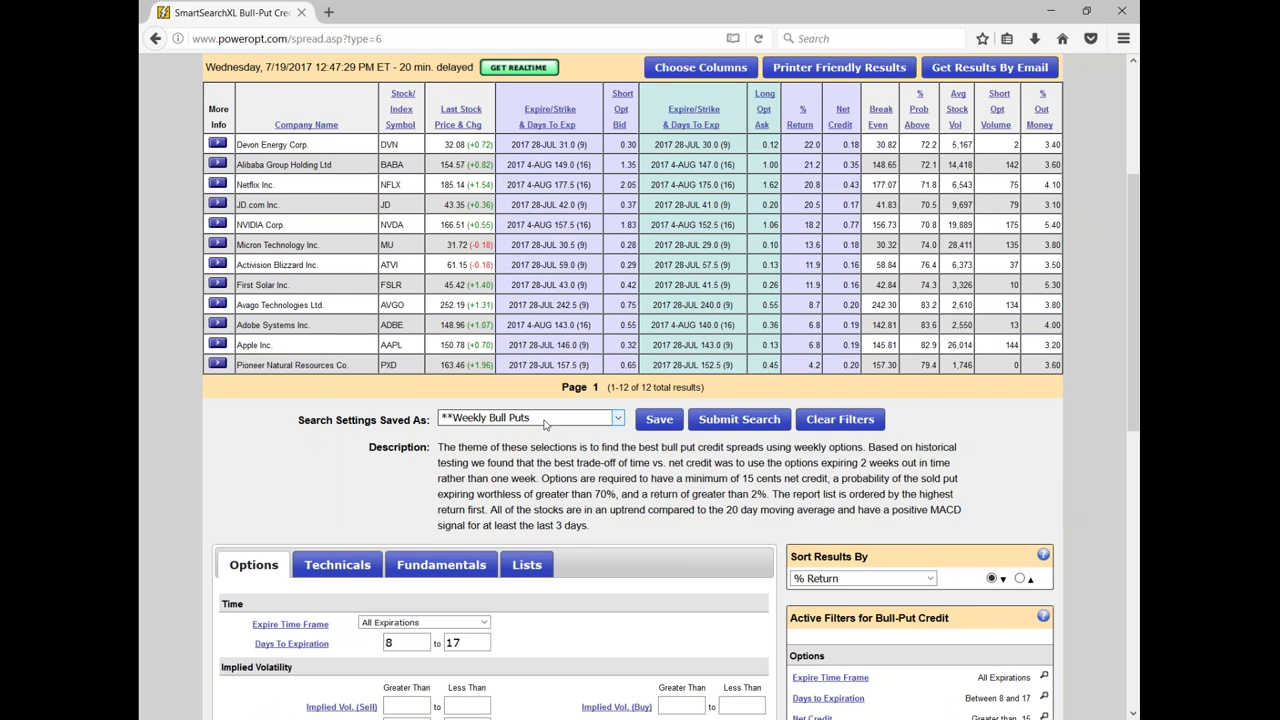
scroll(545, 424, "down", 3)
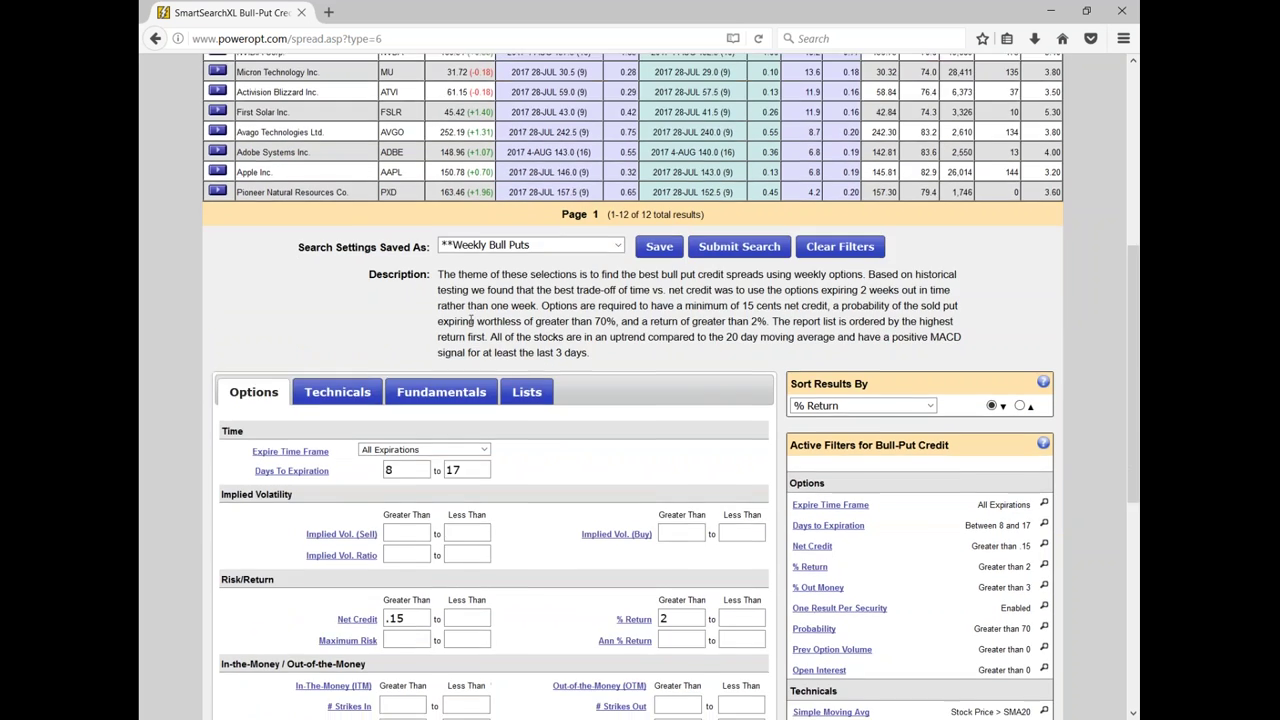
left_click_drag(440, 274, 662, 290)
left_click(686, 288)
left_click_drag(437, 292, 598, 290)
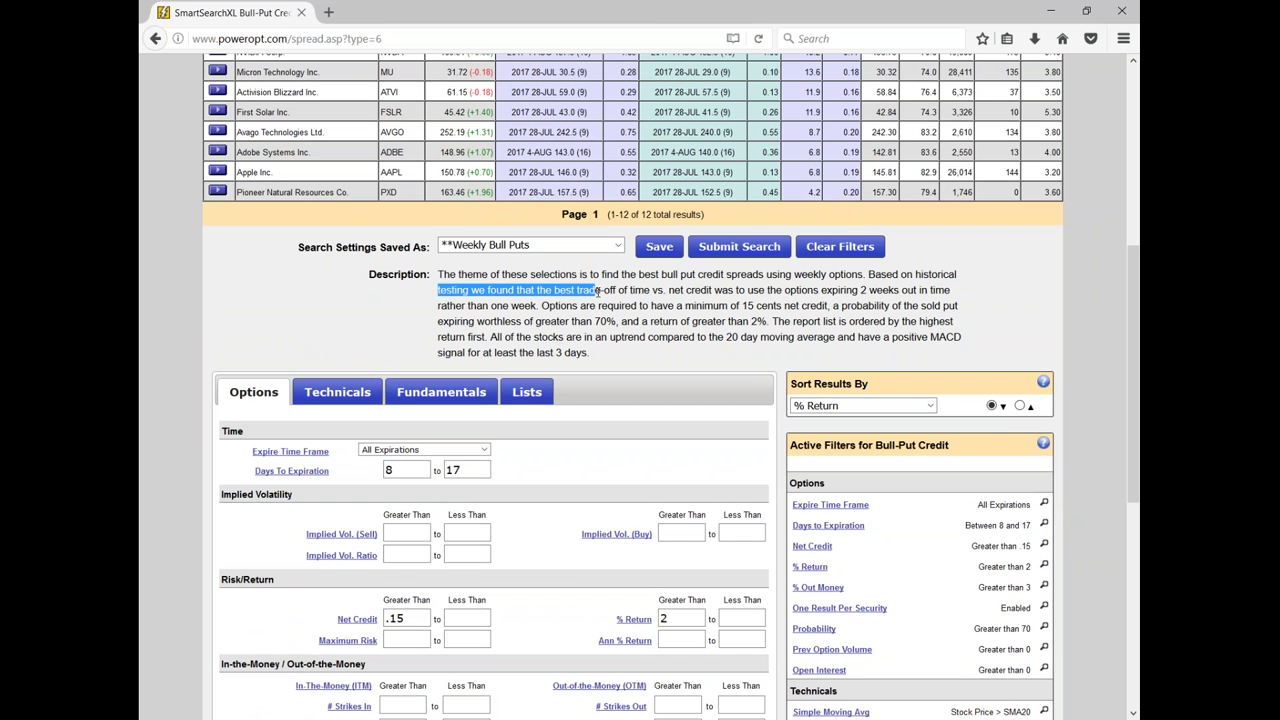
Review the active filters: 8–17 days, net credit above .15, return above 2%, probability above 70
scroll(600, 290, "down", 3)
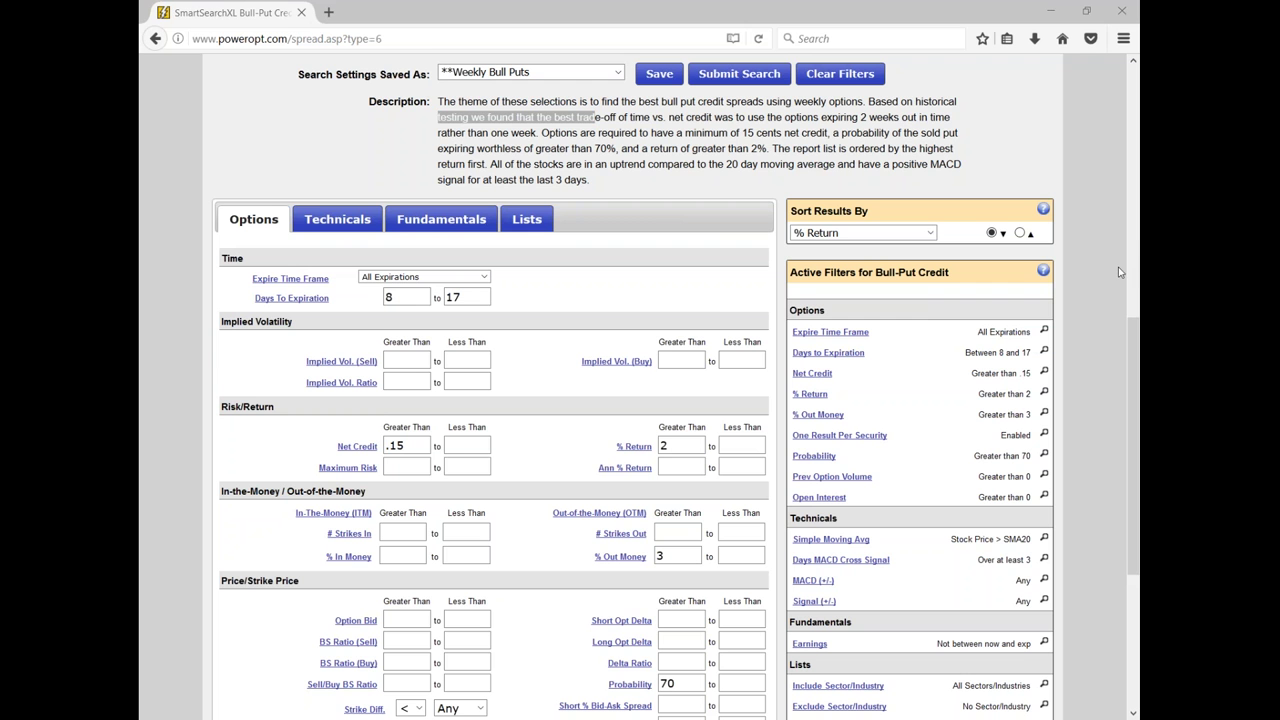
scroll(722, 244, "down", 3)
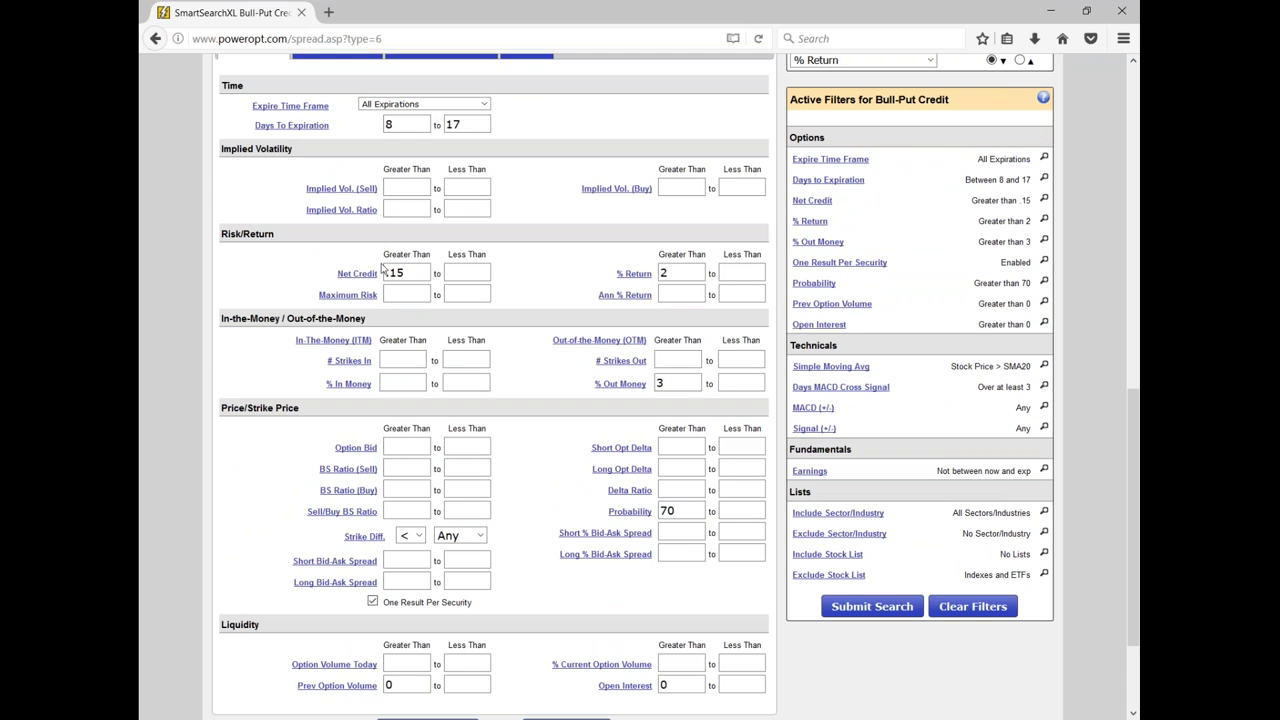
left_click(950, 162)
left_click(962, 180)
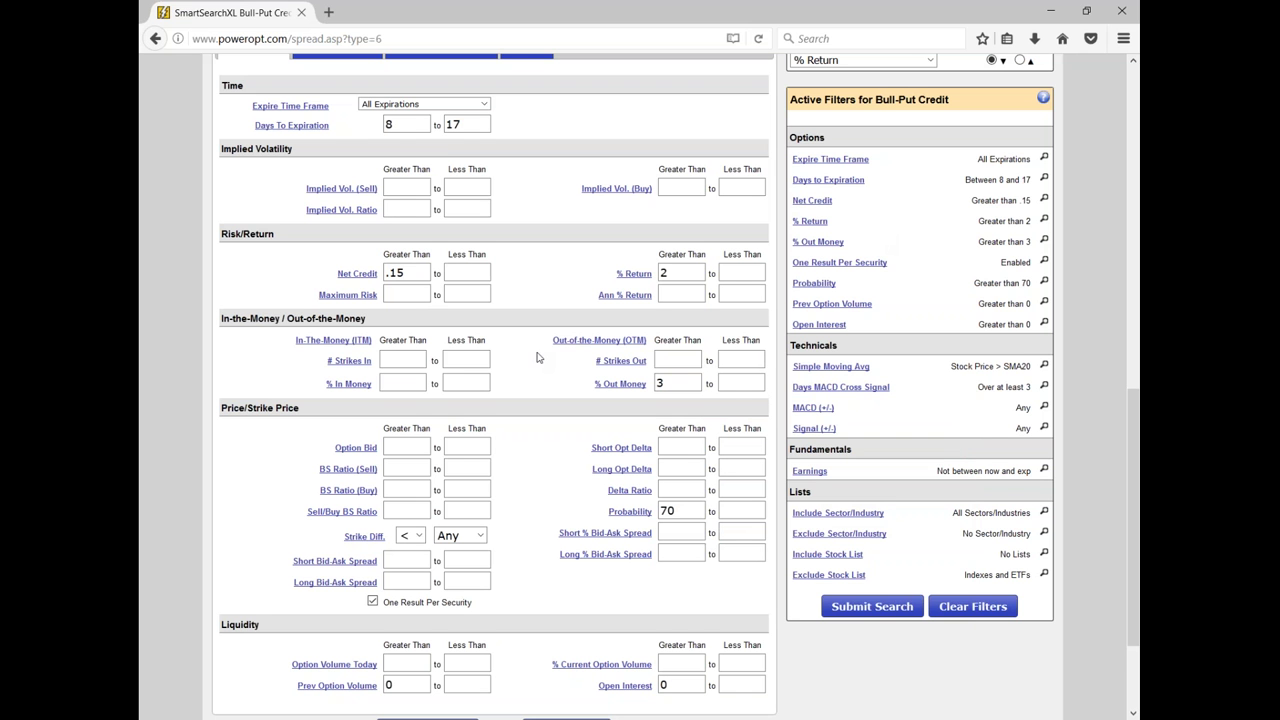
Scroll back up to the Weekly Bull Puts results table and its search description
scroll(531, 374, "up", 1)
scroll(531, 374, "up", 5)
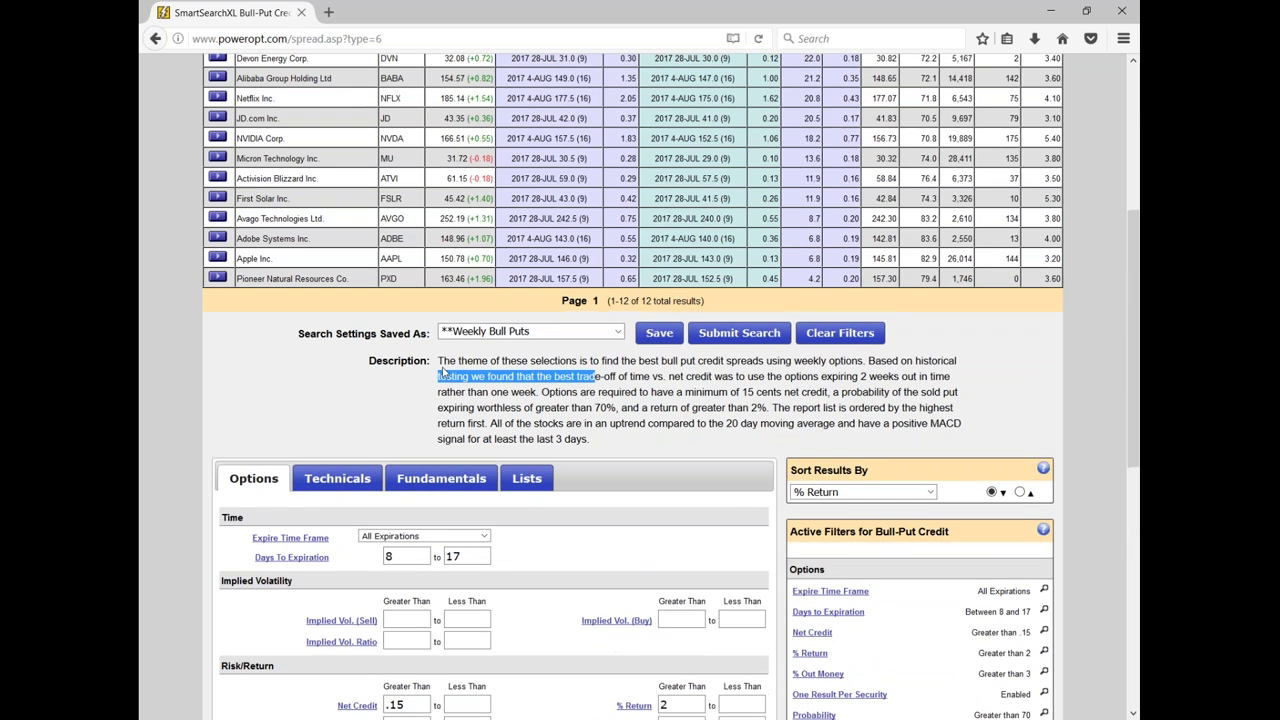
left_click(447, 374)
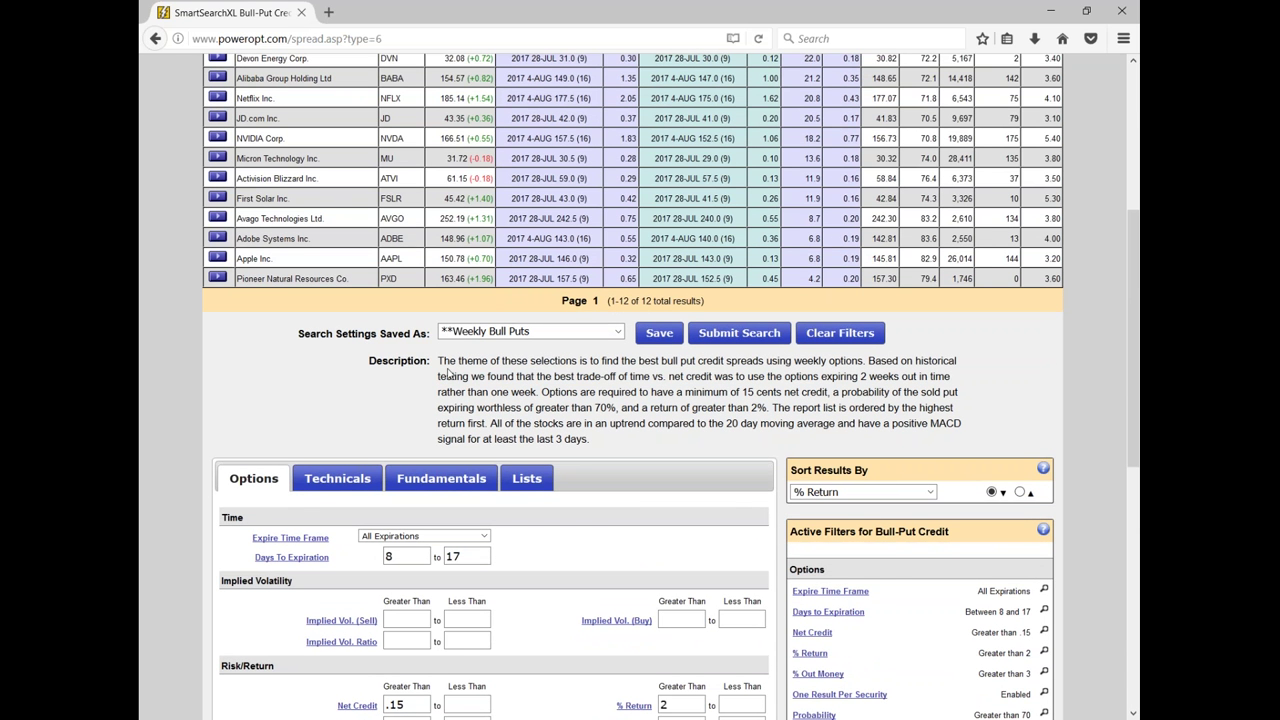
scroll(447, 374, "up", 2)
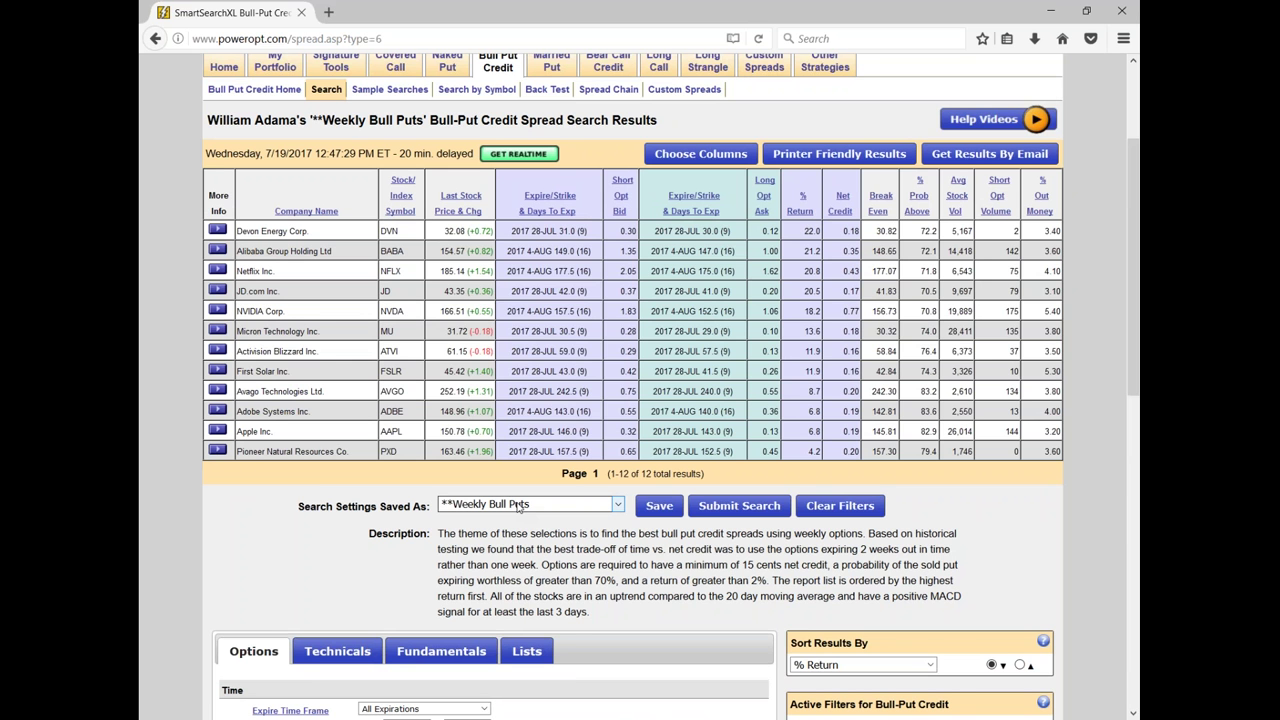
Load the saved Initial Values search and point out its fundamentals and Earnings filters
left_click(519, 507)
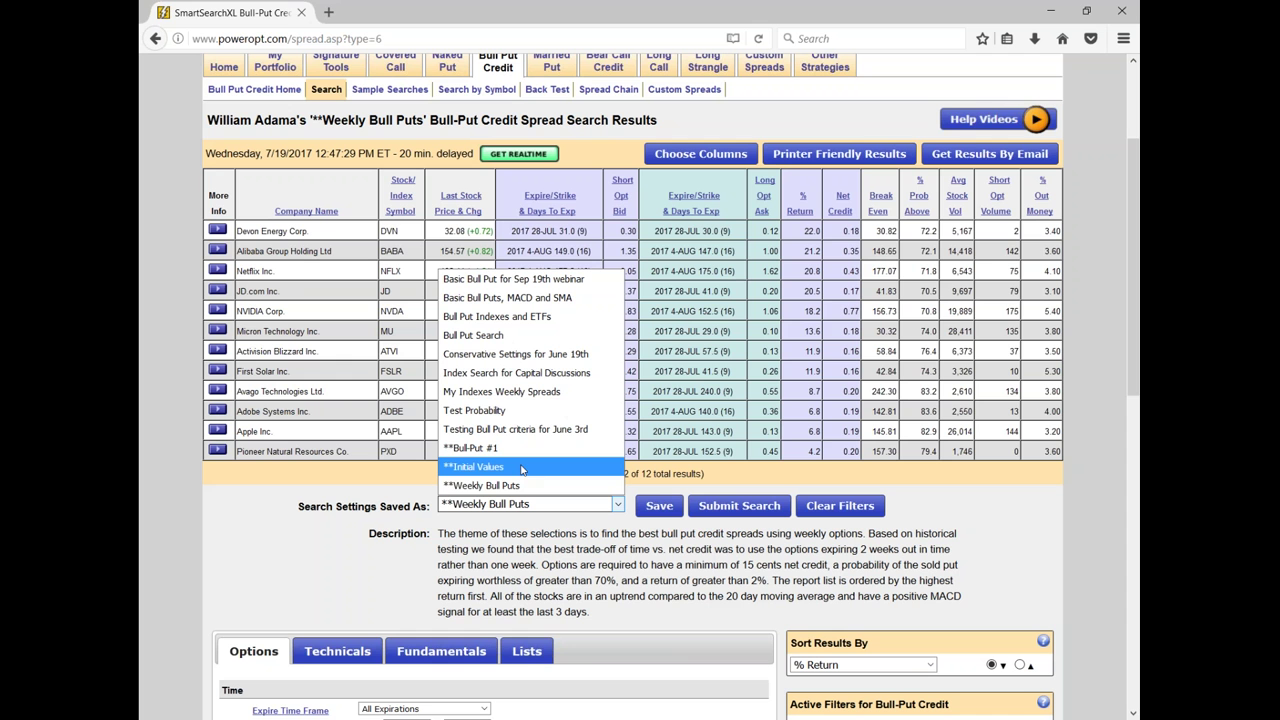
left_click(521, 469)
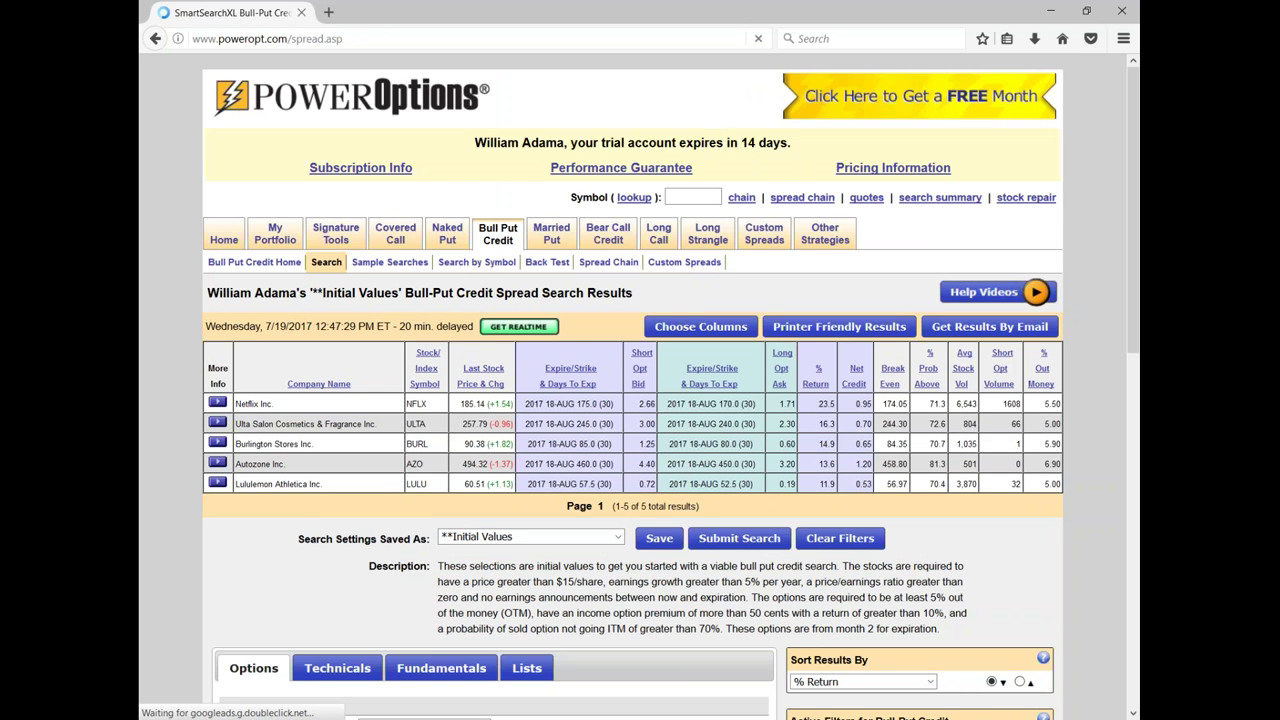
scroll(484, 258, "down", 3)
scroll(484, 258, "down", 2)
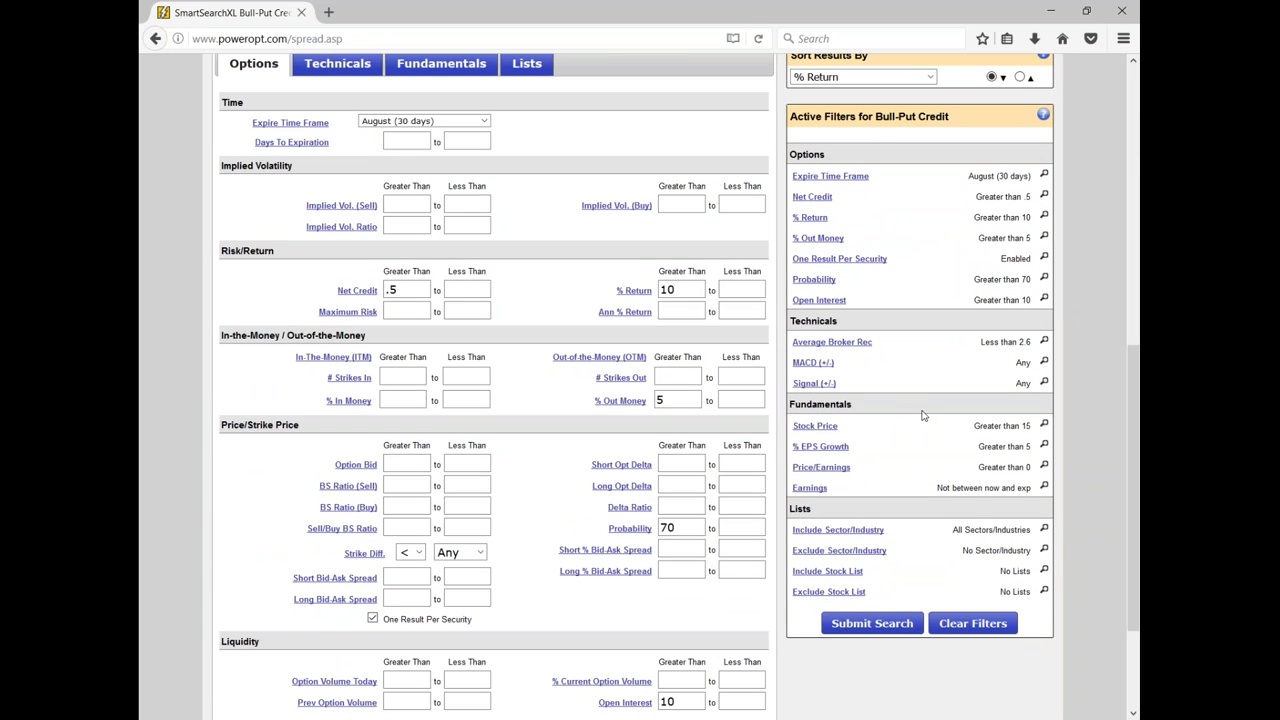
left_click_drag(974, 428, 1005, 447)
left_click_drag(936, 488, 1024, 488)
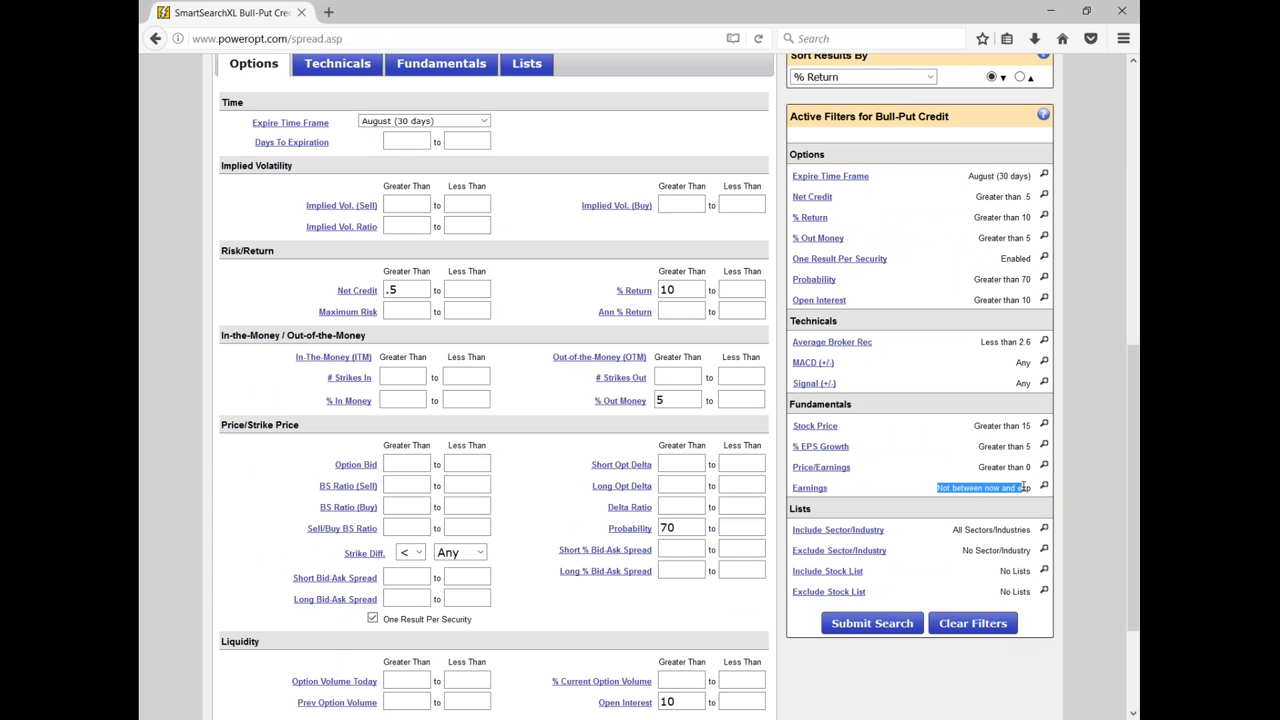
scroll(941, 540, "up", 2)
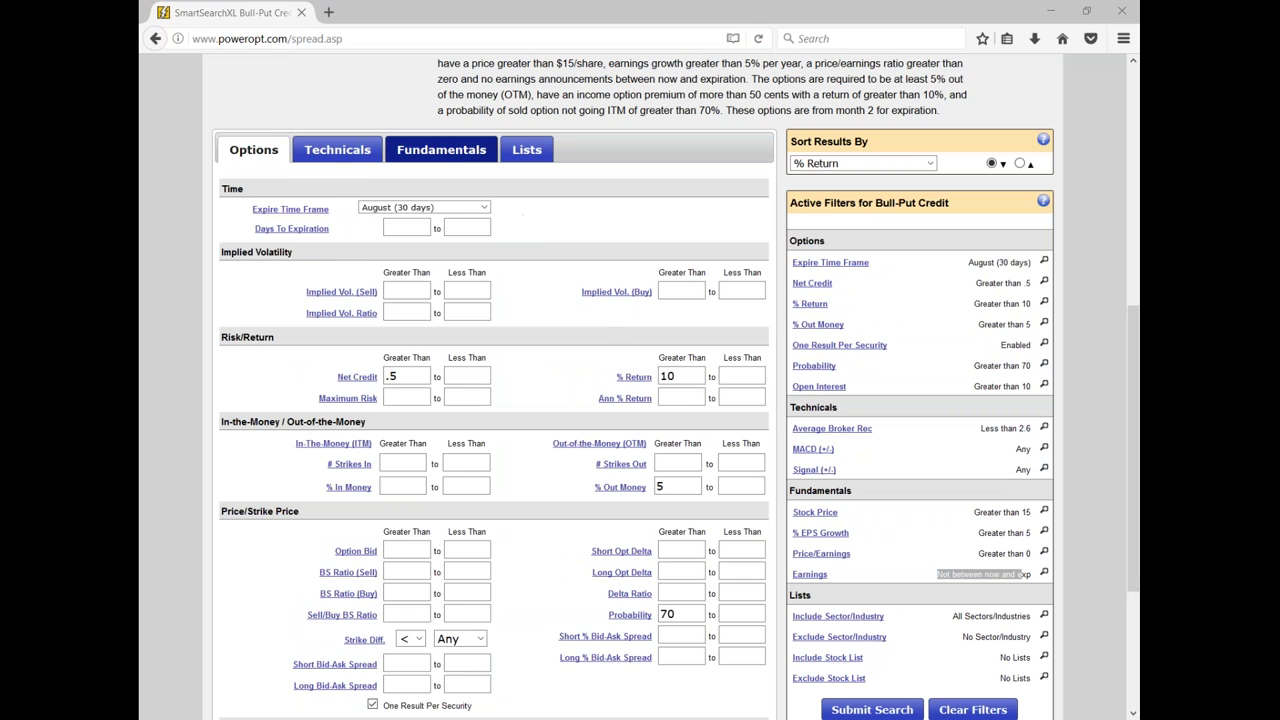
On the Technicals filters, set Average Stock Volume Greater Than to 750
left_click(441, 149)
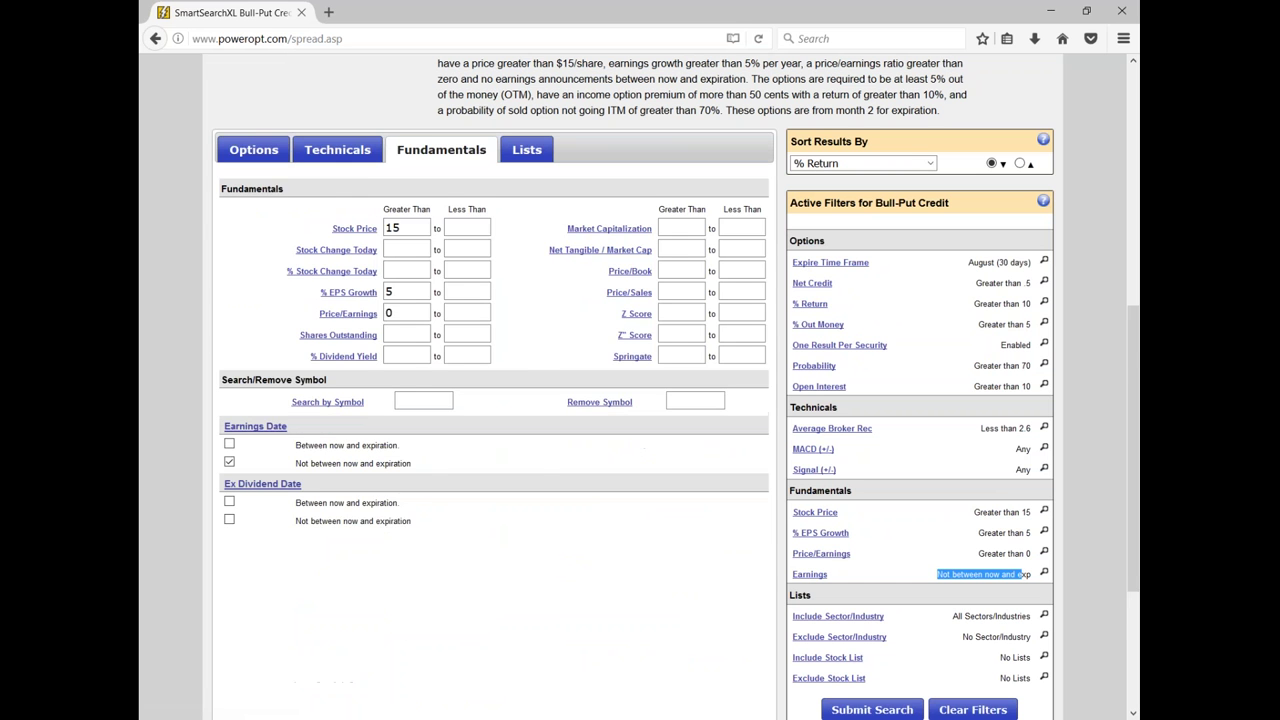
left_click(337, 149)
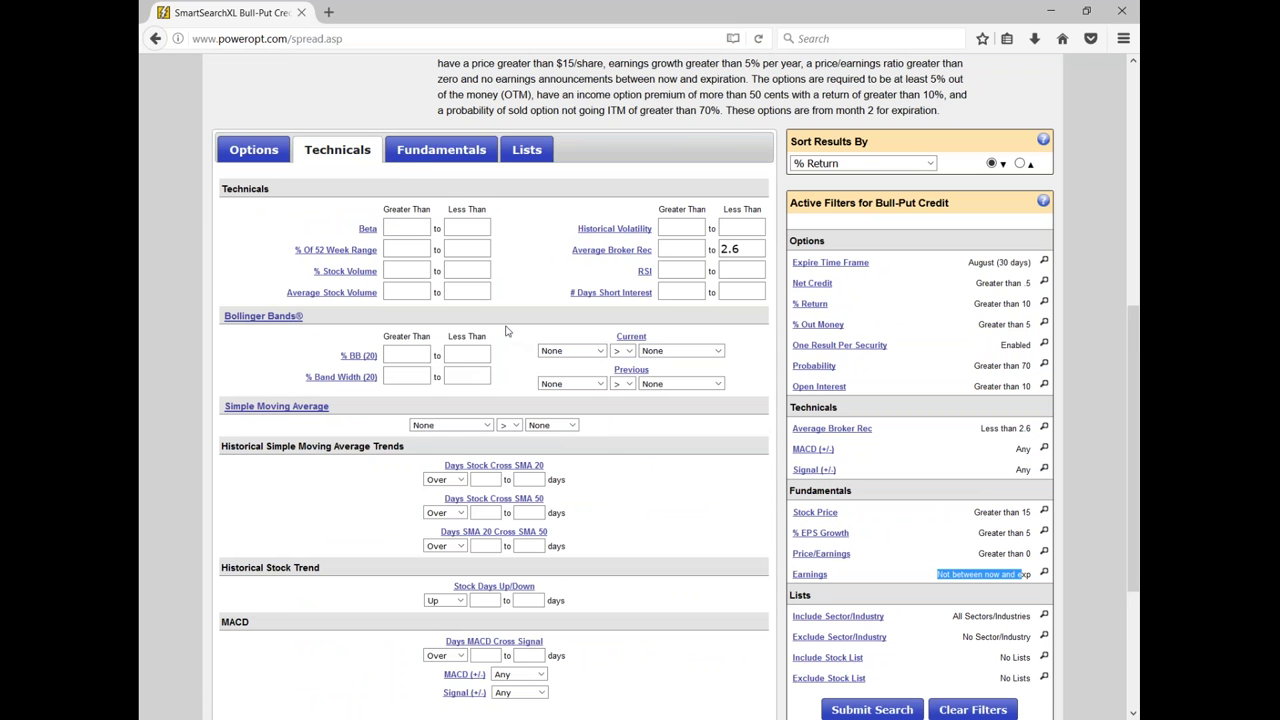
left_click(420, 292)
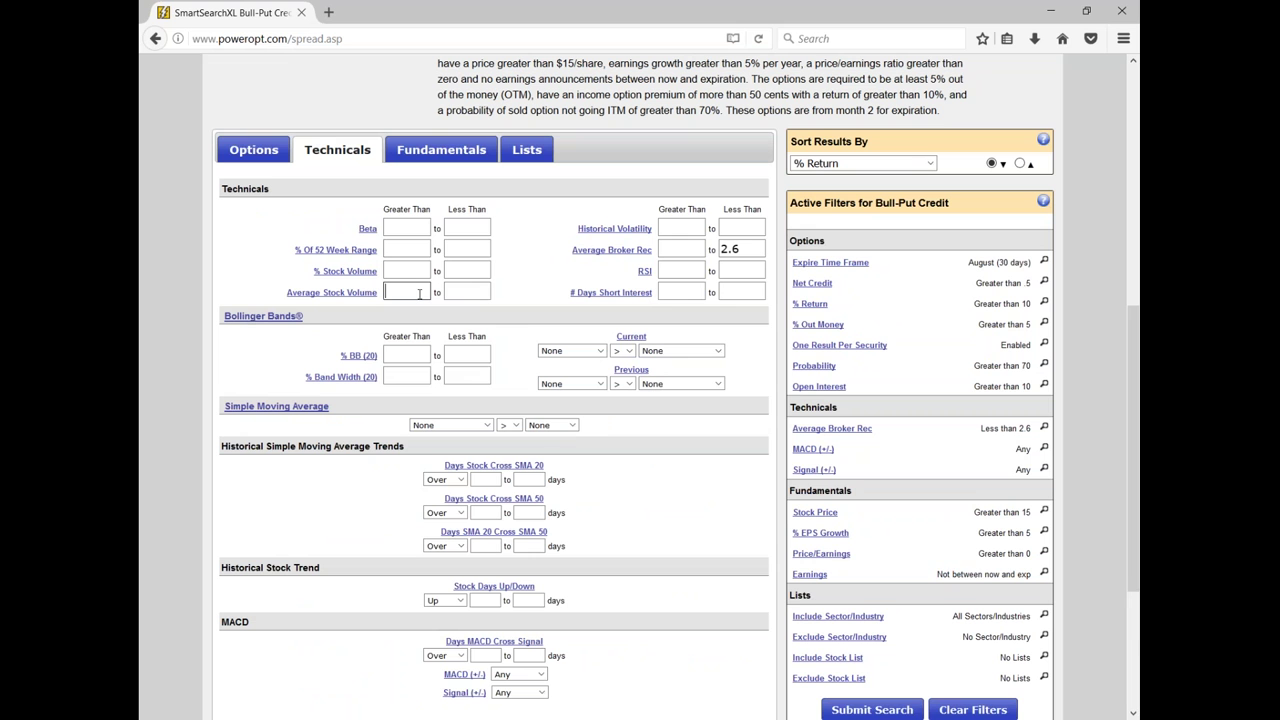
type("750")
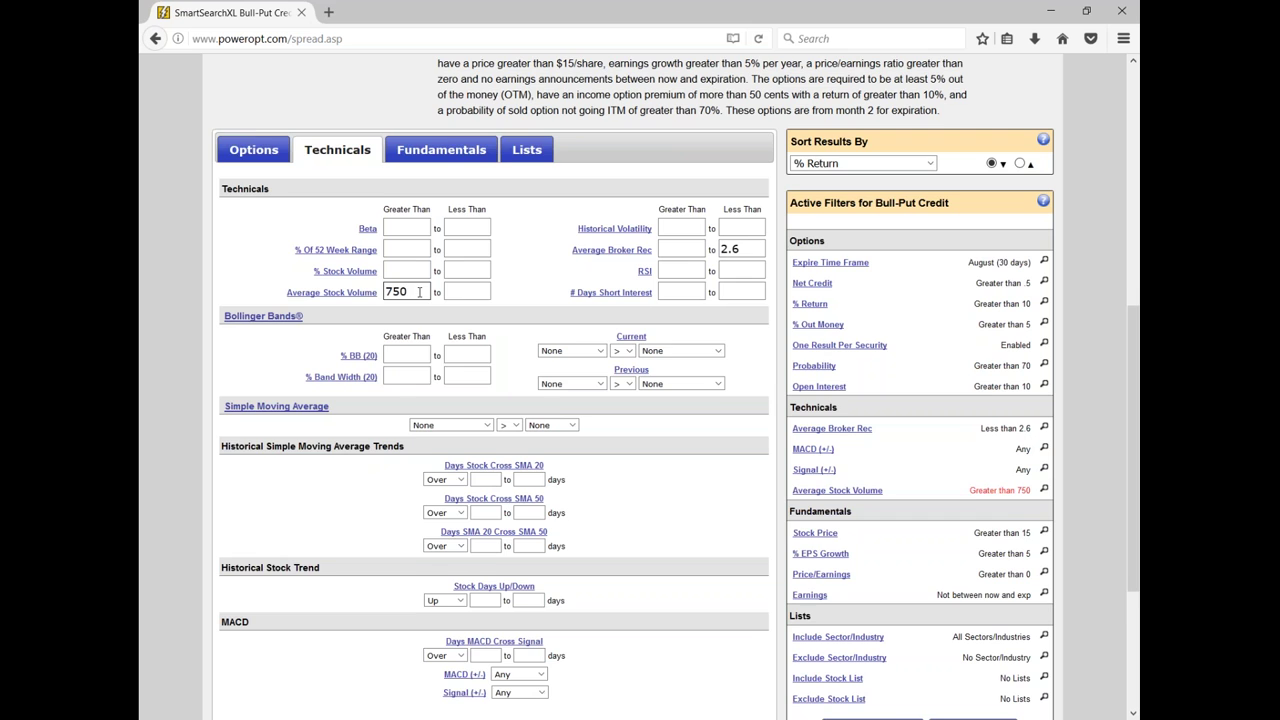
Set Days MACD Cross Signal to 2 and submit the search
scroll(420, 292, "down", 2)
left_click(488, 569)
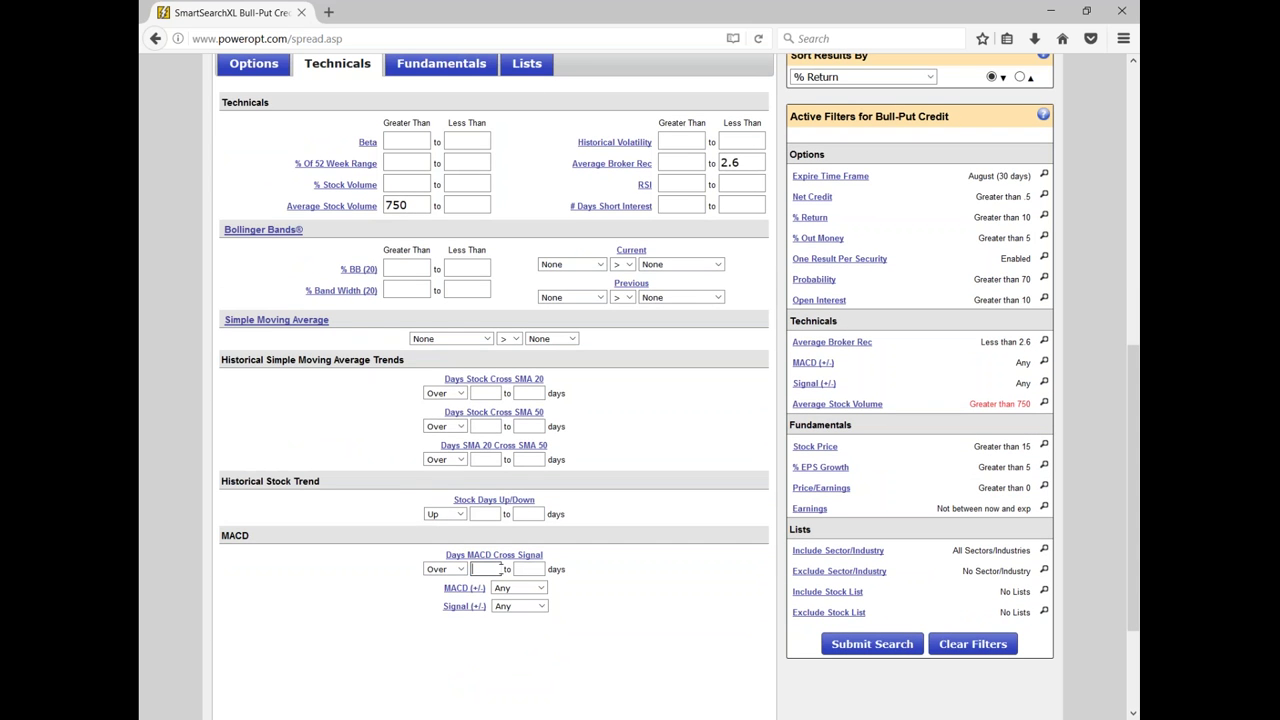
type("2")
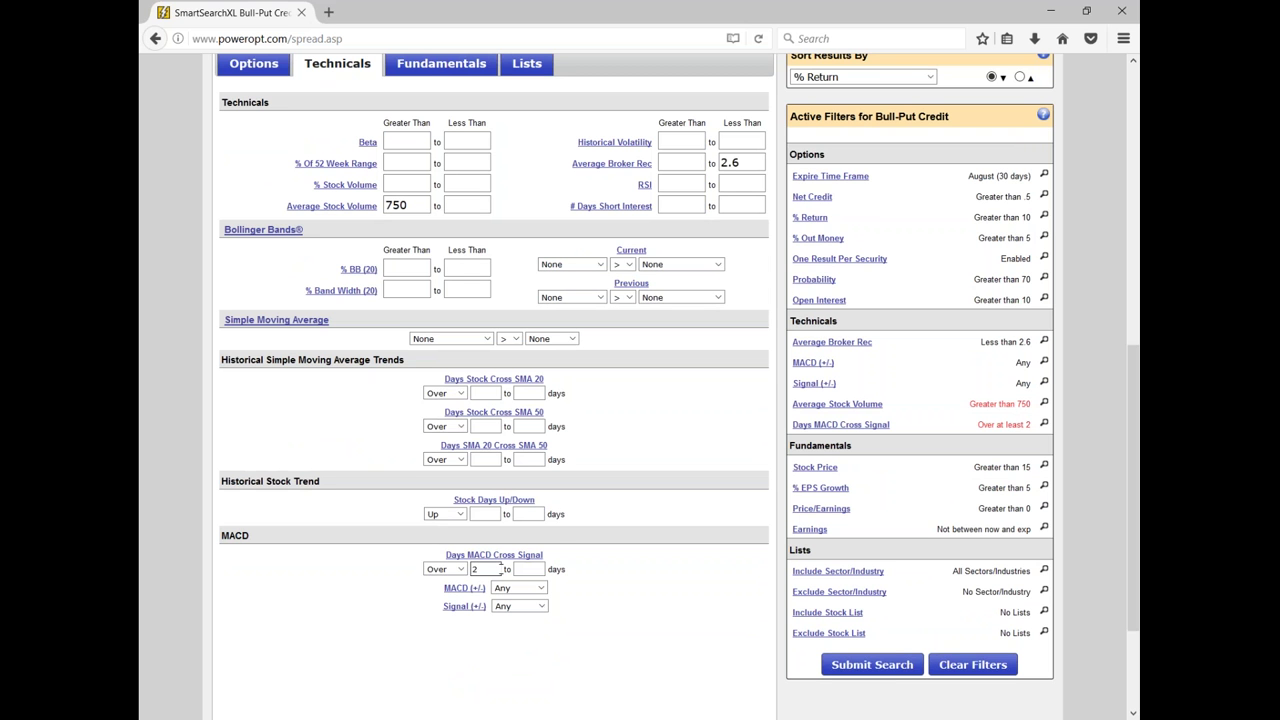
left_click(886, 670)
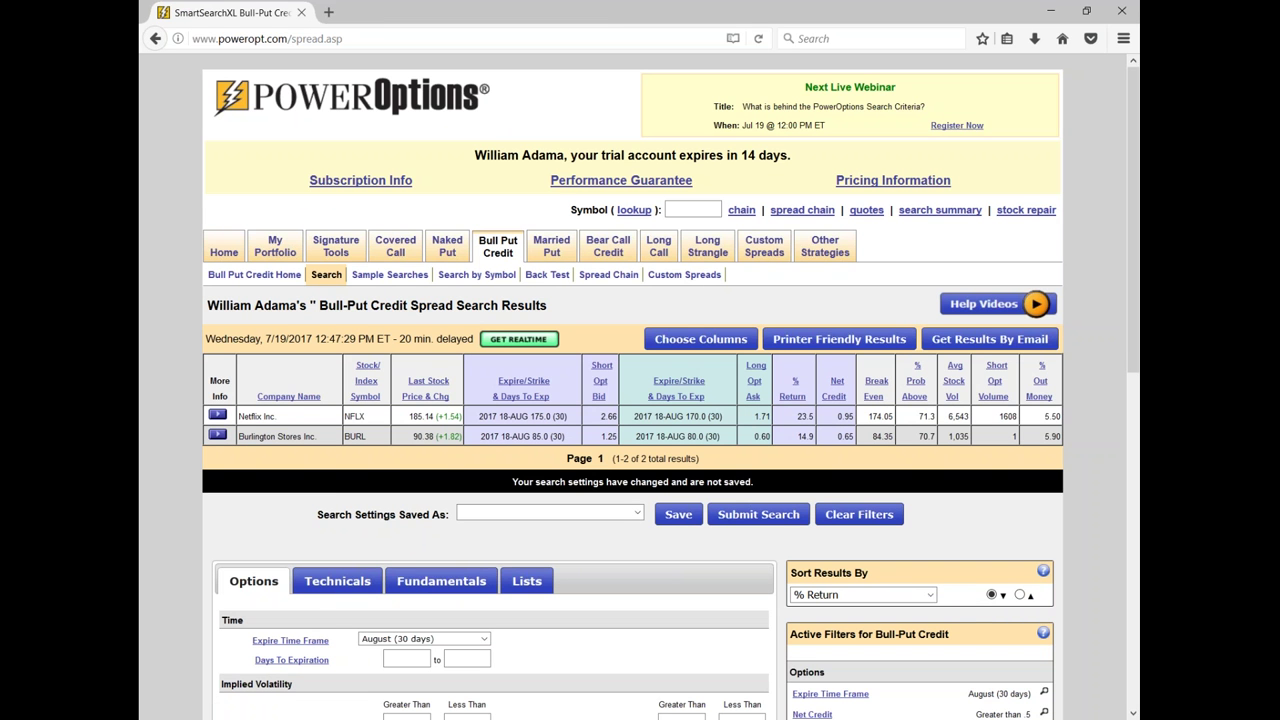
Point out the % Return 10, Probability 70 and % Out Money 5 minimums, then rerun the search
scroll(595, 550, "down", 3)
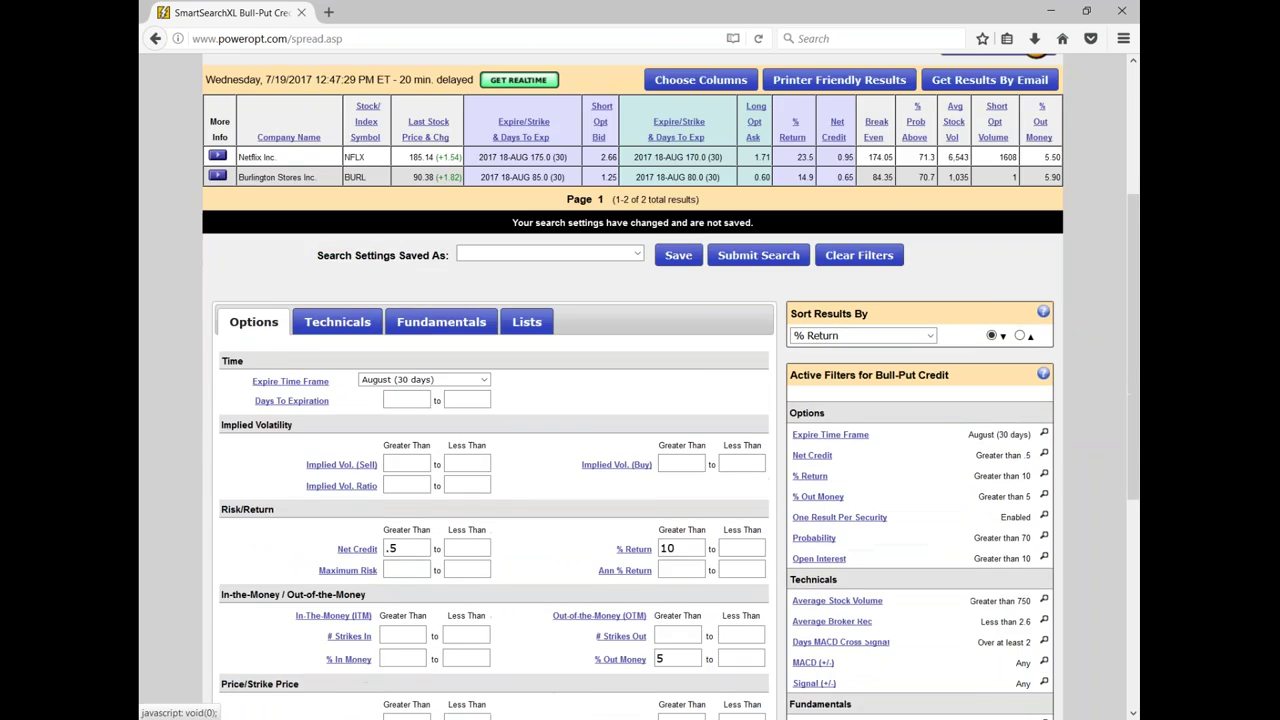
scroll(700, 400, "down", 2)
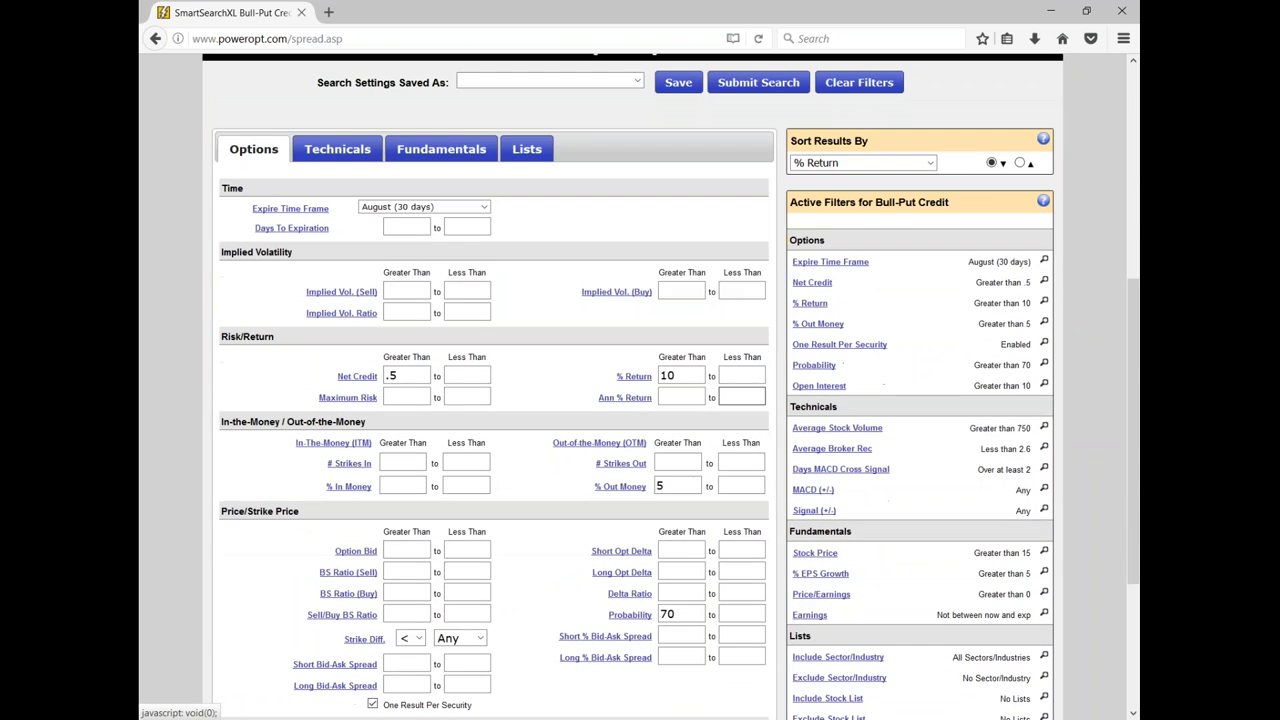
left_click_drag(700, 376, 662, 382)
left_click_drag(690, 614, 648, 619)
mouse_move(605, 636)
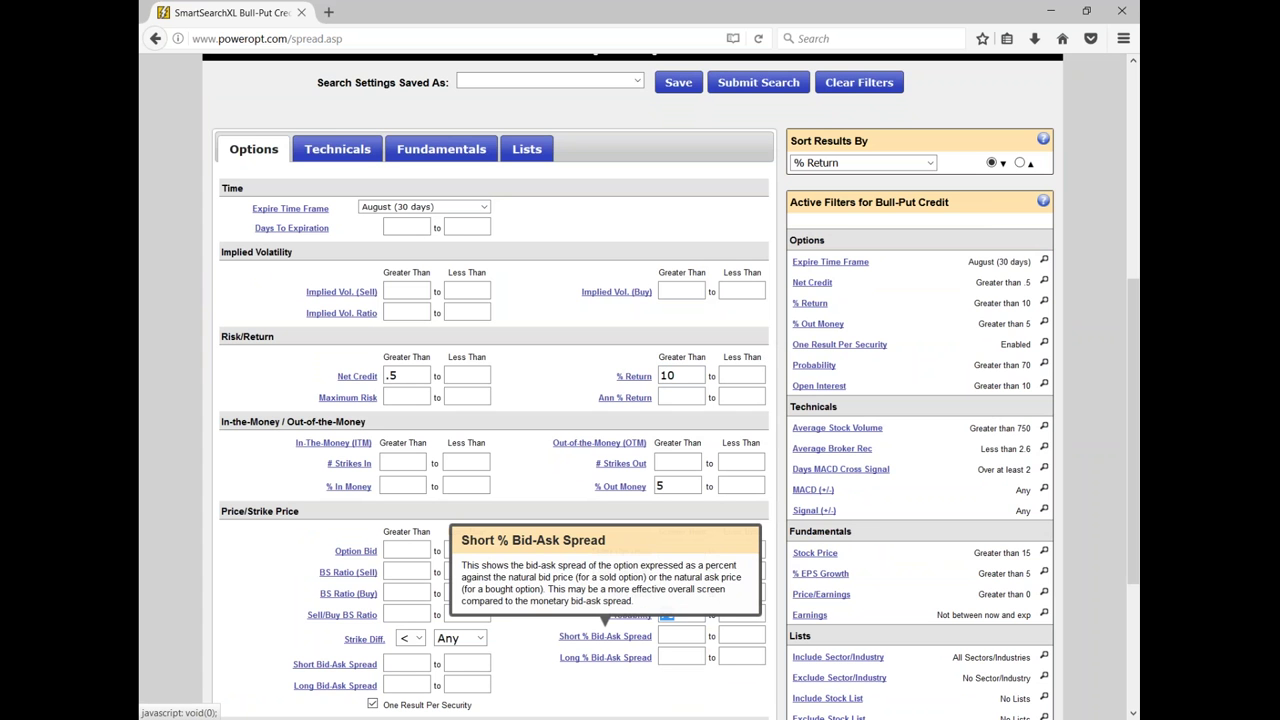
left_click_drag(690, 486, 656, 488)
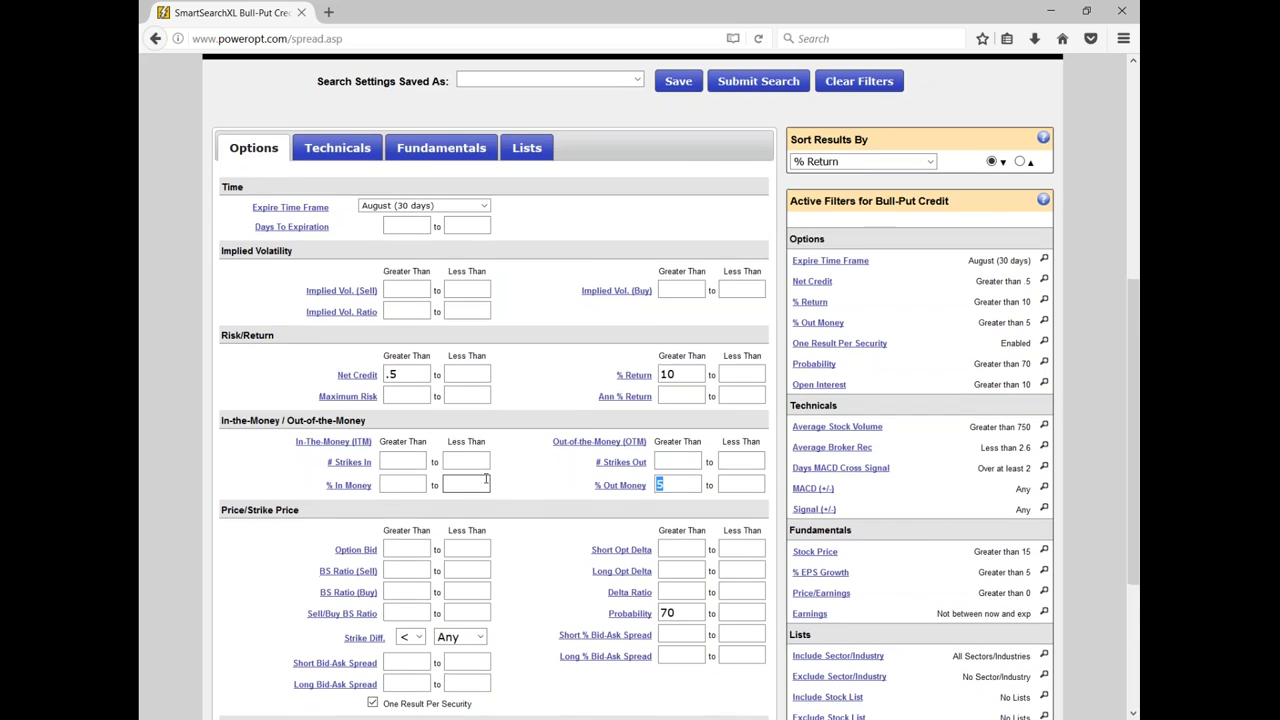
scroll(486, 480, "down", 3)
key("Return")
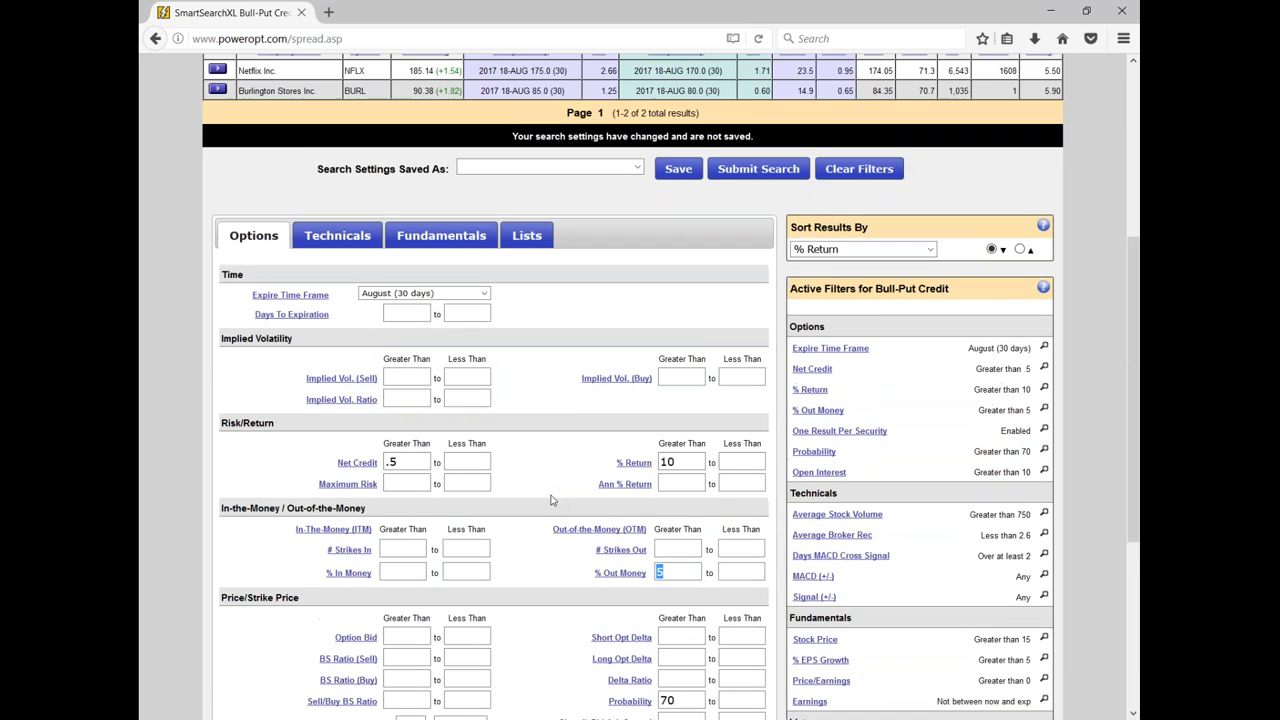
scroll(551, 500, "up", 2)
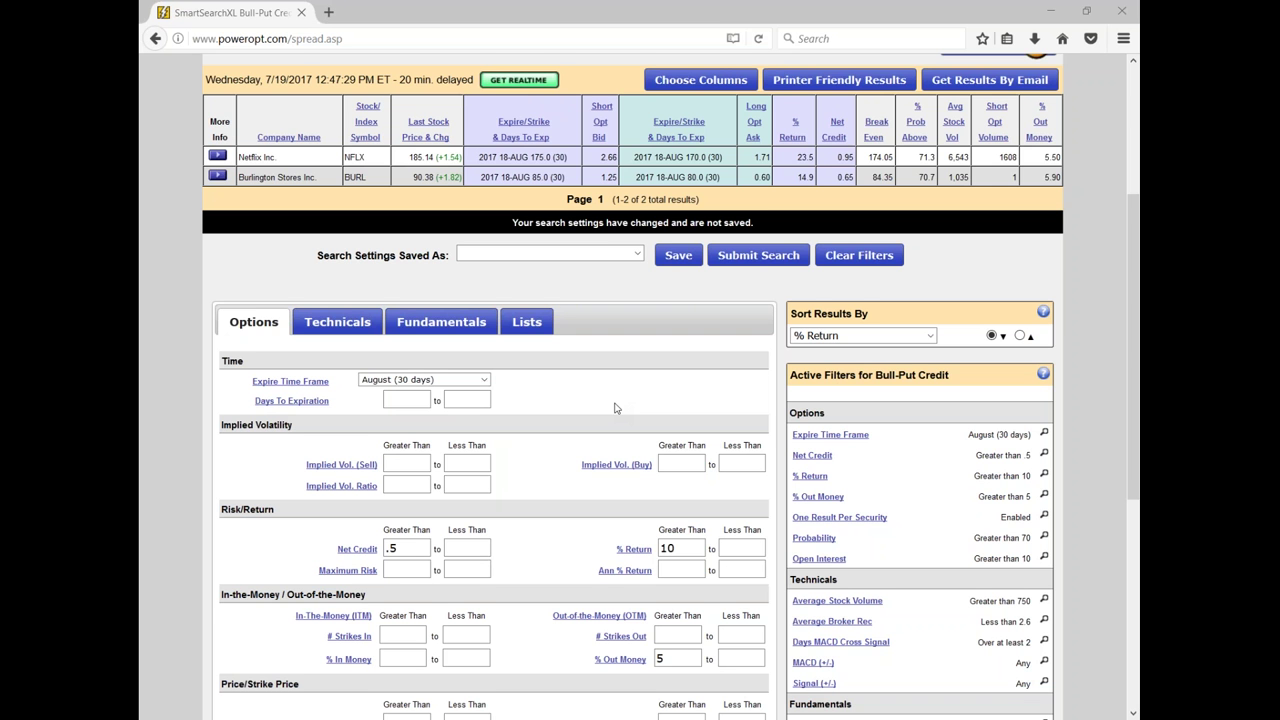
Open the Netflix spread's profit/loss chart from the Bull-Put Credit Spread results
scroll(612, 405, "up", 3)
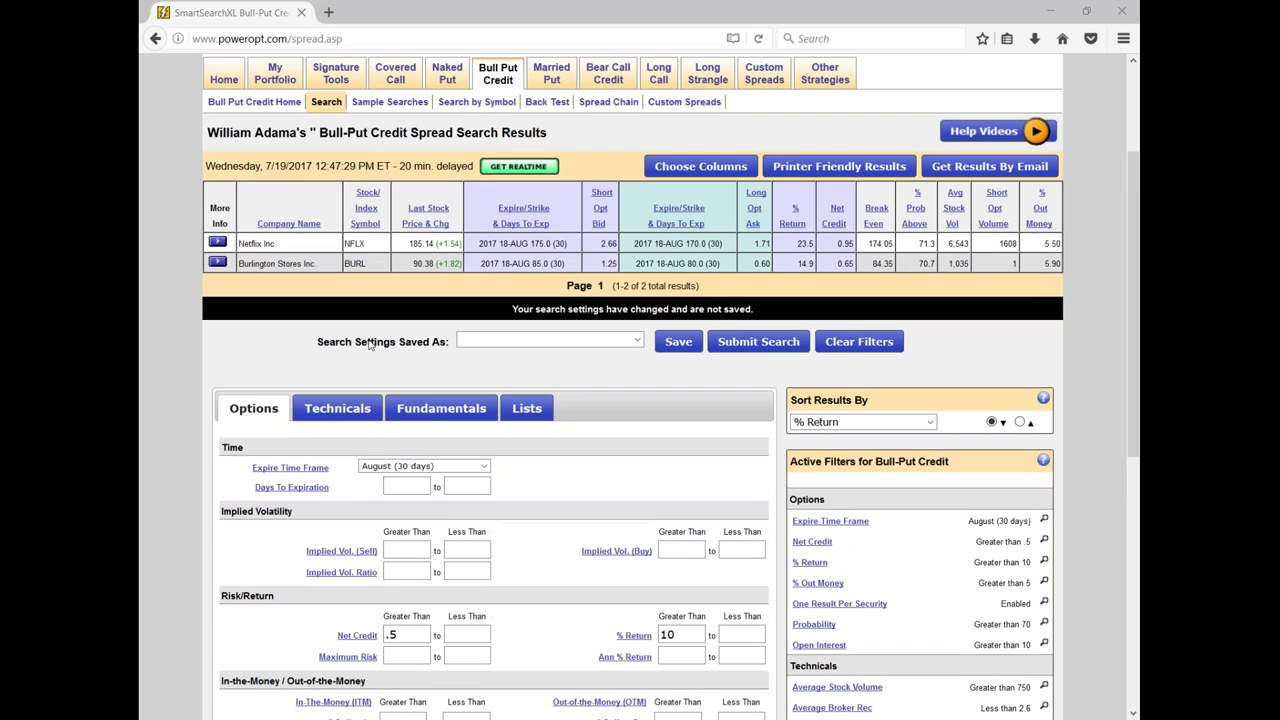
left_click_drag(320, 133, 548, 134)
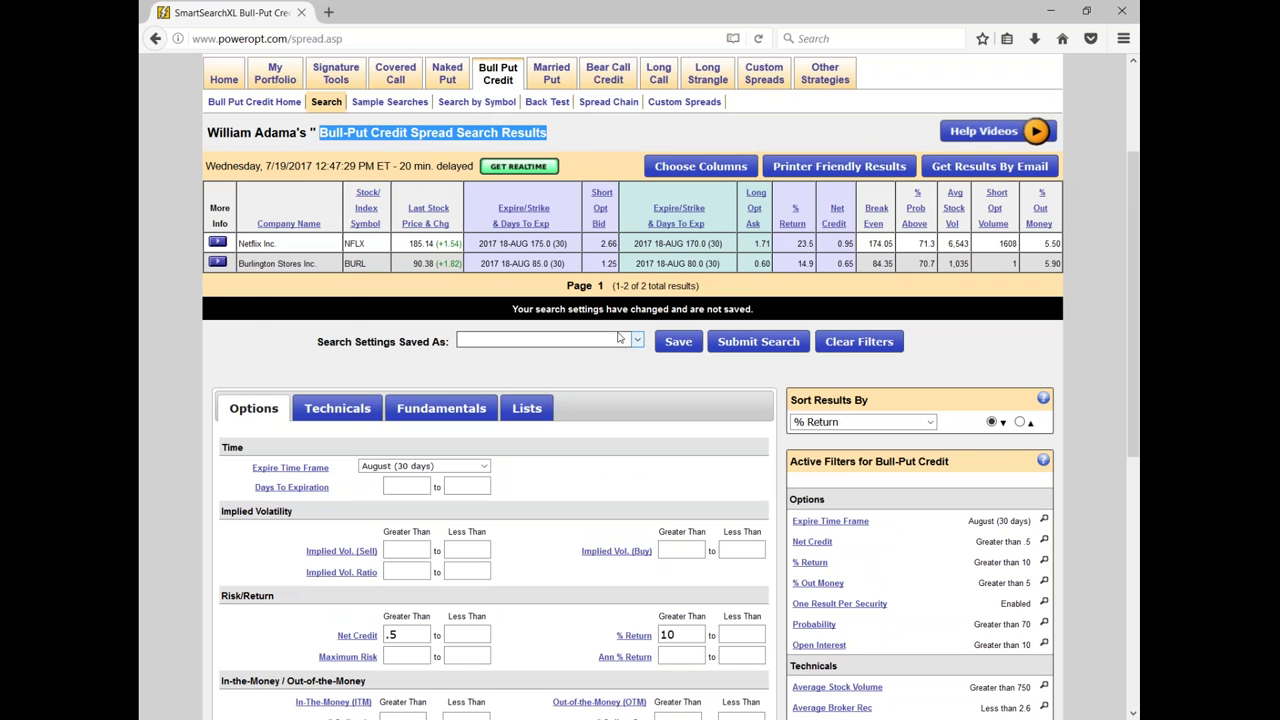
left_click(218, 242)
left_click(278, 338)
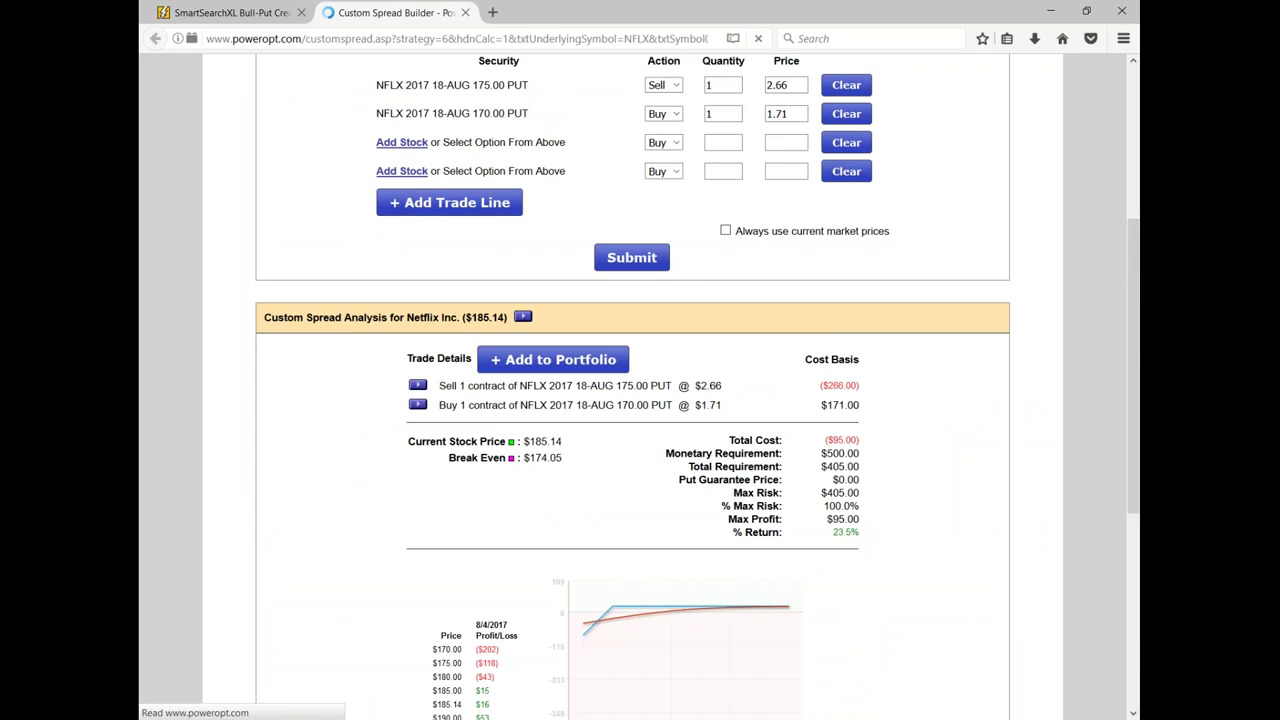
Highlight the 175.00 put strike, 23.5% return and $405.00 total requirement in the NFLX analysis
scroll(605, 413, "down", 4)
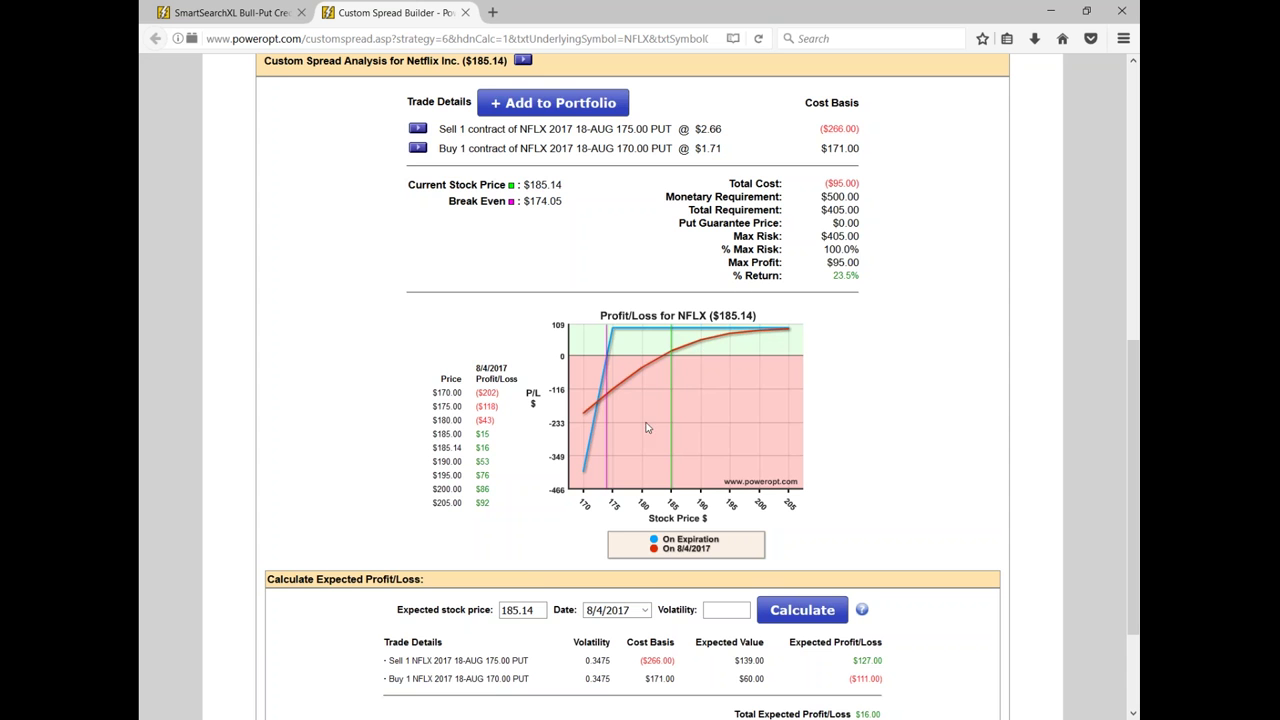
scroll(598, 293, "up", 2)
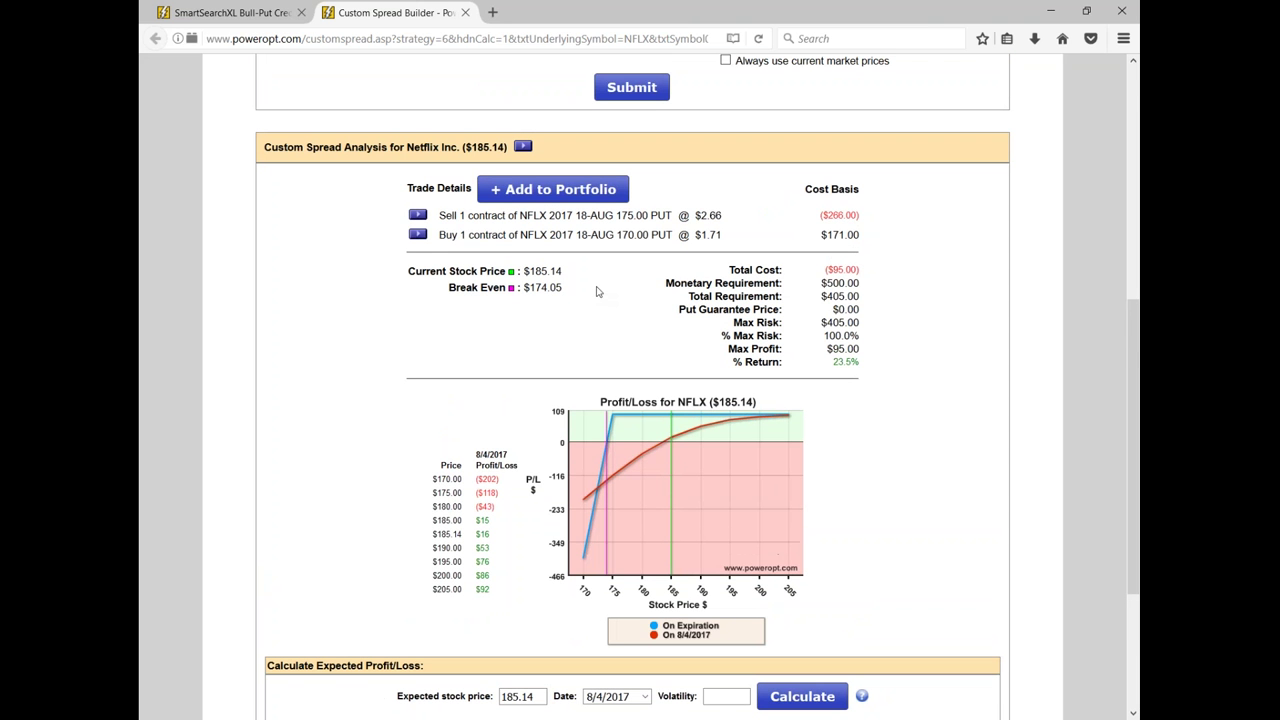
left_click_drag(613, 215, 674, 218)
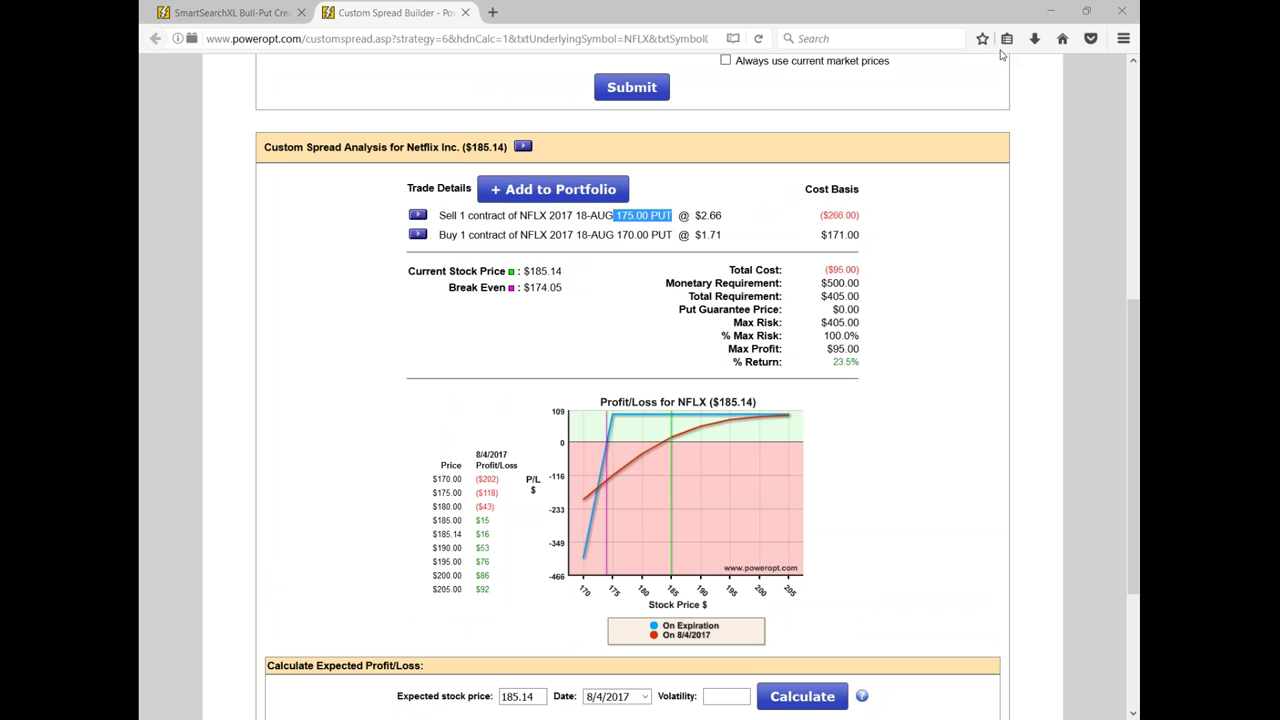
left_click_drag(834, 360, 856, 361)
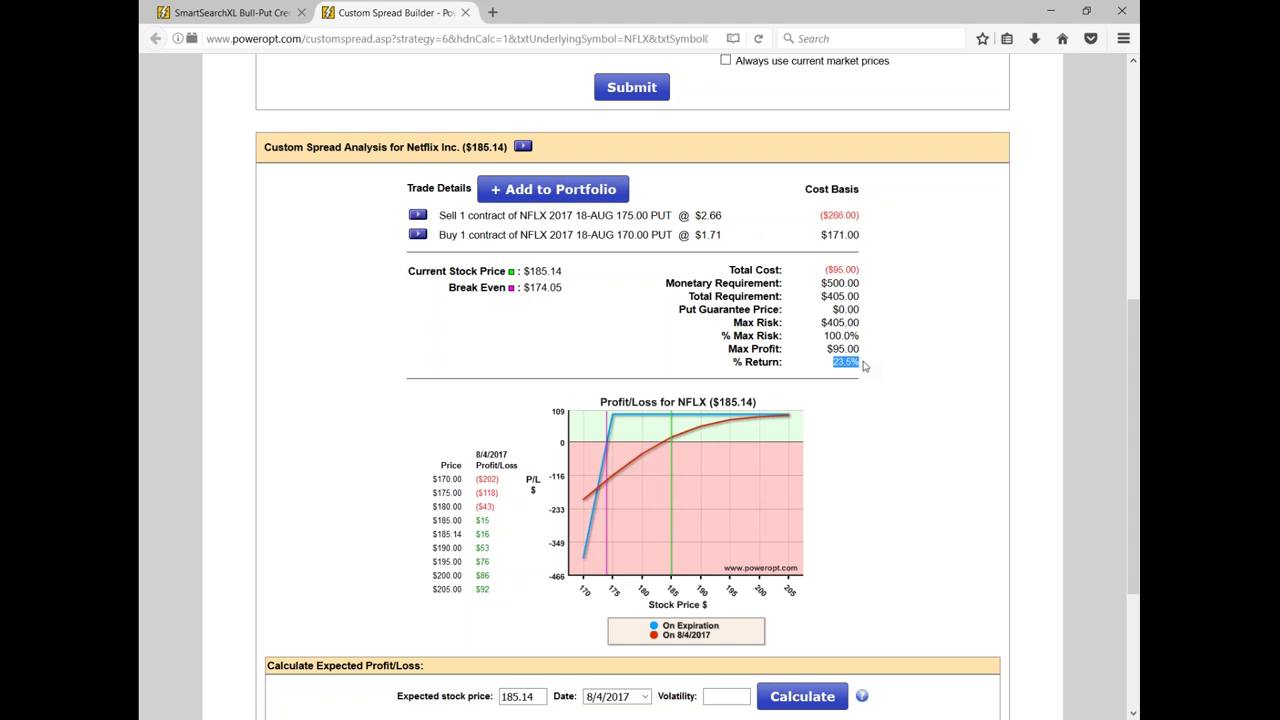
left_click_drag(821, 296, 860, 297)
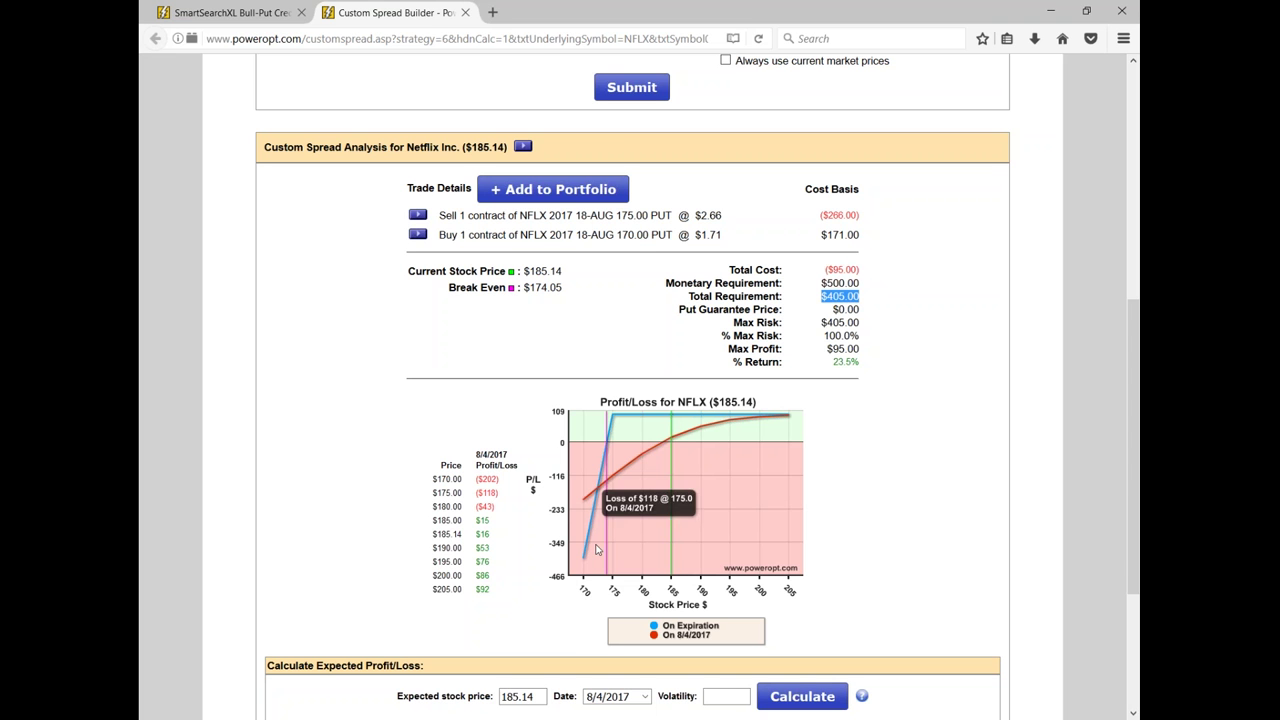
mouse_move(580, 560)
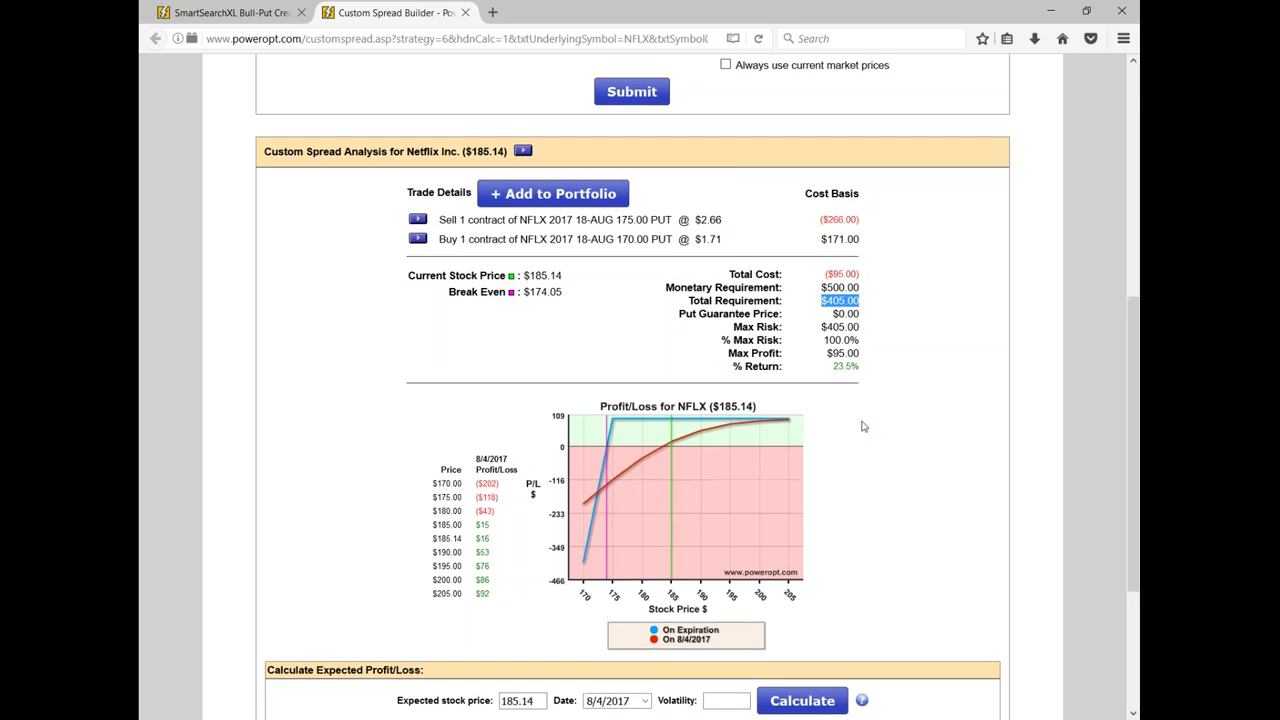
Scroll up to the Custom Spread Builder header showing the sold 175.00 and bought 170.00 NFLX puts
scroll(864, 427, "up", 2)
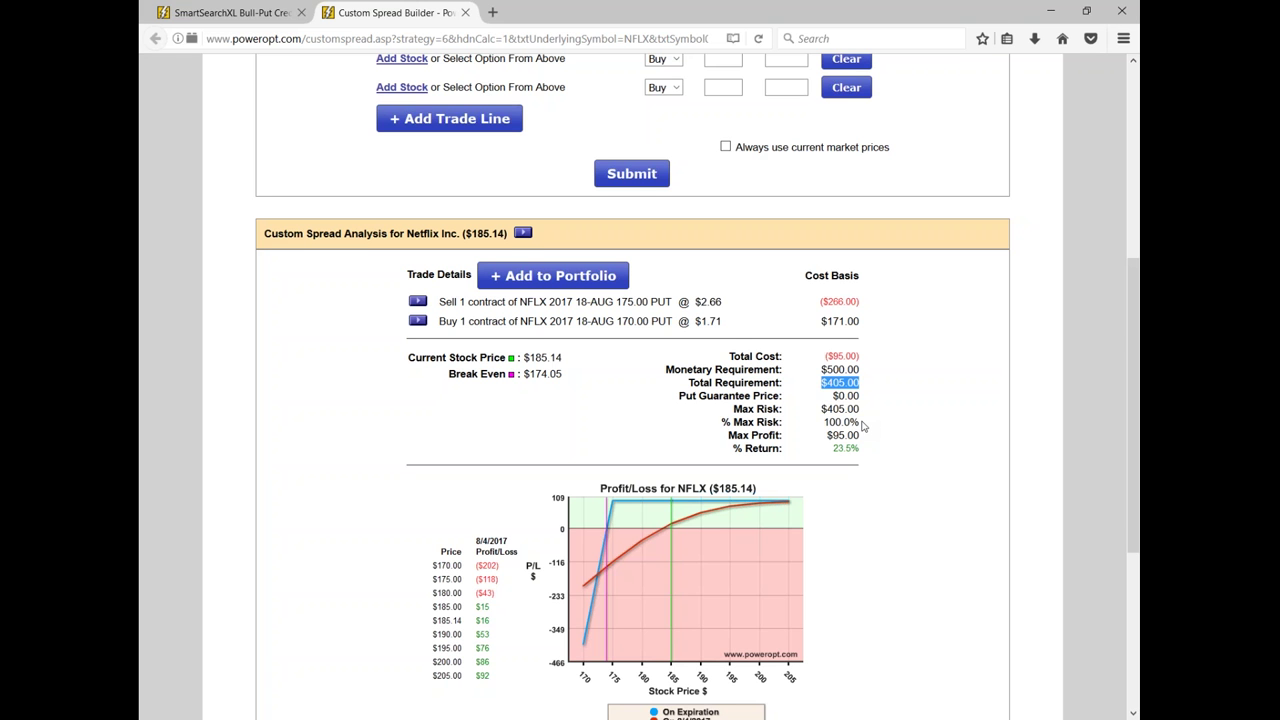
scroll(713, 330, "up", 2)
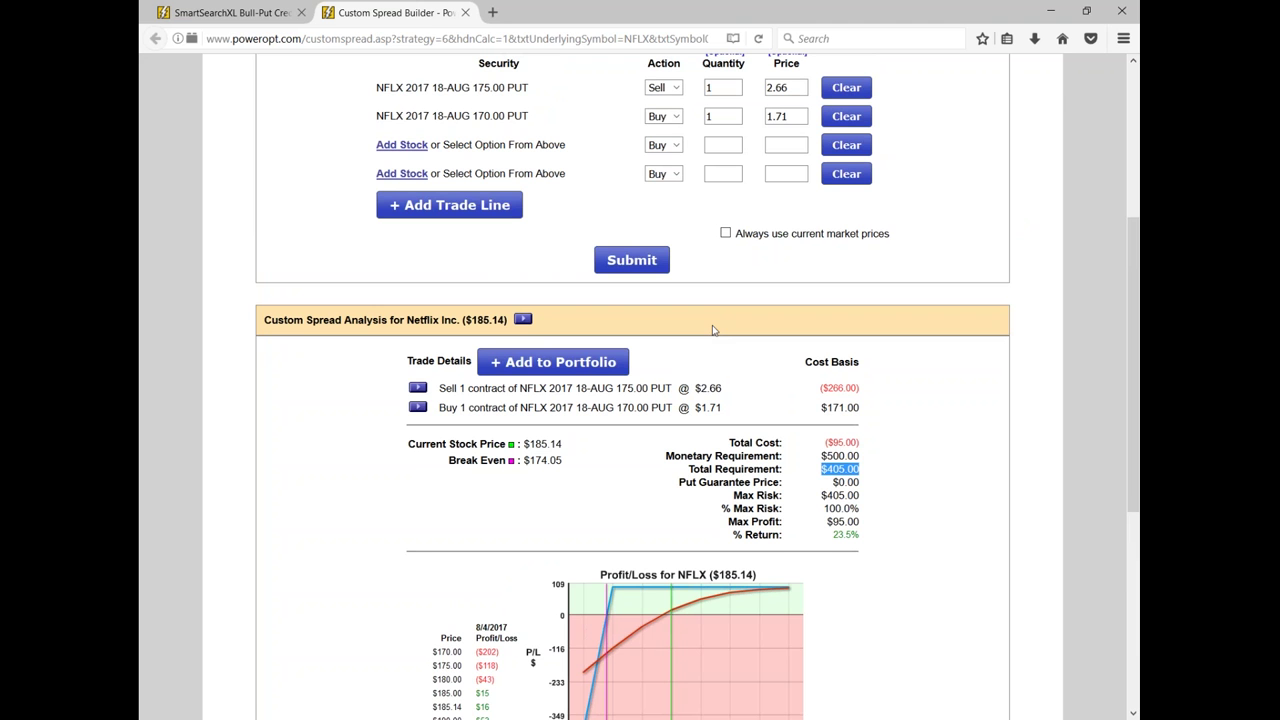
scroll(713, 330, "up", 5)
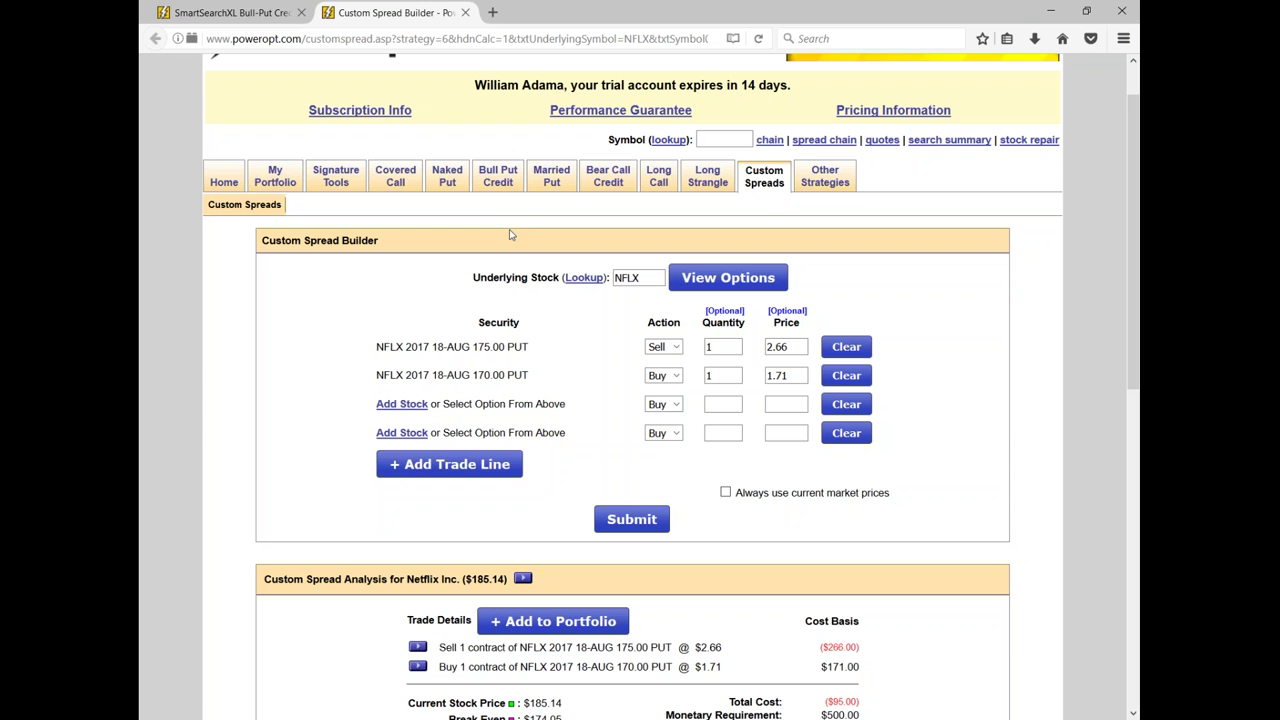
mouse_move(395, 180)
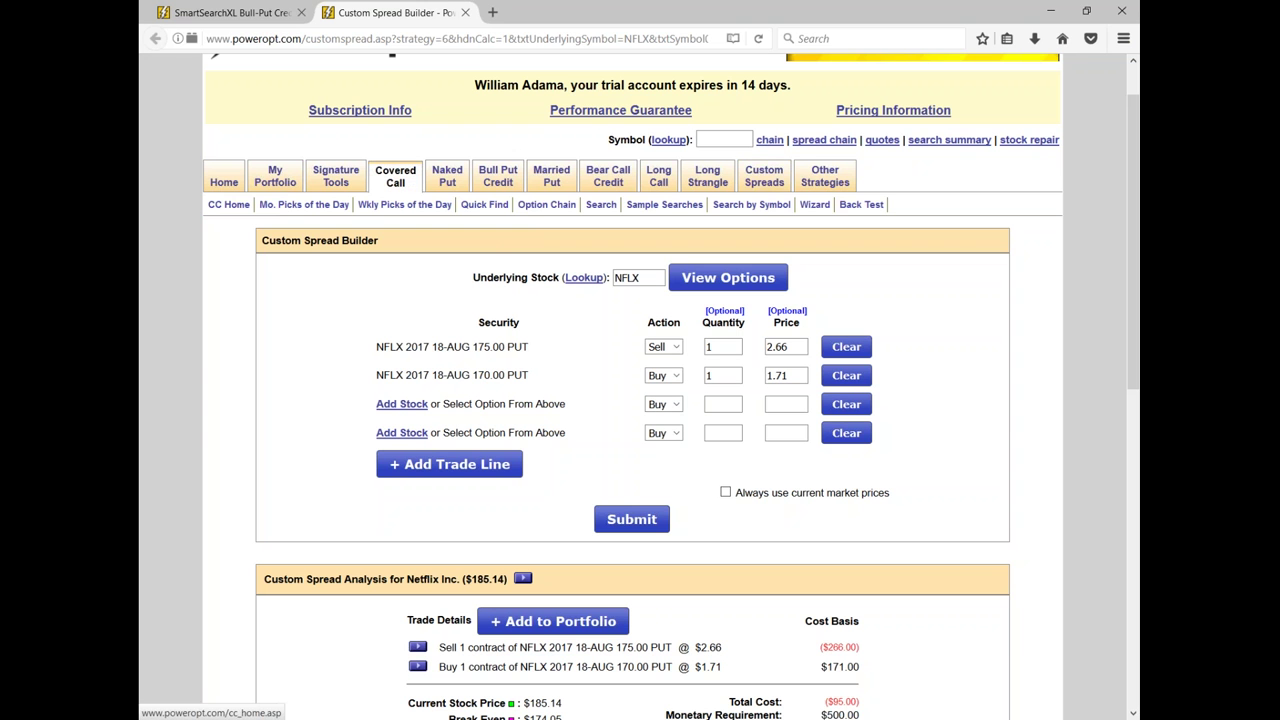
mouse_move(447, 180)
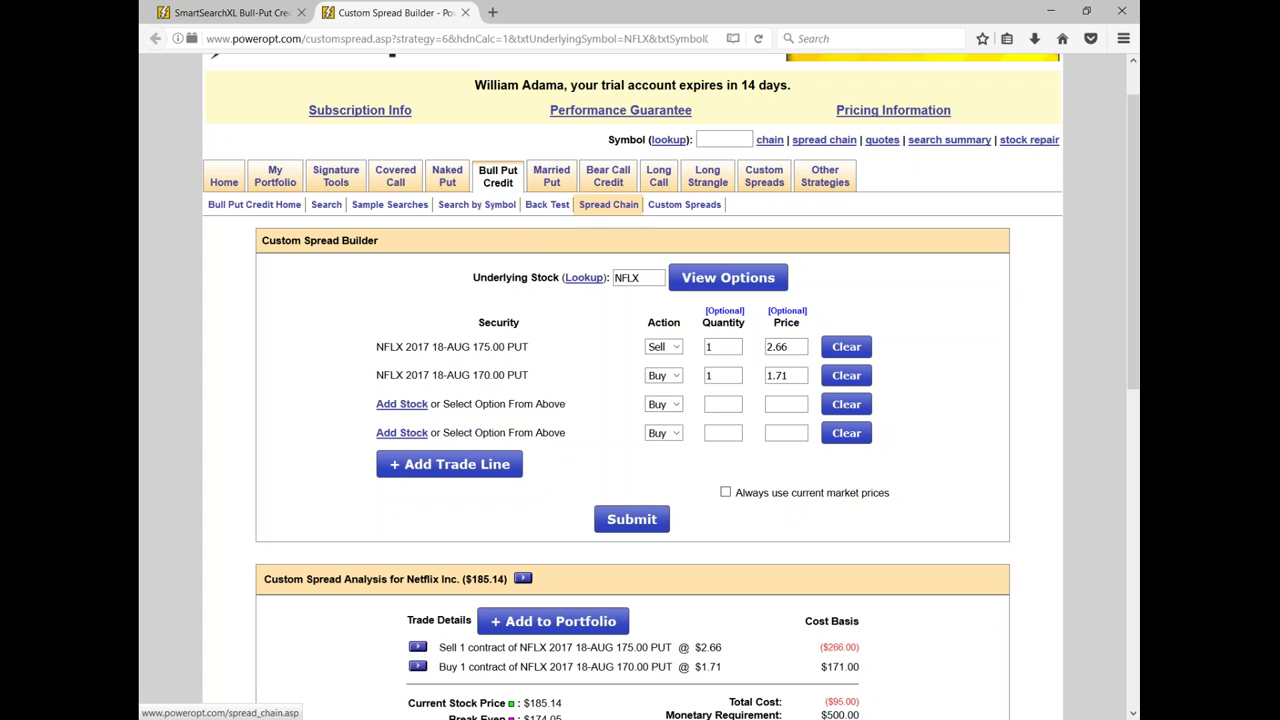
mouse_move(612, 190)
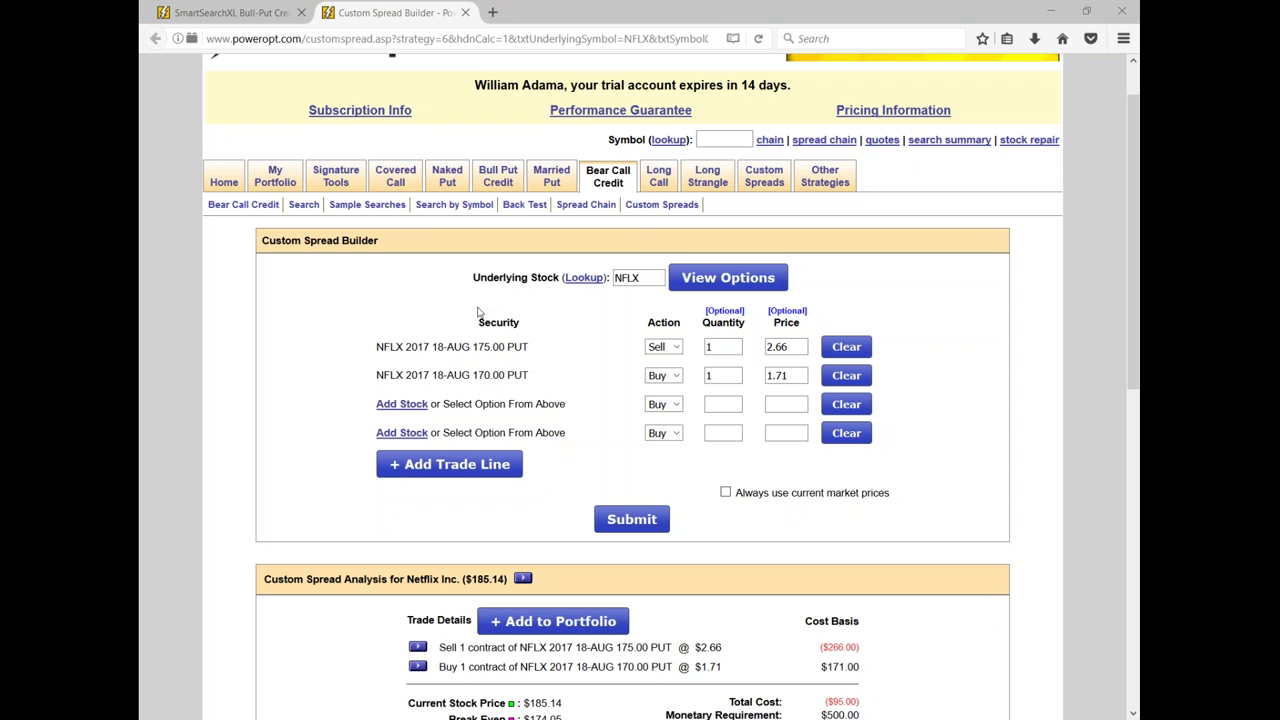
mouse_move(566, 177)
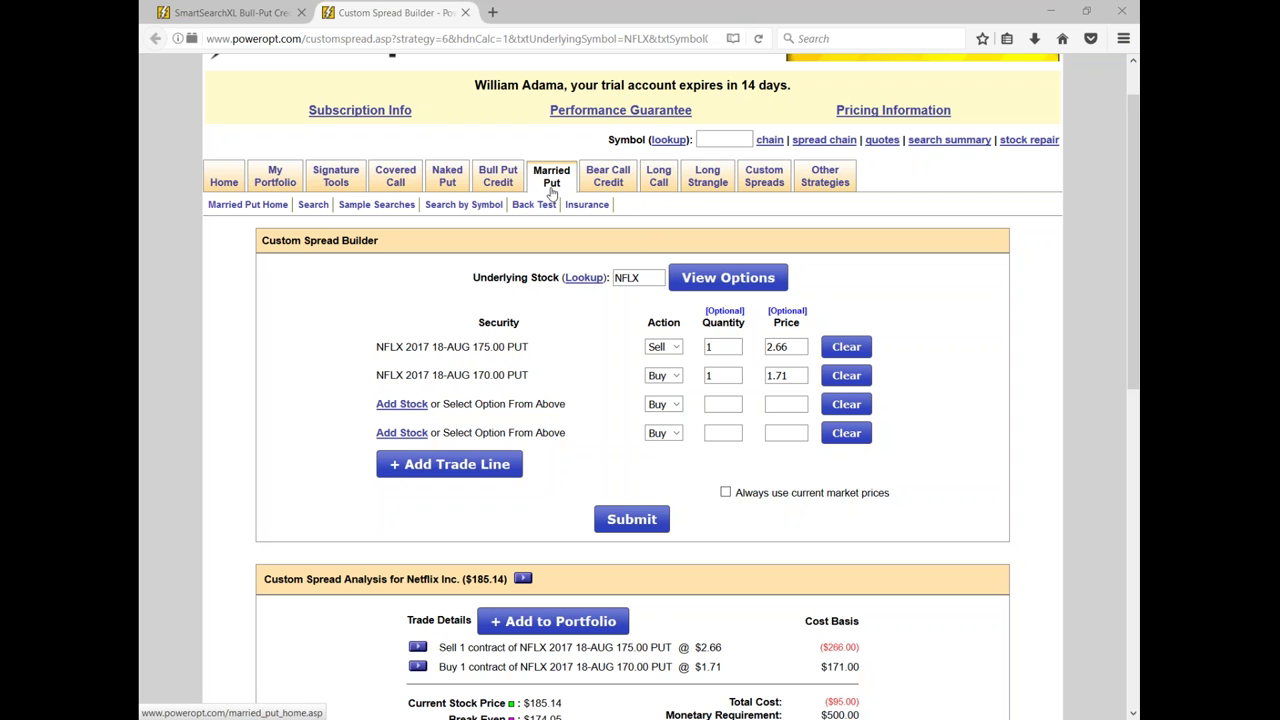
Open the Married Put search and keep the saved Radioactive sort by EPSG settings
left_click(313, 204)
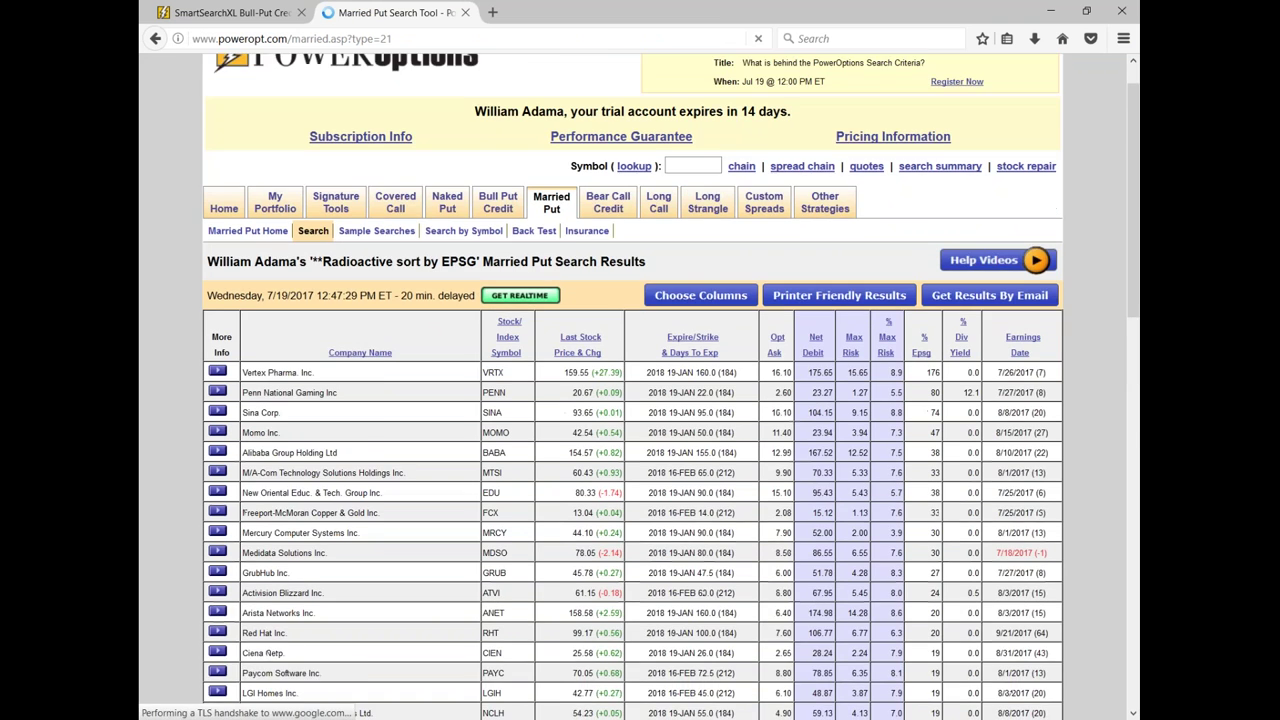
scroll(640, 386, "down", 5)
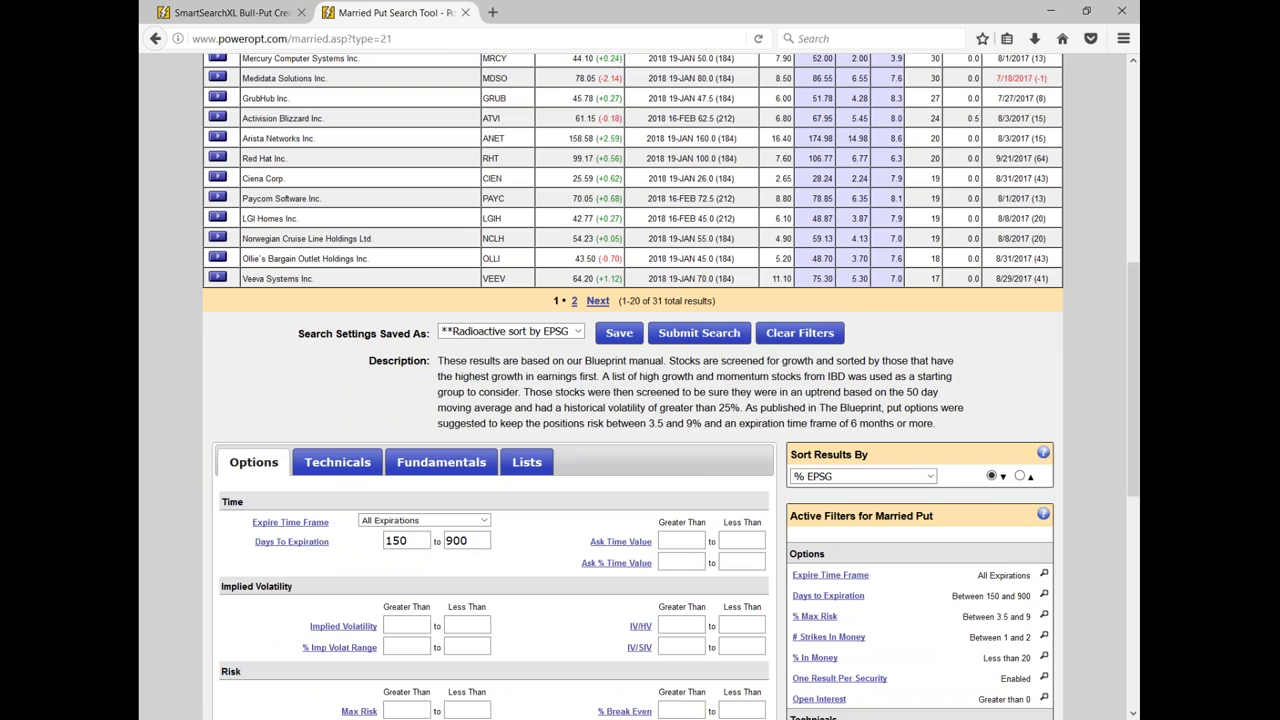
left_click(549, 332)
left_click(544, 387)
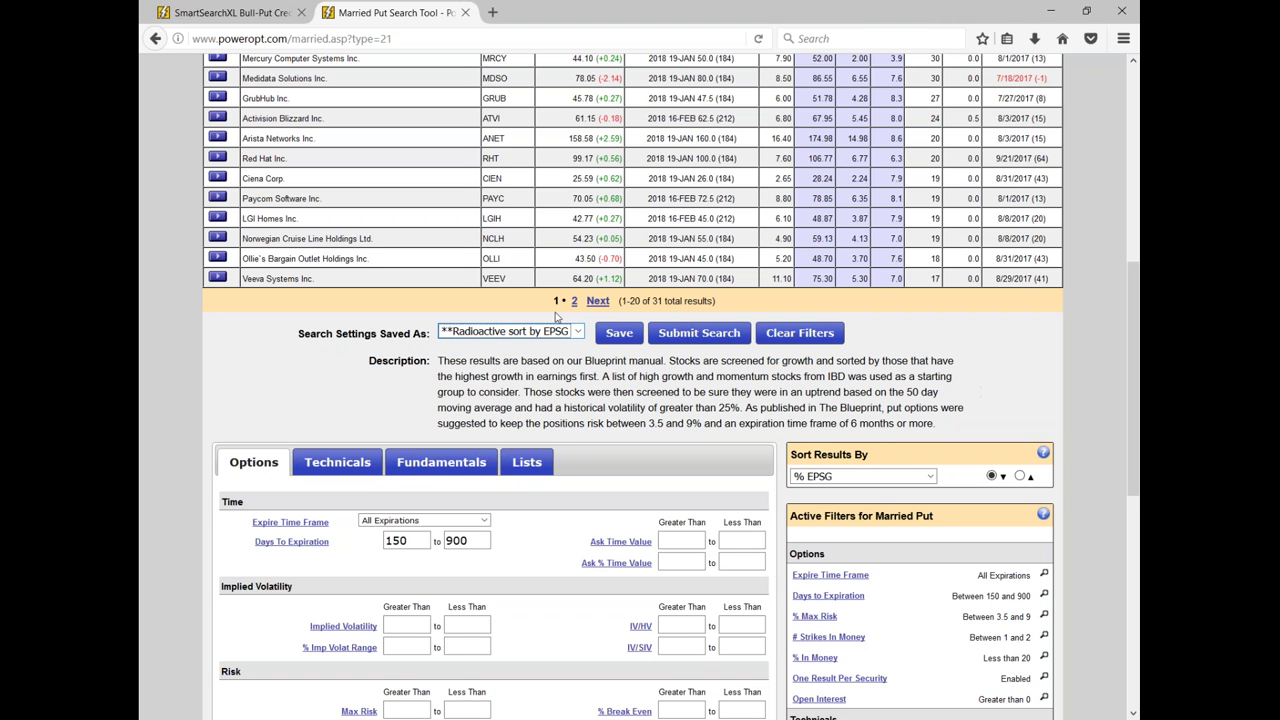
scroll(965, 147, "up", 3)
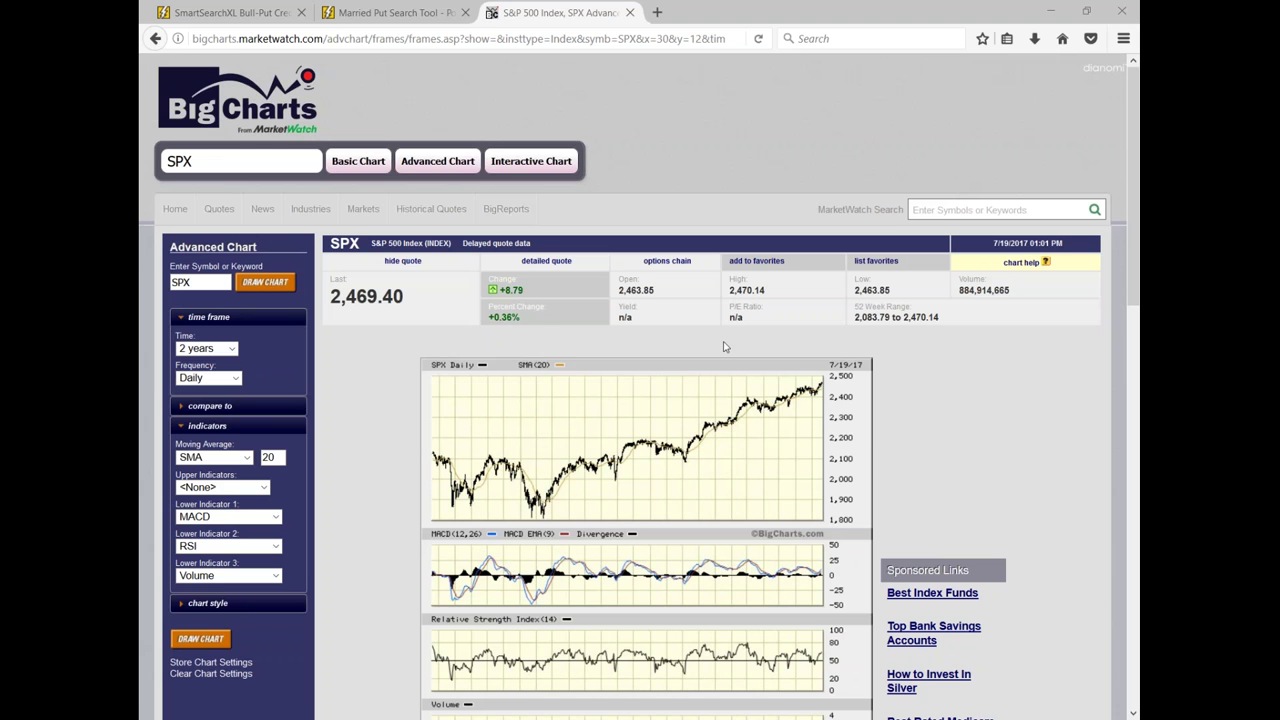
scroll(860, 265, "down", 3)
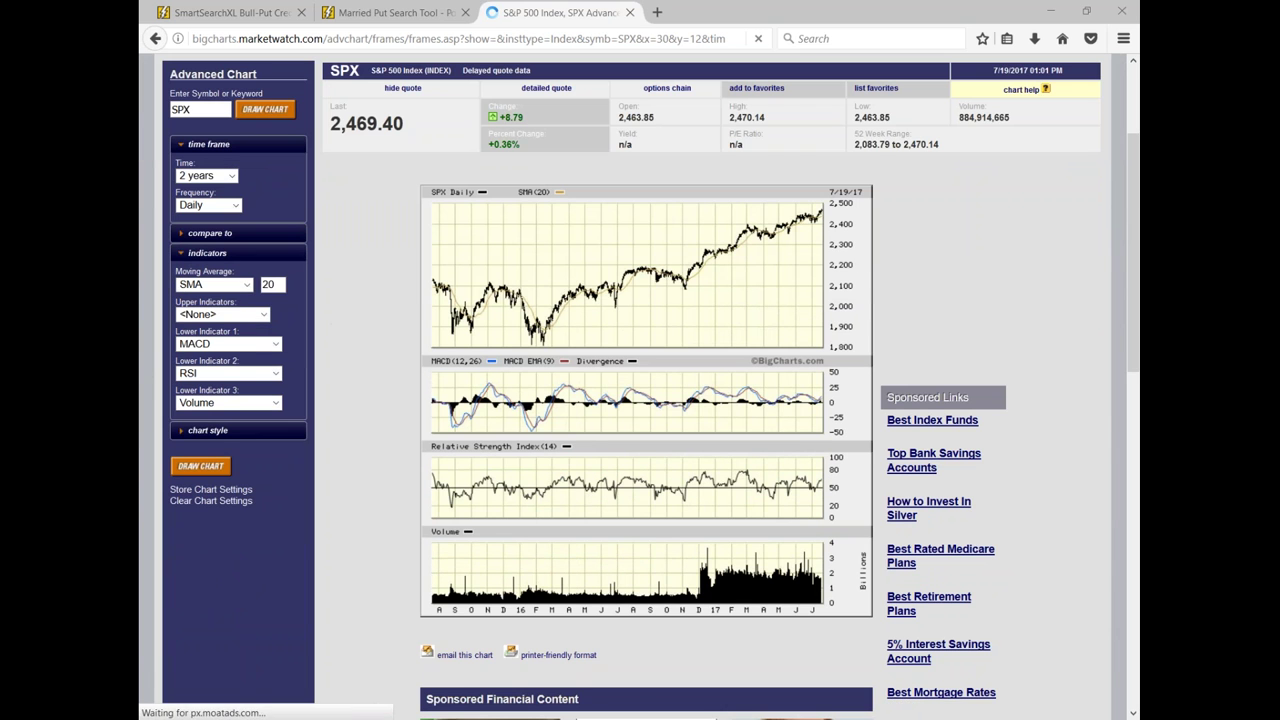
scroll(1033, 182, "down", 2)
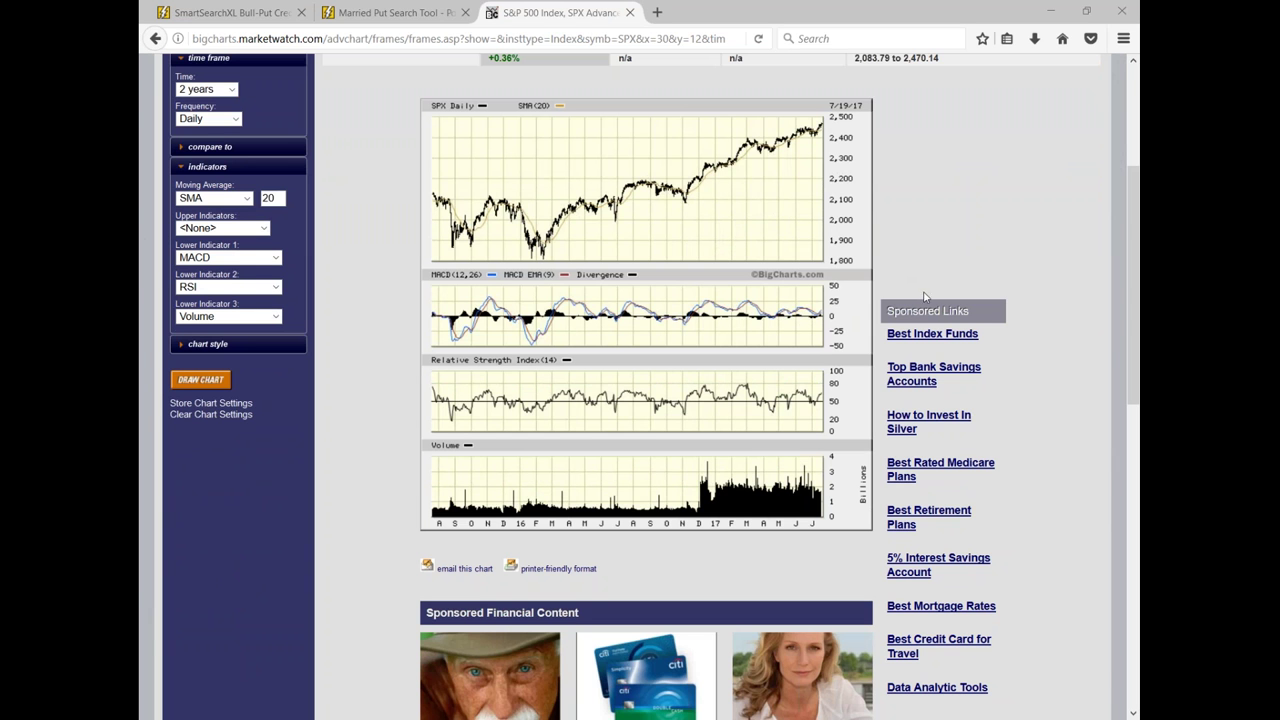
mouse_move(367, 448)
left_mouse_down()
mouse_move(351, 482)
mouse_move(378, 438)
mouse_move(388, 480)
mouse_move(411, 478)
left_mouse_up()
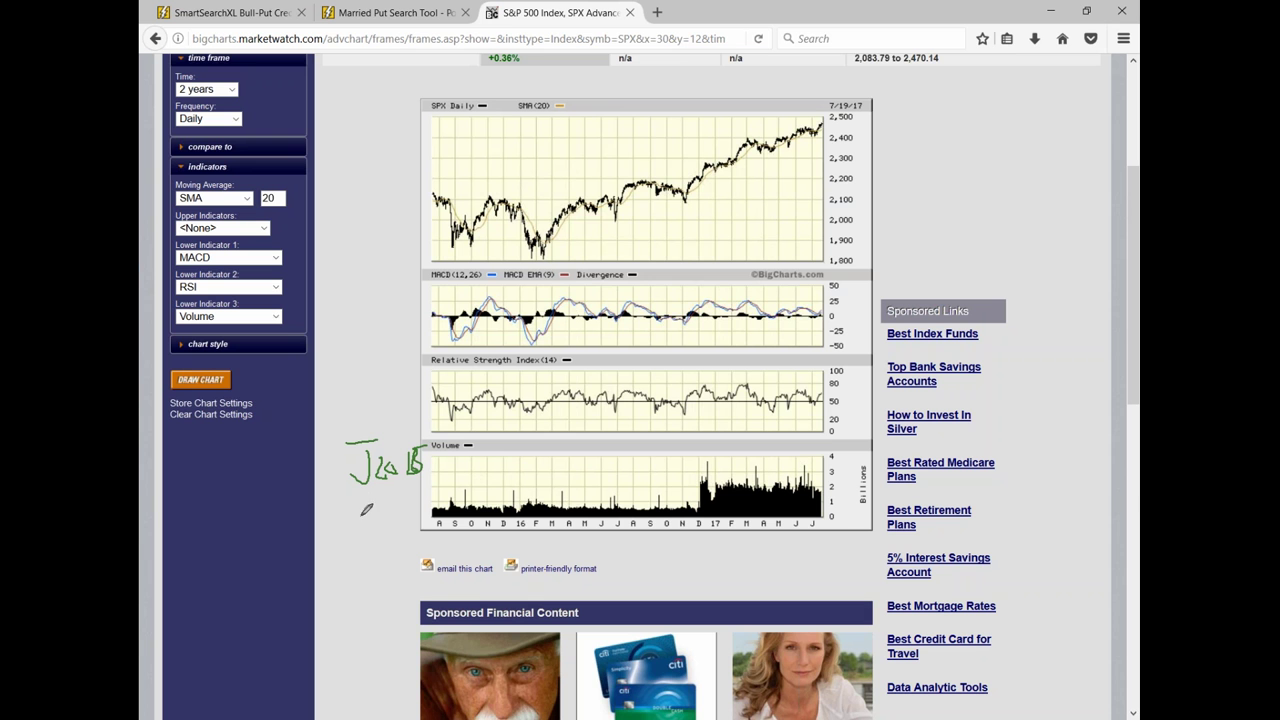
mouse_move(356, 492)
left_mouse_down()
mouse_move(341, 530)
mouse_move(363, 497)
mouse_move(359, 533)
mouse_move(405, 526)
left_mouse_up()
mouse_move(803, 486)
left_mouse_down()
mouse_move(786, 126)
mouse_move(812, 132)
mouse_move(822, 118)
left_mouse_up()
key("ctrl+z")
key("ctrl+z")
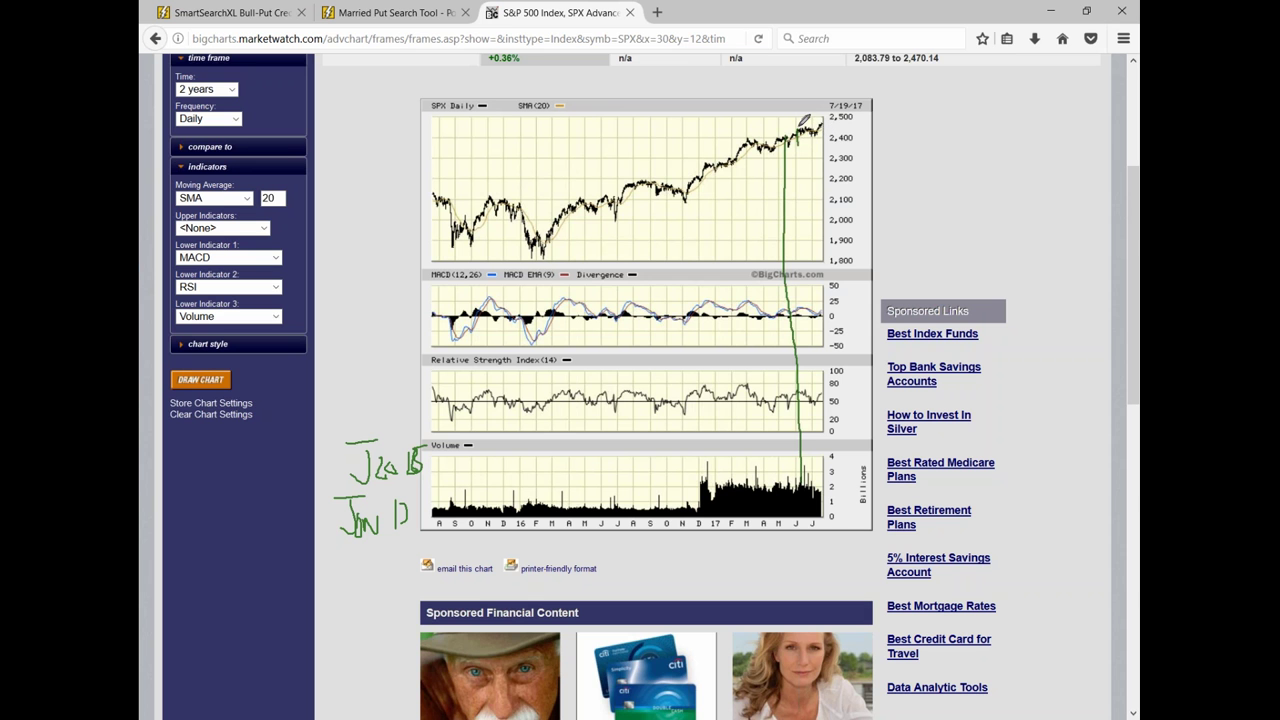
key("ctrl+z")
left_click_drag(814, 126, 812, 152)
key("Escape")
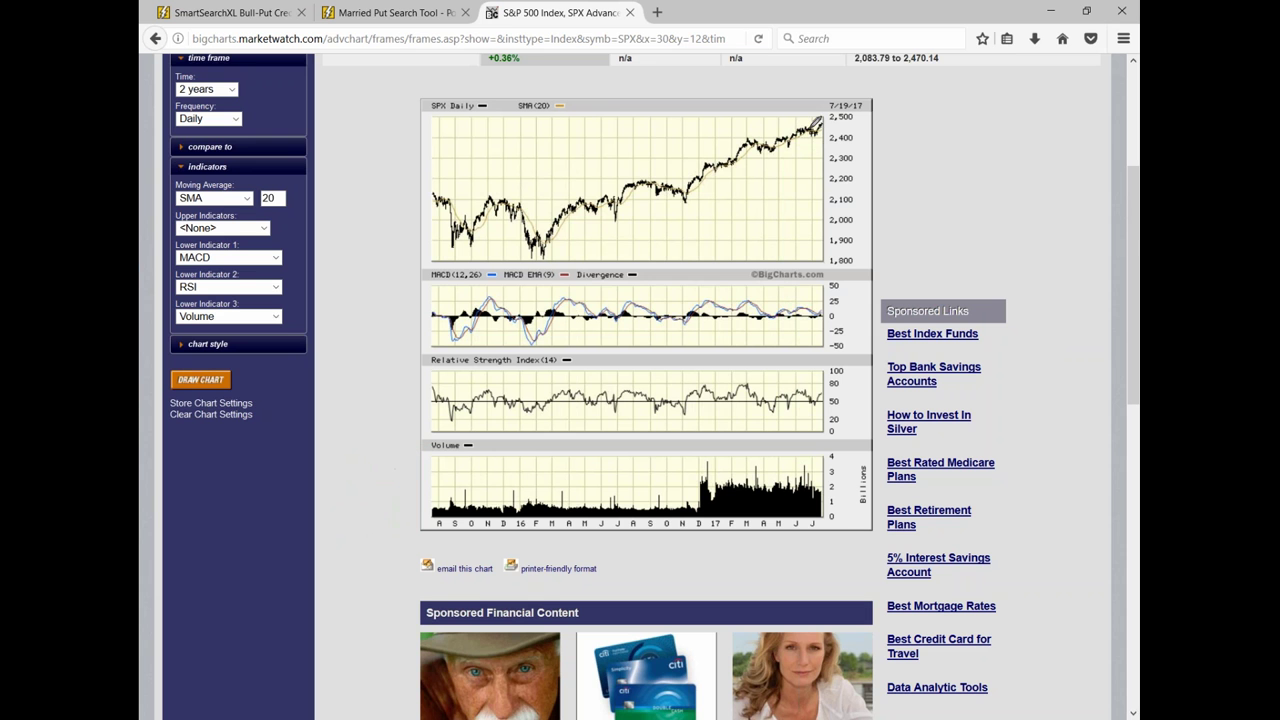
mouse_move(818, 120)
left_mouse_down()
mouse_move(812, 488)
mouse_move(780, 532)
mouse_move(512, 543)
mouse_move(422, 530)
mouse_move(407, 211)
mouse_move(421, 118)
mouse_move(459, 72)
mouse_move(811, 76)
mouse_move(826, 150)
left_mouse_up()
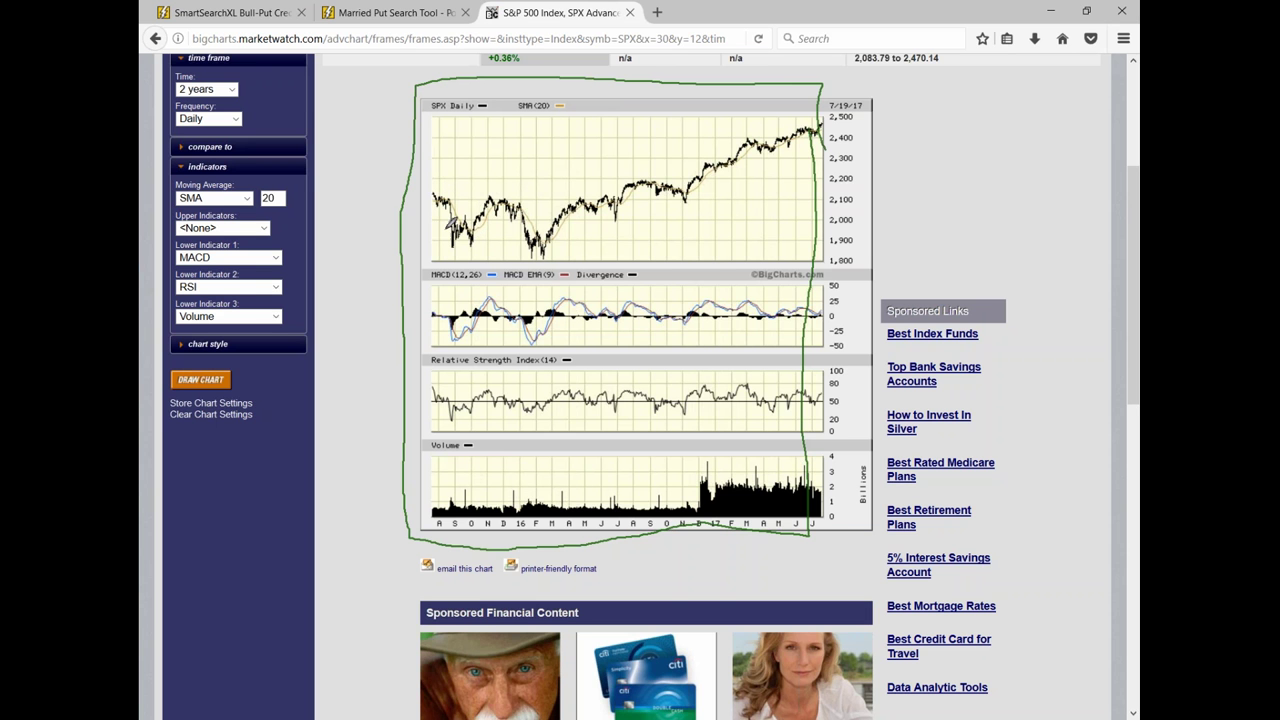
left_click_drag(452, 195, 468, 214)
left_click_drag(462, 210, 452, 246)
mouse_move(521, 148)
left_mouse_down()
mouse_move(520, 200)
mouse_move(516, 186)
mouse_move(528, 186)
left_mouse_up()
mouse_move(617, 151)
left_mouse_down()
mouse_move(614, 190)
mouse_move(606, 170)
mouse_move(616, 198)
mouse_move(626, 166)
mouse_move(676, 182)
mouse_move(687, 162)
left_mouse_up()
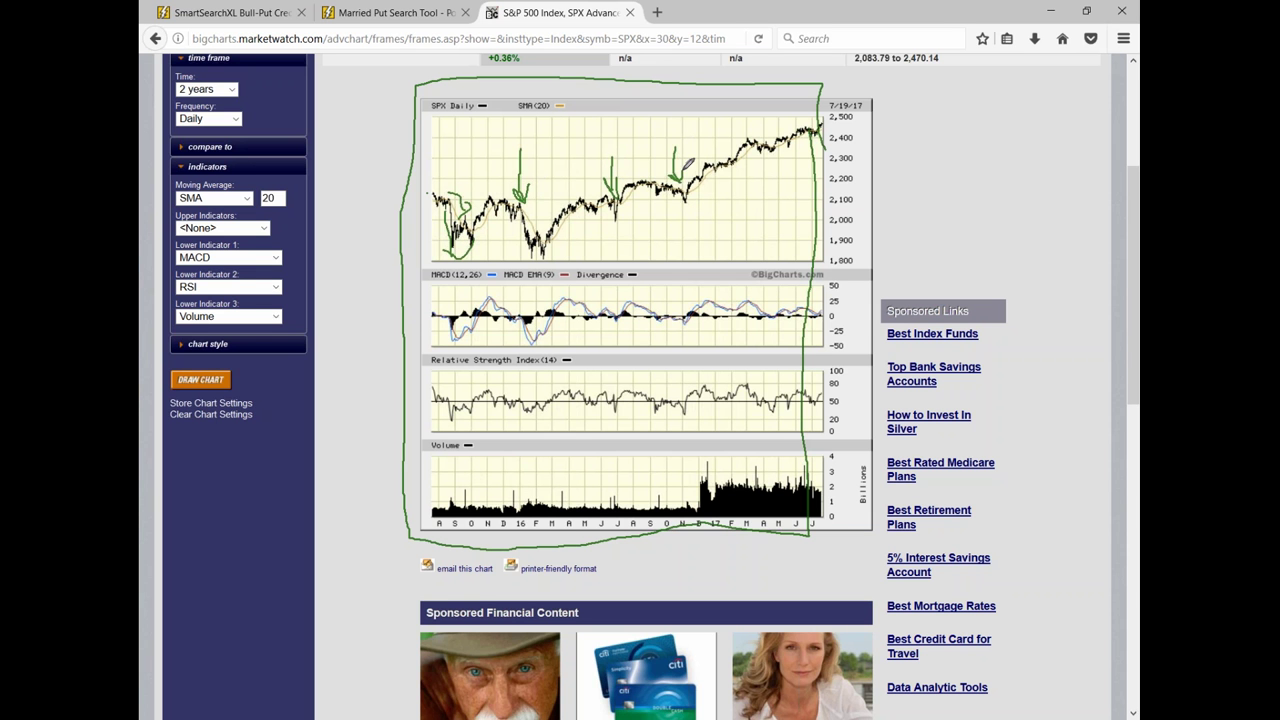
left_click_drag(627, 216, 721, 181)
mouse_move(450, 222)
left_mouse_down()
mouse_move(490, 192)
mouse_move(545, 240)
mouse_move(557, 230)
left_mouse_up()
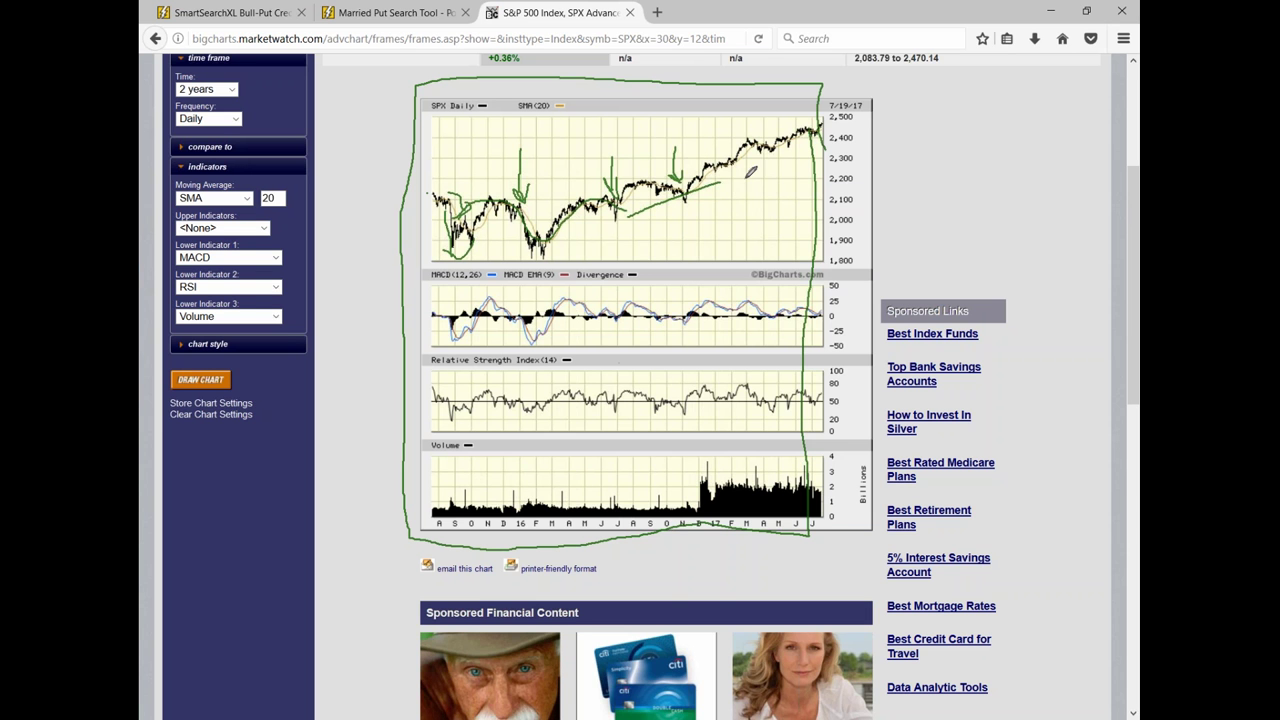
left_click_drag(805, 128, 845, 121)
left_click(932, 356)
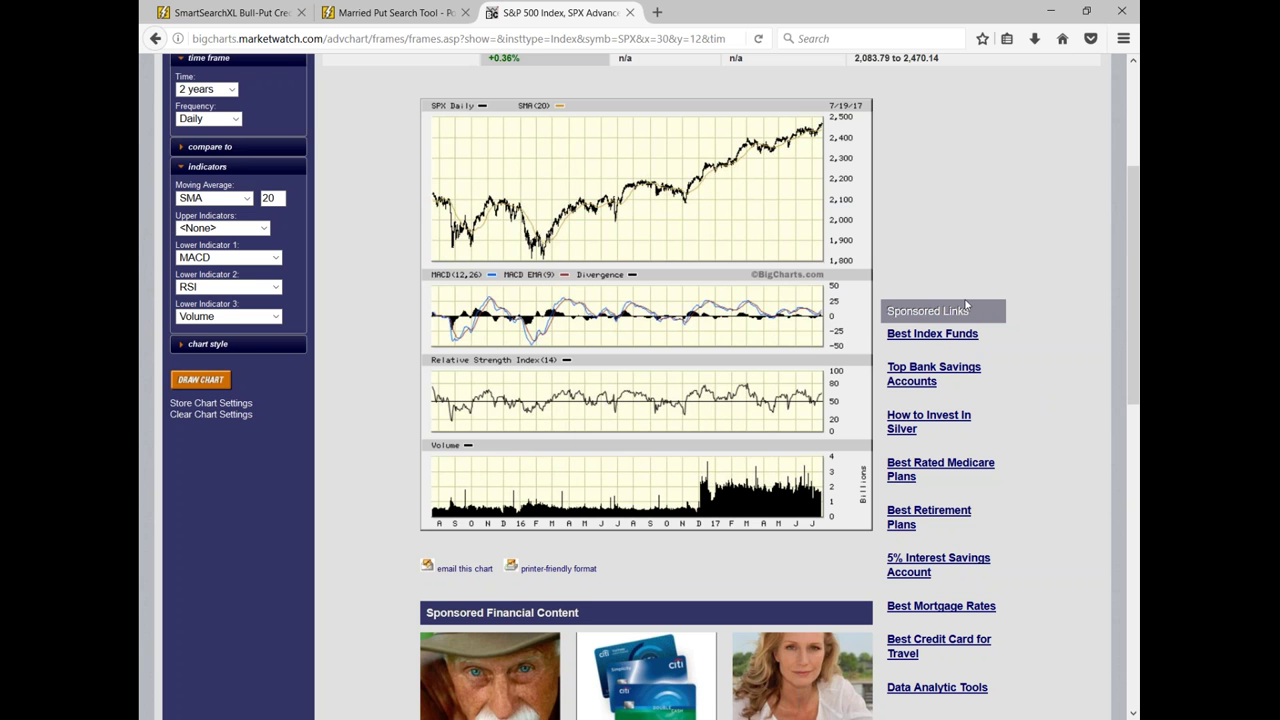
scroll(805, 165, "up", 5)
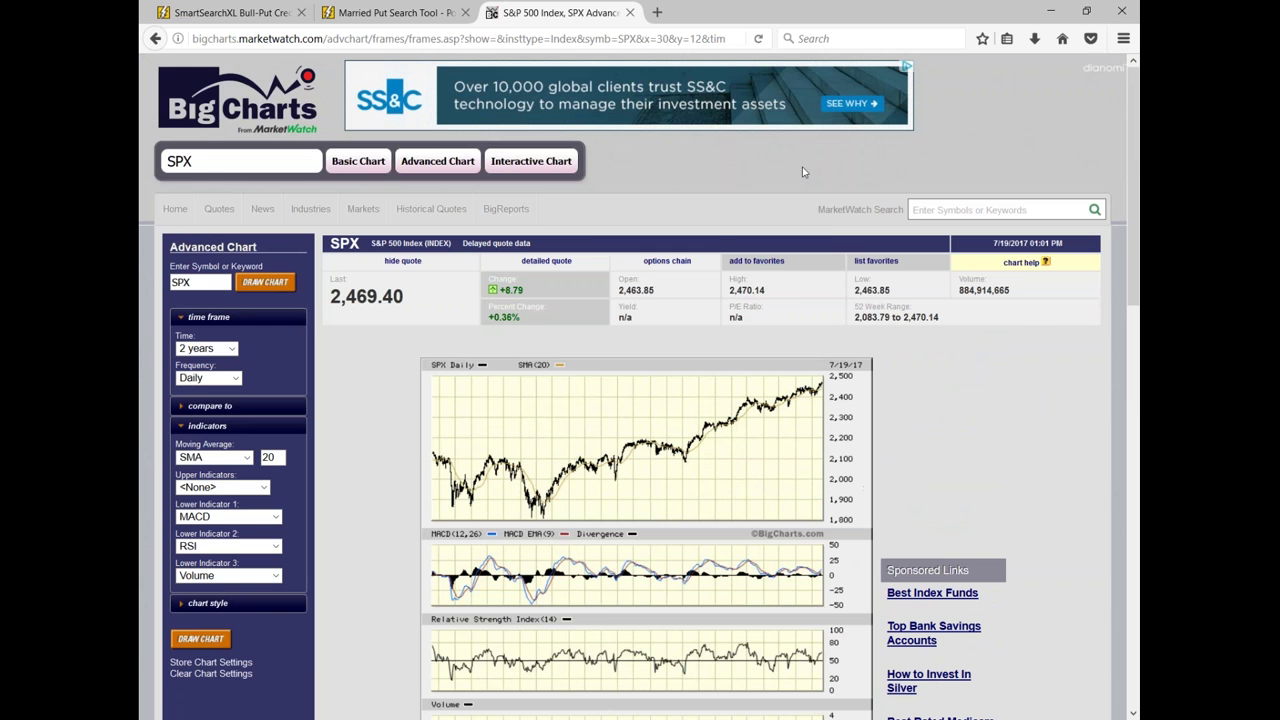
From the Married Put results, go to Free Webinars and show the Options Strategies list
left_click(420, 23)
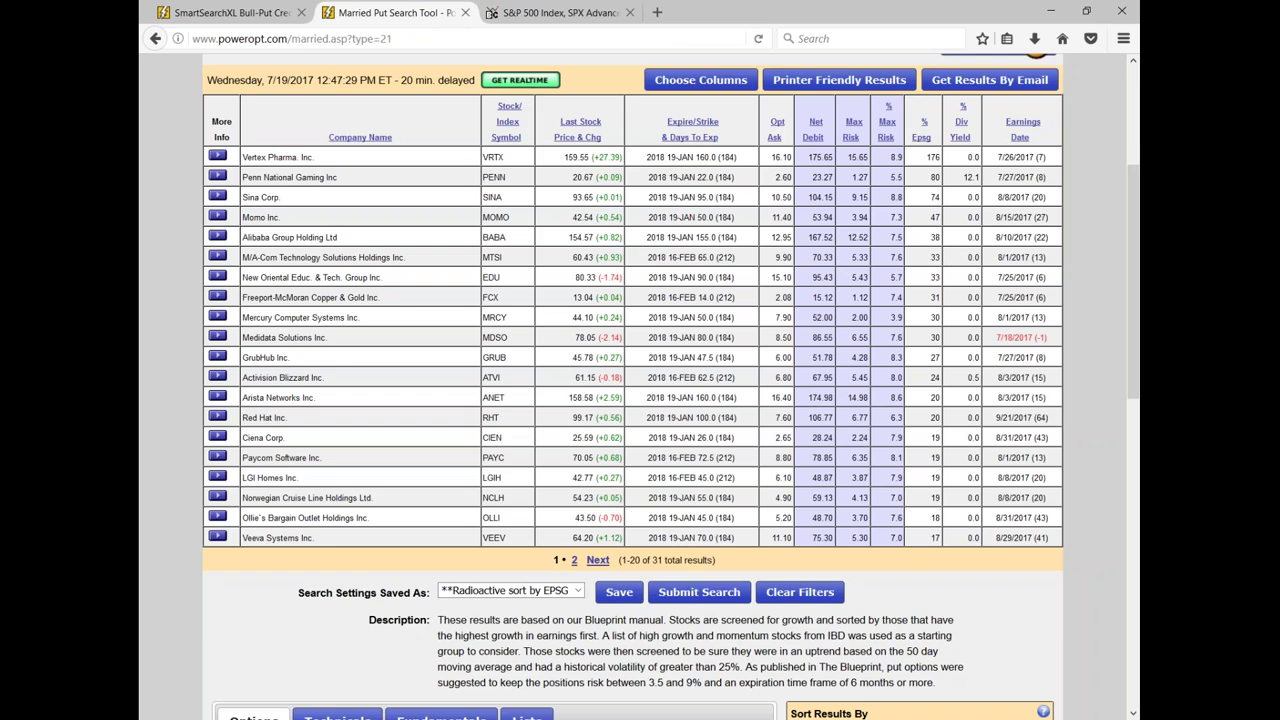
scroll(220, 170, "up", 4)
mouse_move(222, 168)
left_click(286, 195)
scroll(714, 408, "down", 2)
left_click(637, 391)
scroll(600, 500, "down", 2)
left_click(416, 390)
Highlight the Calendar Spread Basics and Calendar Spread Criteria webinar titles and description
scroll(515, 450, "down", 3)
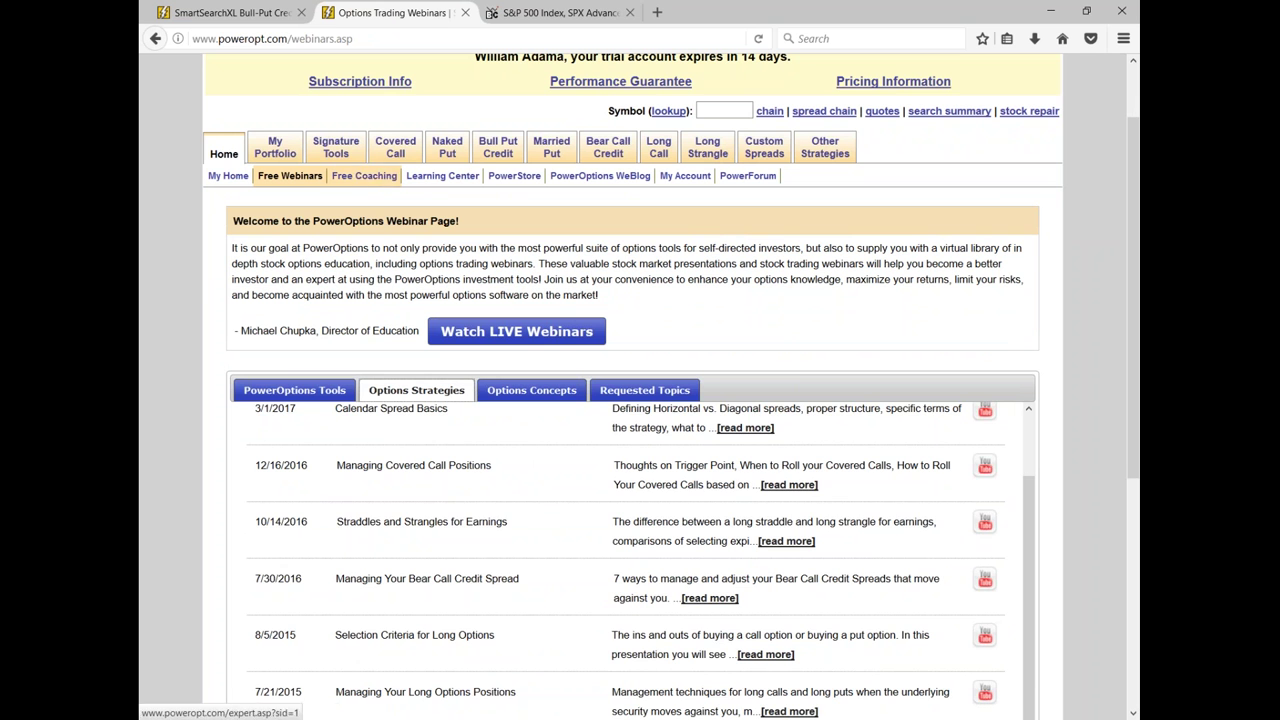
scroll(520, 465, "up", 3)
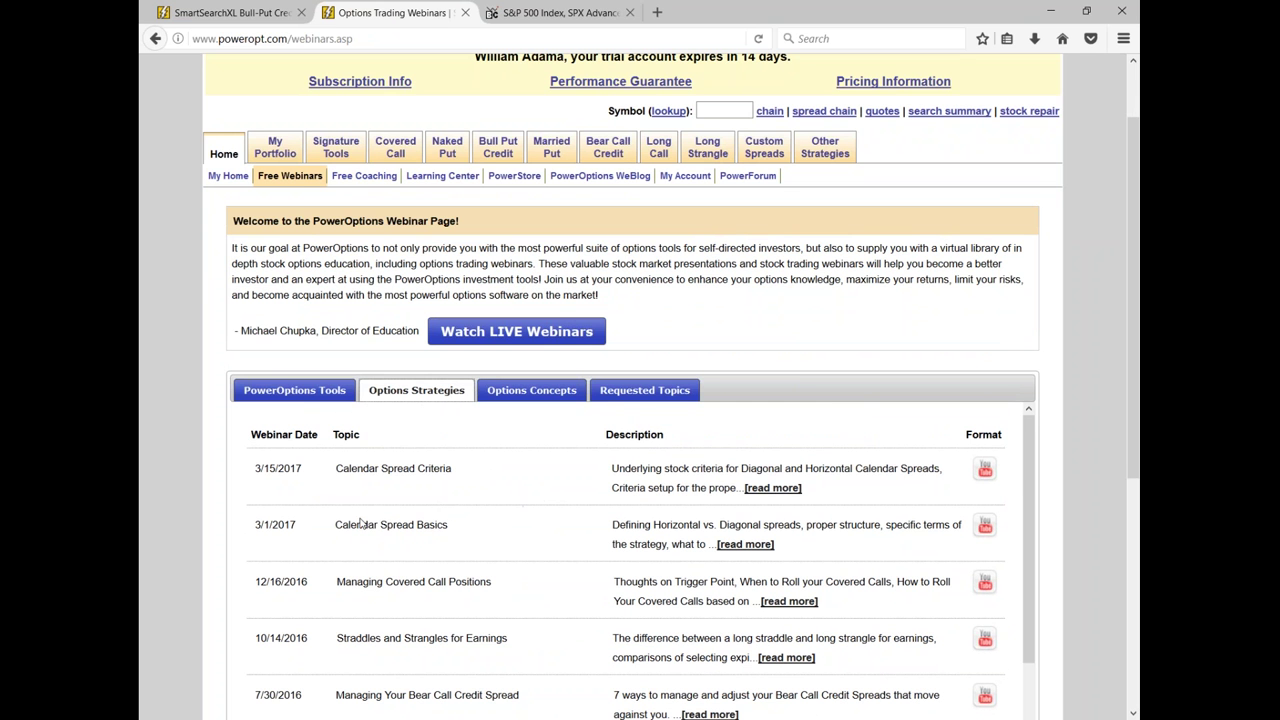
left_click_drag(335, 526, 521, 522)
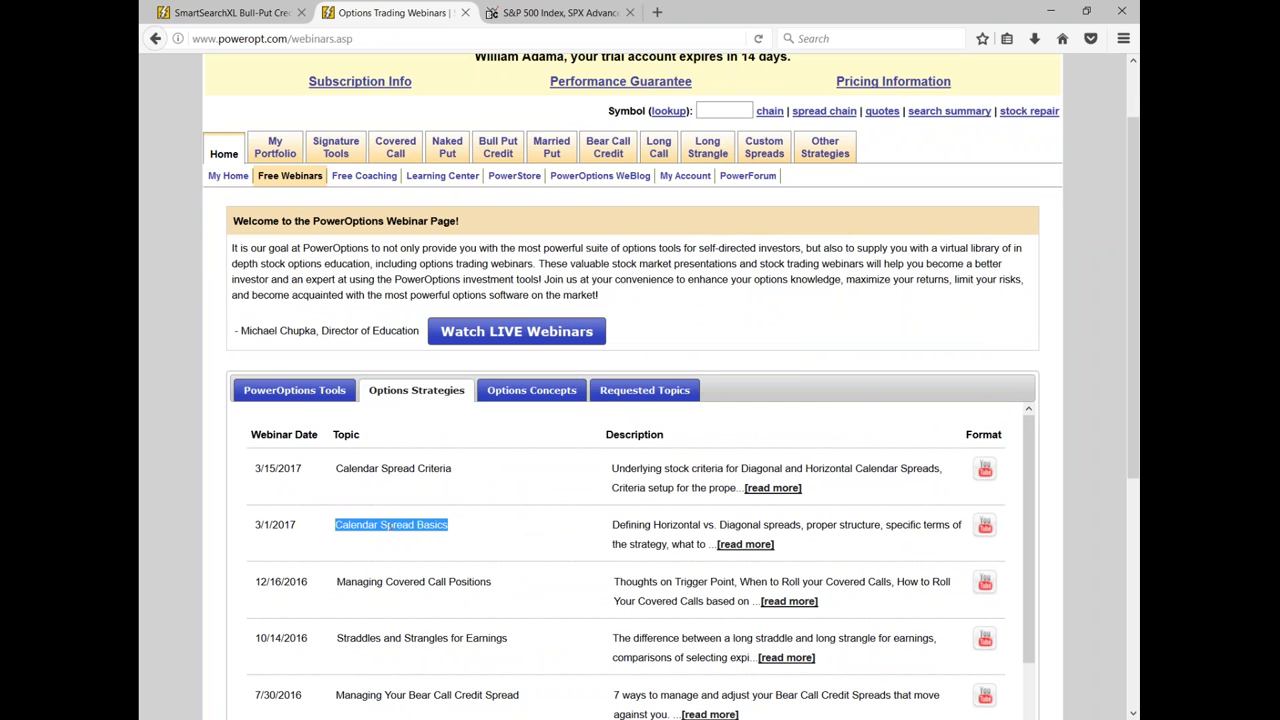
left_click_drag(338, 464, 491, 478)
left_click(518, 476)
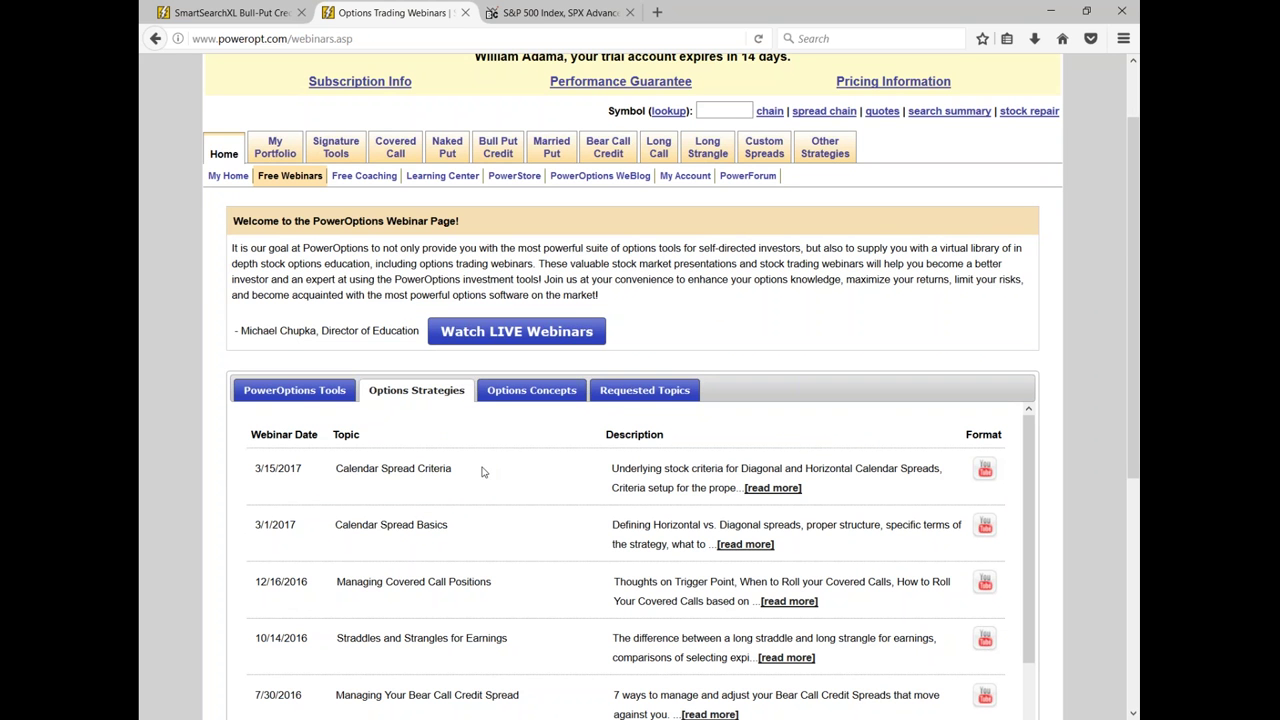
left_click_drag(741, 468, 871, 463)
left_click(889, 490)
Highlight more of the first webinar's description, then return to the slideshow's next slide
left_click_drag(804, 467, 897, 483)
left_click(897, 483)
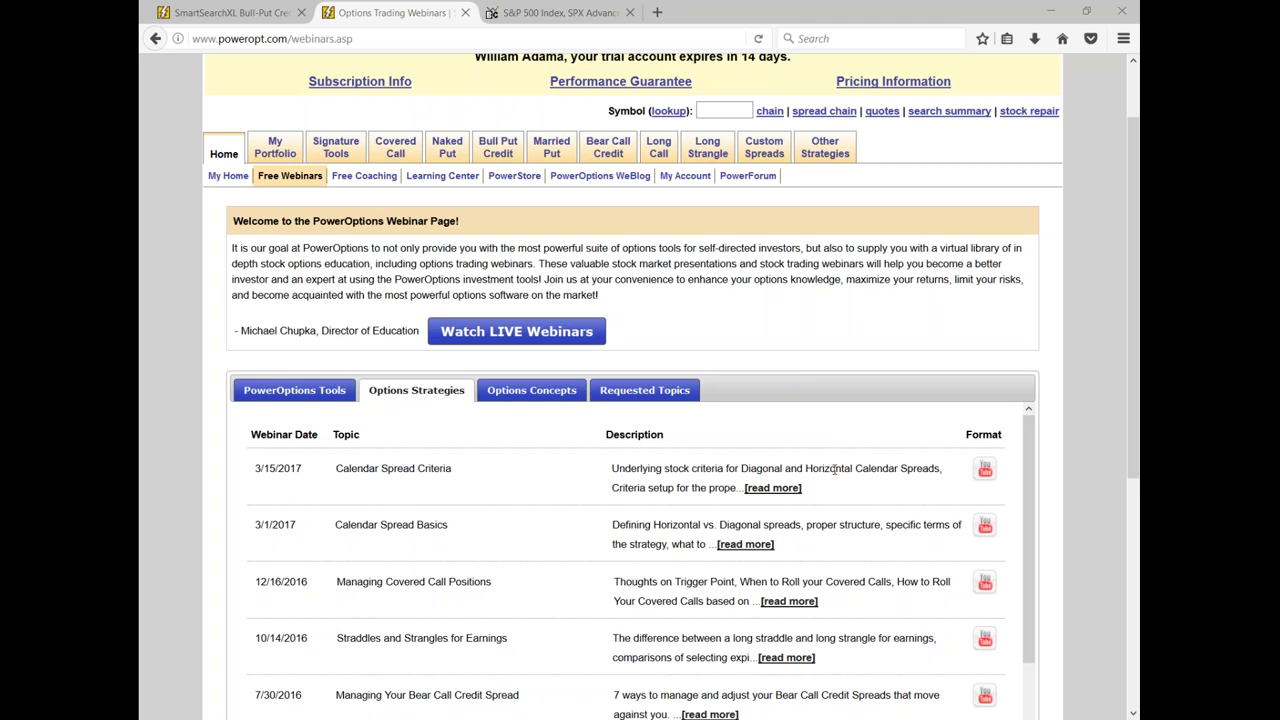
left_click_drag(650, 468, 737, 468)
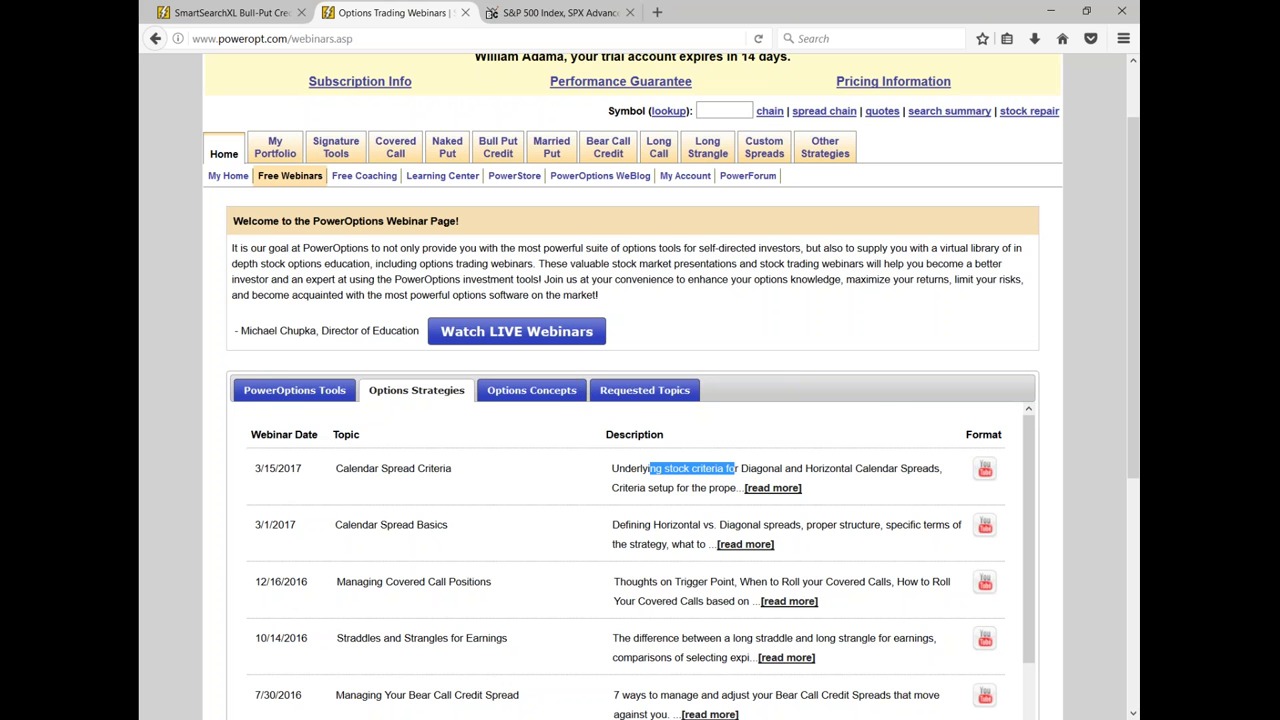
key("alt+Tab")
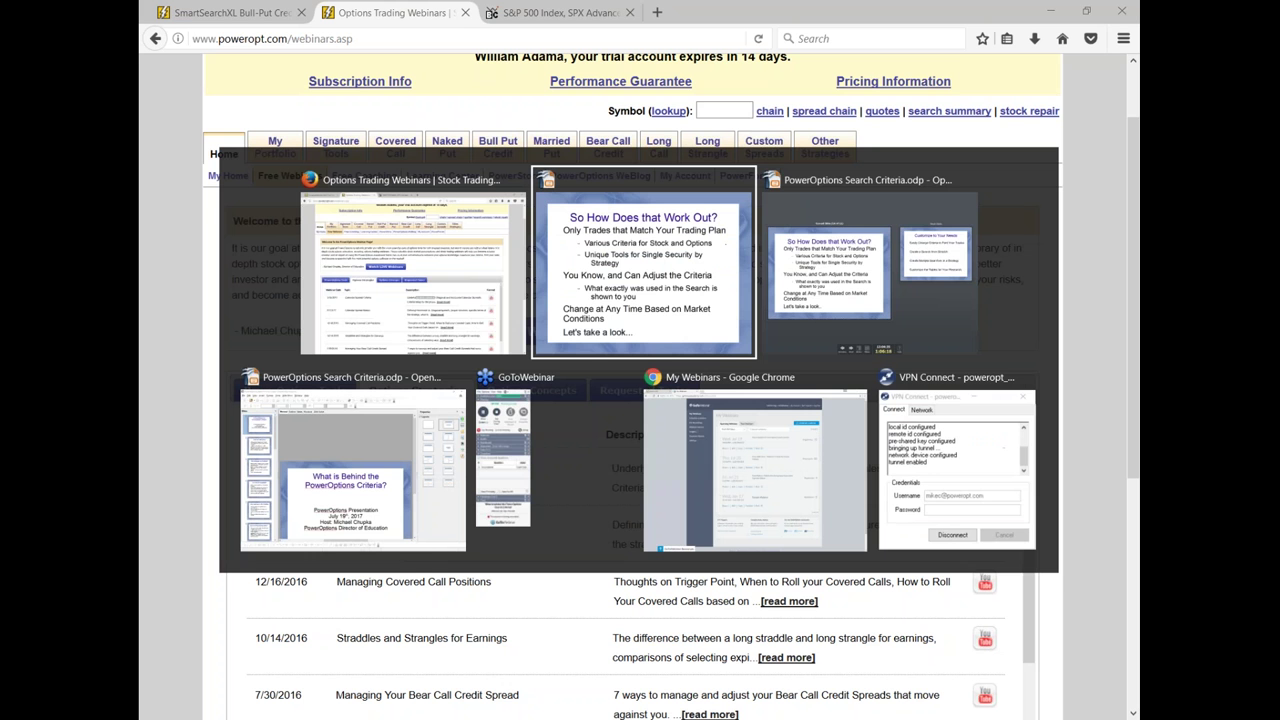
key("Right")
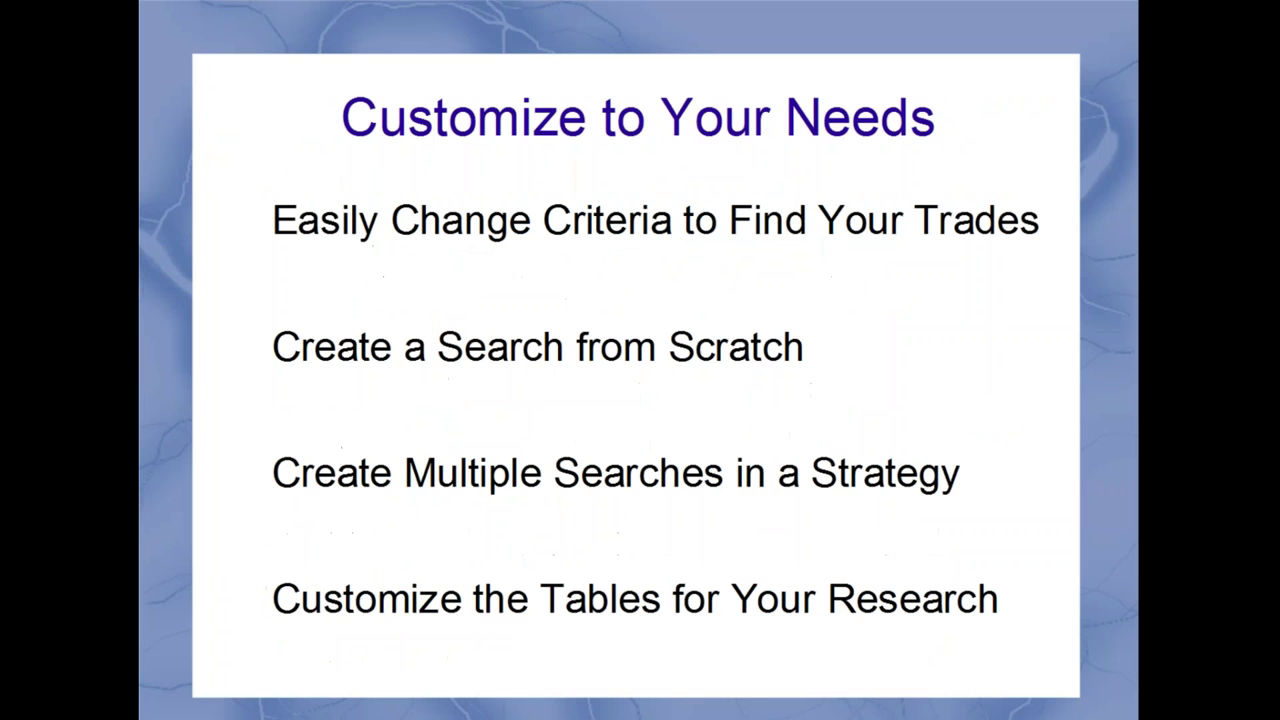